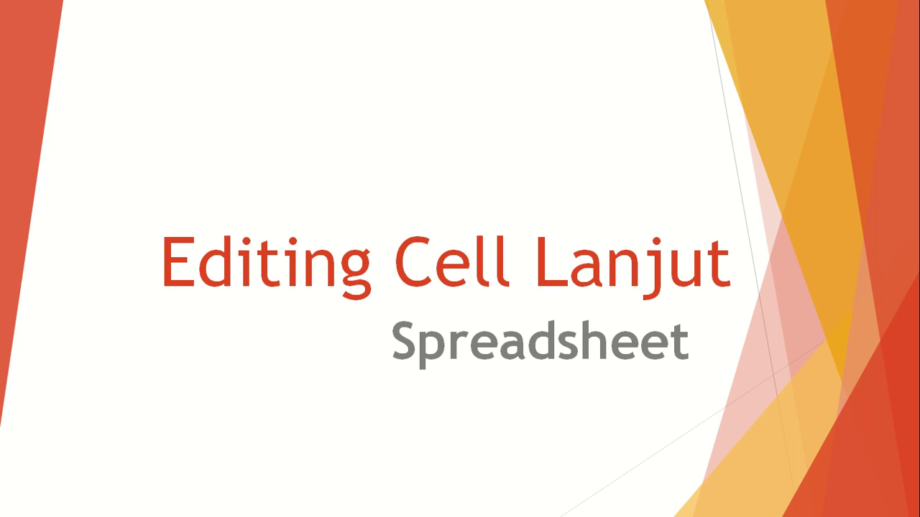
# - Reveal each Pembahasan topic, Manajemen Sheet through Group Editing, then move past the agenda
pyautogui.press('Right')
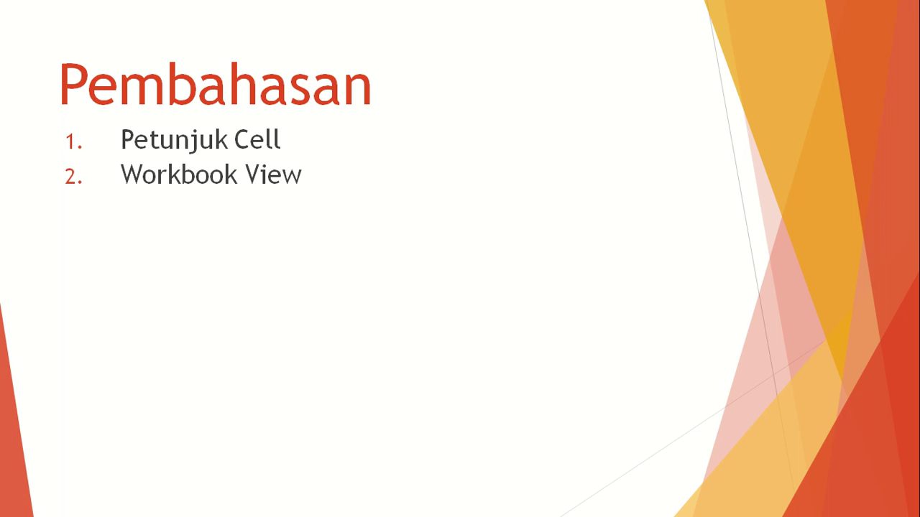
pyautogui.press('Right')
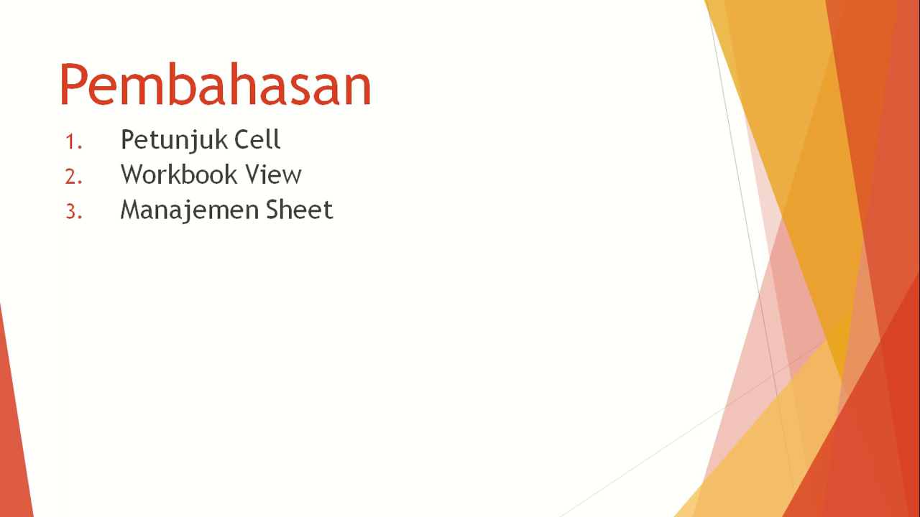
pyautogui.press('Right')
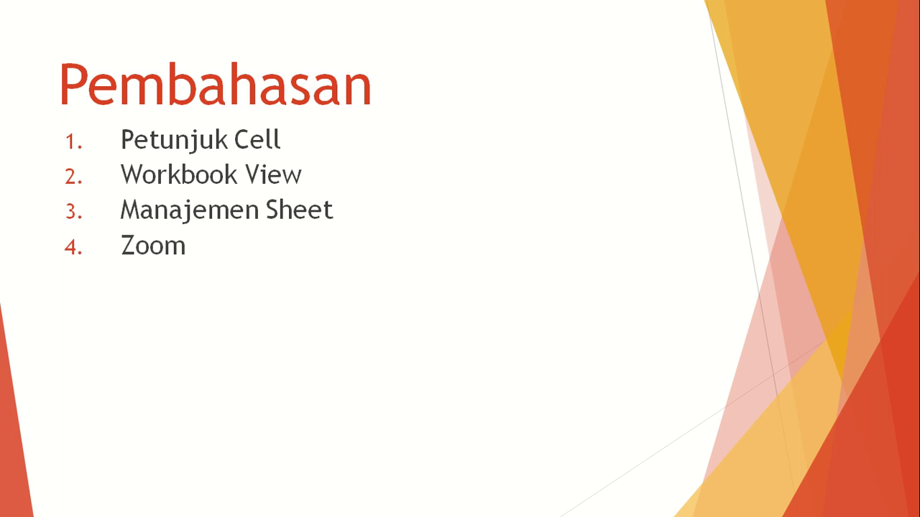
pyautogui.press('Right')
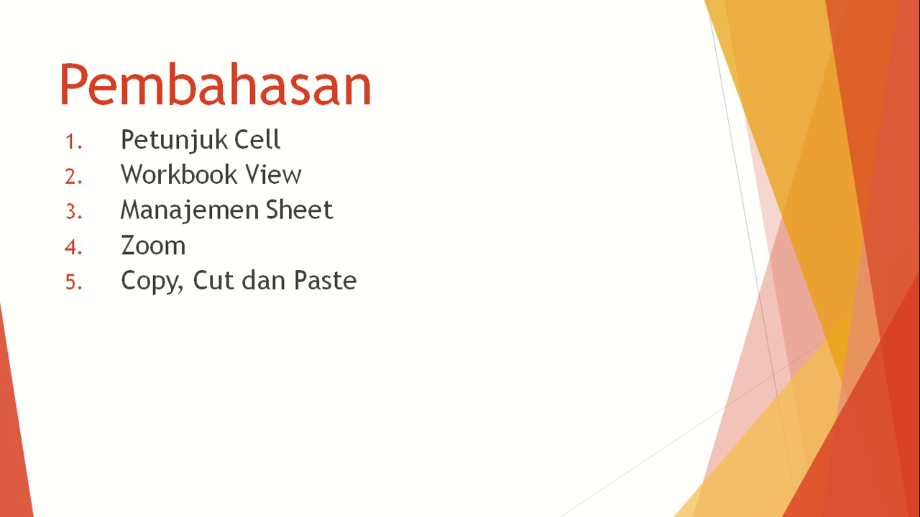
pyautogui.press('Right')
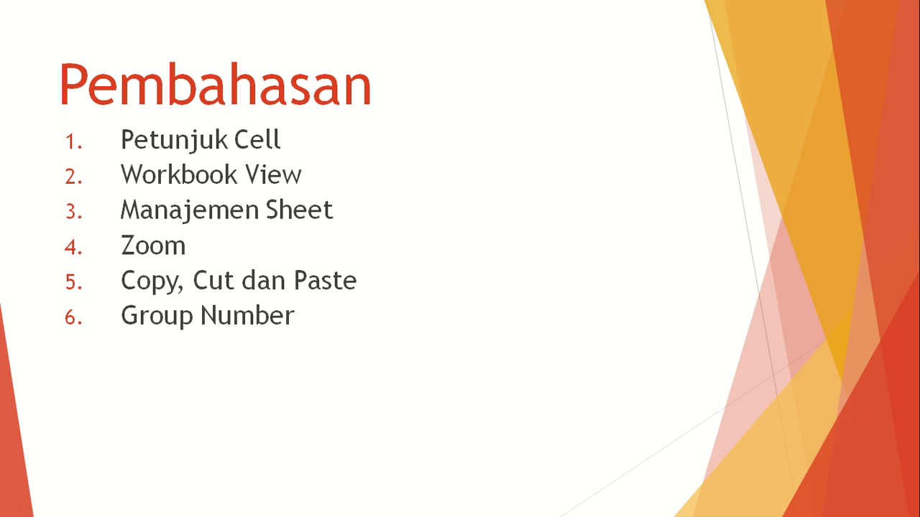
pyautogui.press('Right')
pyautogui.press('Right')
pyautogui.press('Right')
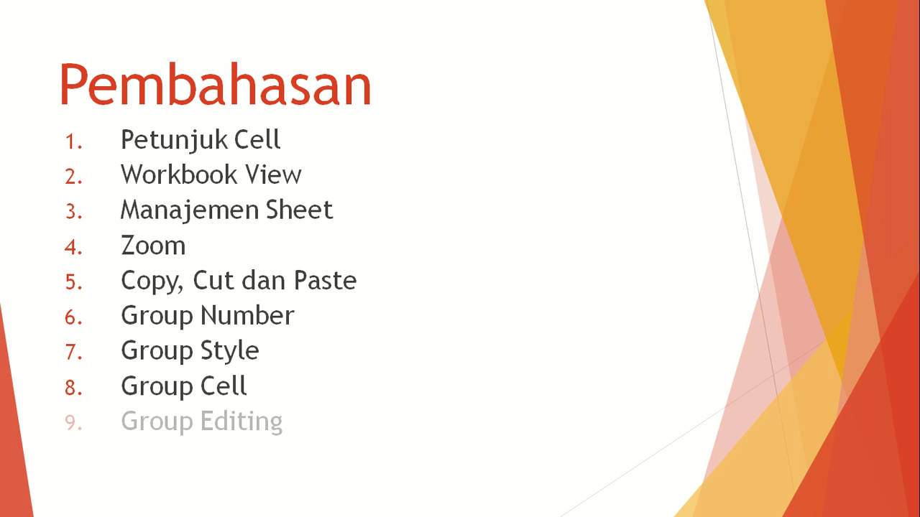
pyautogui.press('Right')
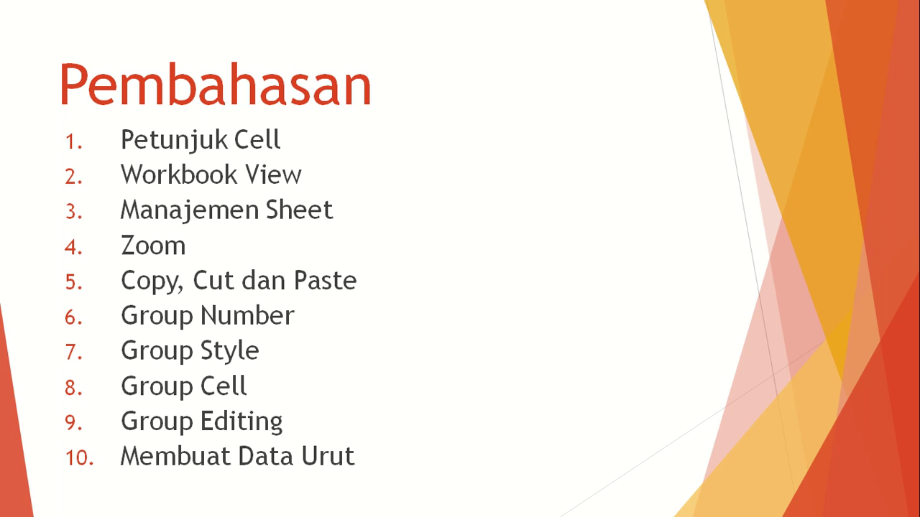
pyautogui.press('Right')
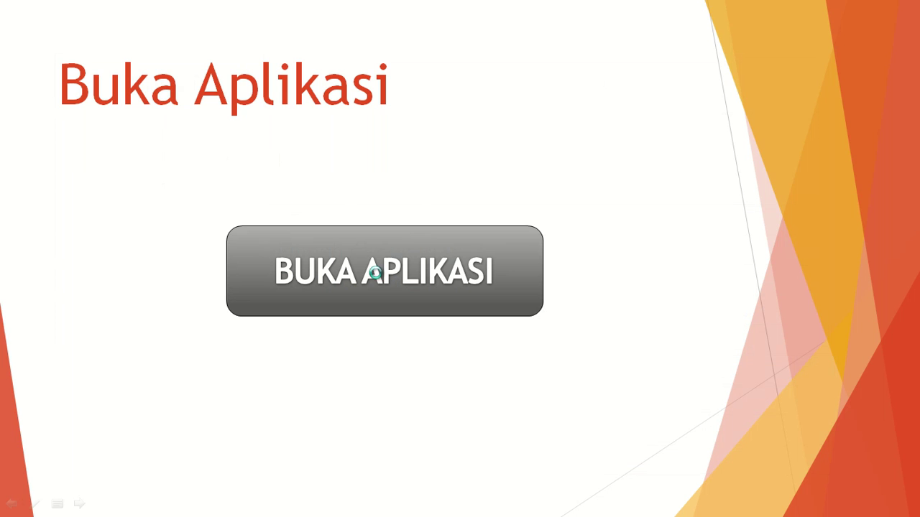
pyautogui.click(375, 273)
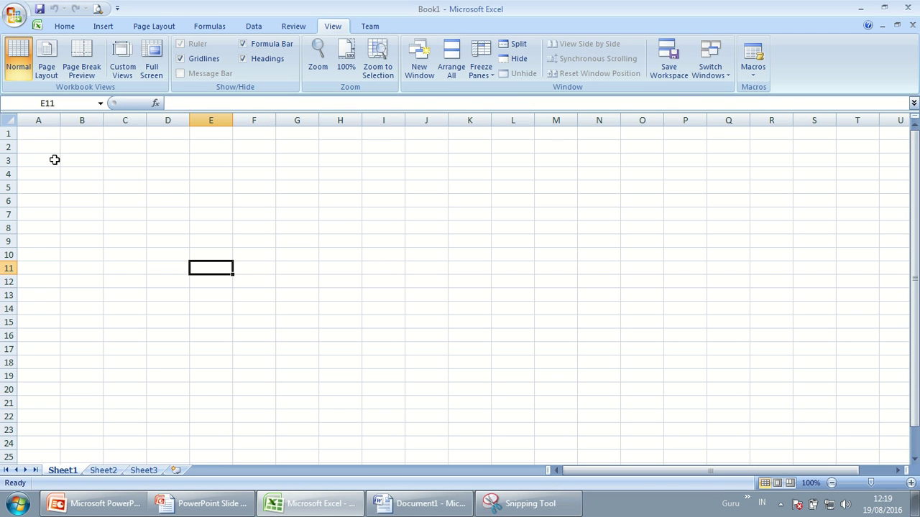
pyautogui.click(50, 134)
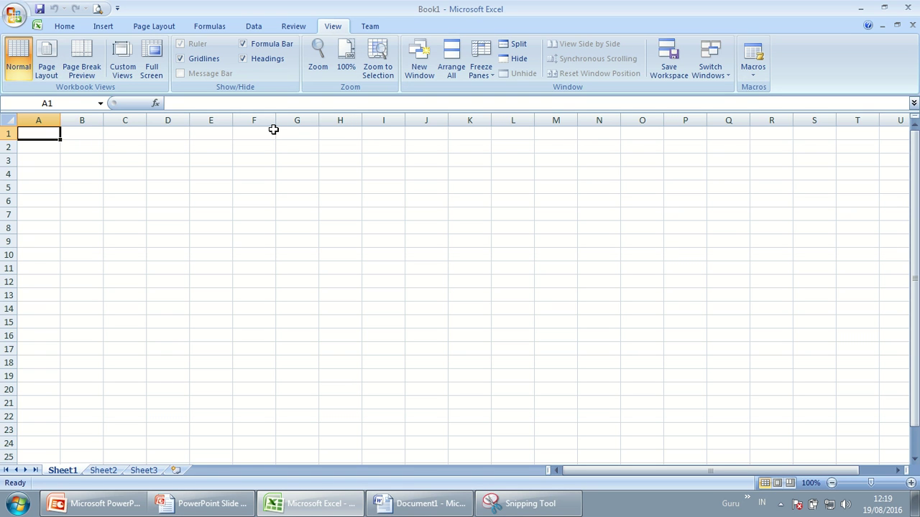
pyautogui.press('Right')
pyautogui.press('Right')
pyautogui.press('Right')
pyautogui.press('Right')
pyautogui.press('Right')
pyautogui.press('Right')
pyautogui.press('Right')
pyautogui.press('Right')
pyautogui.press('Right')
pyautogui.press('Right')
pyautogui.press('Right')
pyautogui.press('Right')
pyautogui.press('Right')
pyautogui.press('Right')
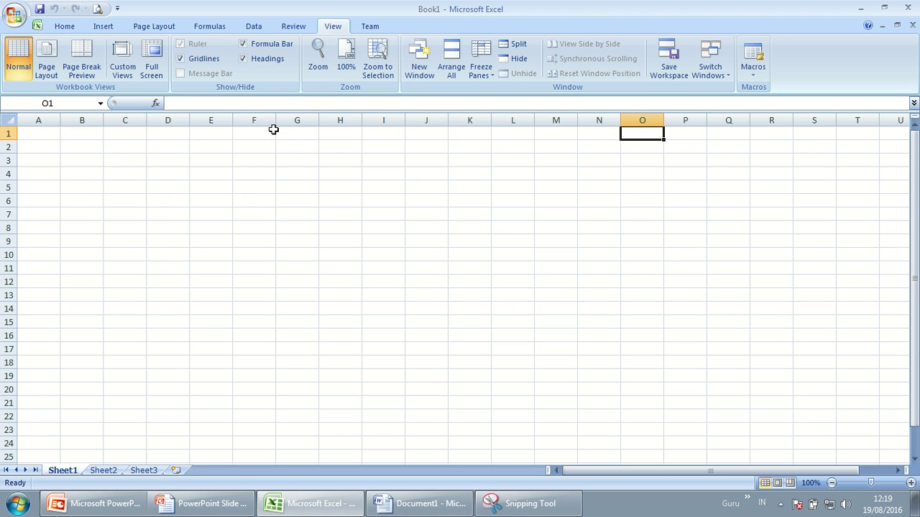
pyautogui.press('Left')
pyautogui.press('Left')
pyautogui.press('Left')
pyautogui.press('Left')
pyautogui.press('Left')
pyautogui.press('Left')
pyautogui.press('Left')
pyautogui.press('Left')
pyautogui.press('Left')
pyautogui.press('Left')
pyautogui.press('Left')
pyautogui.press('Left')
pyautogui.press('Left')
pyautogui.press('Left')
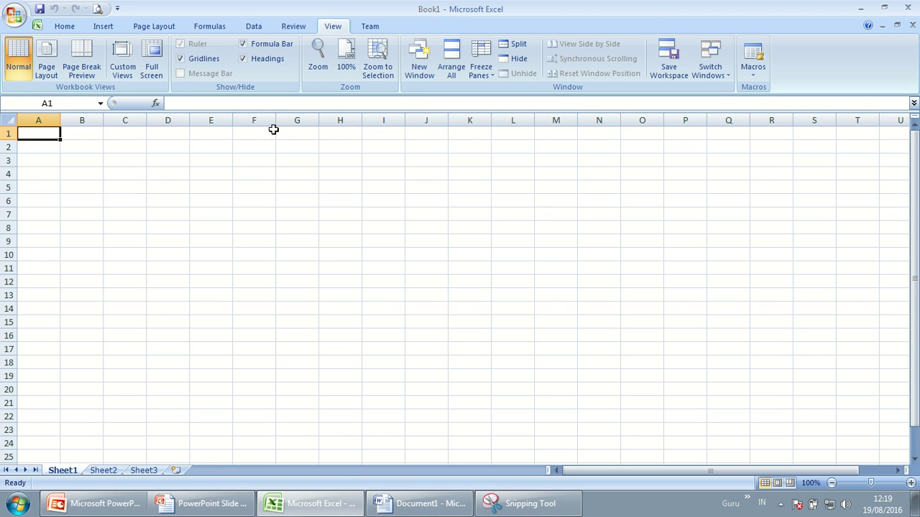
pyautogui.press('Down')
pyautogui.press('Down')
pyautogui.press('Down')
pyautogui.press('Down')
pyautogui.press('Down')
pyautogui.press('Down')
pyautogui.press('Down')
pyautogui.press('Down')
pyautogui.press('Down')
pyautogui.press('Down')
pyautogui.press('Right')
pyautogui.press('Right')
pyautogui.press('Right')
pyautogui.press('Right')
pyautogui.press('Right')
pyautogui.press('Right')
pyautogui.press('Right')
pyautogui.press('Right')
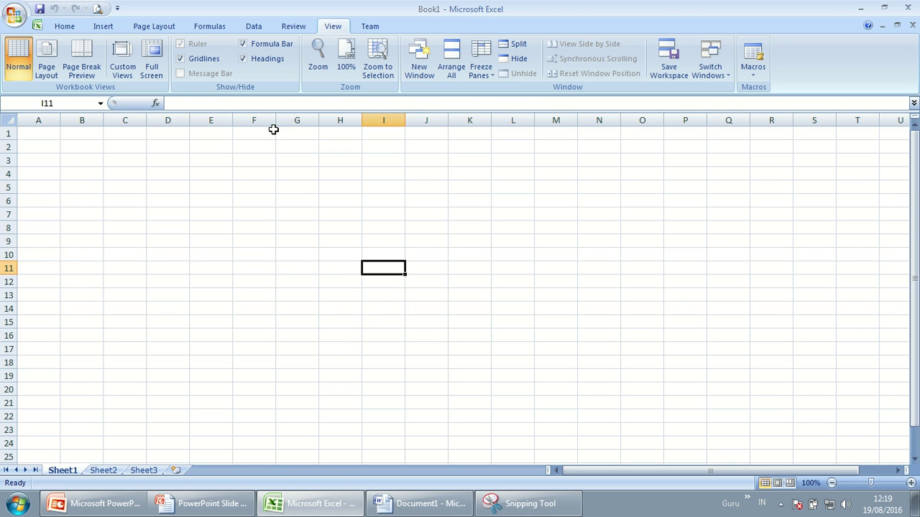
pyautogui.press('Right')
pyautogui.press('Up')
pyautogui.press('Up')
pyautogui.press('Up')
pyautogui.press('Up')
pyautogui.press('Up')
pyautogui.press('Up')
pyautogui.press('Up')
pyautogui.press('Up')
pyautogui.press('Up')
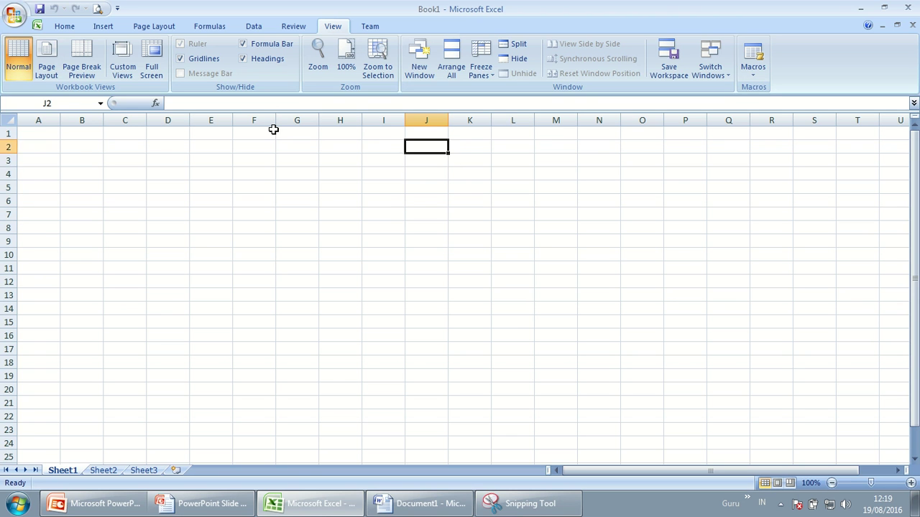
pyautogui.press('Up')
pyautogui.press('Left')
pyautogui.press('Left')
pyautogui.press('Left')
pyautogui.press('Down')
pyautogui.press('Down')
pyautogui.press('Down')
pyautogui.press('Down')
pyautogui.press('Down')
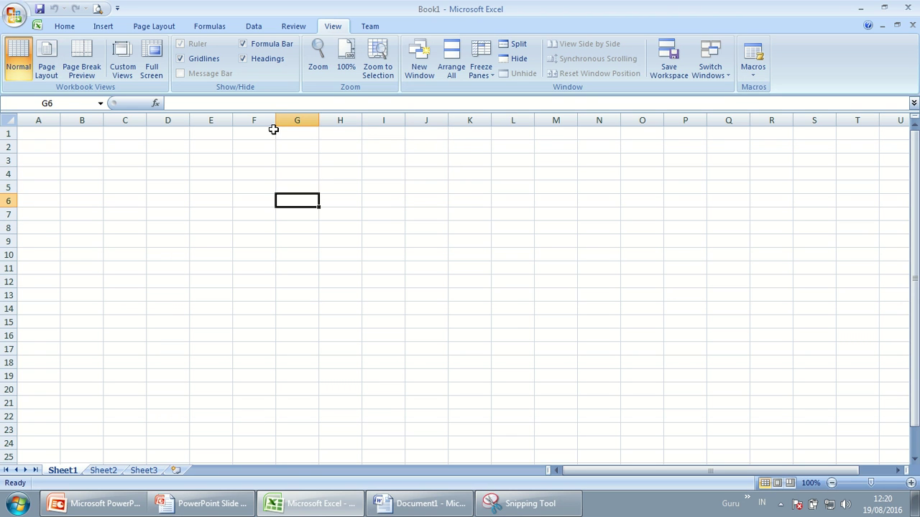
pyautogui.press('Right')
pyautogui.press('Right')
pyautogui.press('Right')
pyautogui.press('Right')
pyautogui.press('Up')
pyautogui.press('Up')
pyautogui.press('Up')
pyautogui.press('Up')
pyautogui.press('Left')
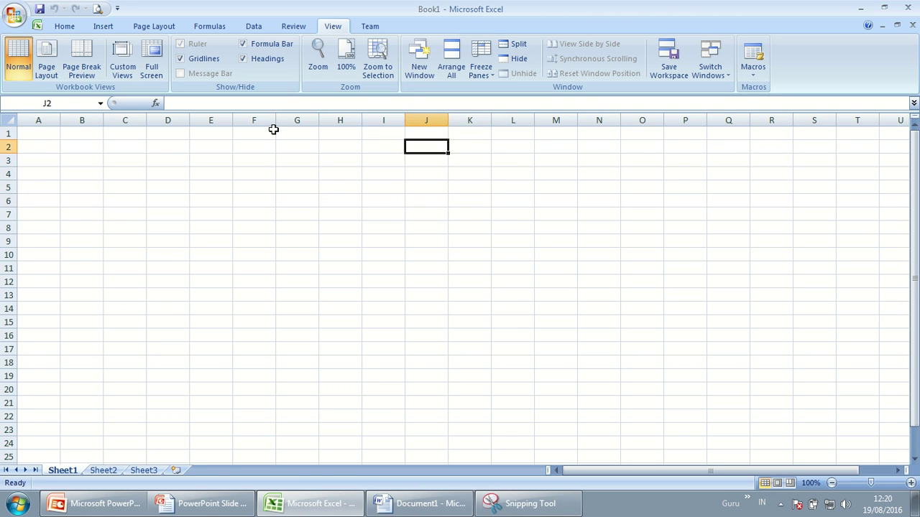
pyautogui.press('Left')
pyautogui.press('Left')
pyautogui.press('Down')
pyautogui.press('Down')
pyautogui.press('Down')
pyautogui.press('Down')
pyautogui.press('Down')
pyautogui.press('Down')
pyautogui.press('Down')
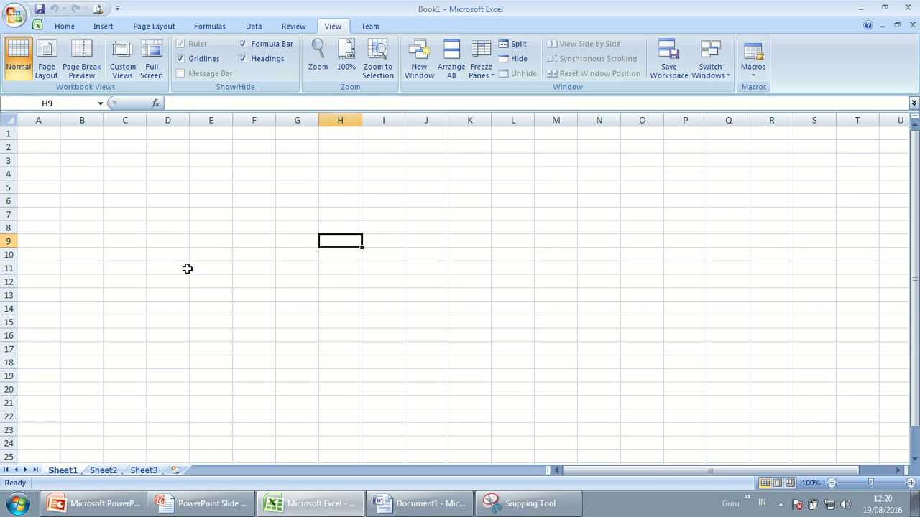
pyautogui.click(209, 505)
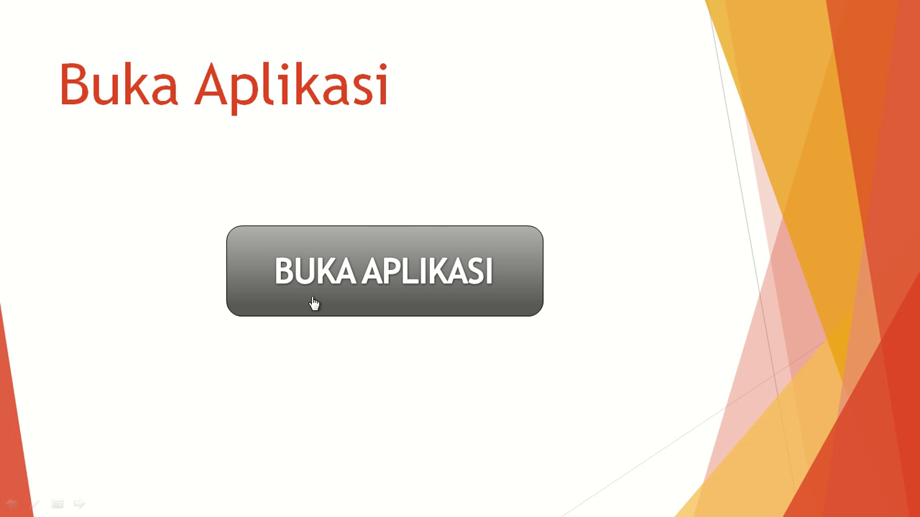
# - Advance to the Tombol/Keterangan navigation-keys slide, then switch back to the Excel workbook
pyautogui.click(194, 266)
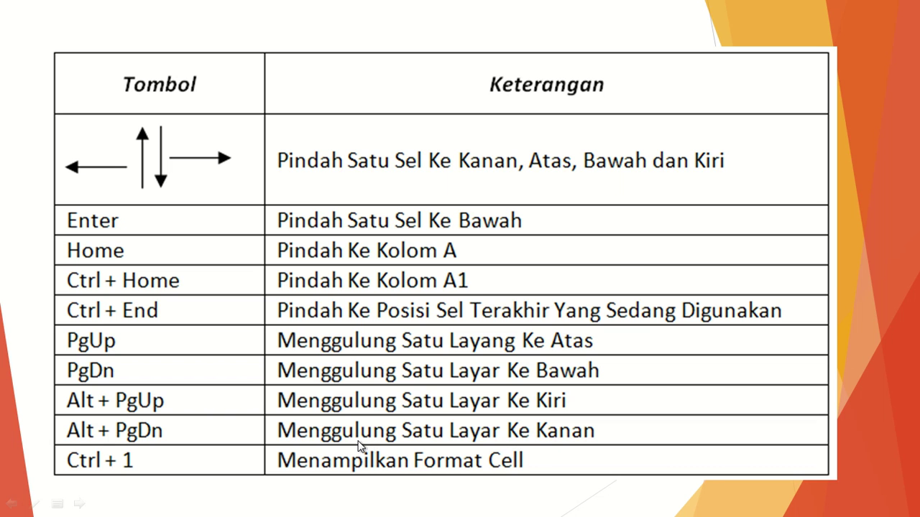
pyautogui.hotkey('alt', 'Tab')
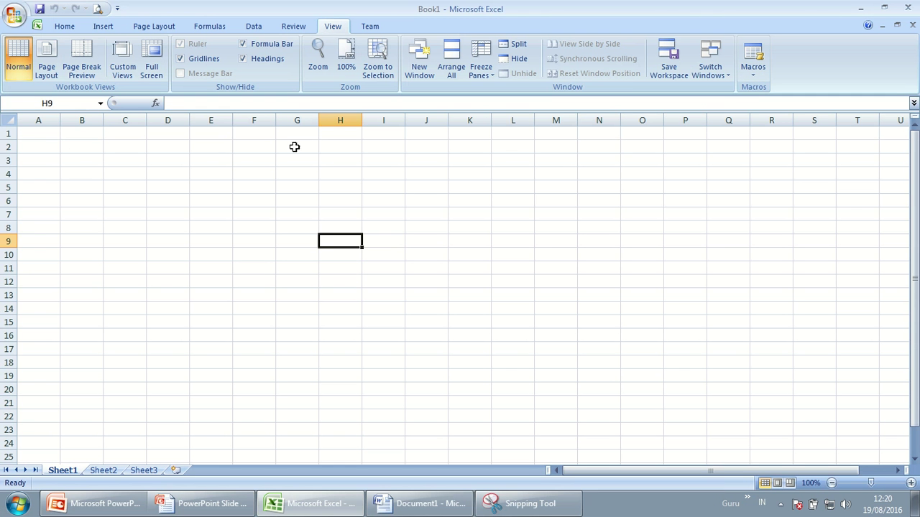
# - Move from F1 down and up column F, then from B1 down to B5, and return to the slide
pyautogui.click(262, 138)
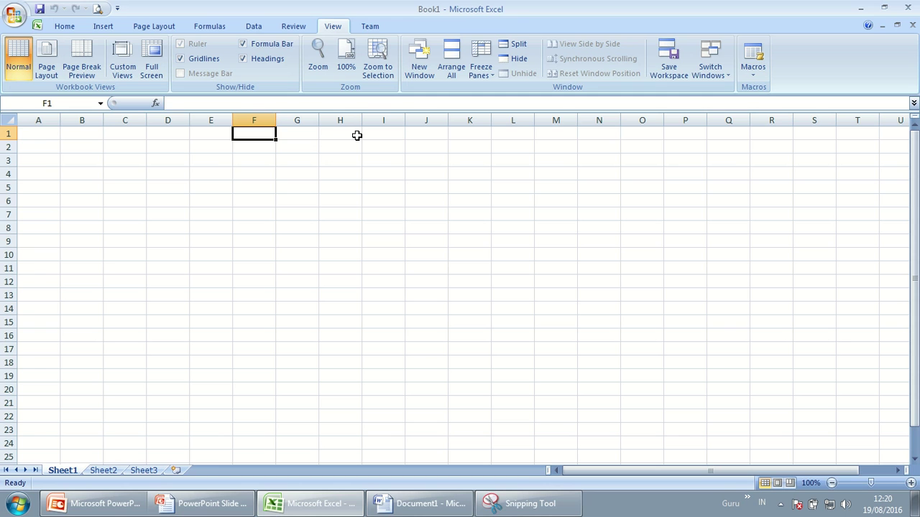
pyautogui.press('Down')
pyautogui.press('Down')
pyautogui.press('Down')
pyautogui.press('Down')
pyautogui.press('Down')
pyautogui.press('Down')
pyautogui.press('Down')
pyautogui.press('Down')
pyautogui.press('Down')
pyautogui.press('Down')
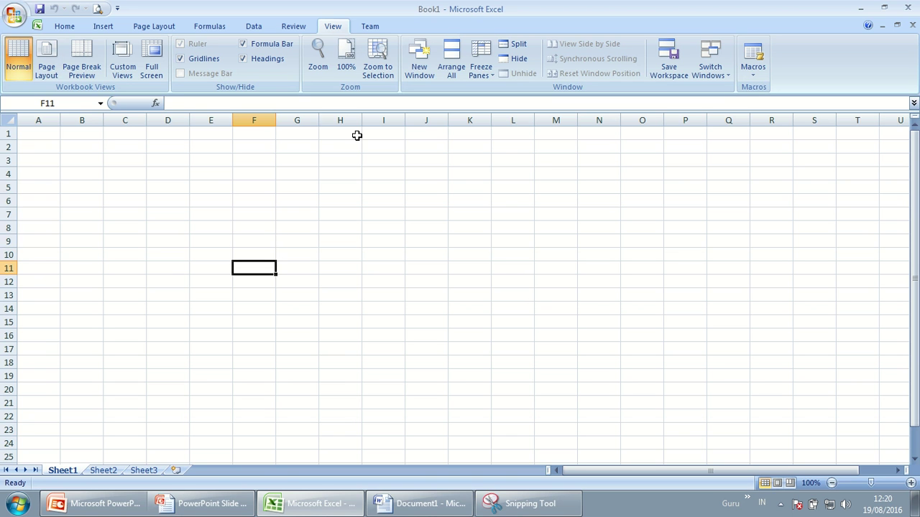
pyautogui.press('Up')
pyautogui.press('Up')
pyautogui.press('Up')
pyautogui.press('Up')
pyautogui.press('Up')
pyautogui.press('Up')
pyautogui.press('Up')
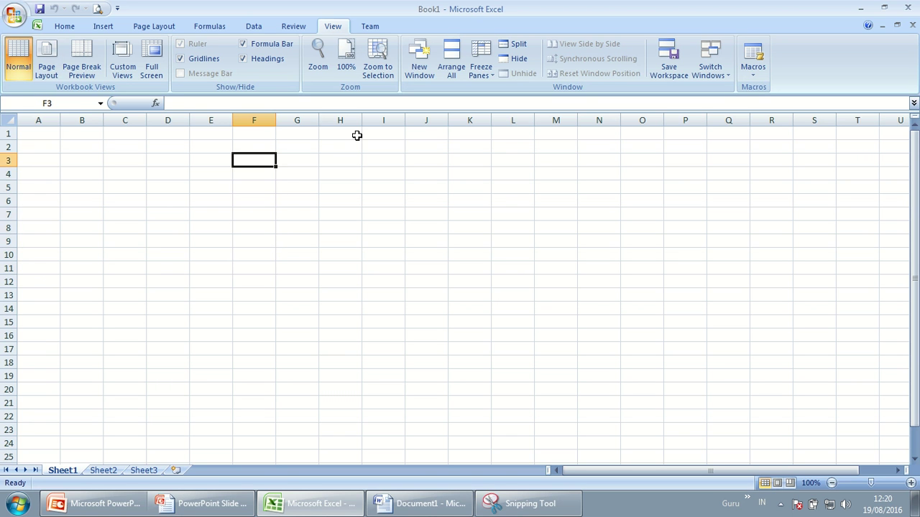
pyautogui.click(63, 135)
pyautogui.press('Down')
pyautogui.press('Down')
pyautogui.press('Down')
pyautogui.press('Down')
pyautogui.press('Down')
pyautogui.press('Down')
pyautogui.press('Down')
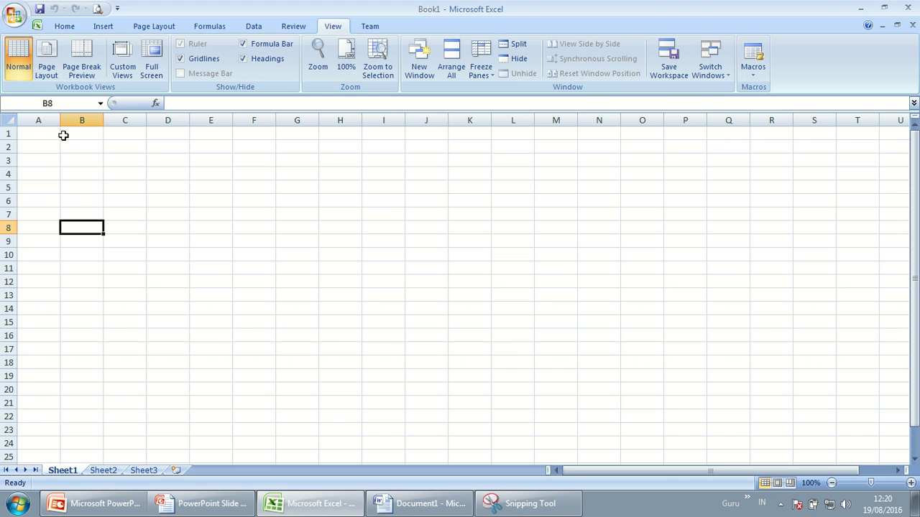
pyautogui.click(232, 508)
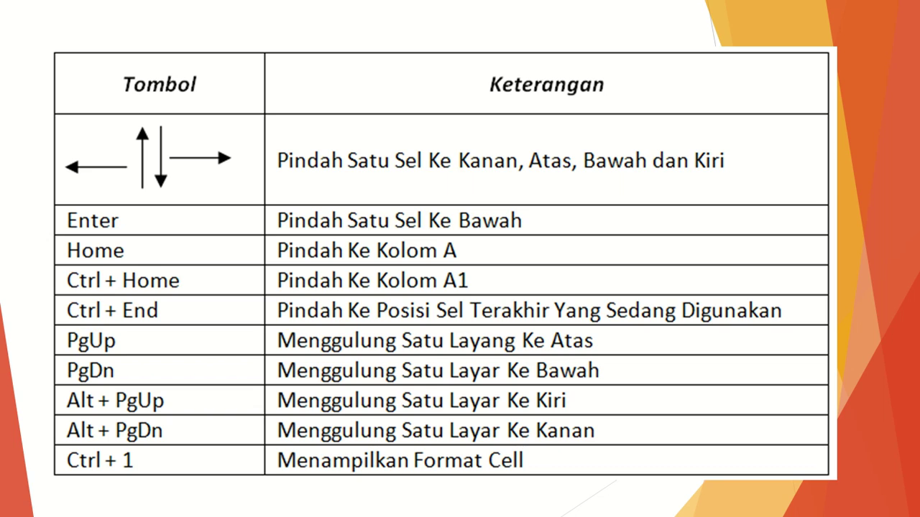
# - Switch from the navigation-keys slide back to the blank Excel workbook
pyautogui.hotkey('alt', 'Tab')
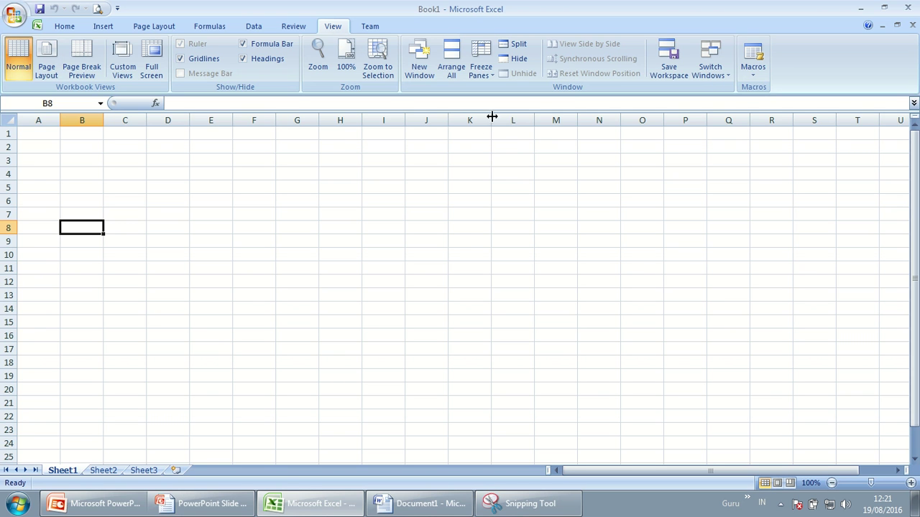
# - Jump from K4 and from a far-right column AO cell back to column A with Home
pyautogui.click(467, 180)
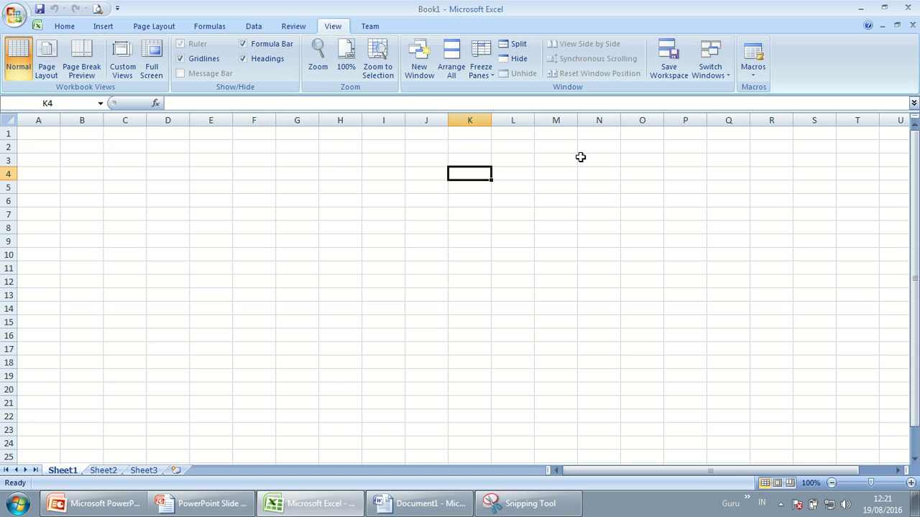
pyautogui.press('Home')
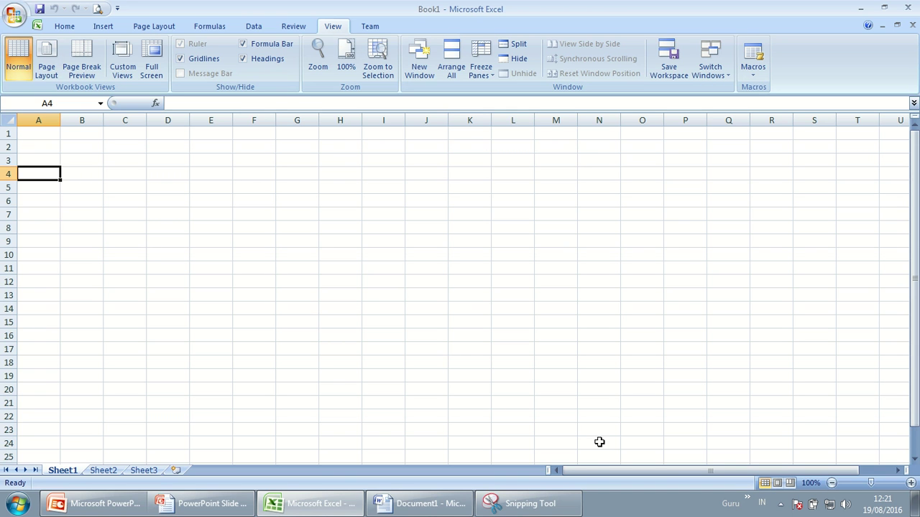
pyautogui.click(898, 471)
pyautogui.moveTo(898, 471); pyautogui.dragTo(897, 471)
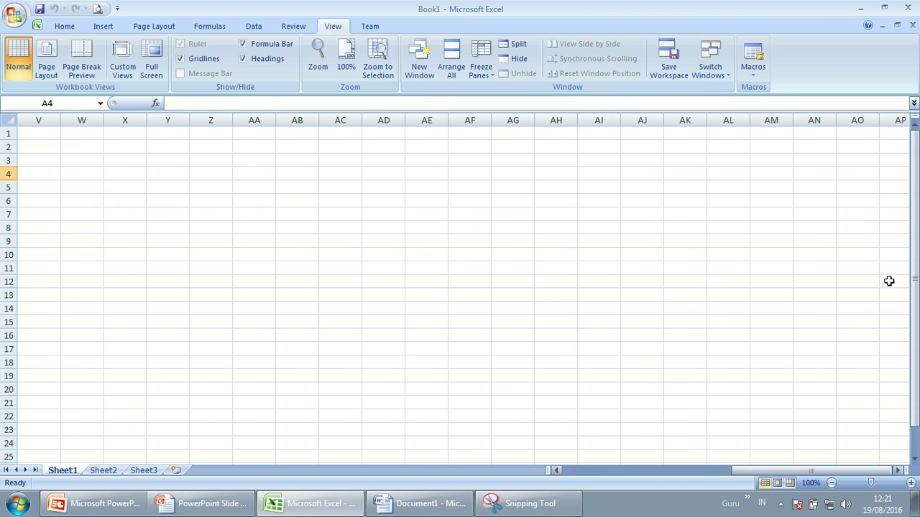
pyautogui.click(860, 217)
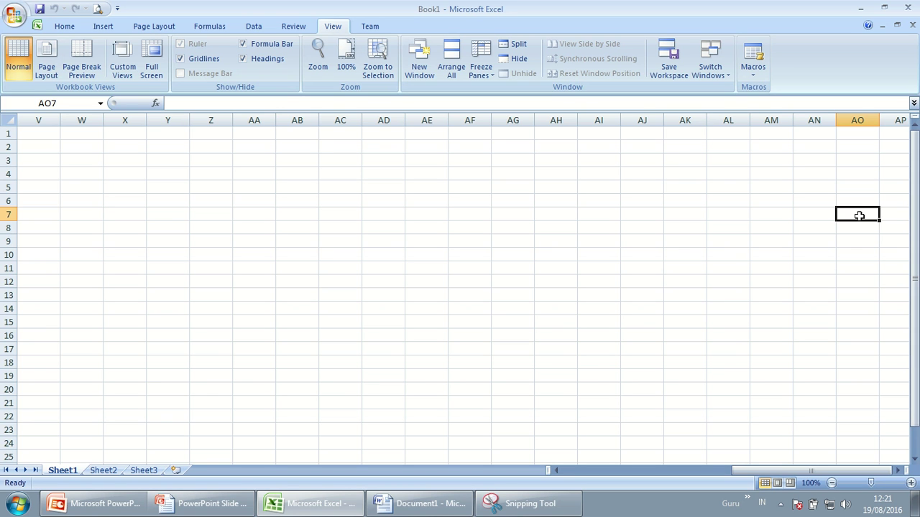
pyautogui.press('Home')
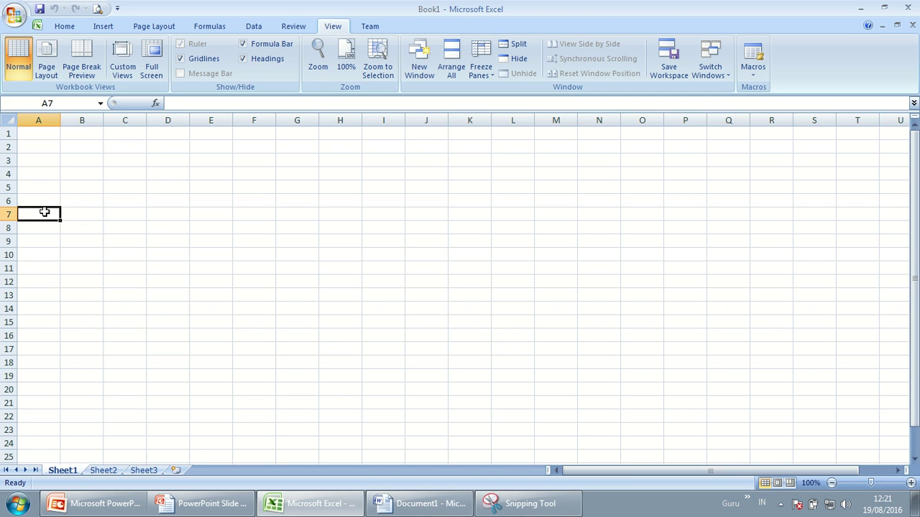
pyautogui.click(209, 503)
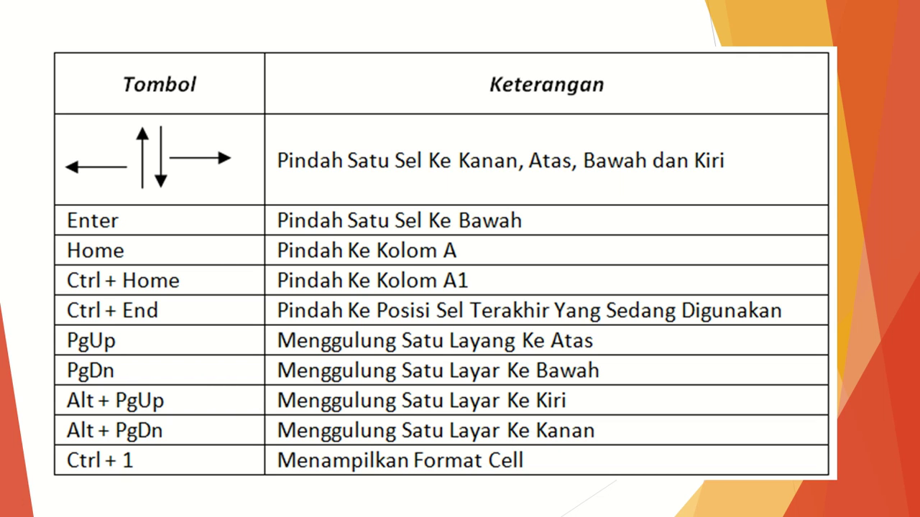
# - Select R11 and L16, returning to A1 with Ctrl+Home after each, then select N12
pyautogui.hotkey('alt', 'Tab')
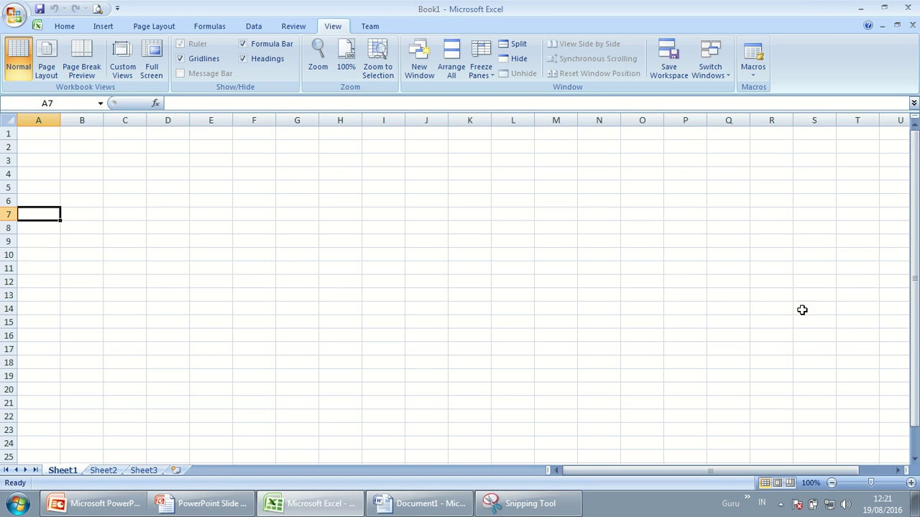
pyautogui.click(781, 268)
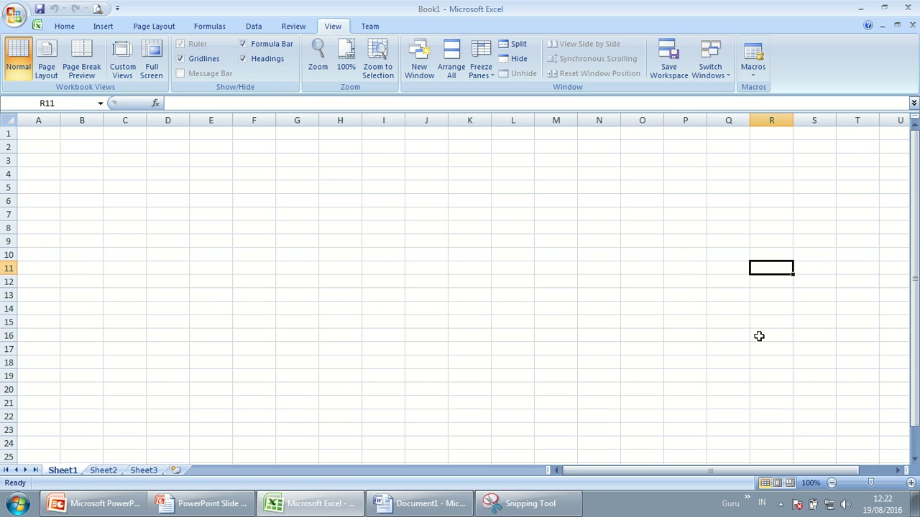
pyautogui.hotkey('ctrl', 'Home')
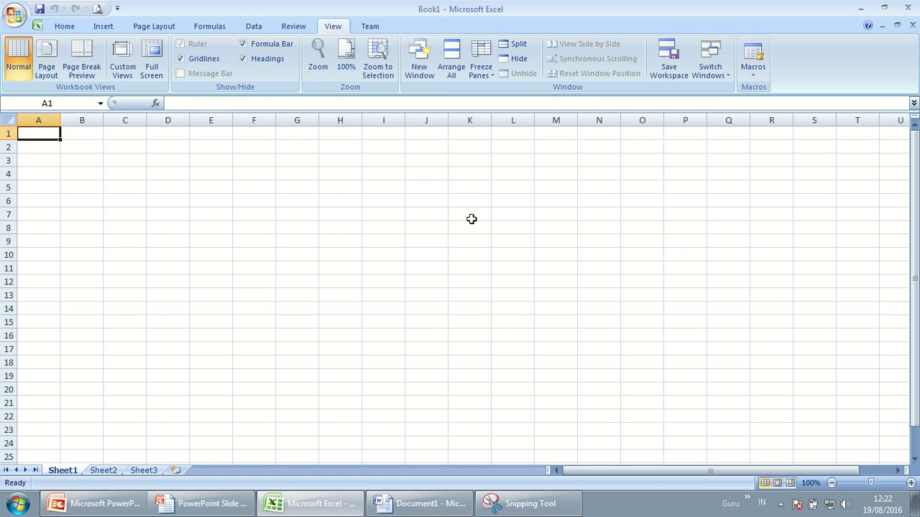
pyautogui.click(526, 296)
pyautogui.click(503, 335)
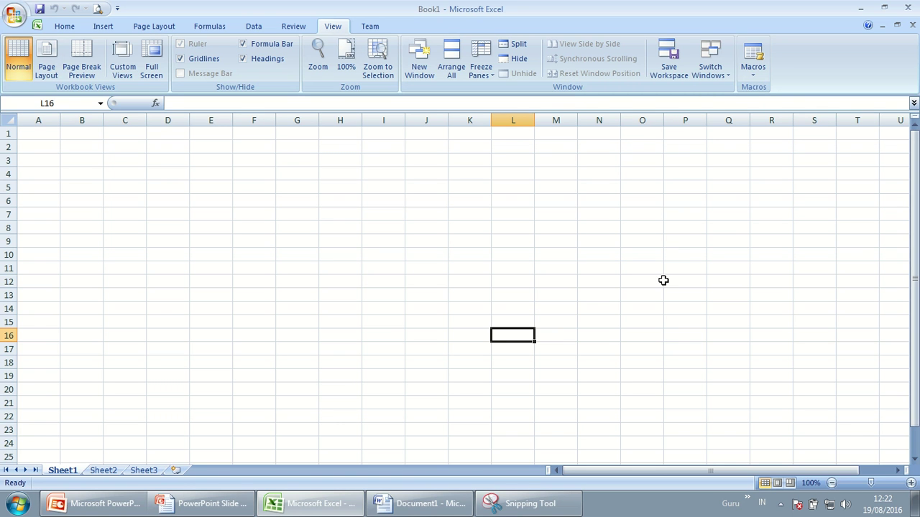
pyautogui.hotkey('ctrl', 'Home')
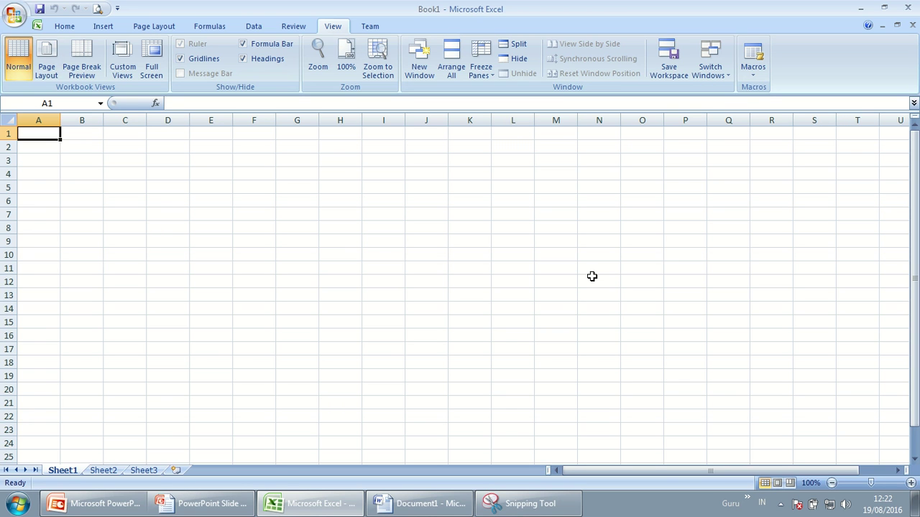
pyautogui.click(592, 277)
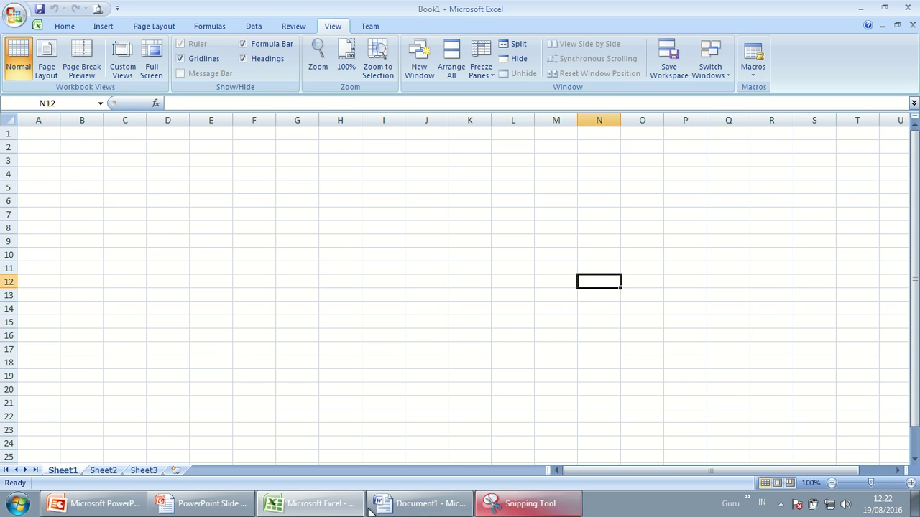
pyautogui.click(217, 507)
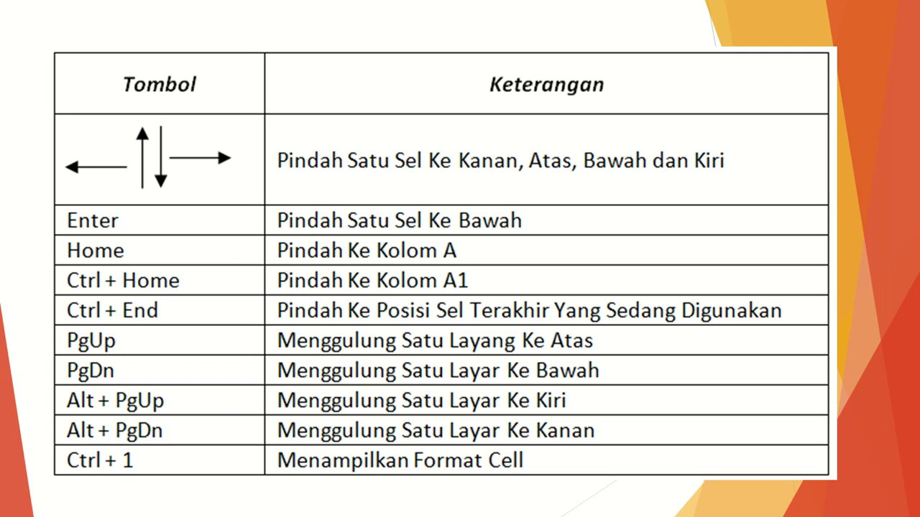
pyautogui.hotkey('alt', 'Tab')
pyautogui.click(194, 203)
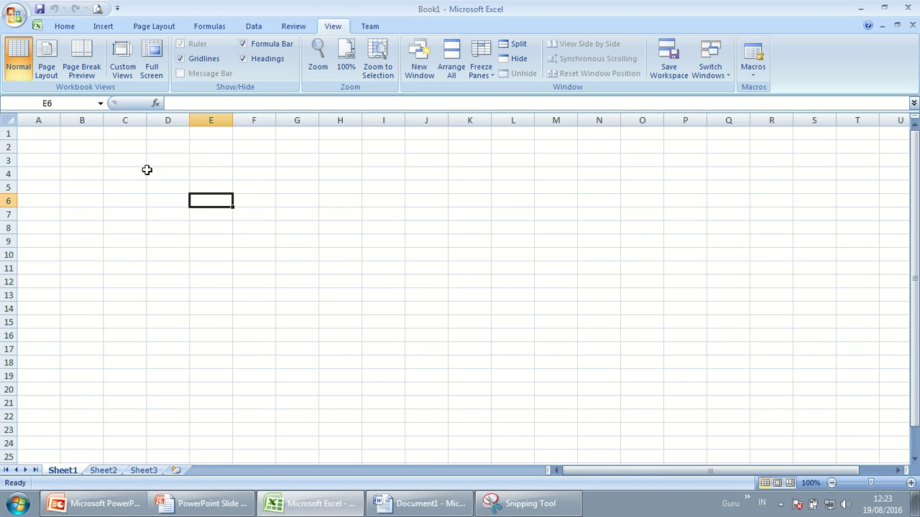
pyautogui.press('Up')
pyautogui.press('Up')
pyautogui.press('Up')
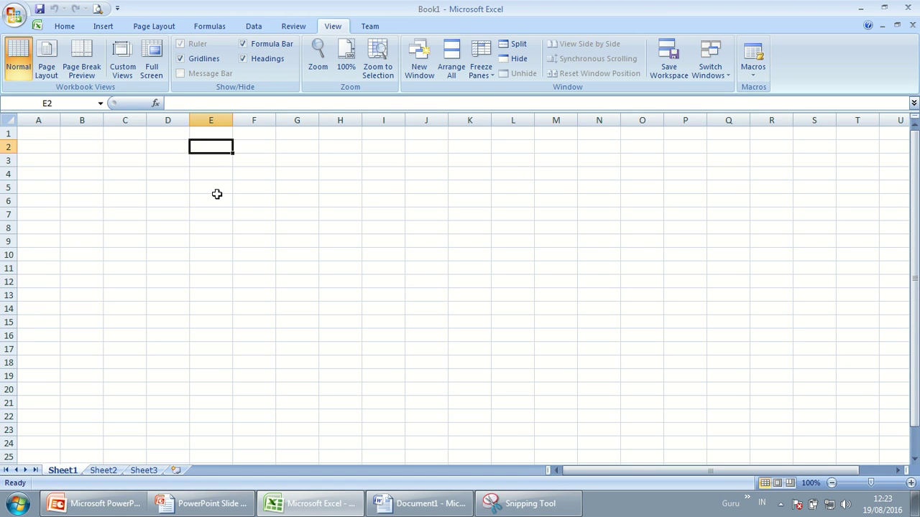
pyautogui.hotkey('ctrl', 'Home')
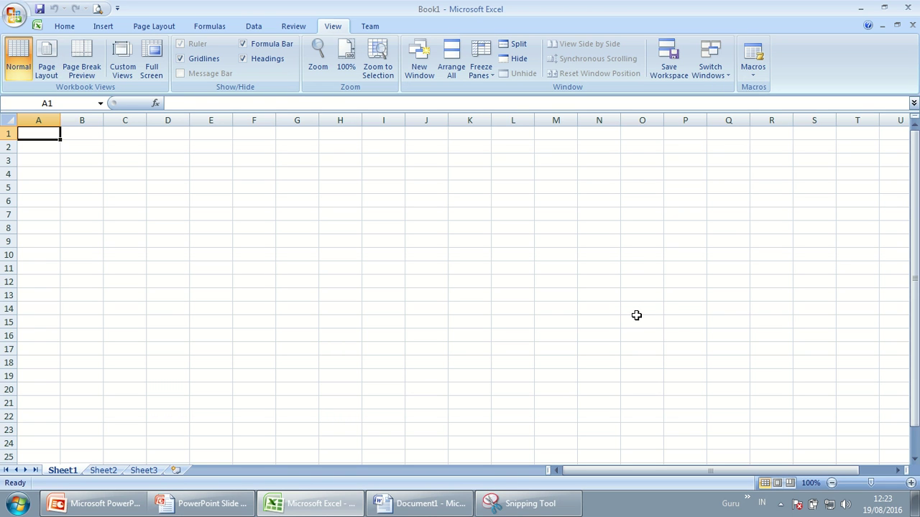
# - Enter AKUNTANSI in cell O10, correcting the mistyped letters, then select F5
pyautogui.click(646, 268)
pyautogui.click(642, 257)
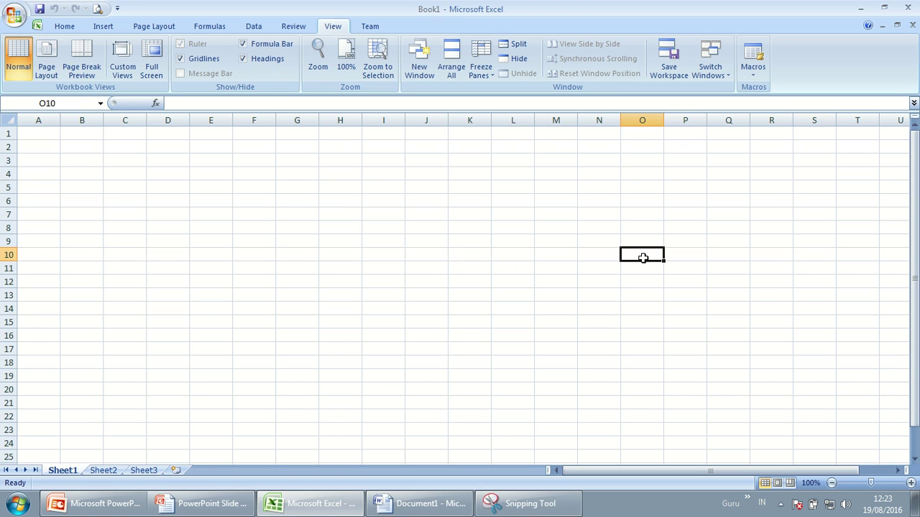
pyautogui.write('AKUNAN')
pyautogui.press('BackSpace')
pyautogui.press('BackSpace')
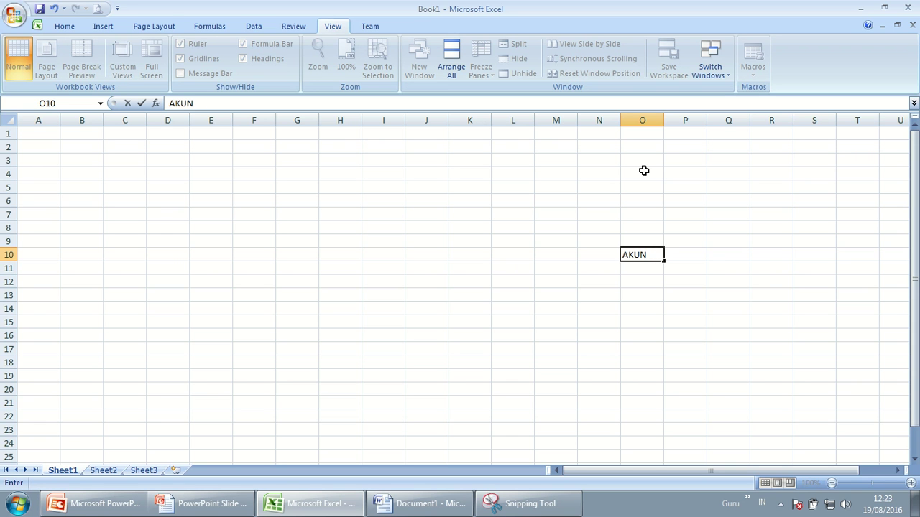
pyautogui.write('TANSI')
pyautogui.click(644, 171)
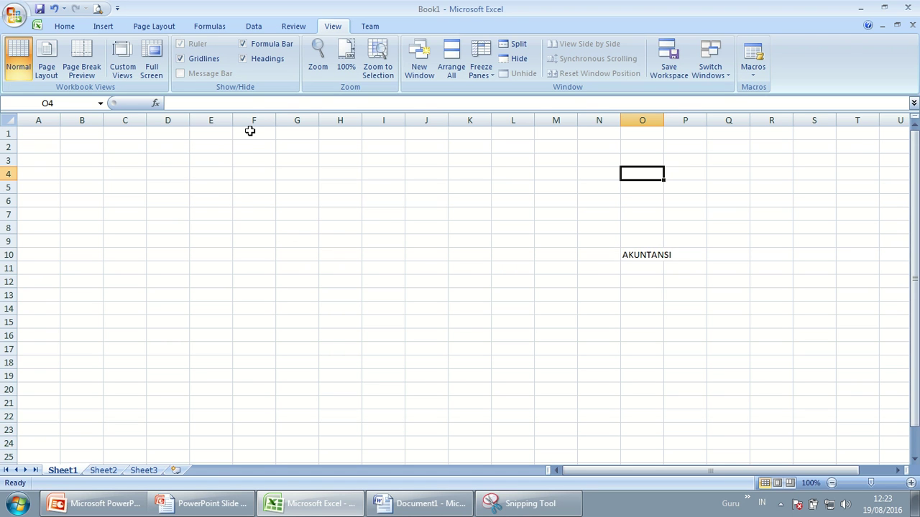
pyautogui.click(261, 187)
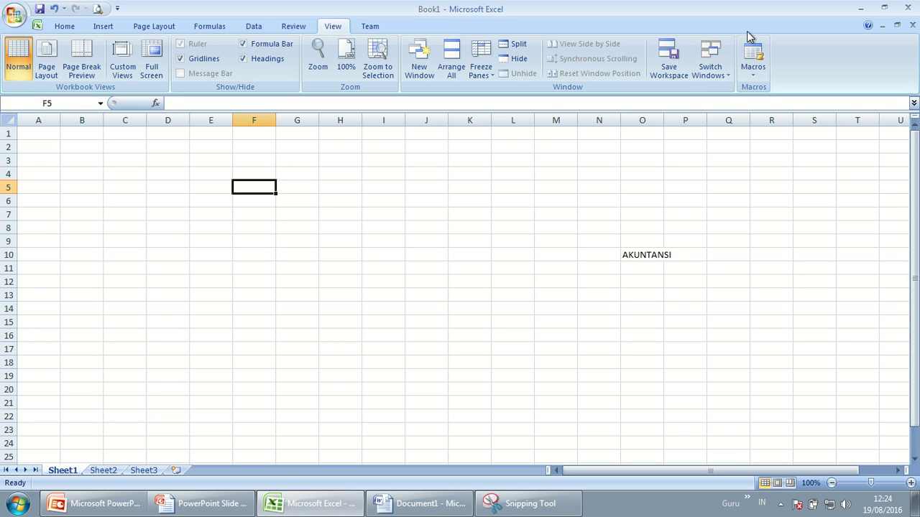
pyautogui.press('Right')
pyautogui.press('Right')
pyautogui.press('Right')
pyautogui.press('Down')
pyautogui.press('Down')
pyautogui.press('Down')
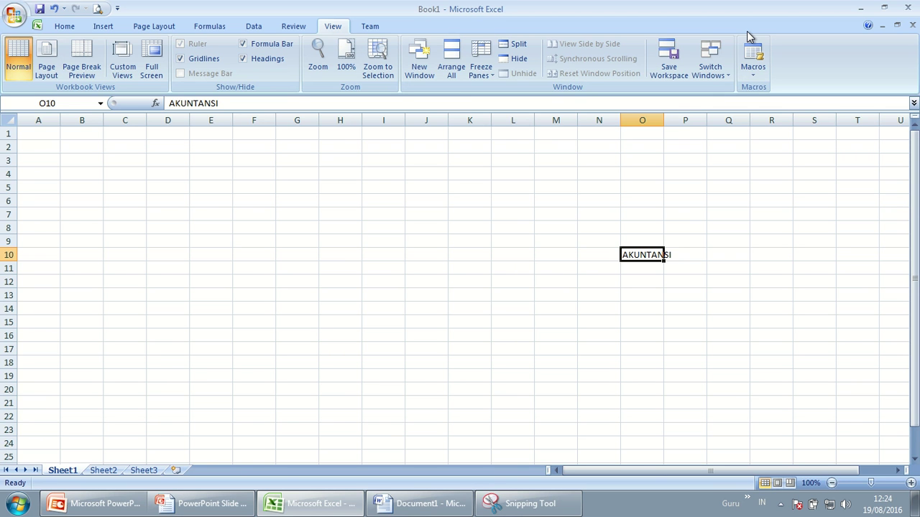
pyautogui.hotkey('ctrl', 'Home')
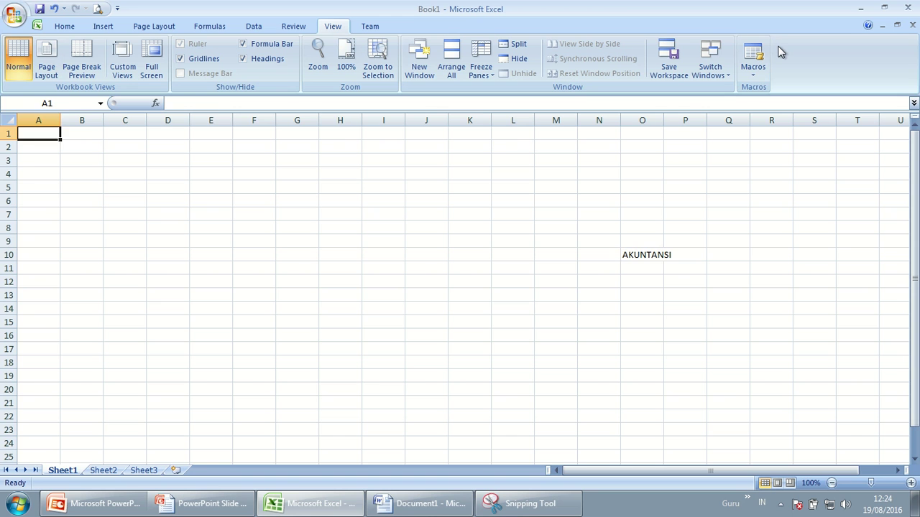
pyautogui.hotkey('ctrl', 'End')
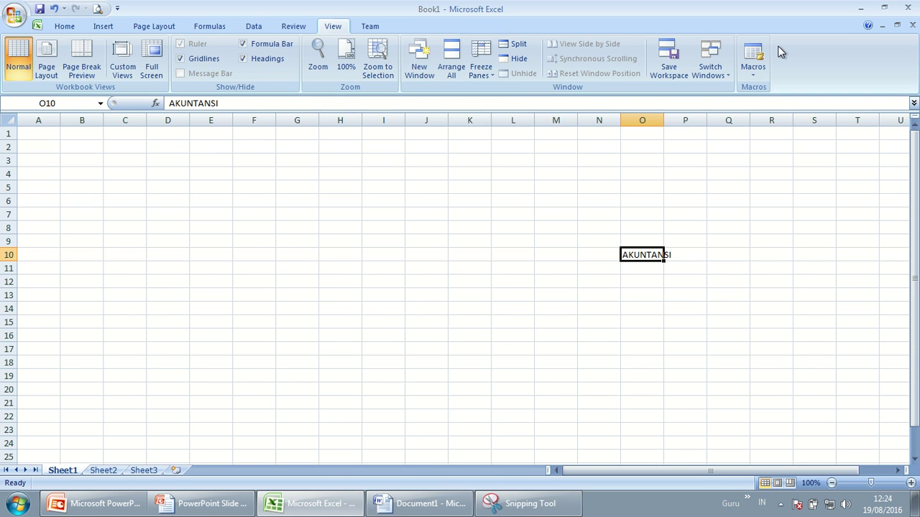
pyautogui.hotkey('alt', 'Tab')
# - From D2, page down two screens and back up to the top with Page Up
pyautogui.click(192, 175)
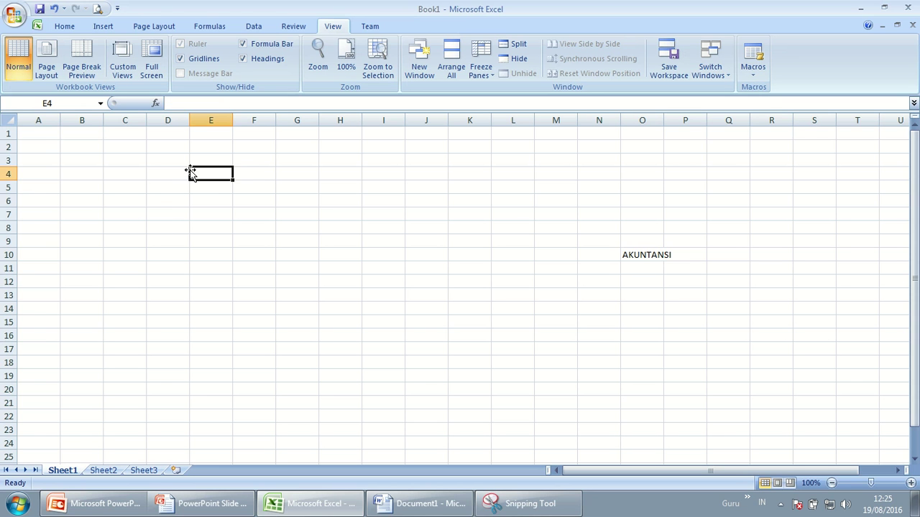
pyautogui.click(162, 150)
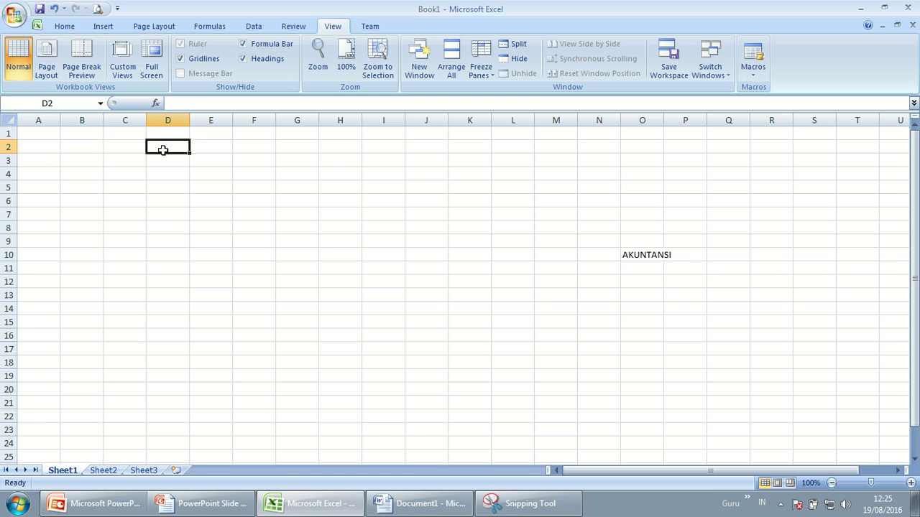
pyautogui.press('pagedown')
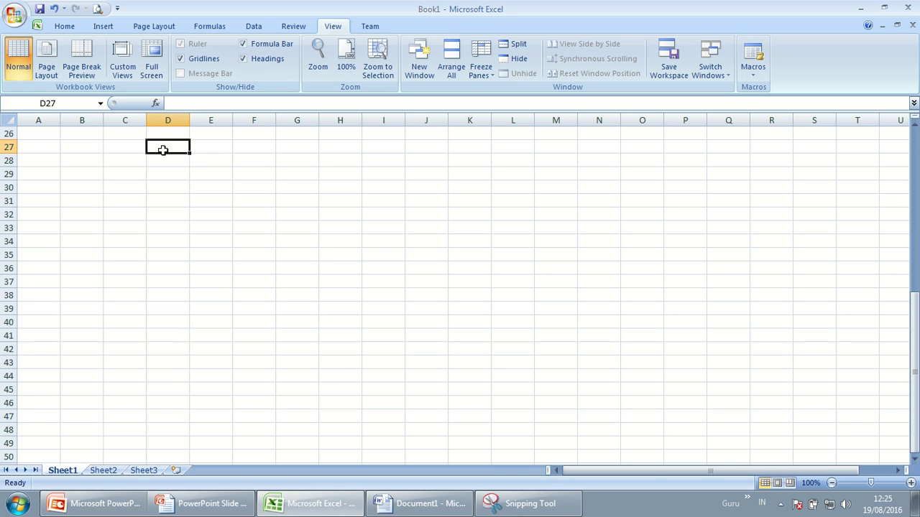
pyautogui.press('pagedown')
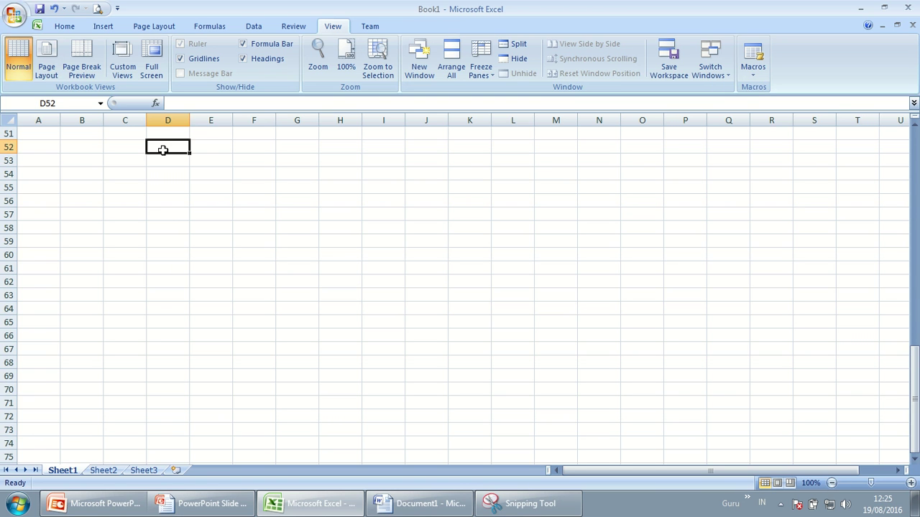
pyautogui.press('pageup')
pyautogui.press('pageup')
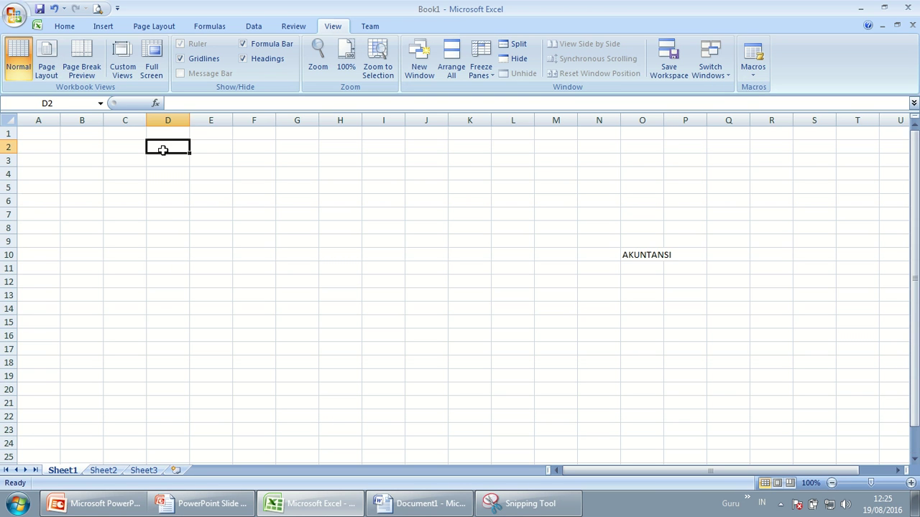
pyautogui.press('pagedown')
pyautogui.press('pagedown')
pyautogui.press('pageup')
pyautogui.press('pageup')
pyautogui.hotkey('alt', 'Tab')
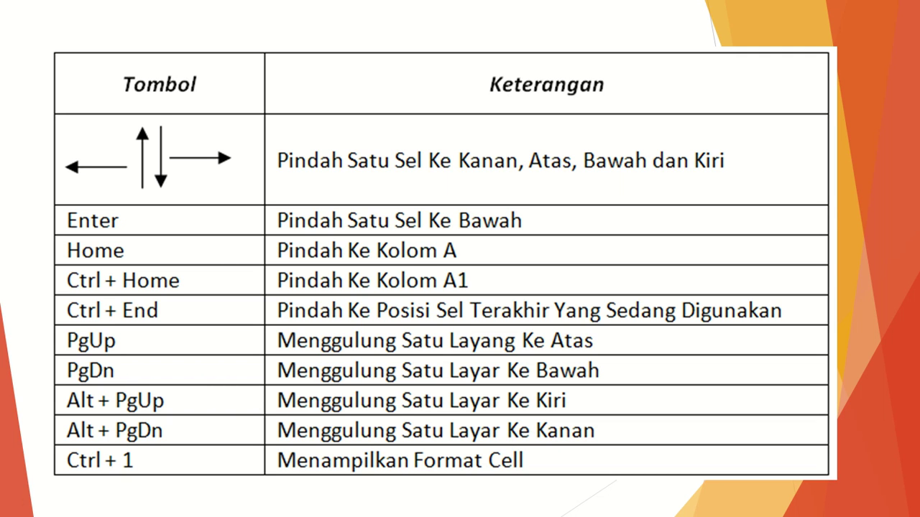
# - Return to Excel and move to the empty Sheet2 with Ctrl+Page Down
pyautogui.hotkey('alt', 'Tab')
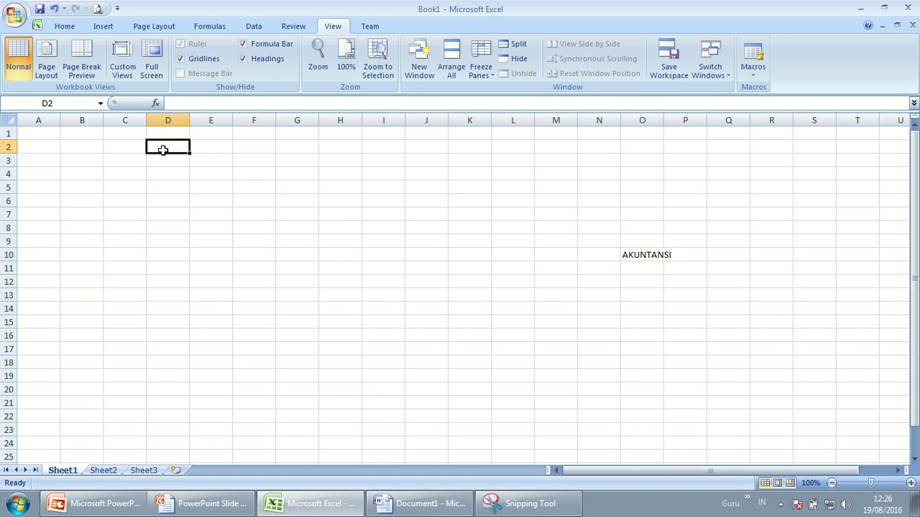
pyautogui.hotkey('ctrl', 'pagedown')
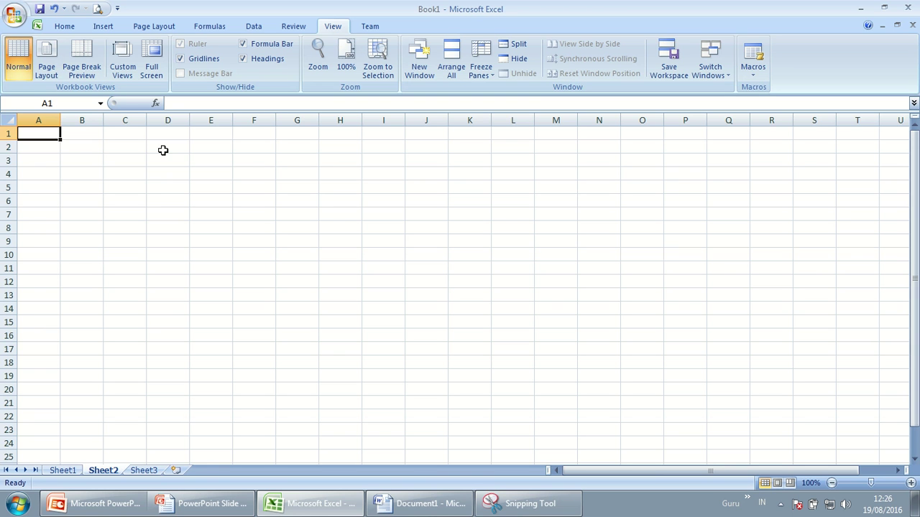
pyautogui.click(163, 268)
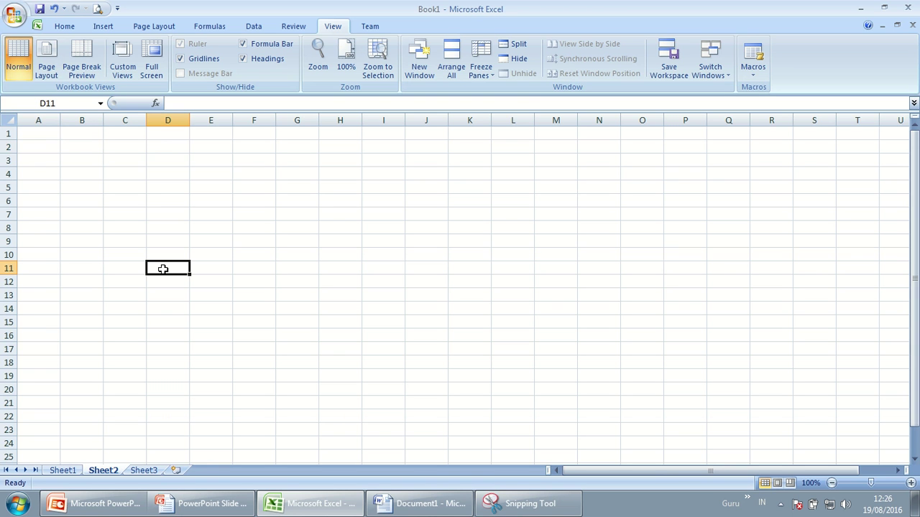
pyautogui.hotkey('alt', 'pagedown')
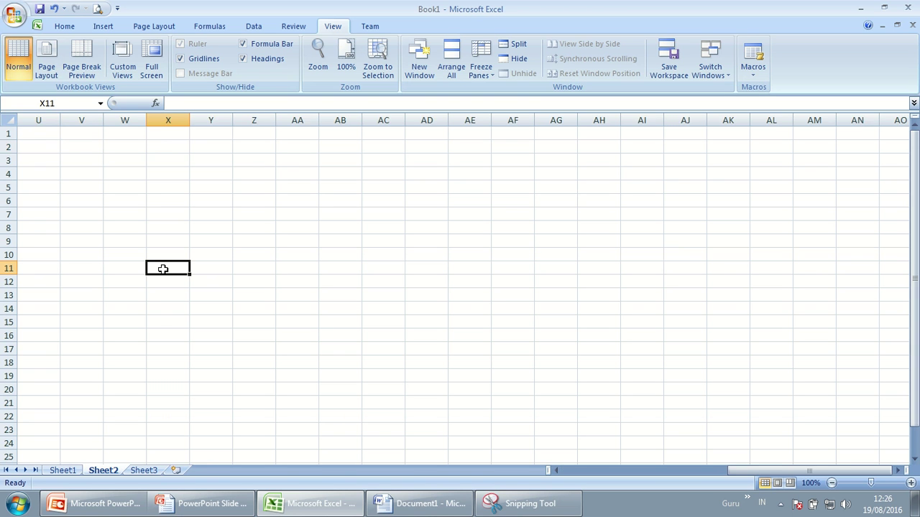
pyautogui.hotkey('alt', 'pagedown')
pyautogui.hotkey('alt', 'pagedown')
pyautogui.hotkey('alt', 'pagedown')
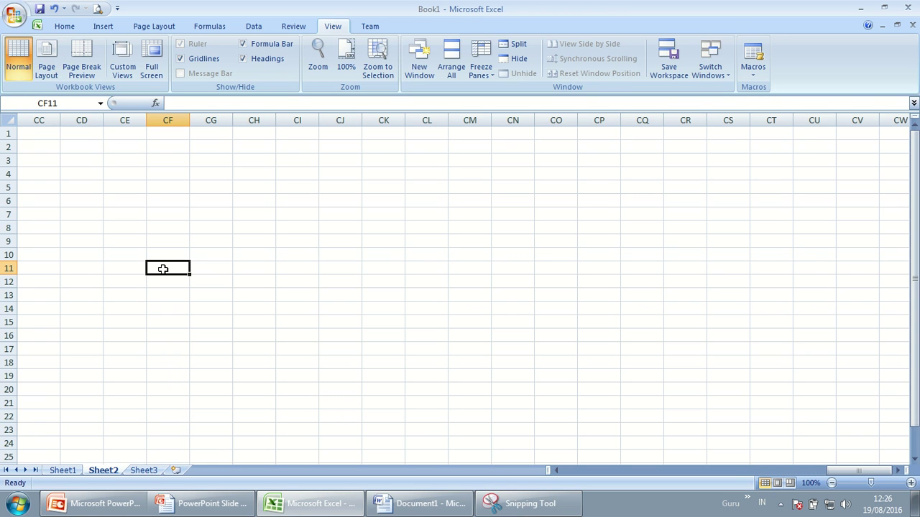
pyautogui.hotkey('alt', 'pageup')
pyautogui.hotkey('alt', 'pageup')
pyautogui.hotkey('alt', 'pageup')
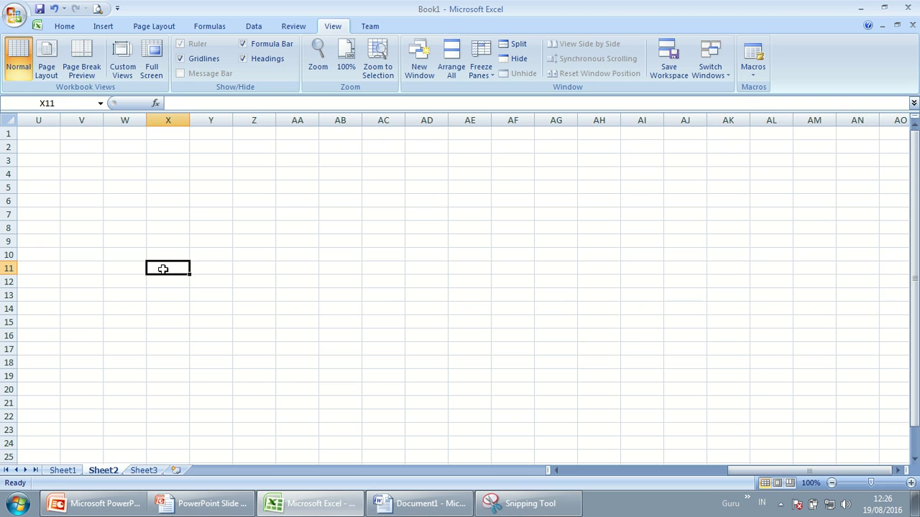
pyautogui.hotkey('alt', 'pageup')
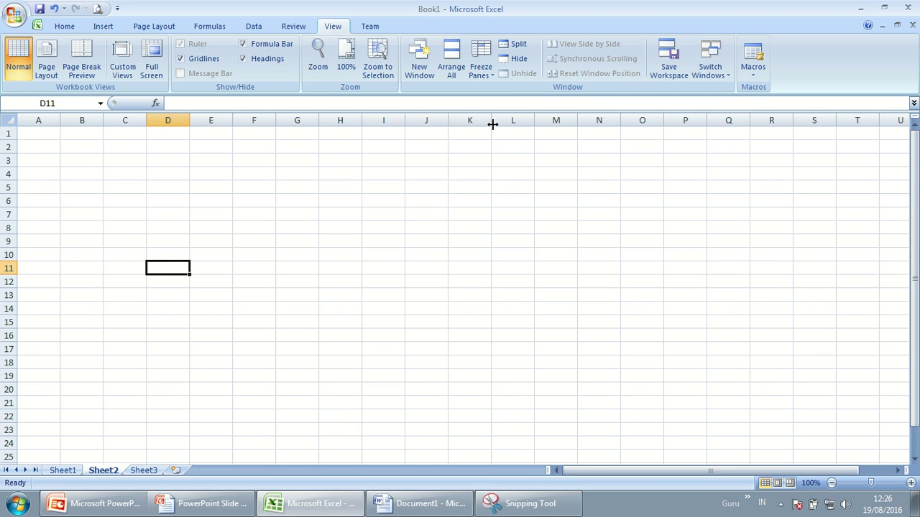
pyautogui.hotkey('alt', 'pagedown')
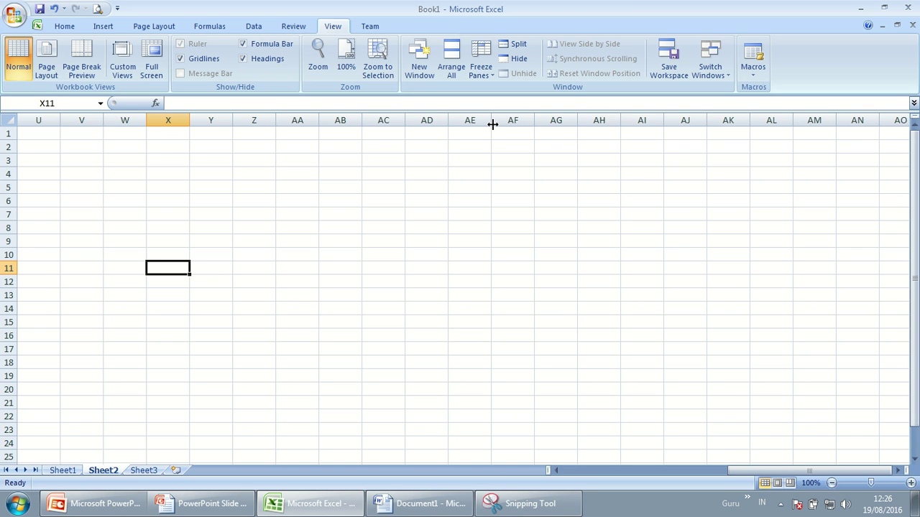
pyautogui.hotkey('alt', 'pageup')
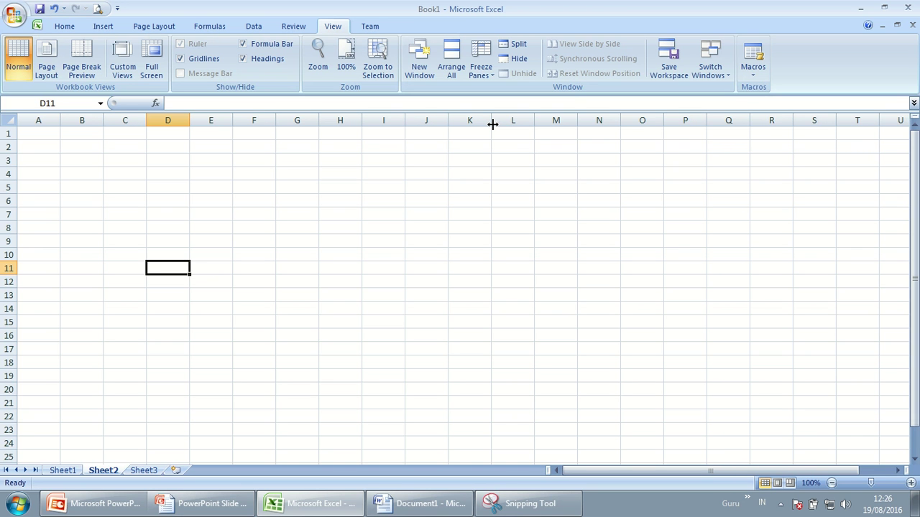
pyautogui.press('alt')
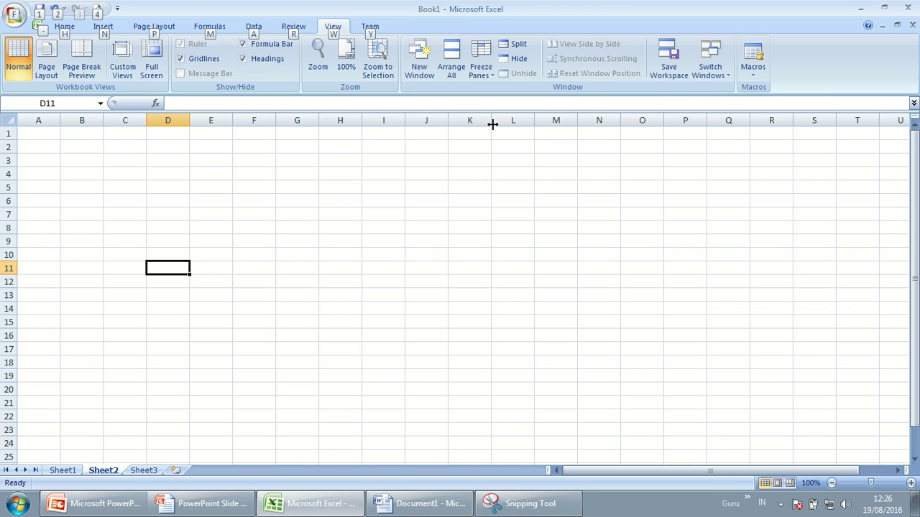
pyautogui.hotkey('alt', 'pagedown')
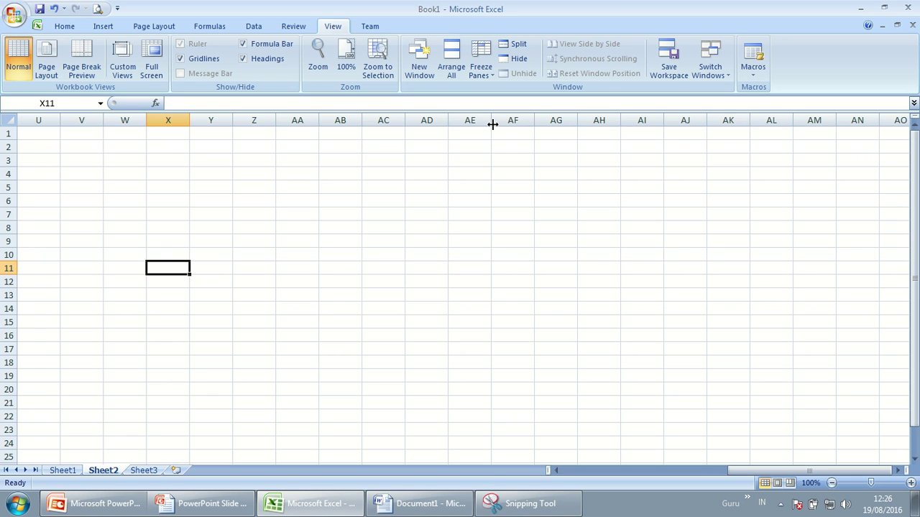
pyautogui.press('alt')
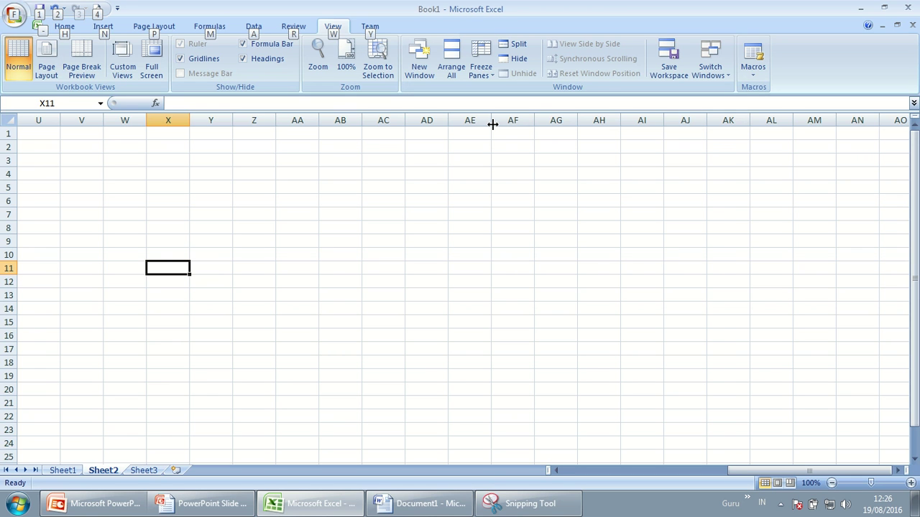
pyautogui.hotkey('alt', 'pageup')
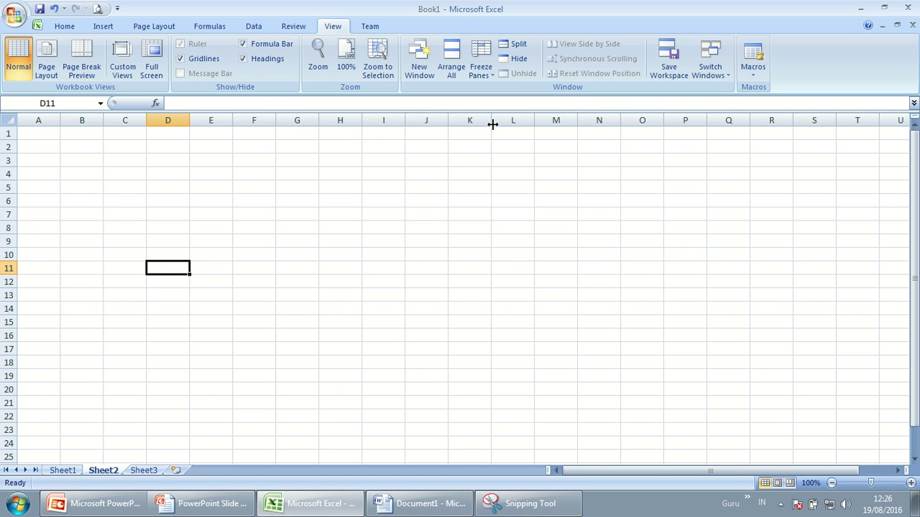
# - Select H8, check the shortcut slide, select E8 and F7, then show the Home ribbon
pyautogui.click(338, 224)
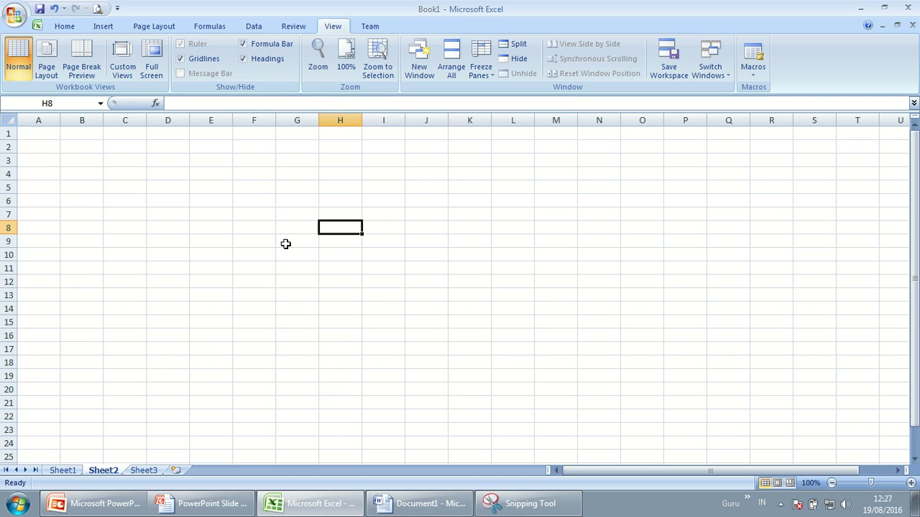
pyautogui.hotkey('alt', 'Tab')
pyautogui.click(194, 225)
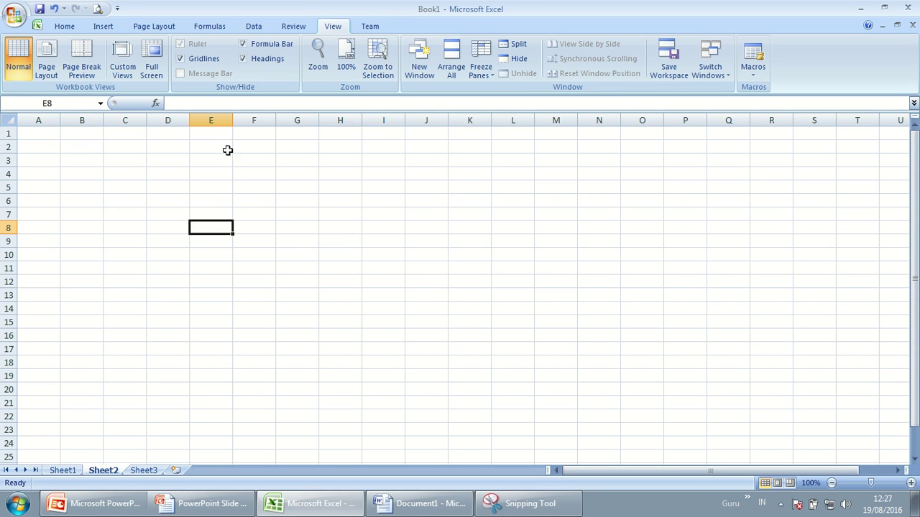
pyautogui.click(252, 217)
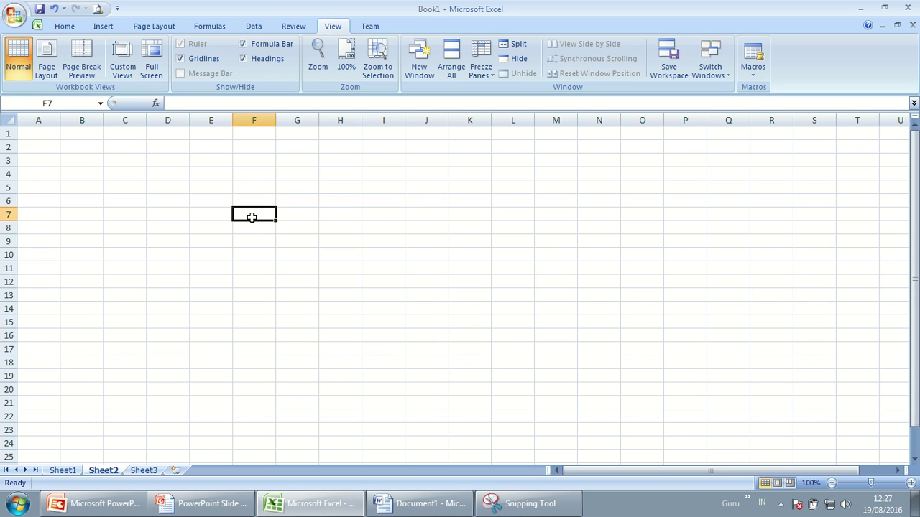
pyautogui.click(65, 27)
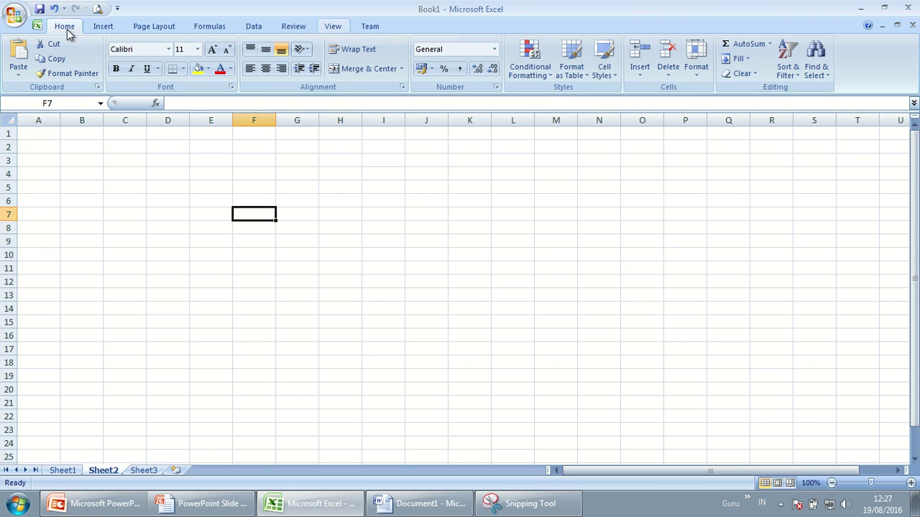
# - Preview the Format Cells settings for cell F6, close the dialog, and switch to the PowerPoint slideshow
pyautogui.click(254, 205)
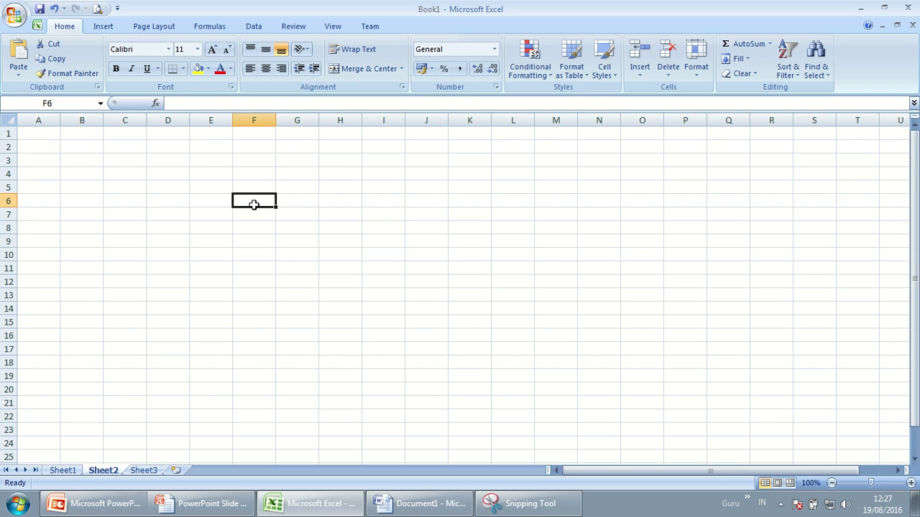
pyautogui.hotkey('ctrl', '1')
pyautogui.moveTo(475, 129)
pyautogui.mouseDown()
pyautogui.moveTo(393, 147)
pyautogui.moveTo(404, 125)
pyautogui.mouseUp()
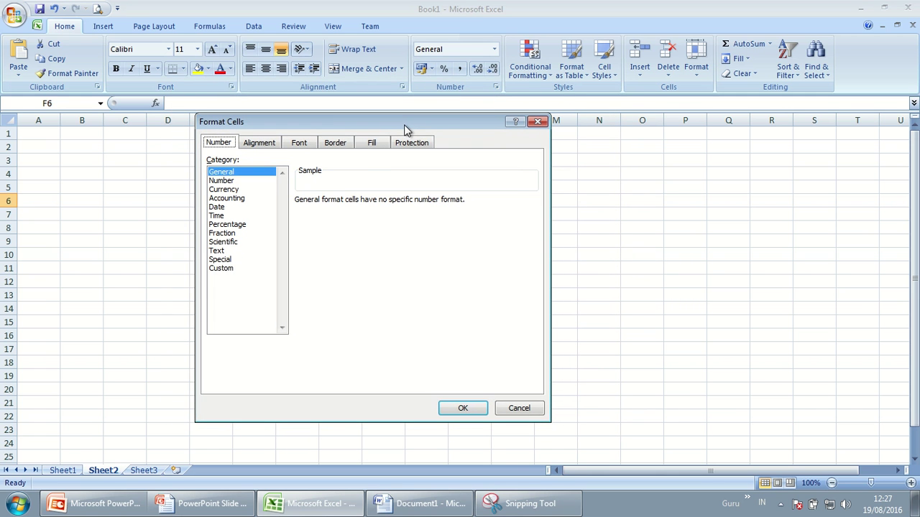
pyautogui.click(537, 121)
pyautogui.click(125, 216)
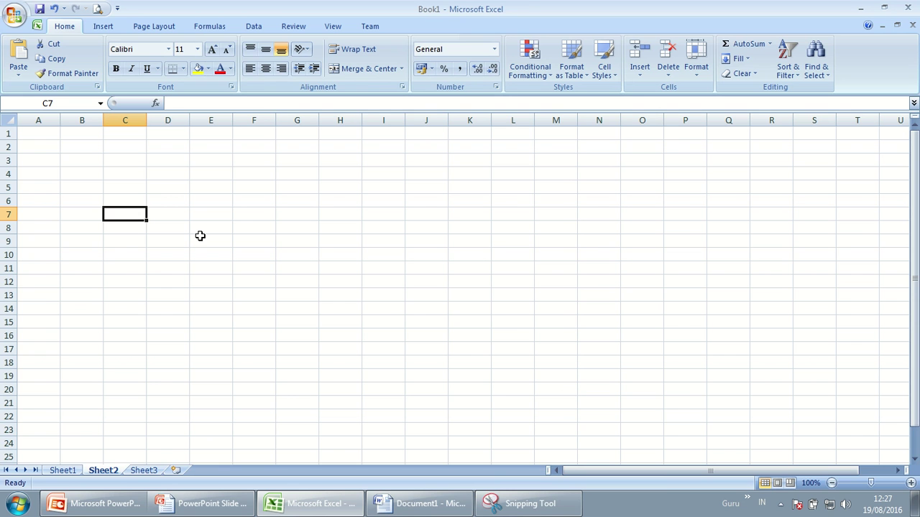
pyautogui.hotkey('alt', 'Tab')
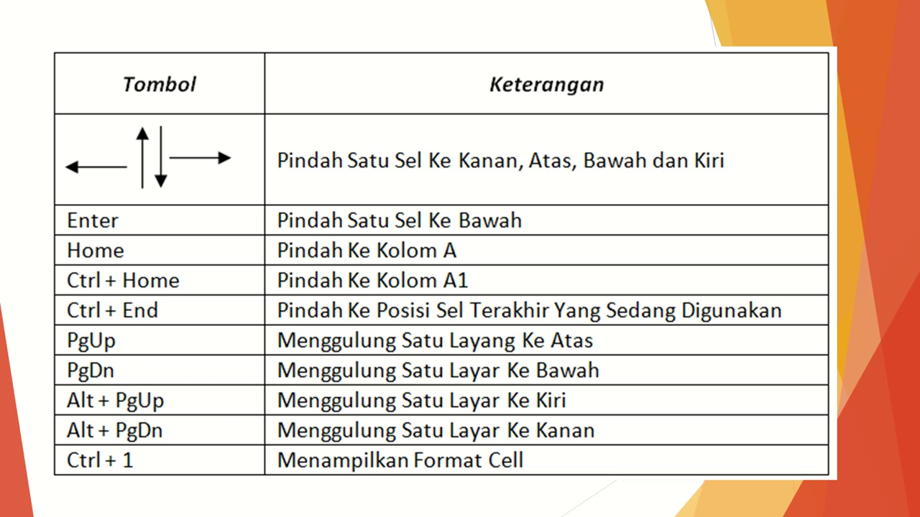
# - Step through the slides to the Pembahasan topic list, then go back to Excel
pyautogui.press('Right')
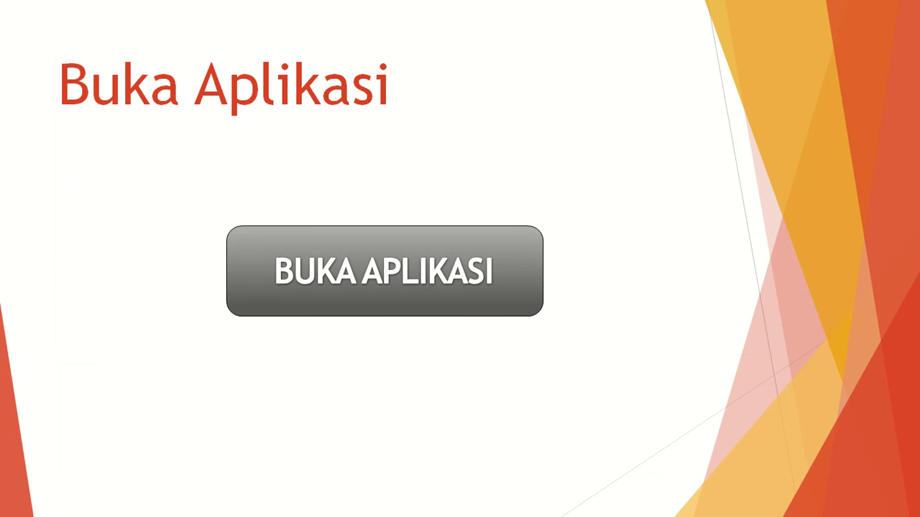
pyautogui.press('Left')
pyautogui.press('Left')
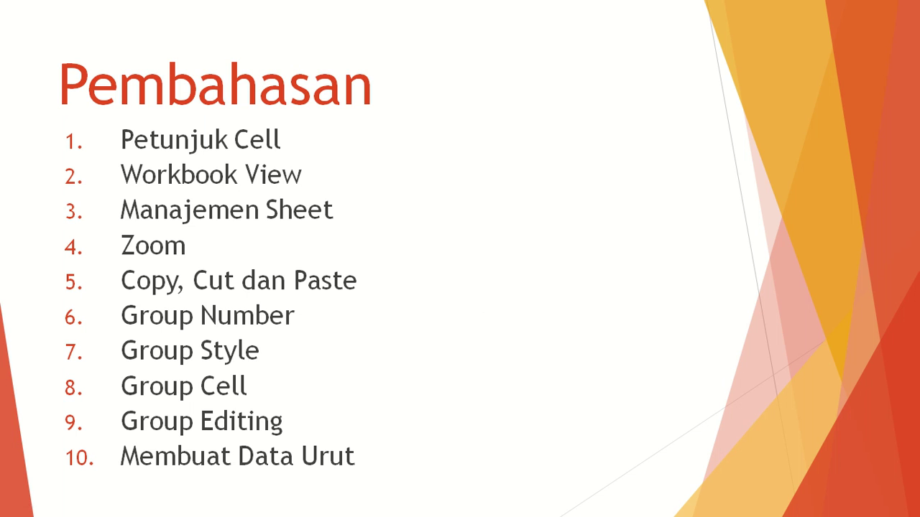
pyautogui.hotkey('alt', 'Tab')
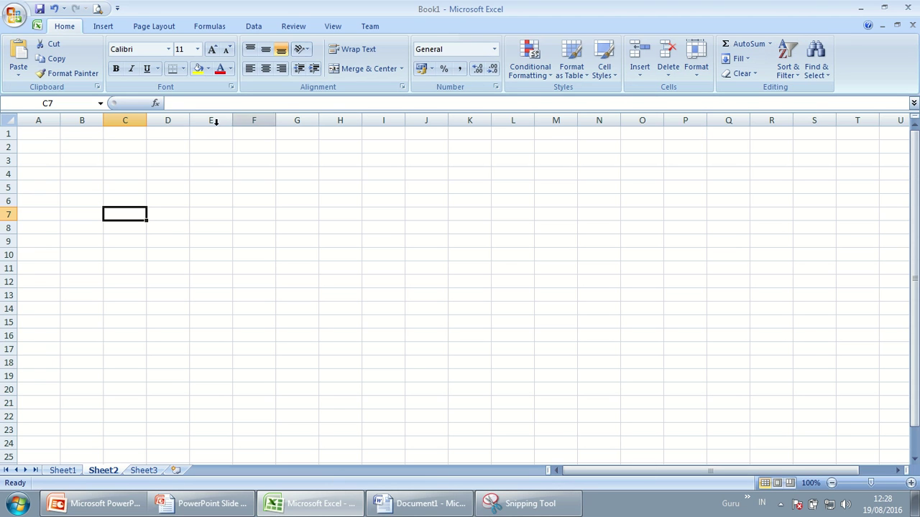
# - Select cell F5 on Sheet2 and bring up the View tab's workbook view commands
pyautogui.click(266, 184)
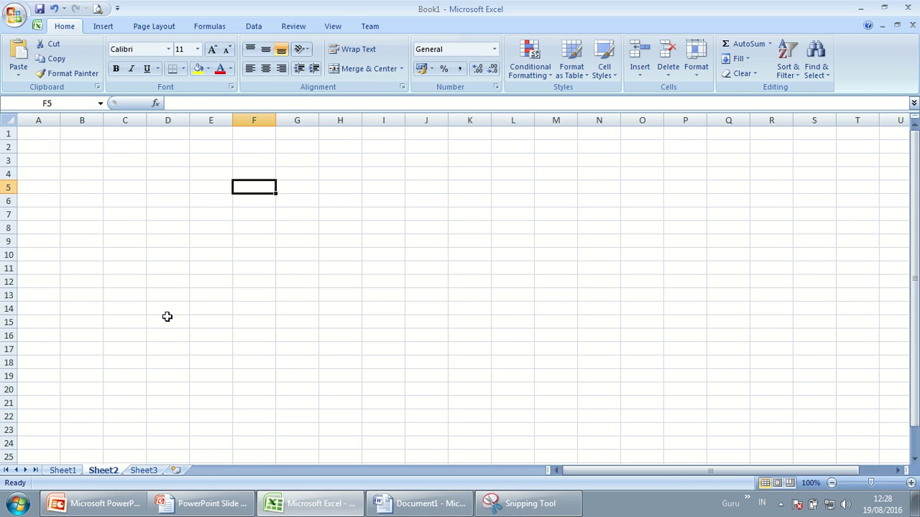
pyautogui.click(339, 27)
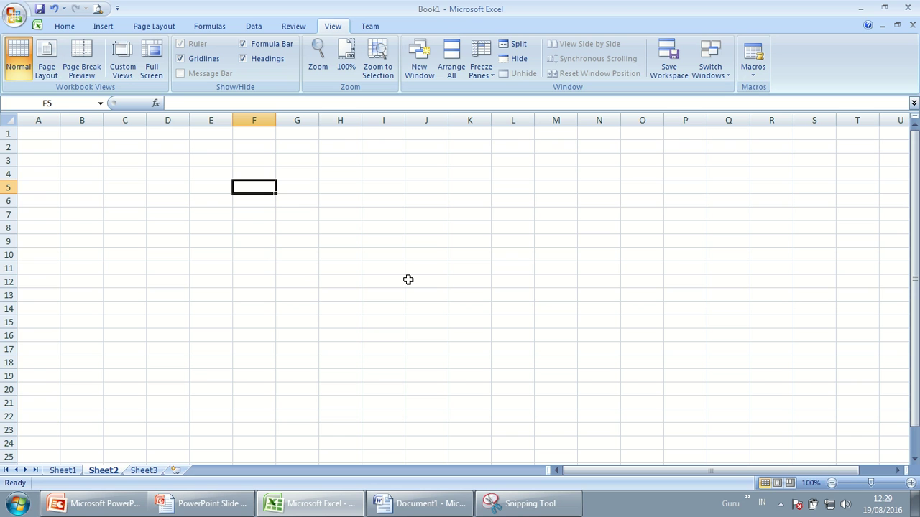
# - Switch Sheet2 to Page Layout view and scroll over its header area and rulers
pyautogui.click(48, 64)
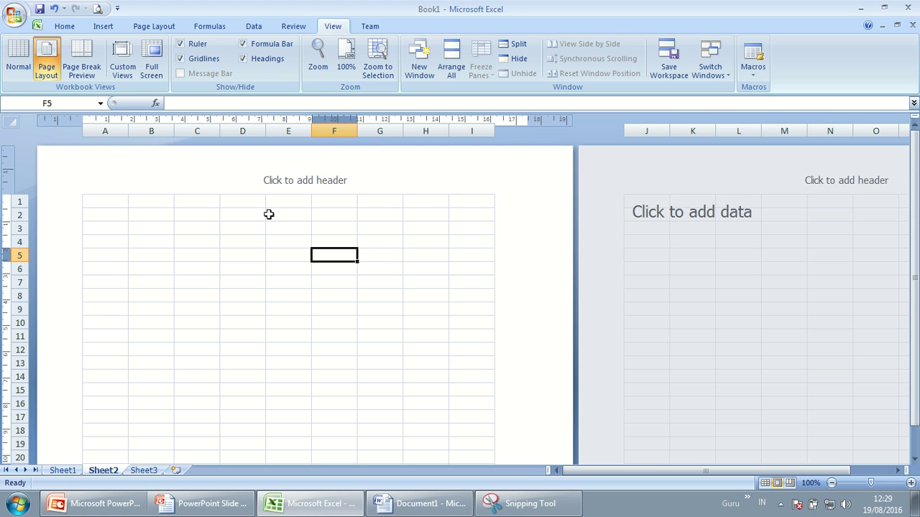
pyautogui.scroll(-4, 421, 324)
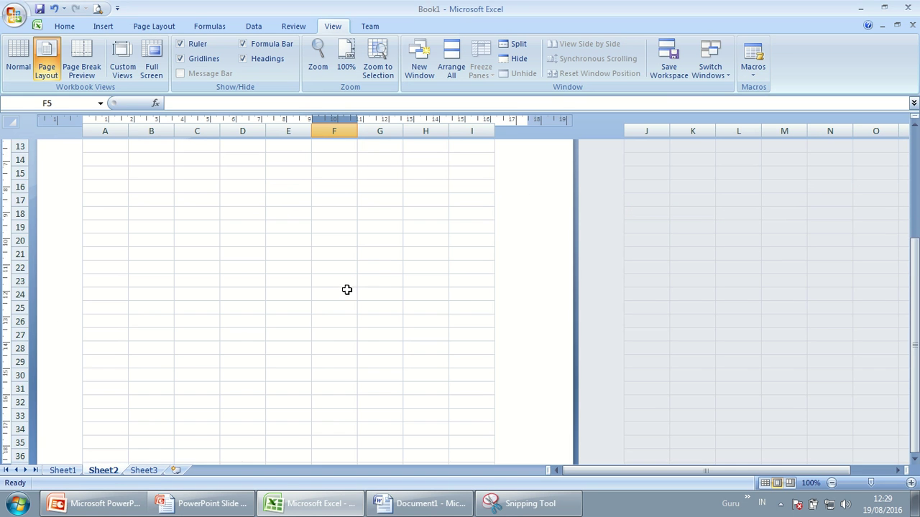
pyautogui.scroll(-9, 347, 289)
pyautogui.scroll(7, 333, 363)
pyautogui.scroll(5, 326, 360)
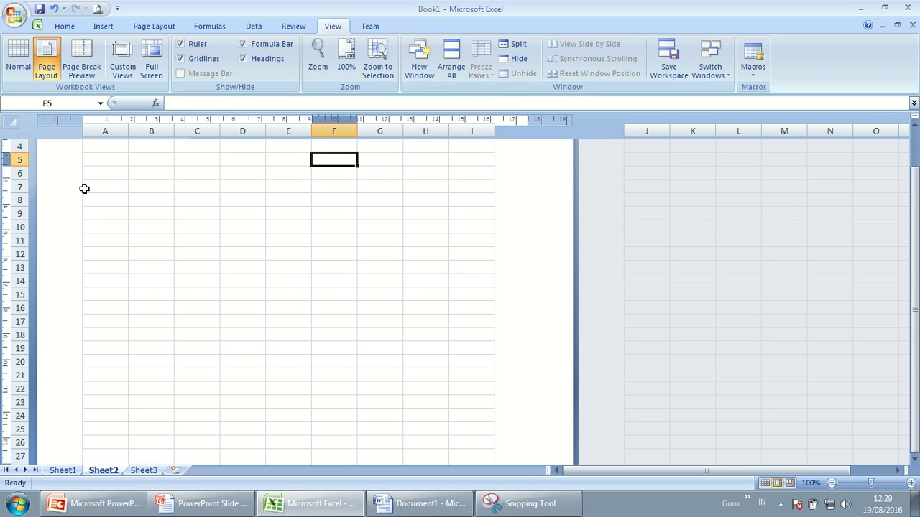
# - Switch Sheet2 to Page Break Preview and dismiss its welcome message
pyautogui.click(84, 56)
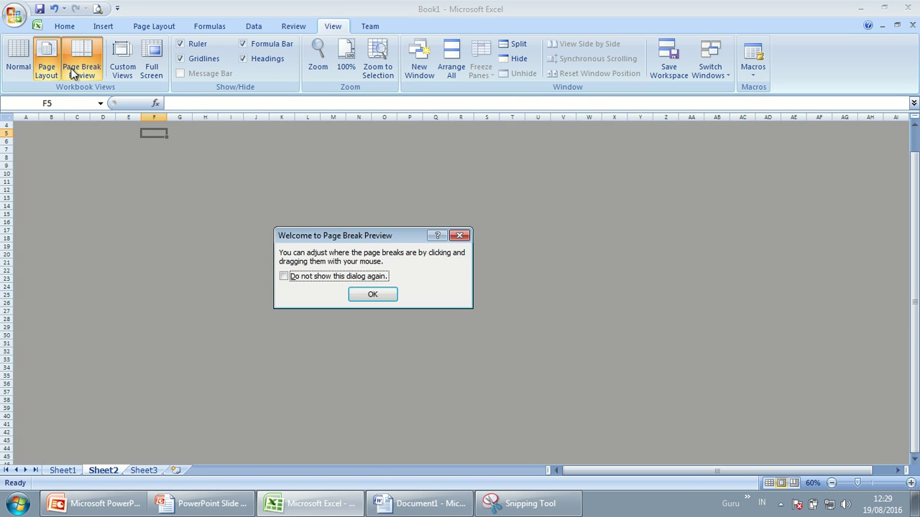
pyautogui.click(379, 298)
pyautogui.scroll(1, 194, 232)
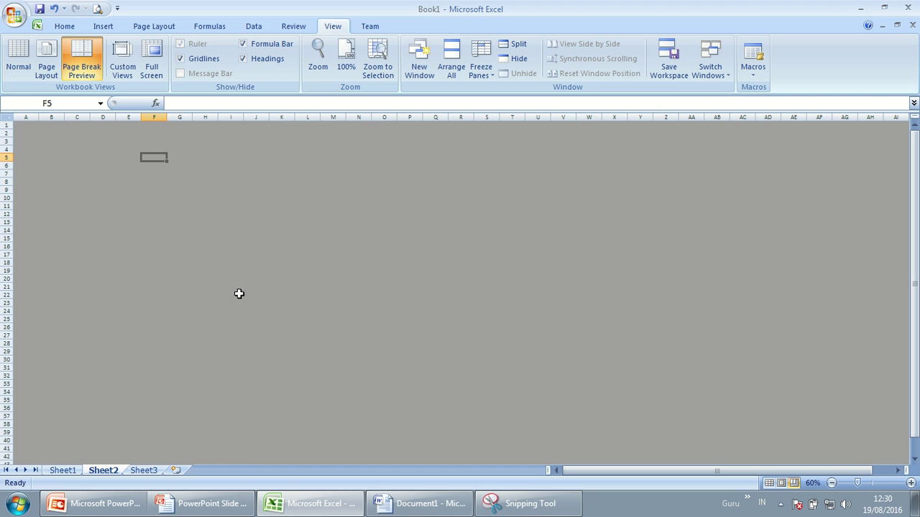
# - Enter AK in cells I10 and AA10 so the preview spans three pages
pyautogui.click(222, 188)
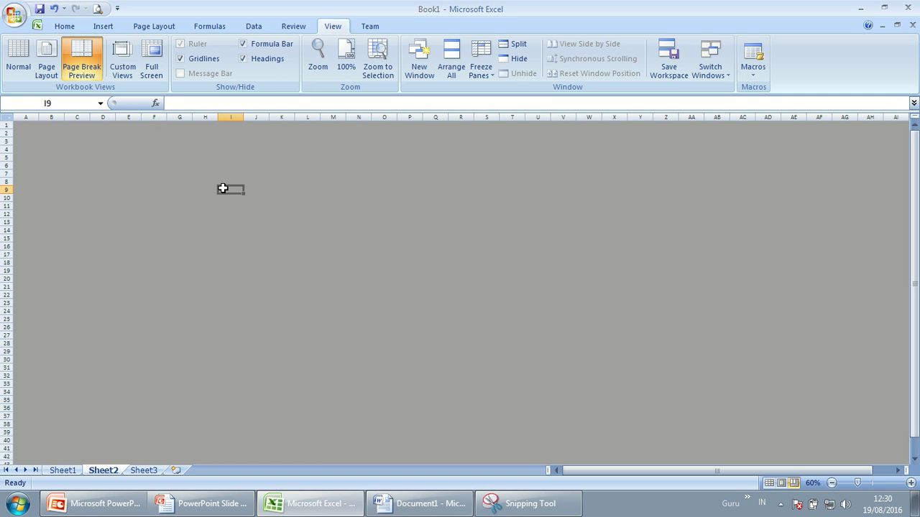
pyautogui.click(221, 197)
pyautogui.write('AK')
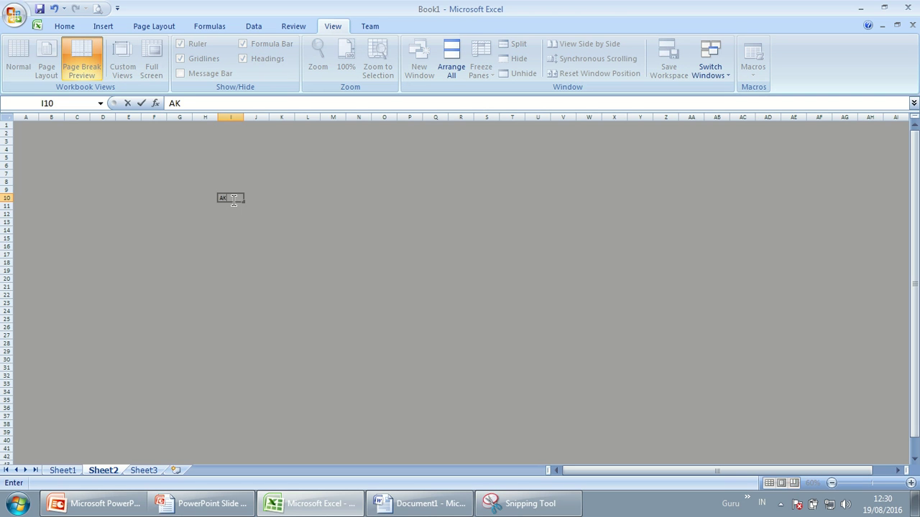
pyautogui.click(271, 200)
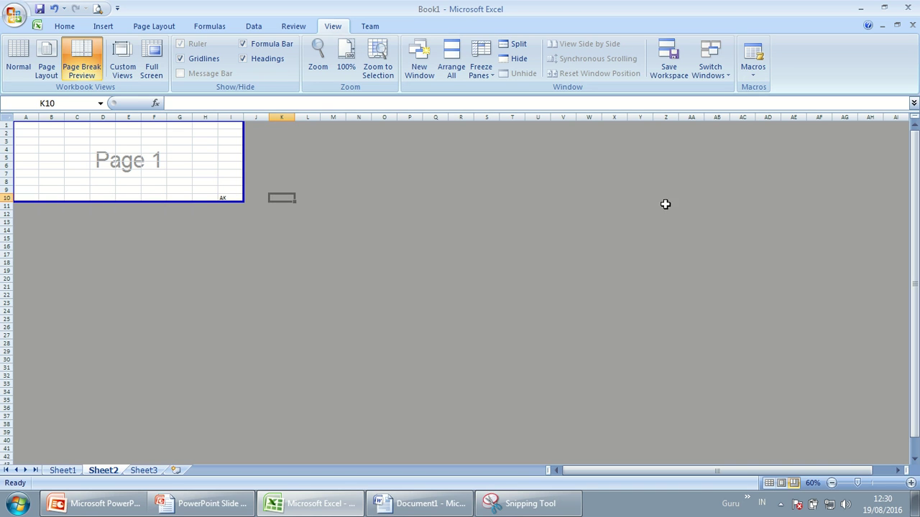
pyautogui.click(694, 200)
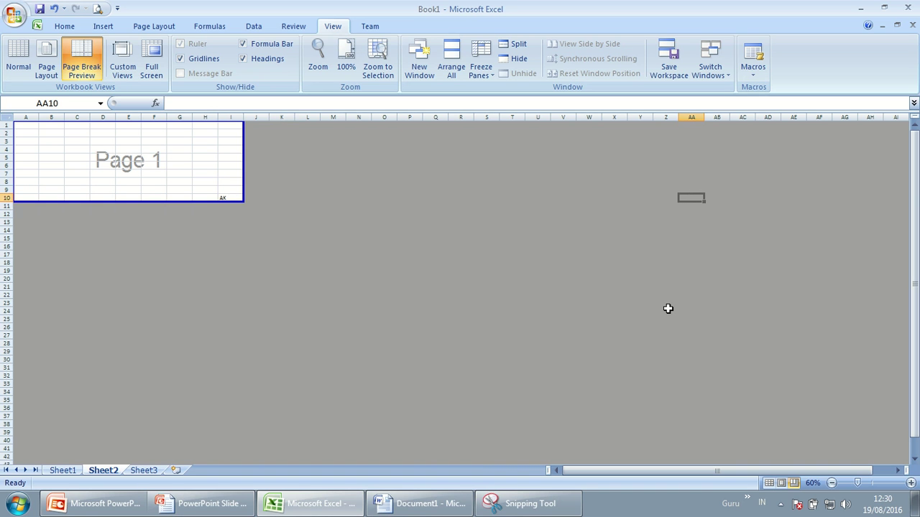
pyautogui.write('AK')
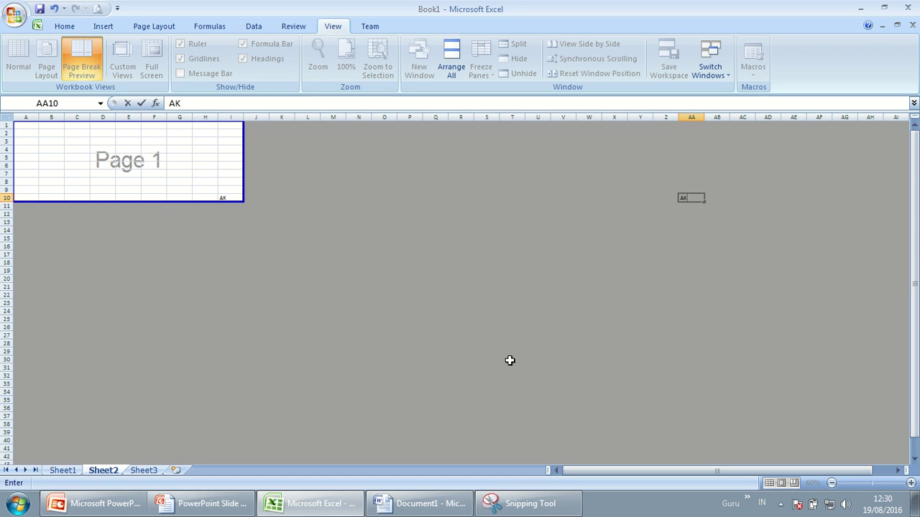
pyautogui.click(510, 360)
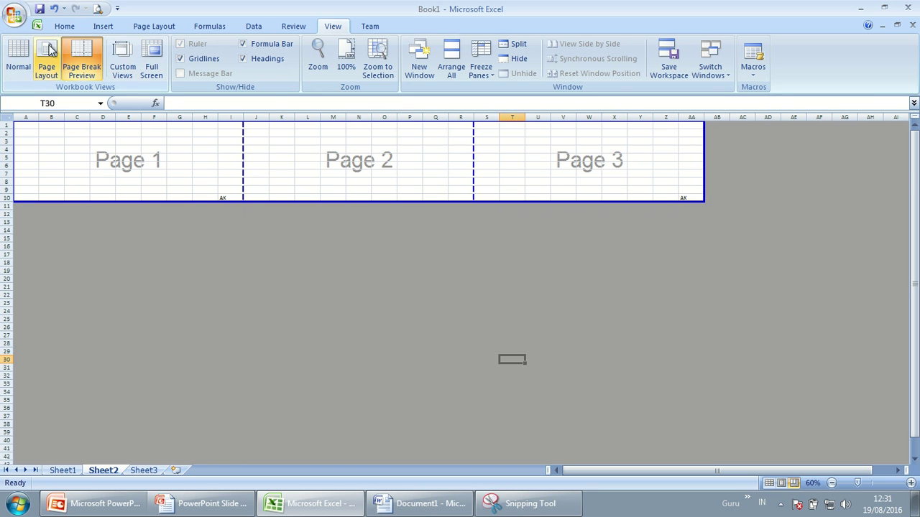
# - Return Sheet2 to Normal view and switch to the Pembahasan slide show
pyautogui.click(14, 63)
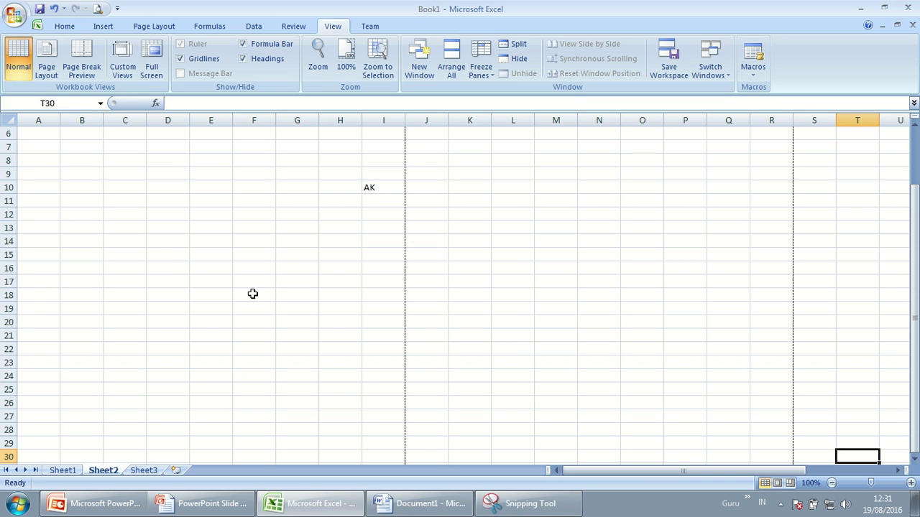
pyautogui.hotkey('alt', 'Tab')
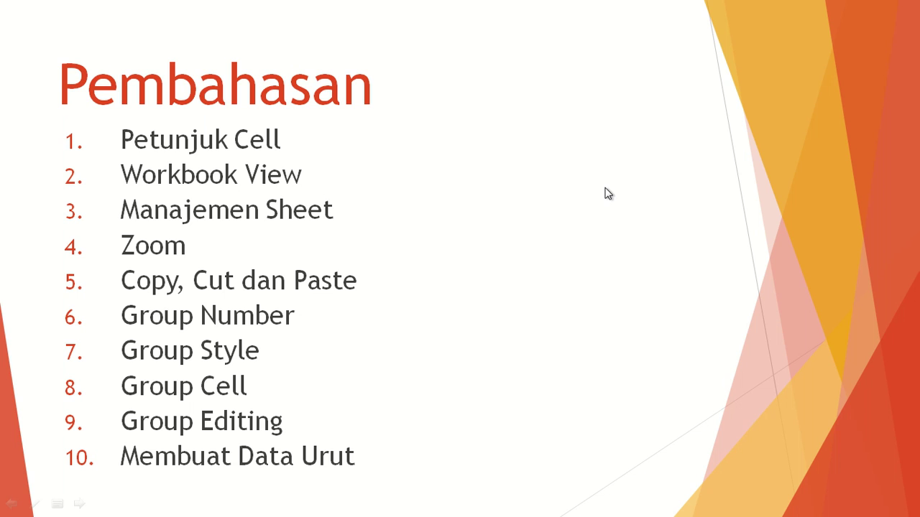
# - Switch from the Pembahasan slide back to Excel's Sheet2
pyautogui.hotkey('alt', 'Tab')
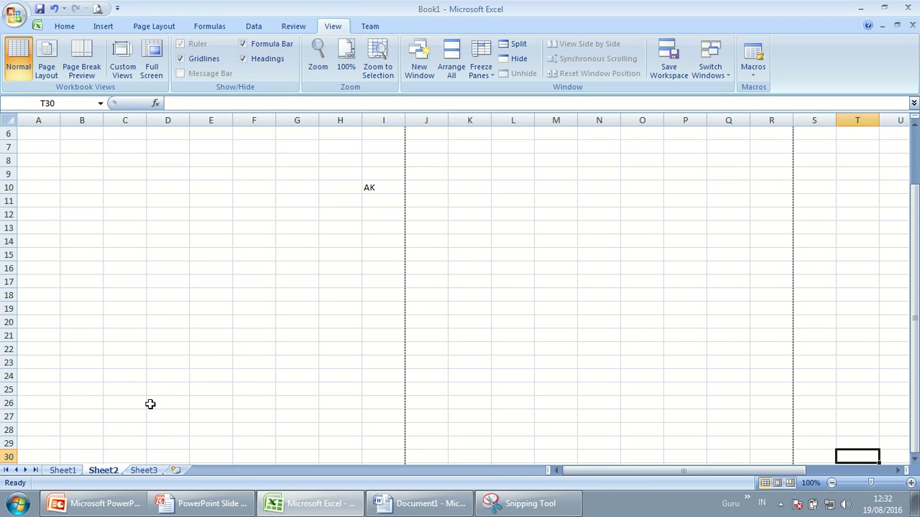
# - Look at Sheet1, Sheet2 and the empty Sheet3, then return to Sheet1
pyautogui.click(62, 472)
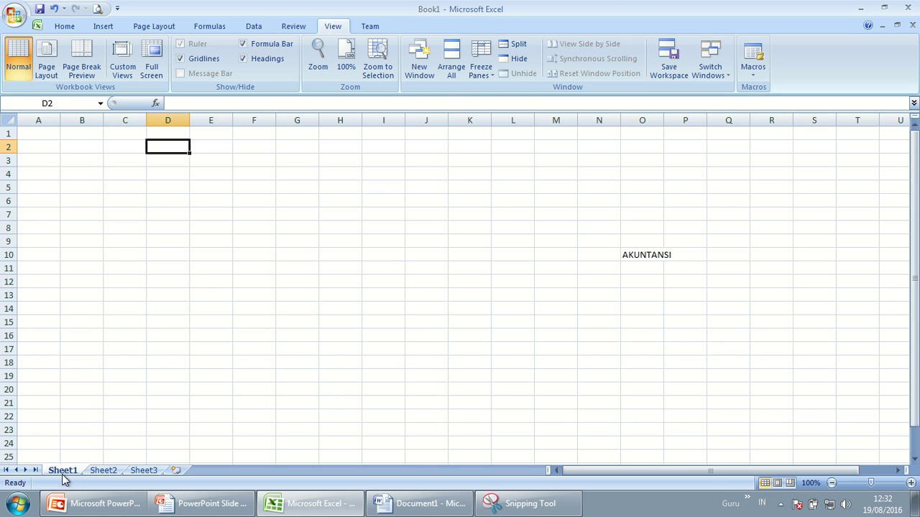
pyautogui.click(109, 475)
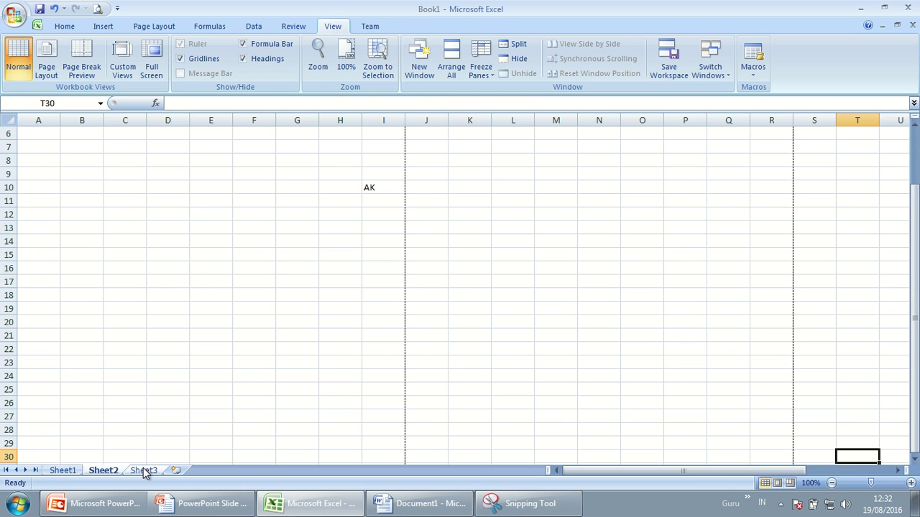
pyautogui.click(144, 471)
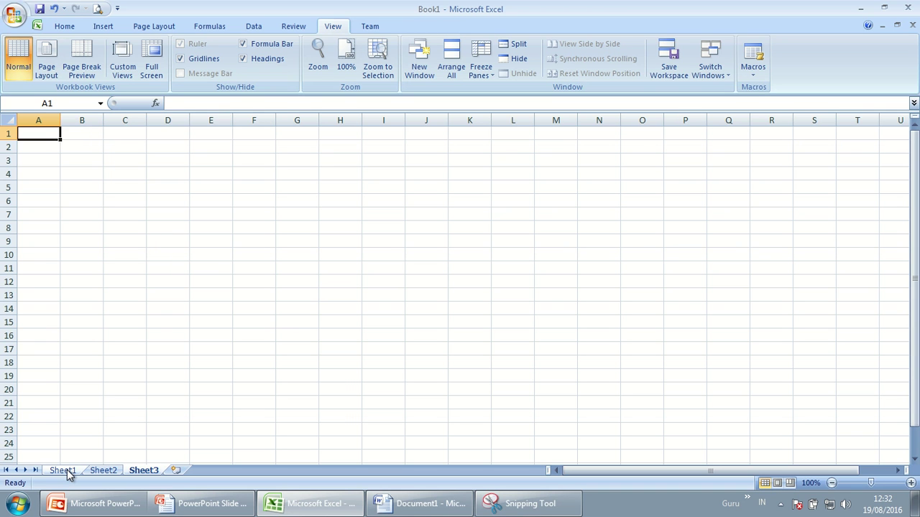
pyautogui.click(64, 469)
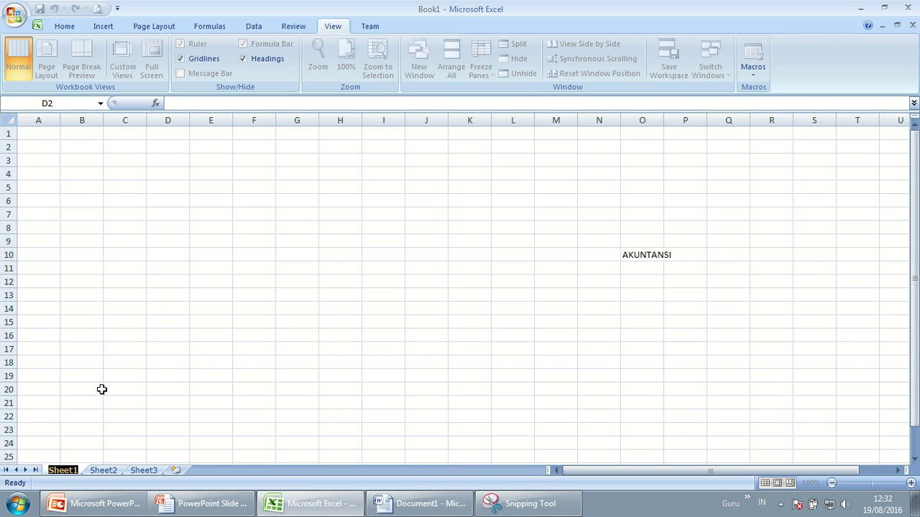
# - Name Sheet1 AK1, then rename Sheet2 to AK2 and Sheet3 to AK3 via Rename
pyautogui.write('AK')
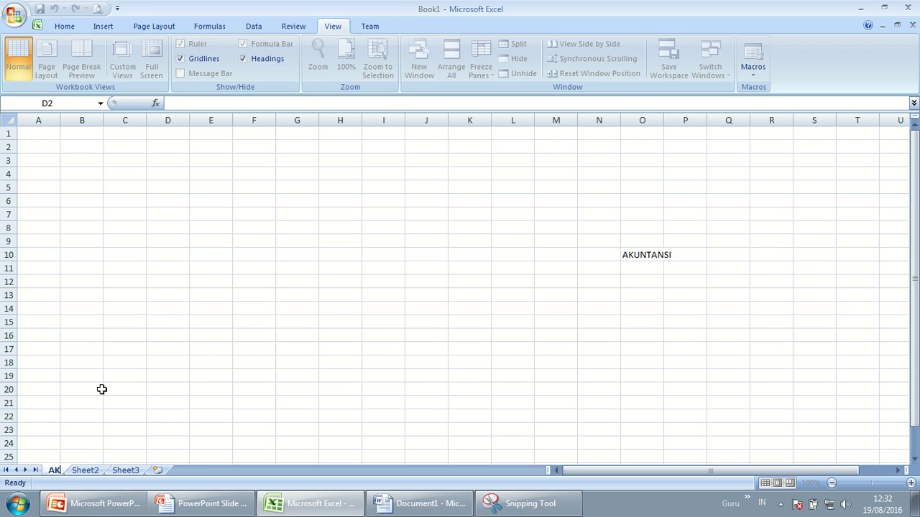
pyautogui.write('1')
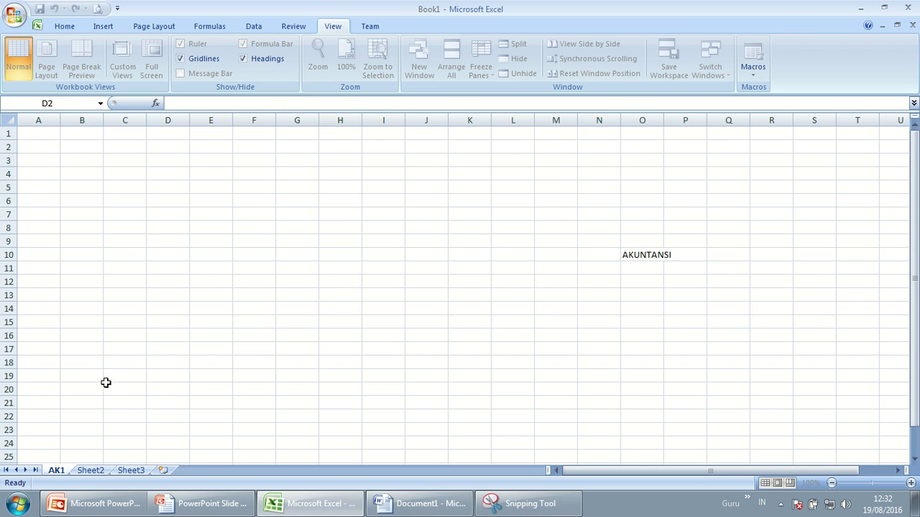
pyautogui.click(106, 379)
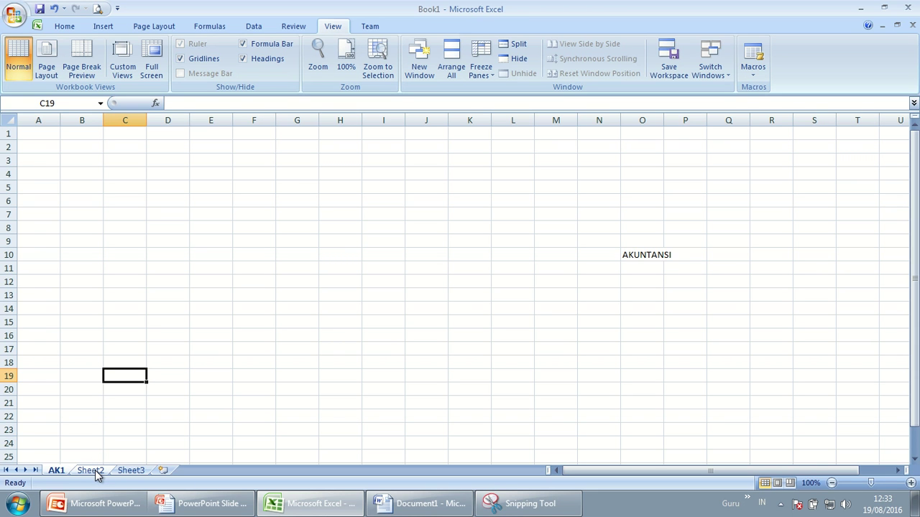
pyautogui.rightClick(95, 470)
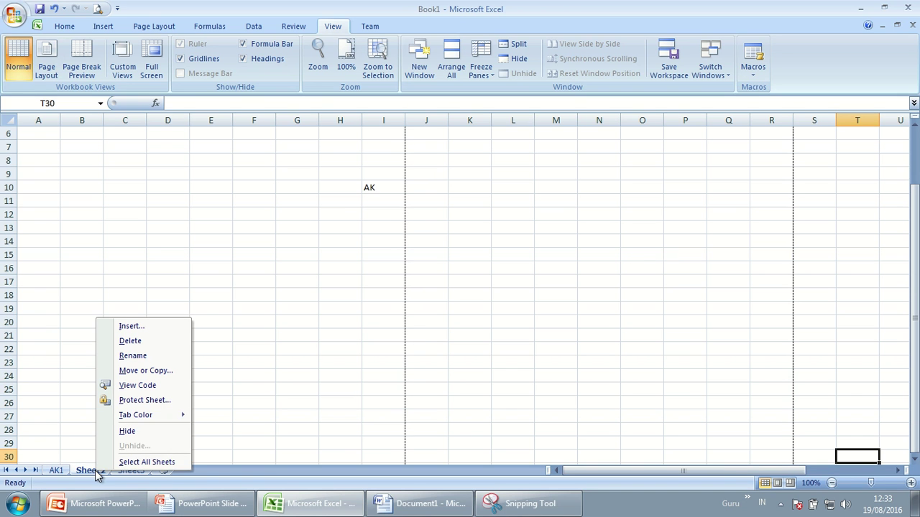
pyautogui.click(146, 358)
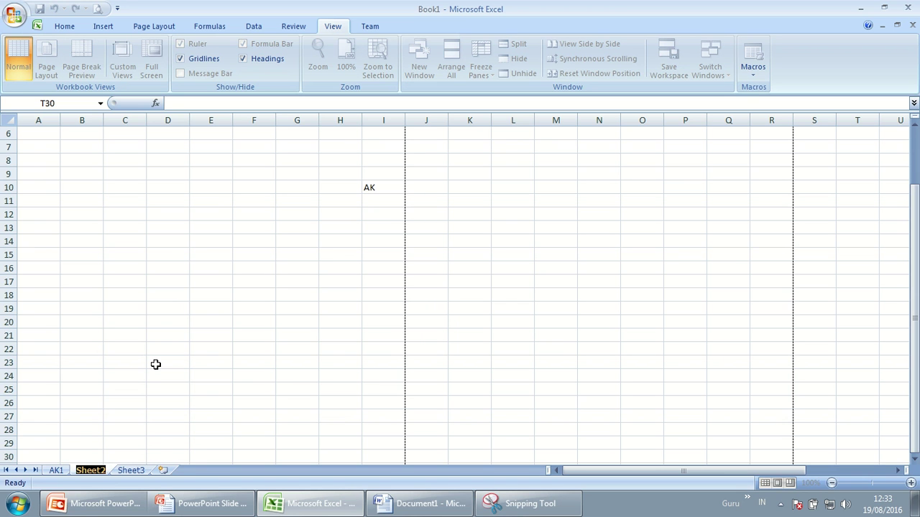
pyautogui.write('AK')
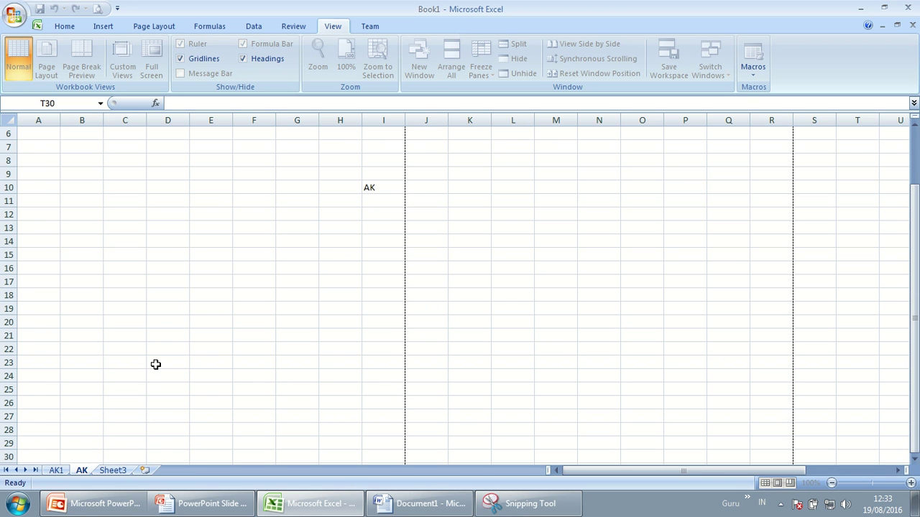
pyautogui.write('2')
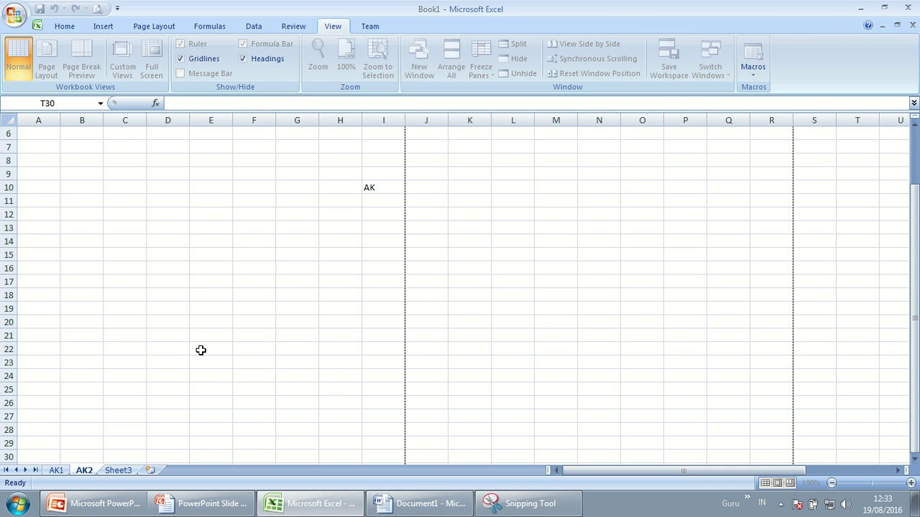
pyautogui.click(201, 350)
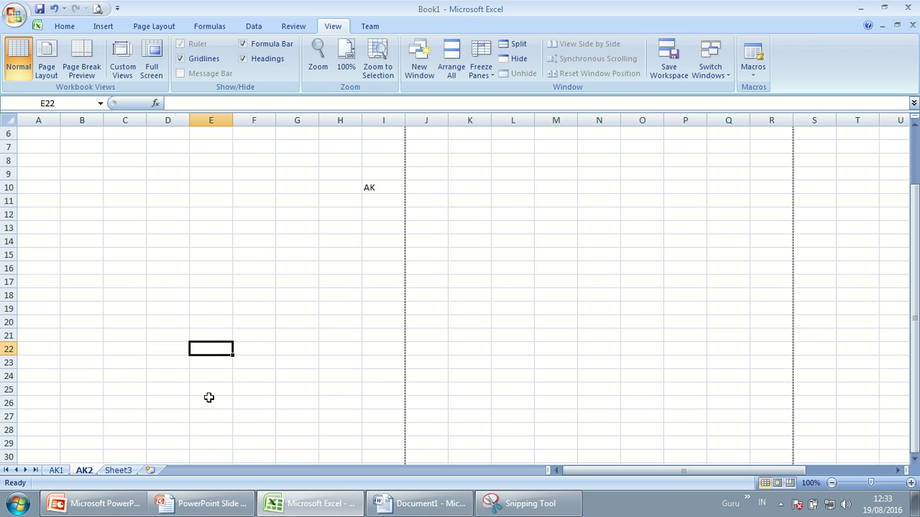
pyautogui.rightClick(119, 472)
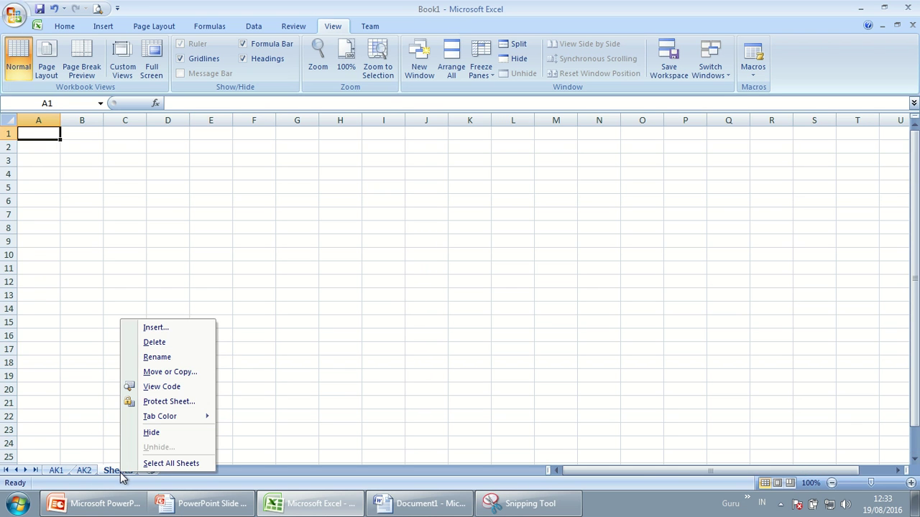
pyautogui.click(157, 357)
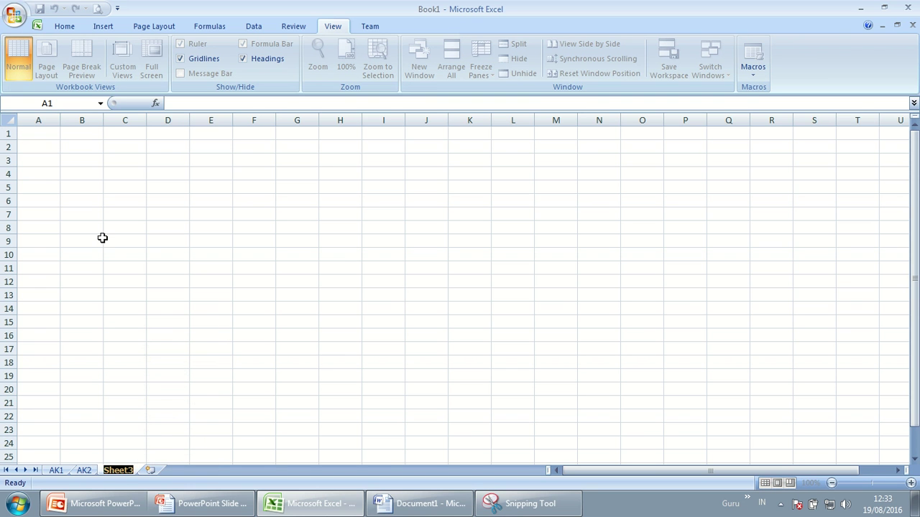
pyautogui.write('AK3')
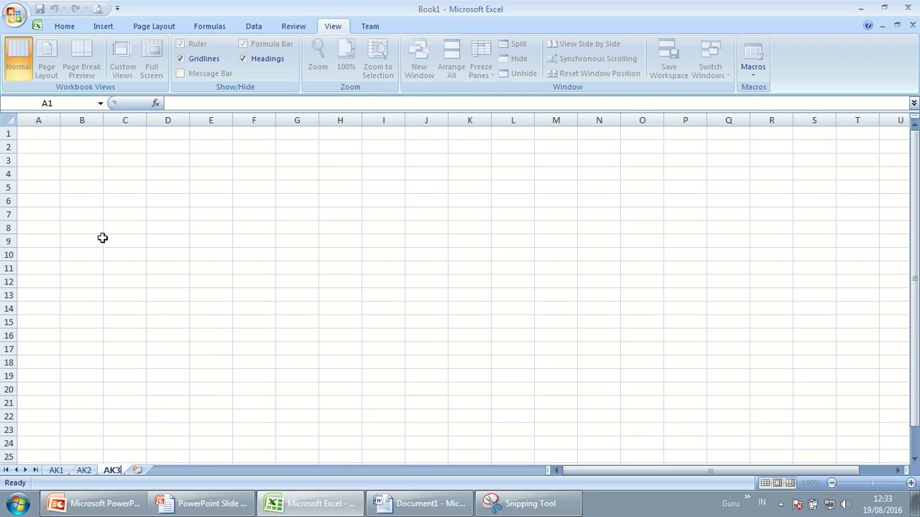
pyautogui.click(166, 283)
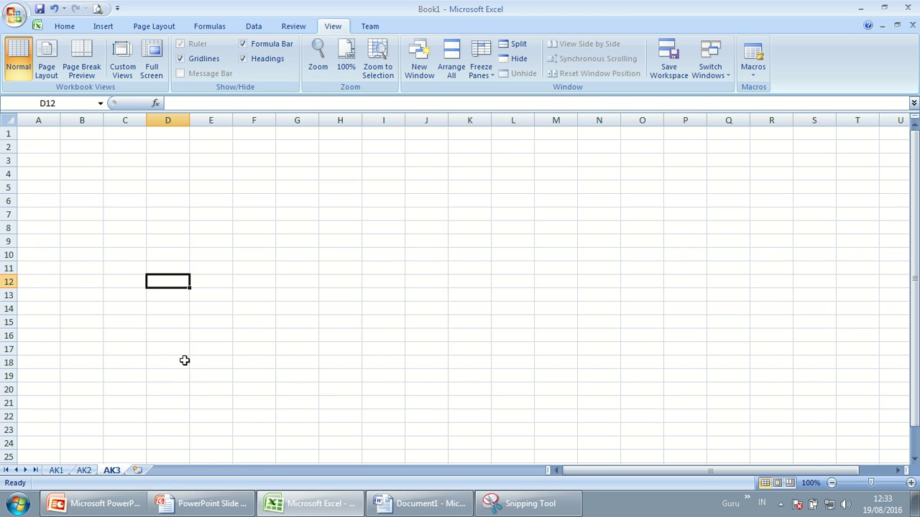
# - Add a blank worksheet with the Insert Worksheet tab next to AK3
pyautogui.click(137, 470)
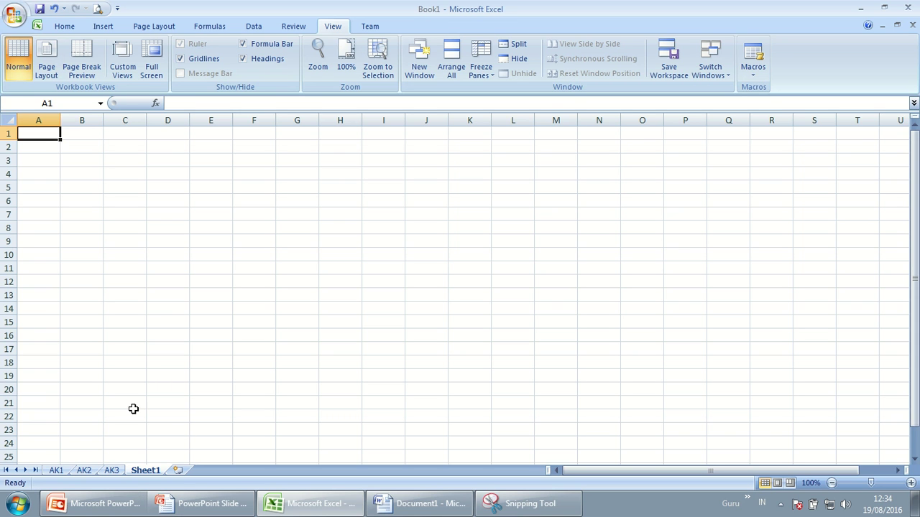
# - Delete the Sheet1 tab through its right-click menu, then select cell G15 on AK3
pyautogui.rightClick(151, 471)
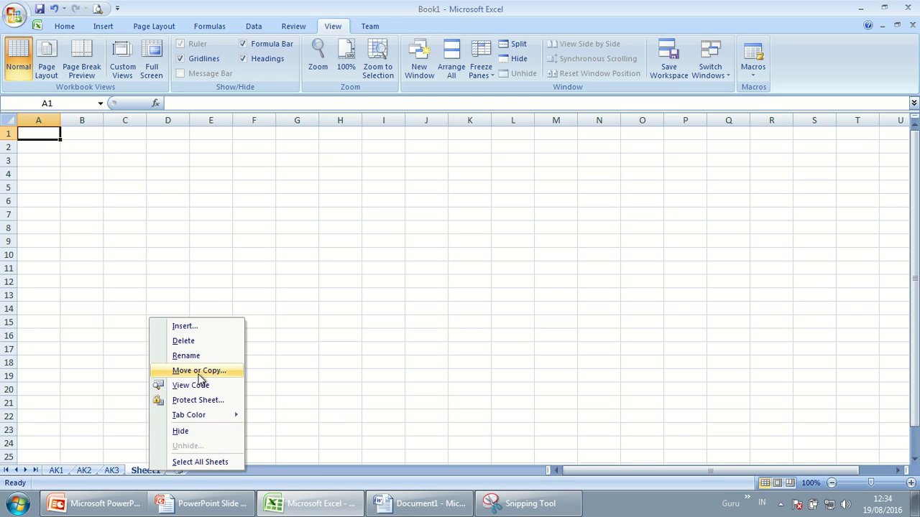
pyautogui.click(183, 341)
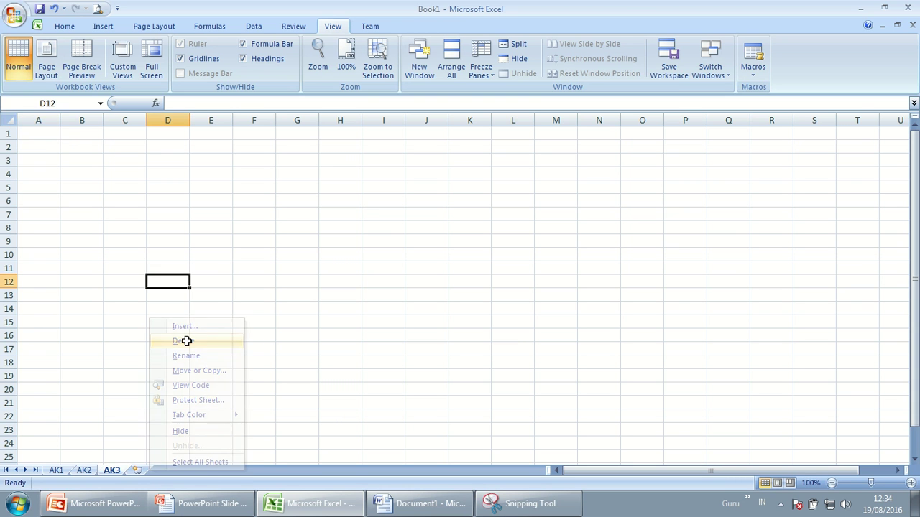
pyautogui.click(311, 322)
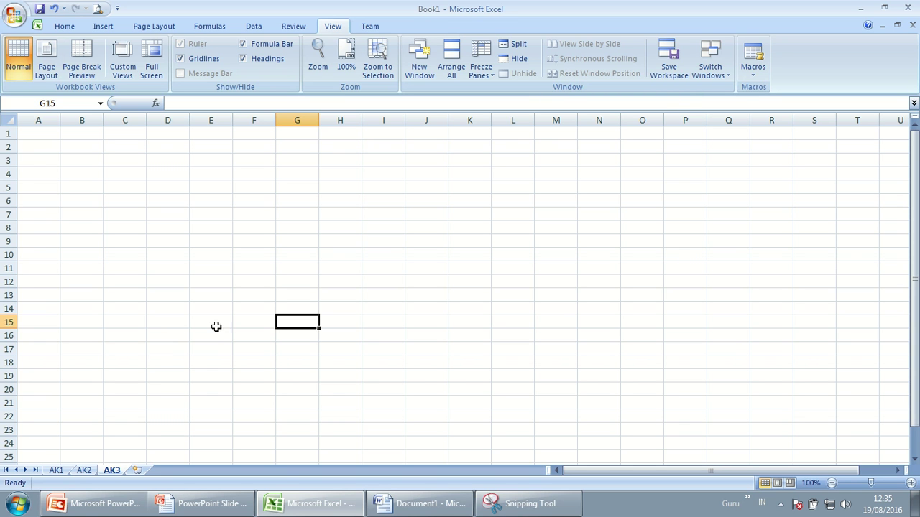
# - Hide the AK3 sheet from its tab menu, leaving AK2 displayed
pyautogui.rightClick(115, 473)
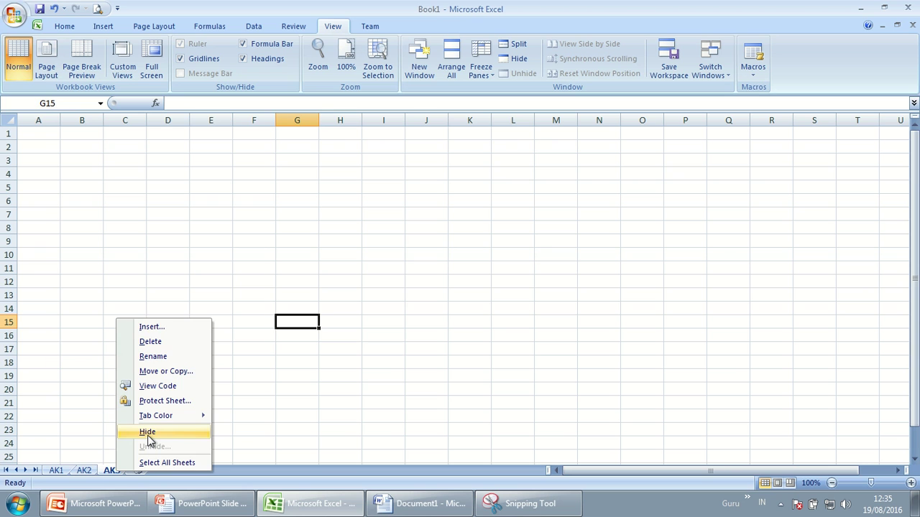
pyautogui.click(148, 435)
pyautogui.click(364, 428)
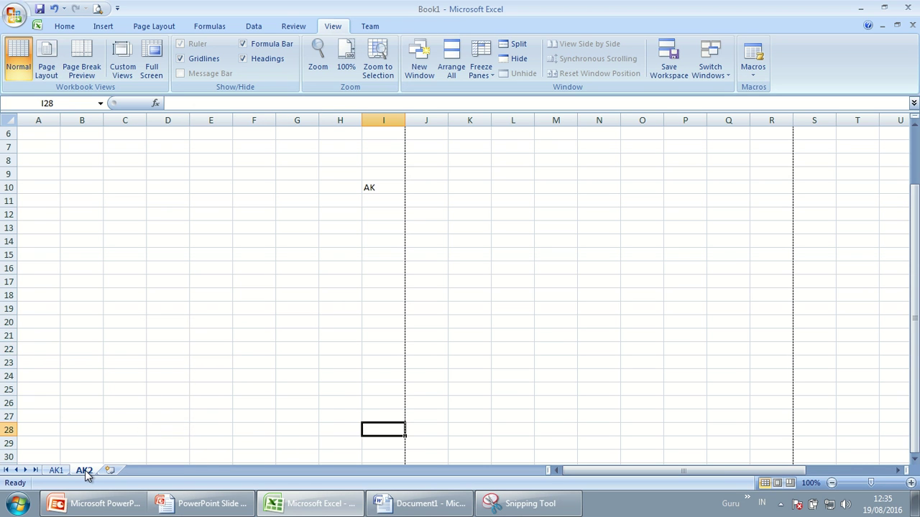
pyautogui.click(450, 280)
pyautogui.click(269, 293)
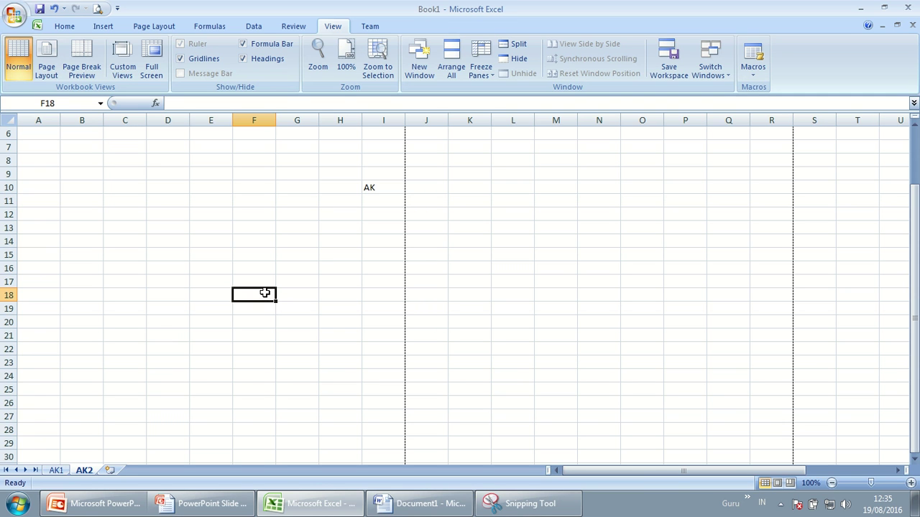
pyautogui.click(83, 471)
# - Unhide AK3 using Unhide on the AK2 tab menu, choosing AK3 in the list
pyautogui.rightClick(84, 471)
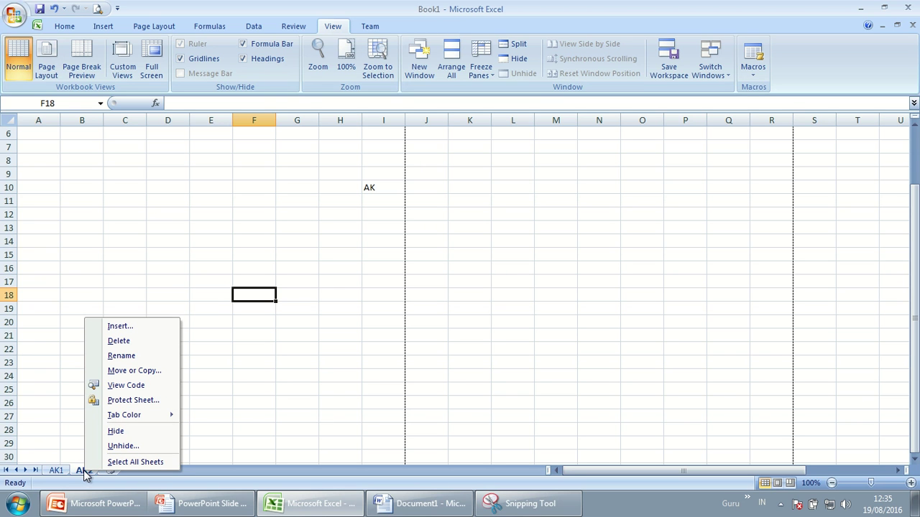
pyautogui.click(140, 447)
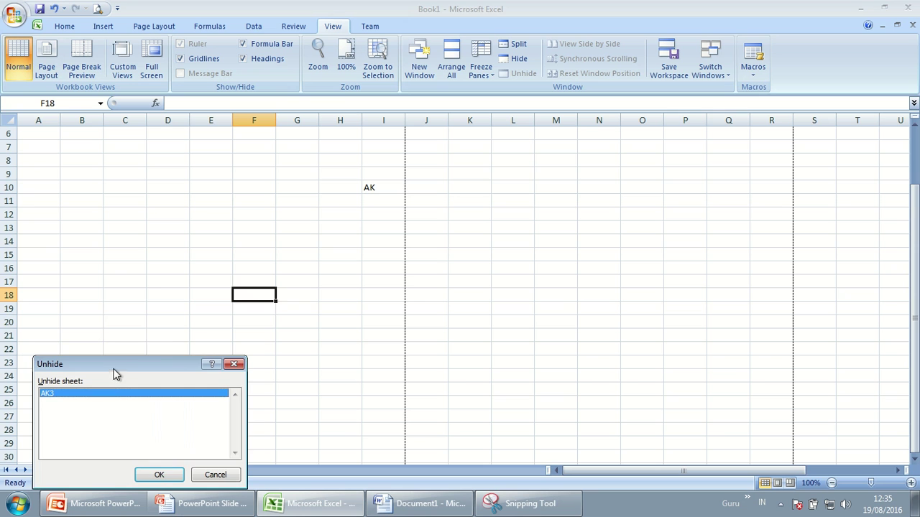
pyautogui.moveTo(115, 365); pyautogui.dragTo(147, 269)
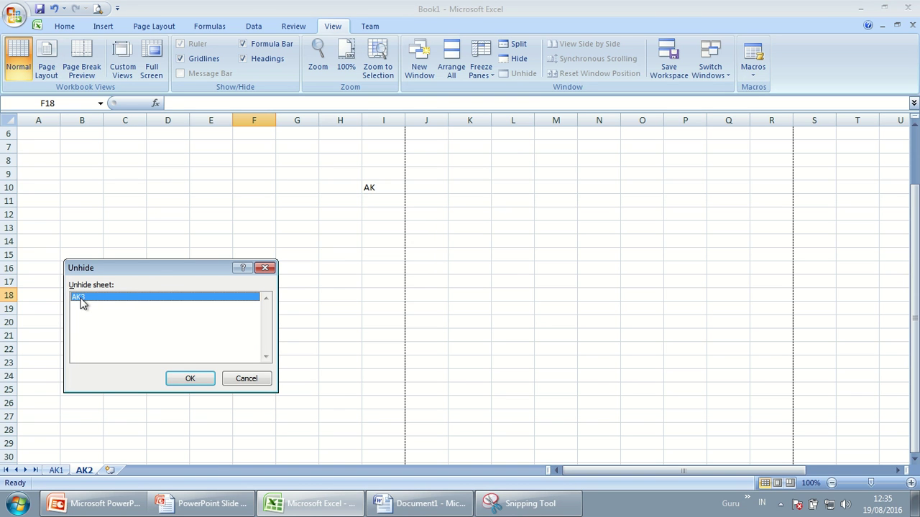
pyautogui.click(185, 381)
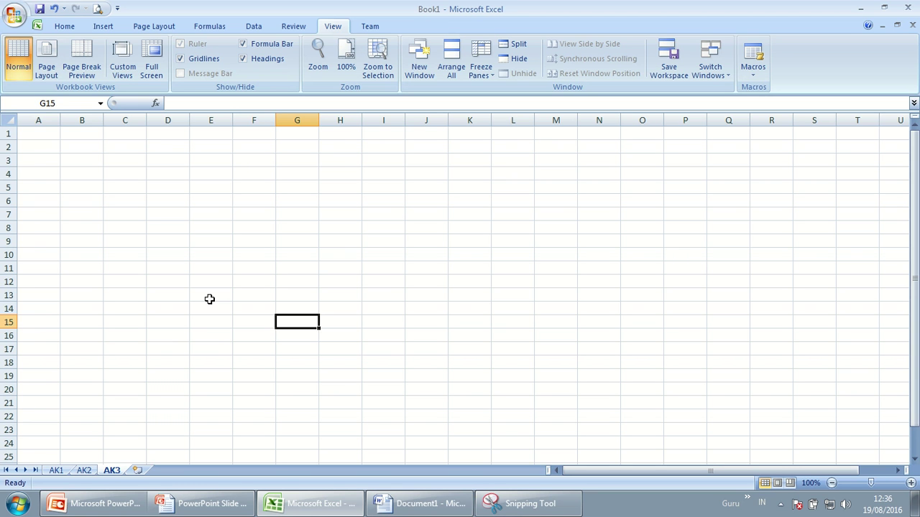
pyautogui.hotkey('alt', 'Tab')
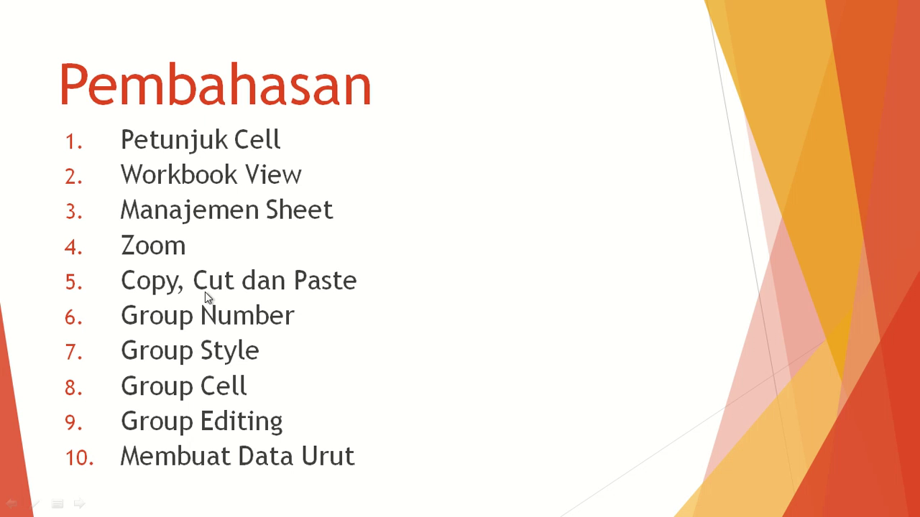
pyautogui.hotkey('alt', 'Tab')
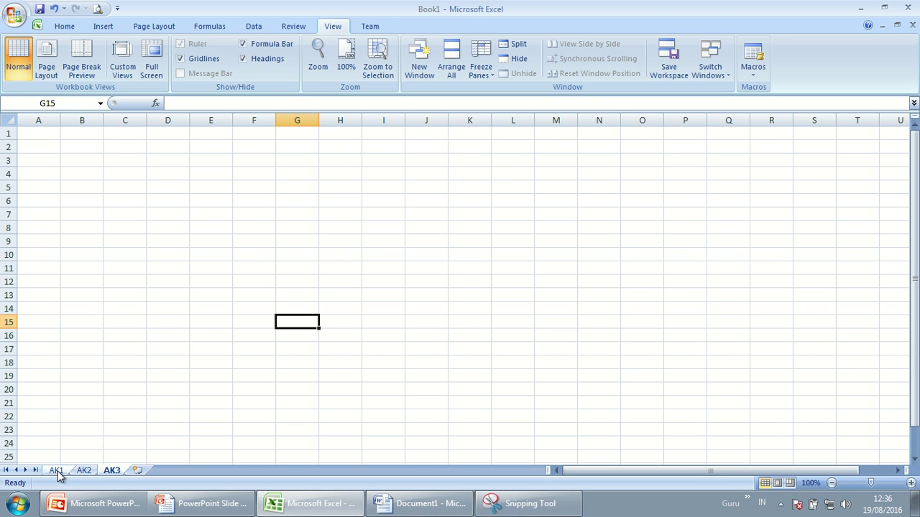
# - Give the AK1 tab a red colour and the AK2 tab a green colour
pyautogui.click(58, 470)
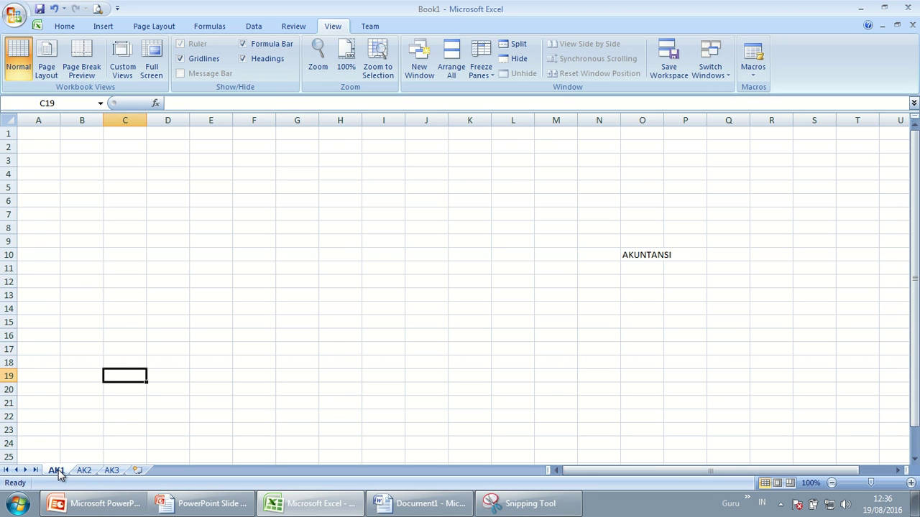
pyautogui.rightClick(58, 470)
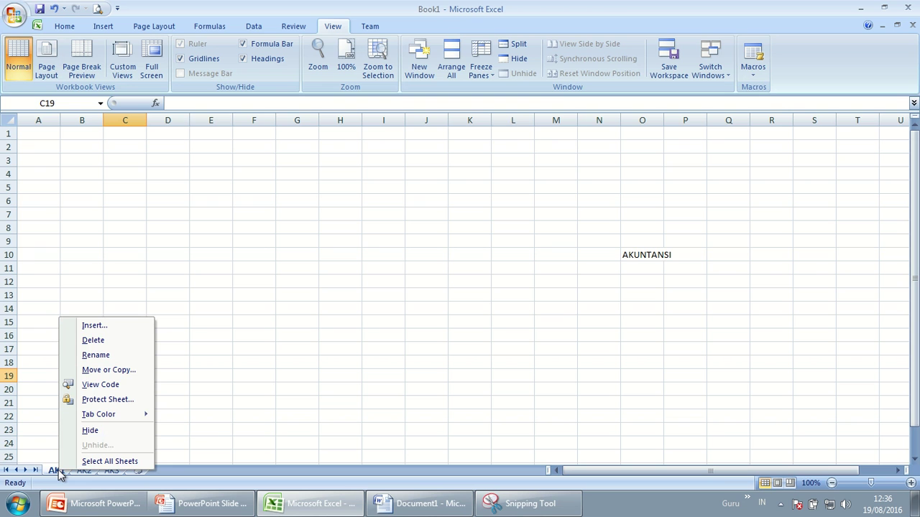
pyautogui.moveTo(109, 418)
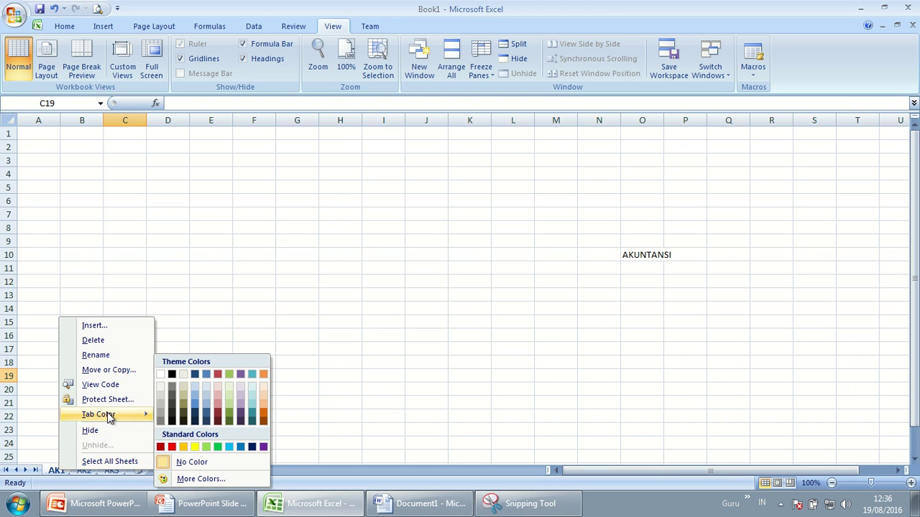
pyautogui.click(172, 447)
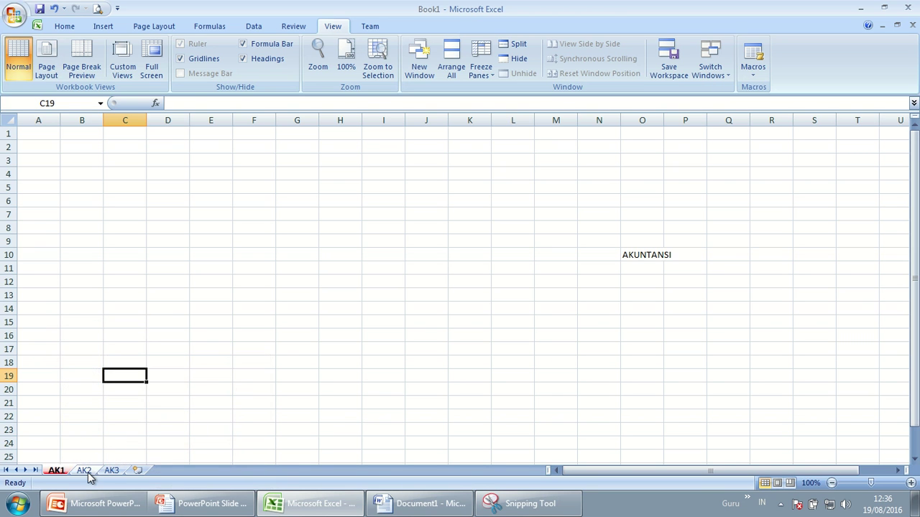
pyautogui.click(88, 472)
pyautogui.rightClick(87, 473)
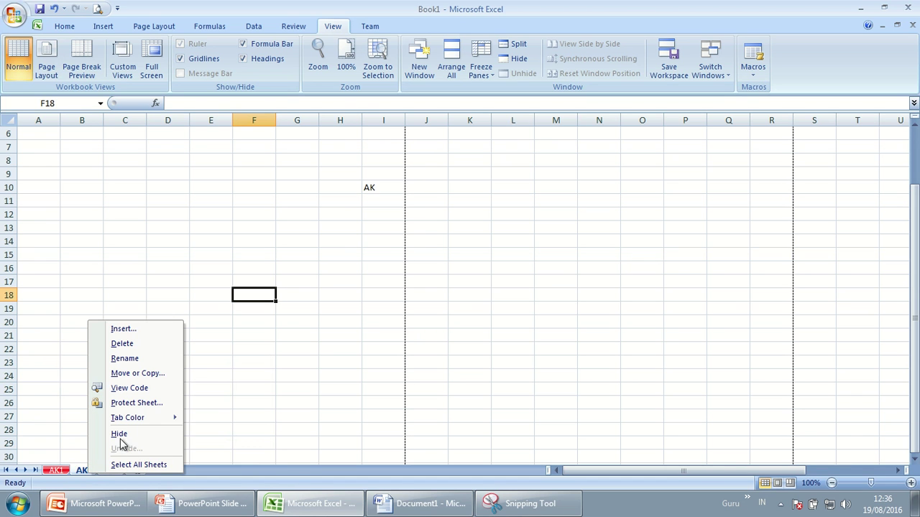
pyautogui.moveTo(139, 421)
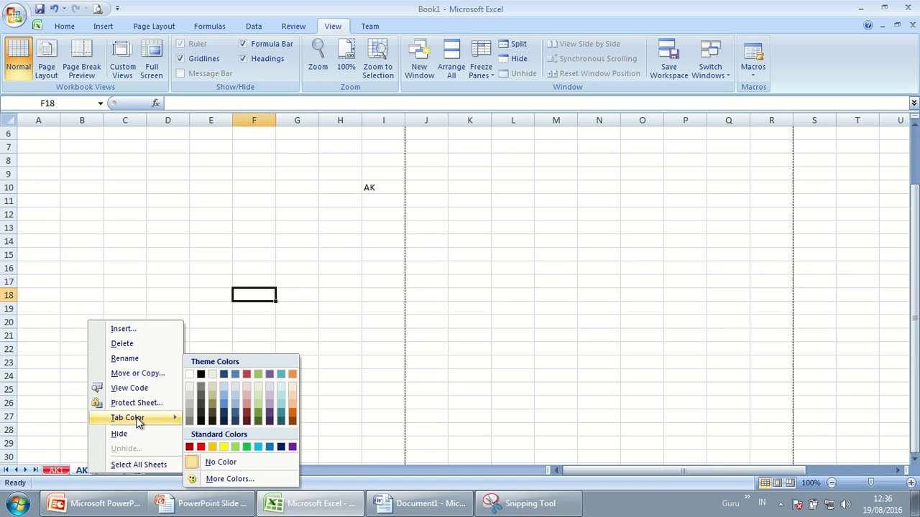
pyautogui.click(261, 447)
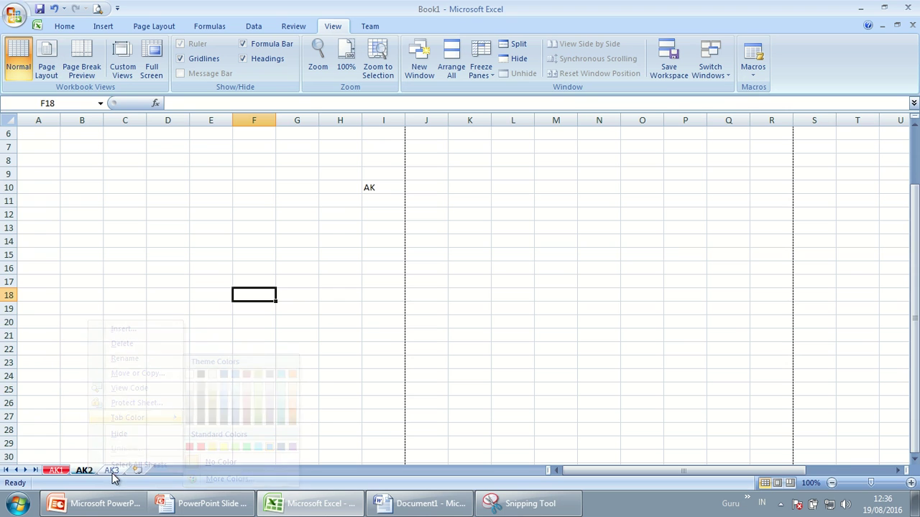
# - Colour the AK3 tab yellow, then check the AK1 and AK2 sheets
pyautogui.click(109, 471)
pyautogui.rightClick(109, 471)
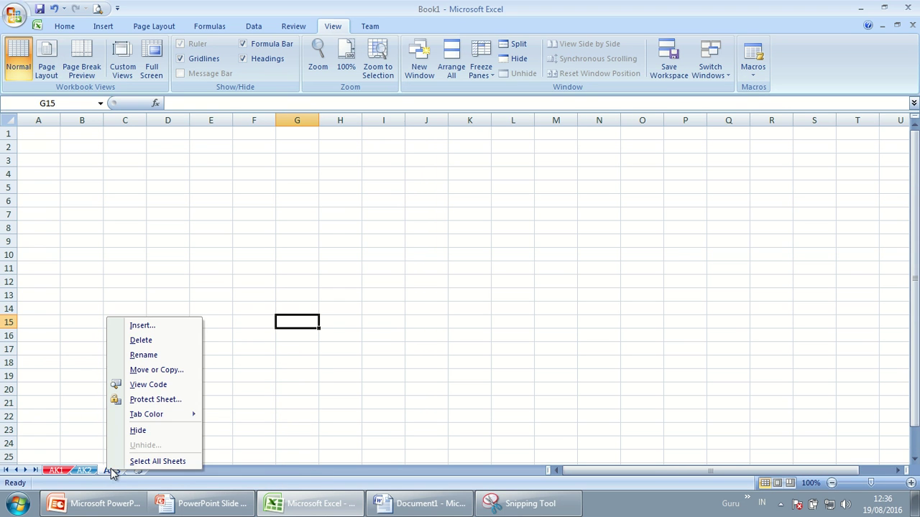
pyautogui.moveTo(156, 419)
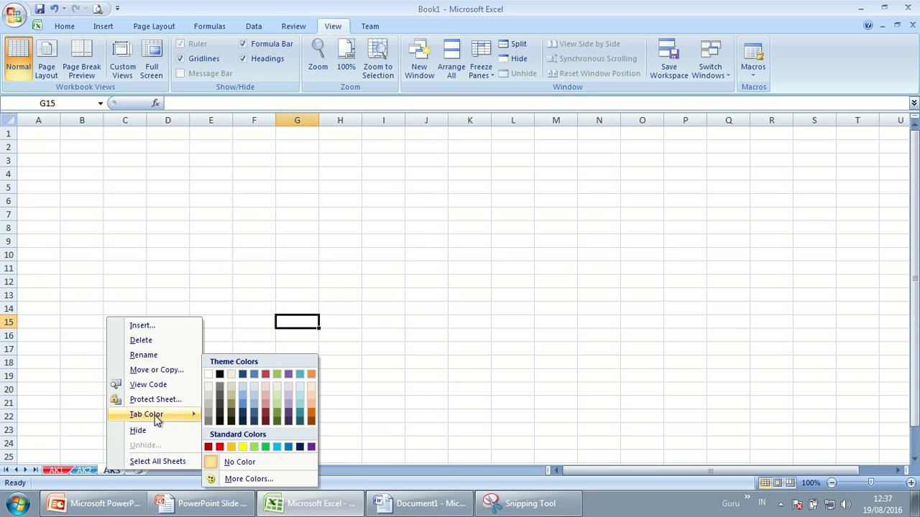
pyautogui.click(242, 447)
pyautogui.click(461, 336)
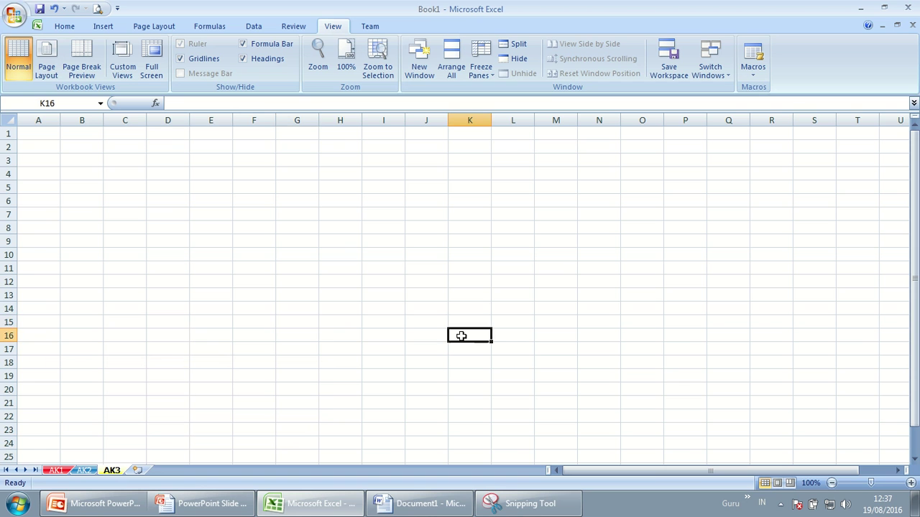
pyautogui.click(52, 472)
pyautogui.click(87, 471)
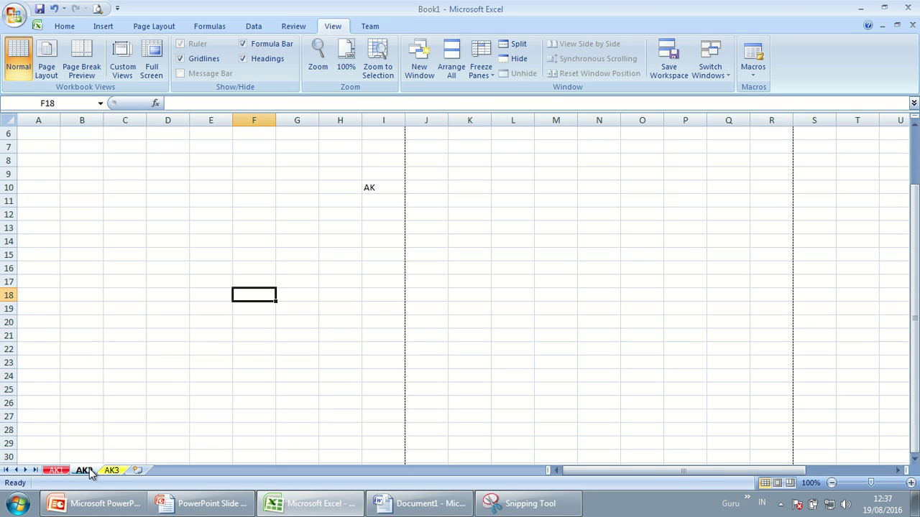
# - Switch to the yellow AK3 tab so its empty grid shows
pyautogui.click(112, 471)
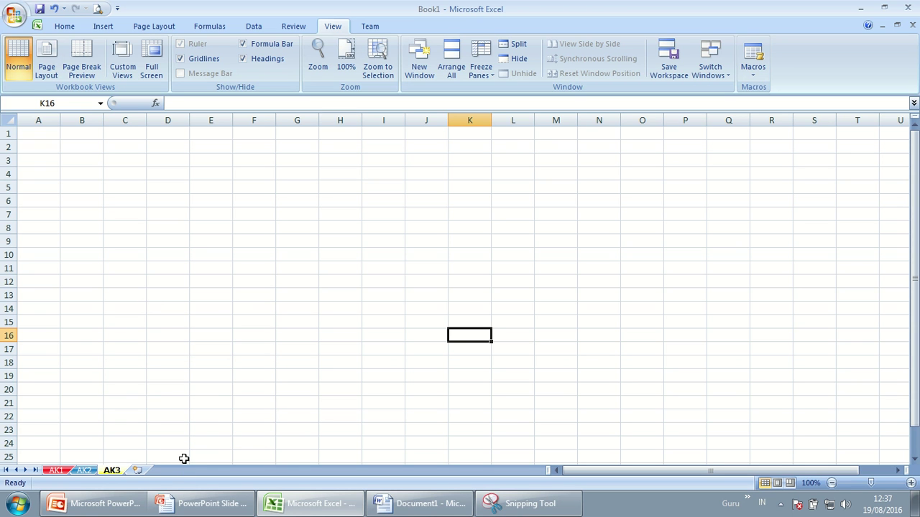
pyautogui.moveTo(100, 506)
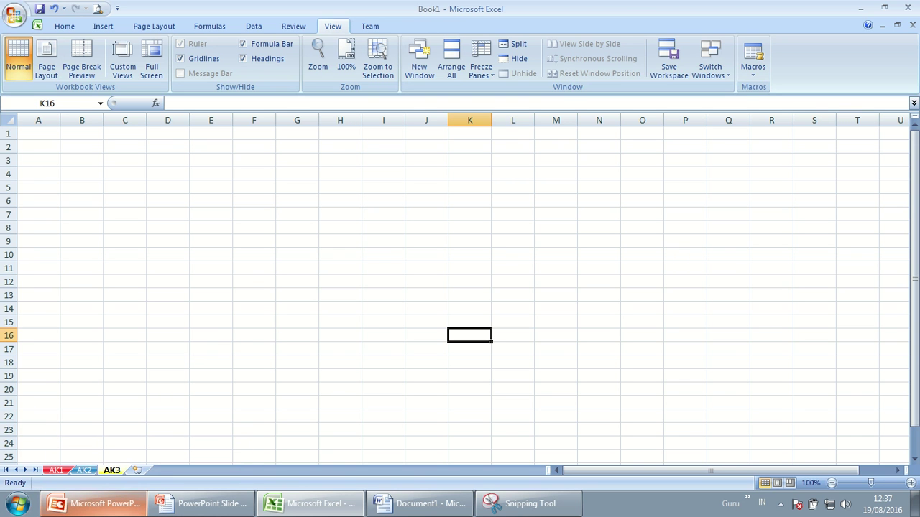
pyautogui.moveTo(134, 494)
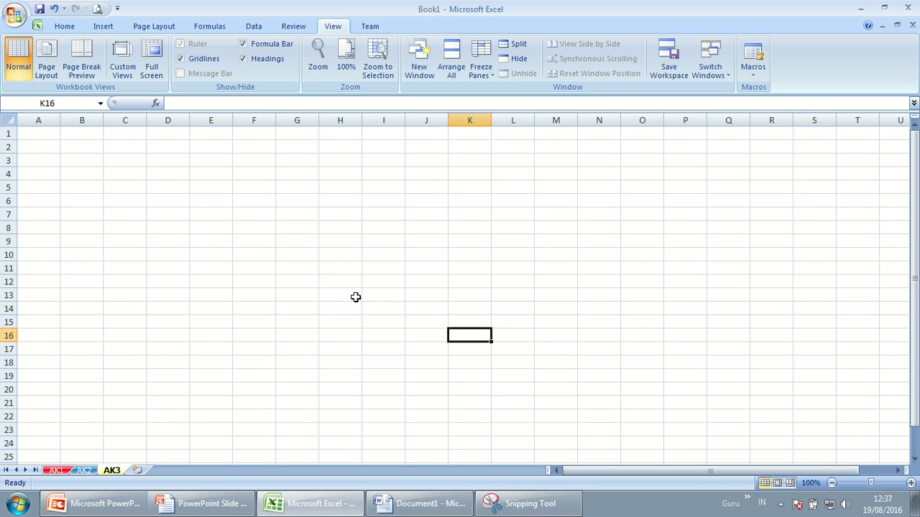
pyautogui.click(216, 505)
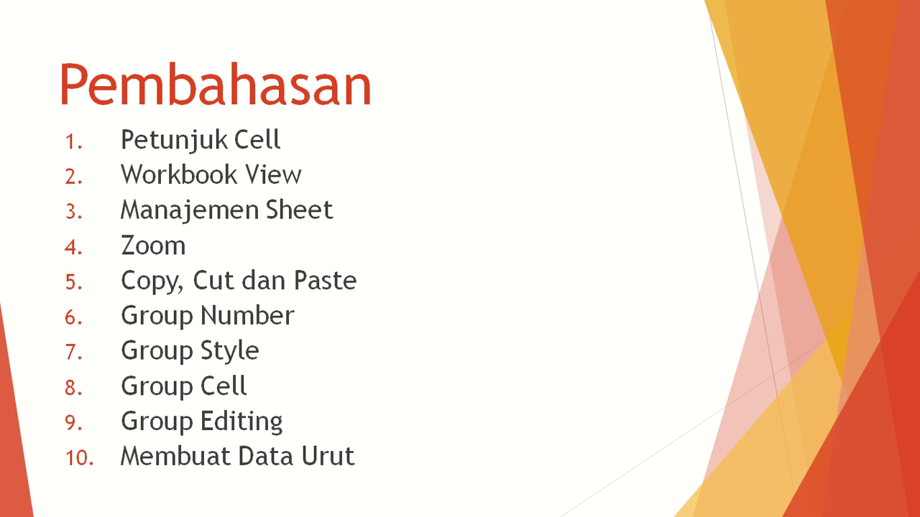
pyautogui.hotkey('alt', 'Tab')
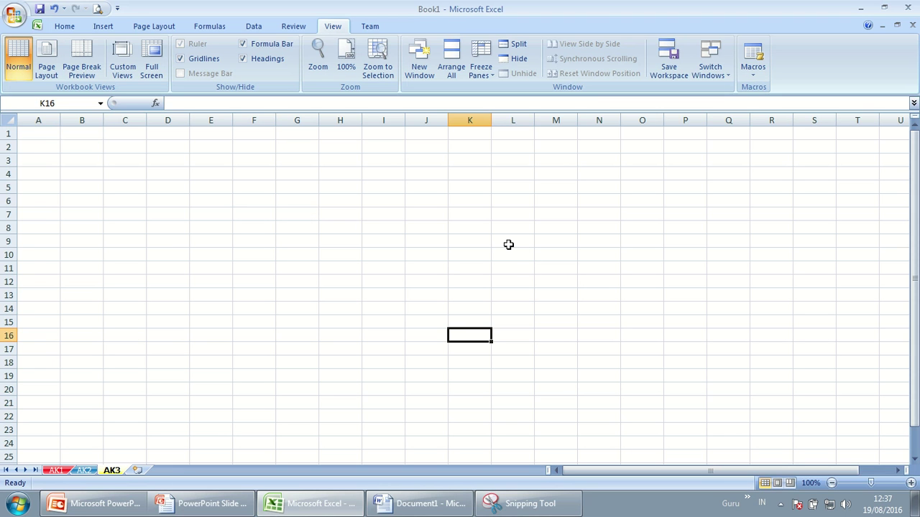
# - Select cell C4 and show the Home ribbon's formatting commands
pyautogui.click(140, 172)
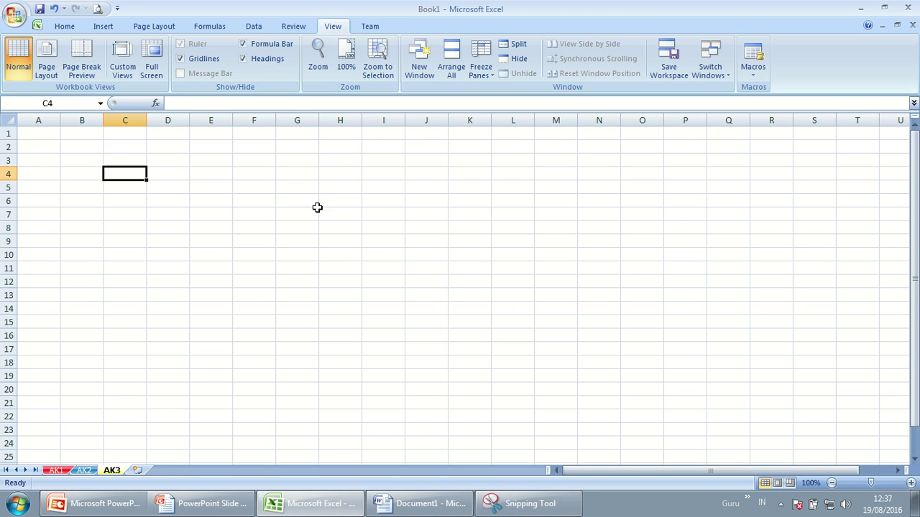
pyautogui.click(62, 30)
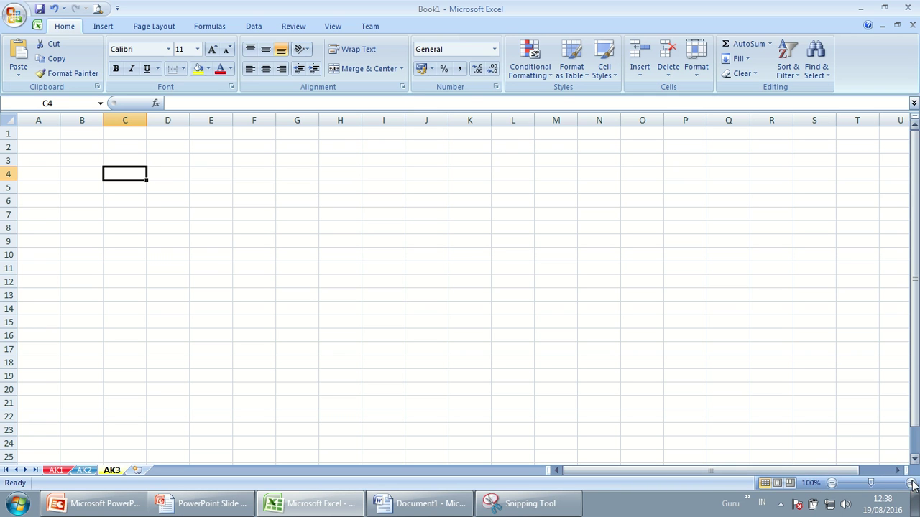
# - Zoom AK3 out to 60%, in to about 190%, then to 250%
pyautogui.click(832, 483)
pyautogui.click(832, 483)
pyautogui.click(832, 483)
pyautogui.click(832, 483)
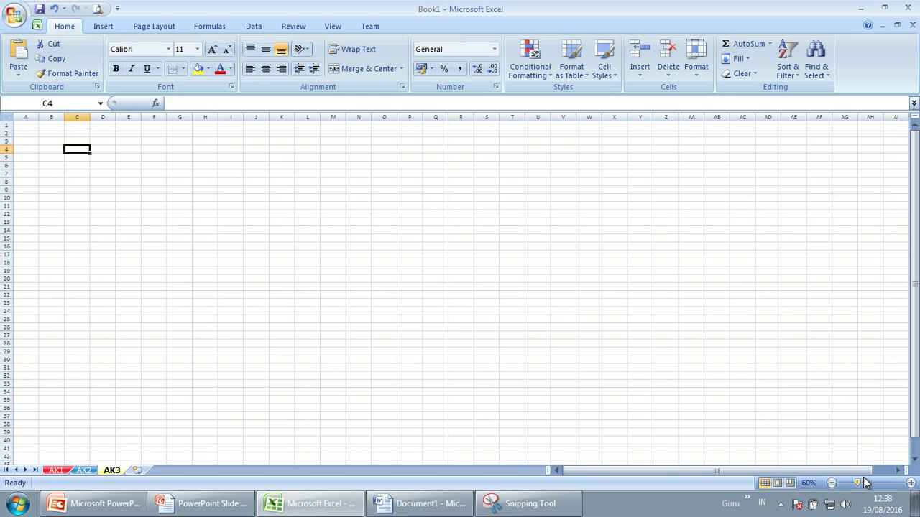
pyautogui.doubleClick(910, 484)
pyautogui.tripleClick(910, 484)
pyautogui.doubleClick(910, 483)
pyautogui.tripleClick(910, 484)
pyautogui.tripleClick(910, 484)
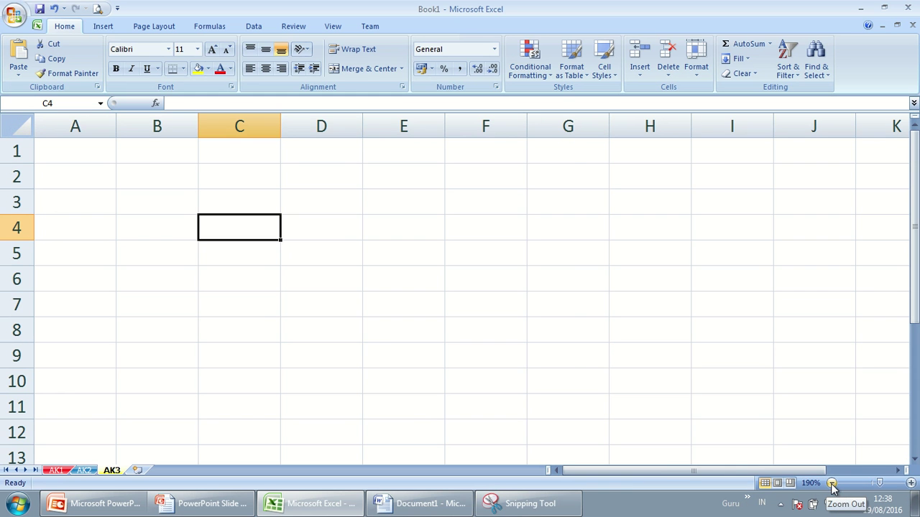
pyautogui.click(832, 487)
pyautogui.click(832, 487)
pyautogui.click(832, 488)
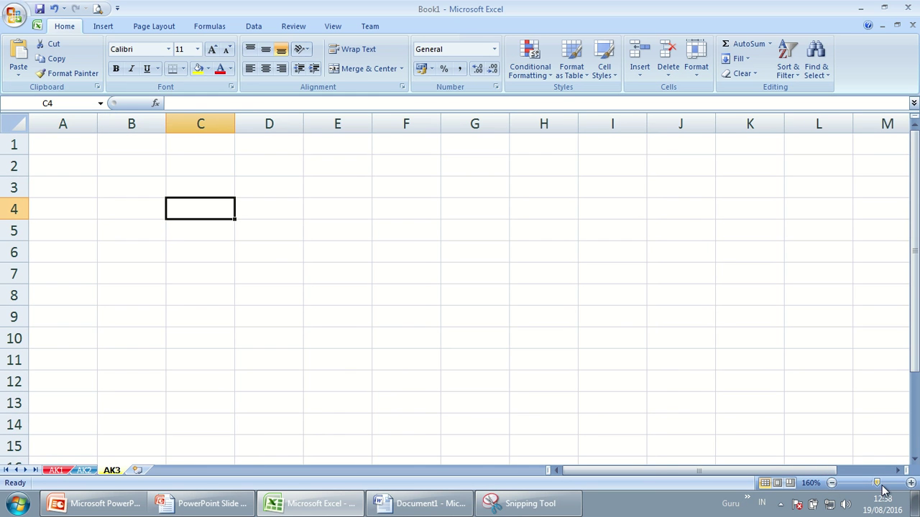
pyautogui.moveTo(878, 487)
pyautogui.mouseDown()
pyautogui.moveTo(894, 499)
pyautogui.moveTo(873, 498)
pyautogui.mouseUp()
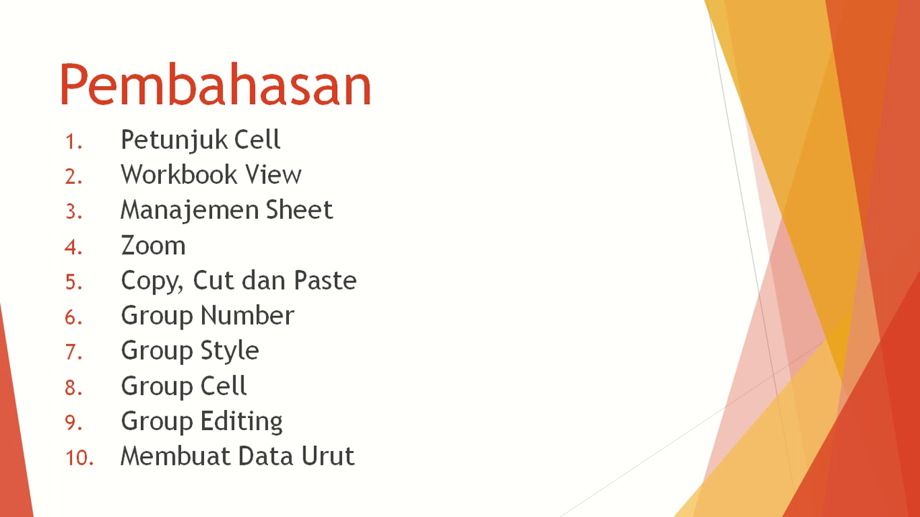
# - Back in Excel, enter 'SMK N 1 Abang' in cell B2 of sheet AK1
pyautogui.hotkey('alt', 'Tab')
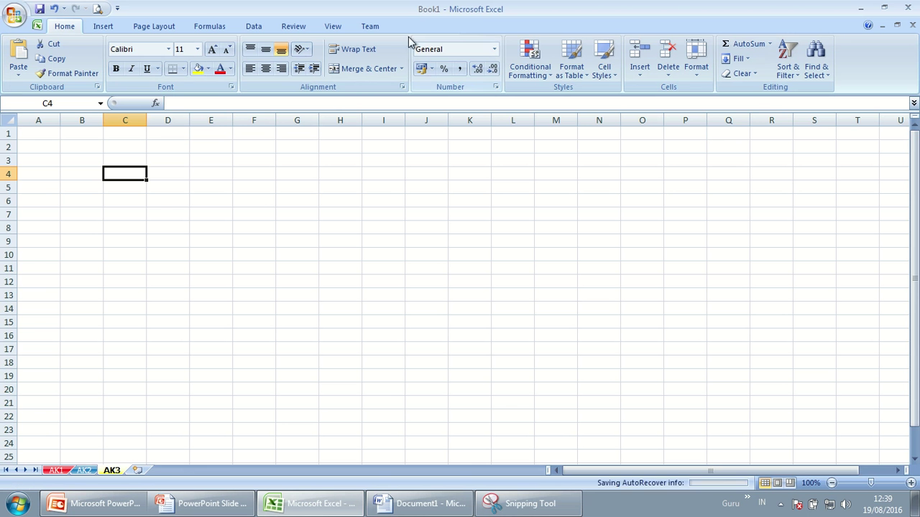
pyautogui.click(62, 476)
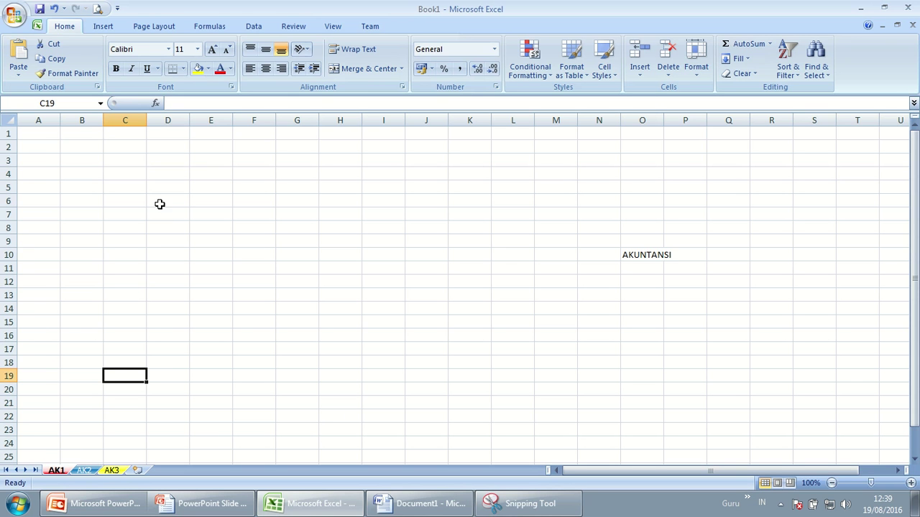
pyautogui.click(90, 149)
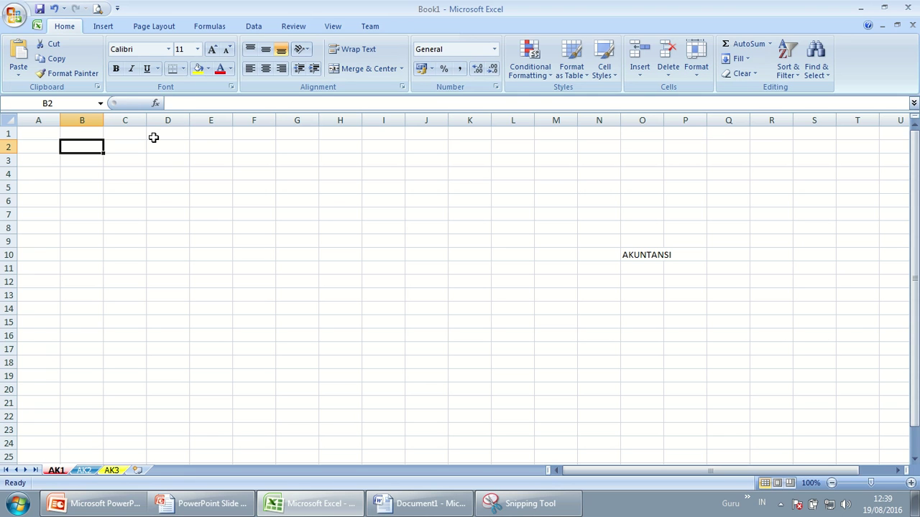
pyautogui.write('SMK N 1 Abang')
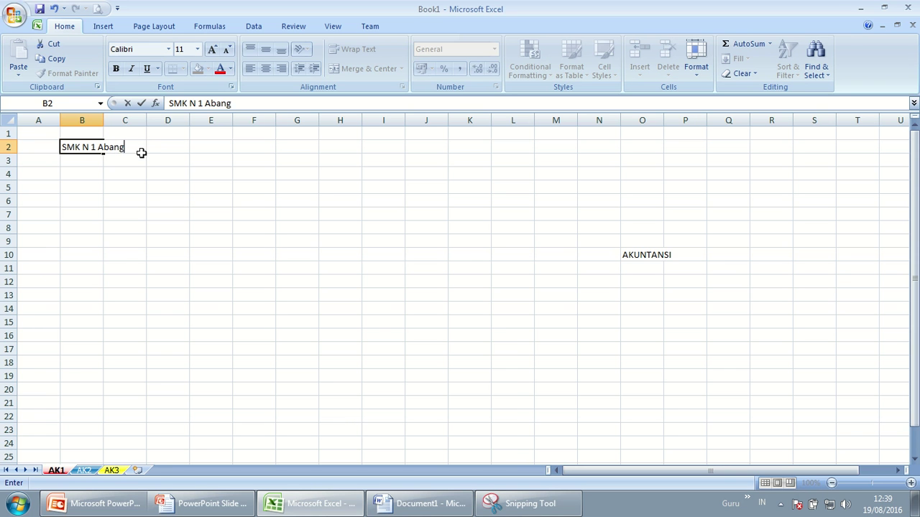
pyautogui.click(138, 160)
# - Widen column B and correct B2 to read 'SMKN 1 Abang'
pyautogui.moveTo(103, 120); pyautogui.dragTo(136, 120)
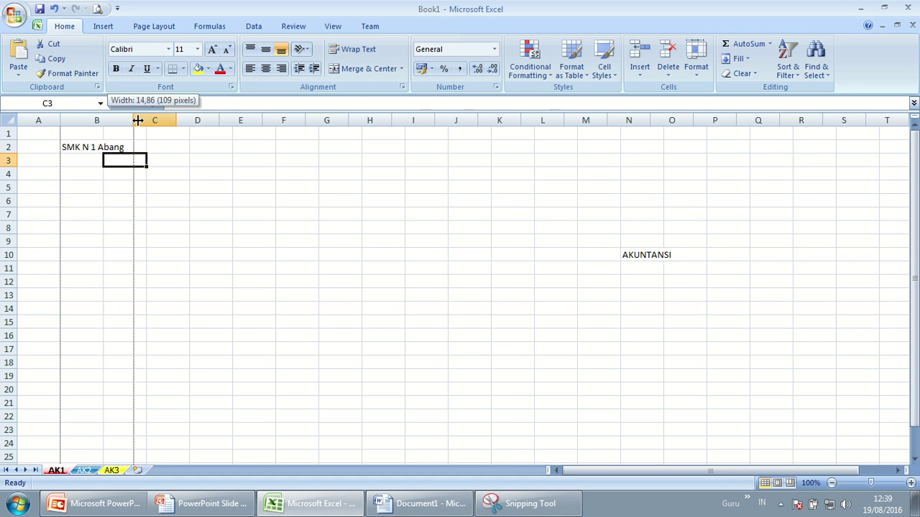
pyautogui.click(84, 146)
pyautogui.doubleClick(84, 145)
pyautogui.press('BackSpace')
pyautogui.press('Return')
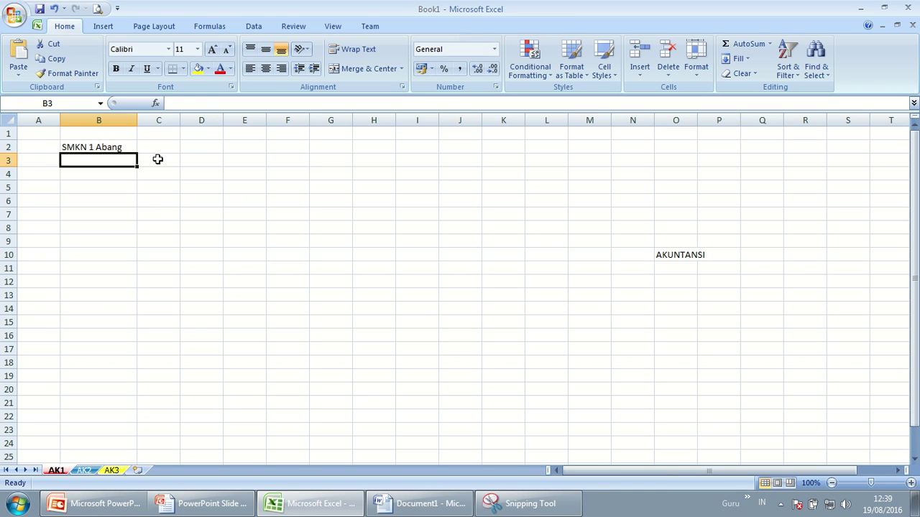
pyautogui.click(115, 148)
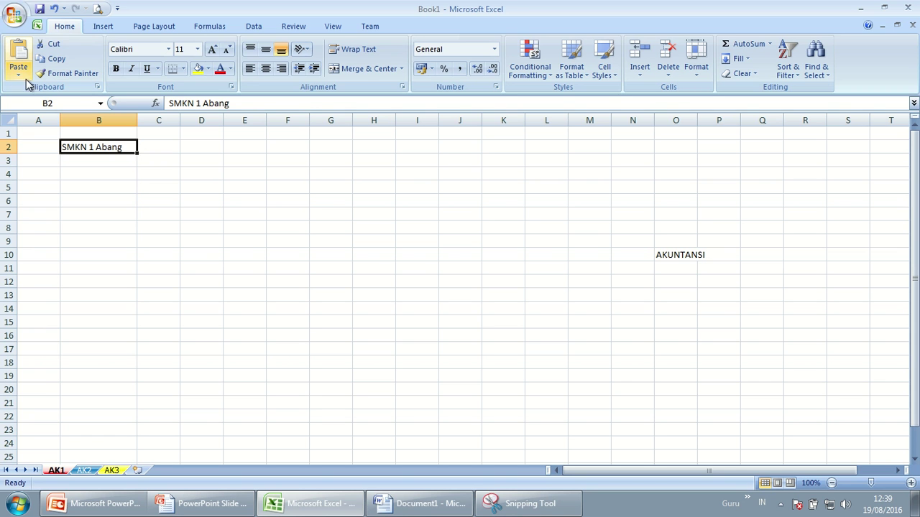
pyautogui.click(58, 58)
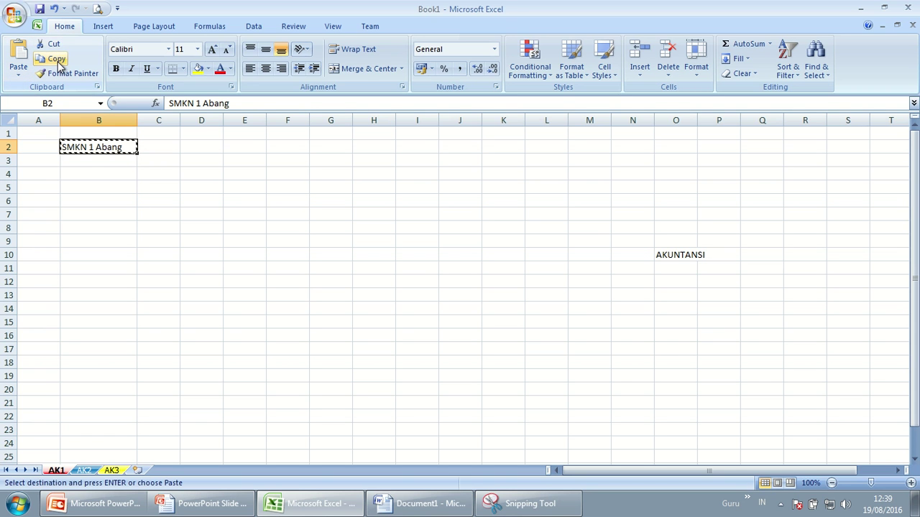
pyautogui.click(211, 251)
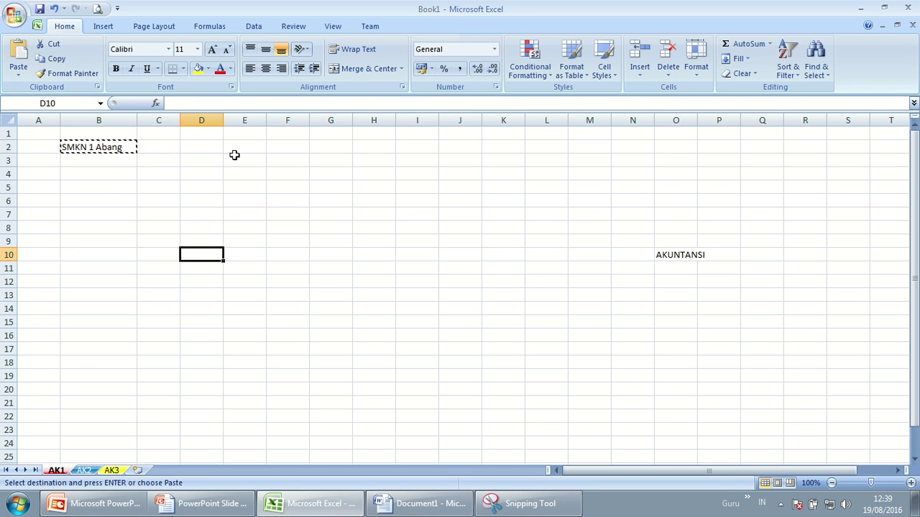
pyautogui.click(187, 199)
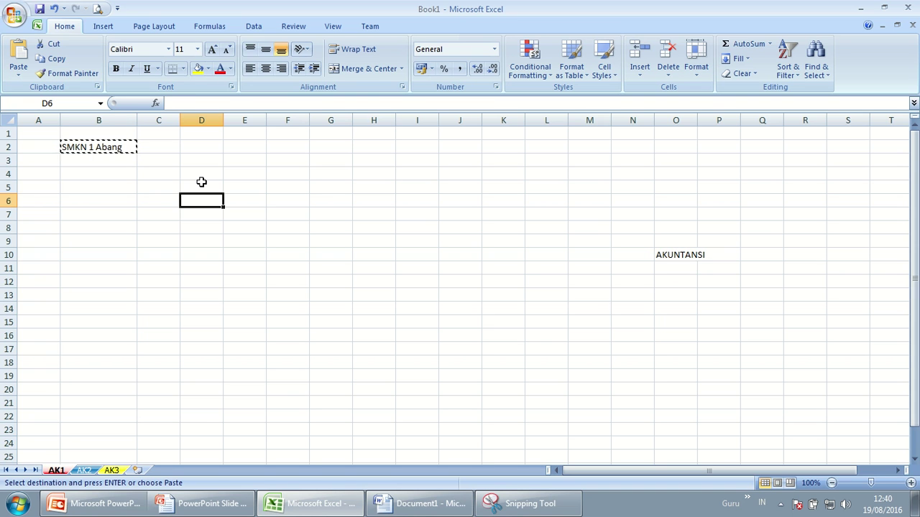
pyautogui.press('Escape')
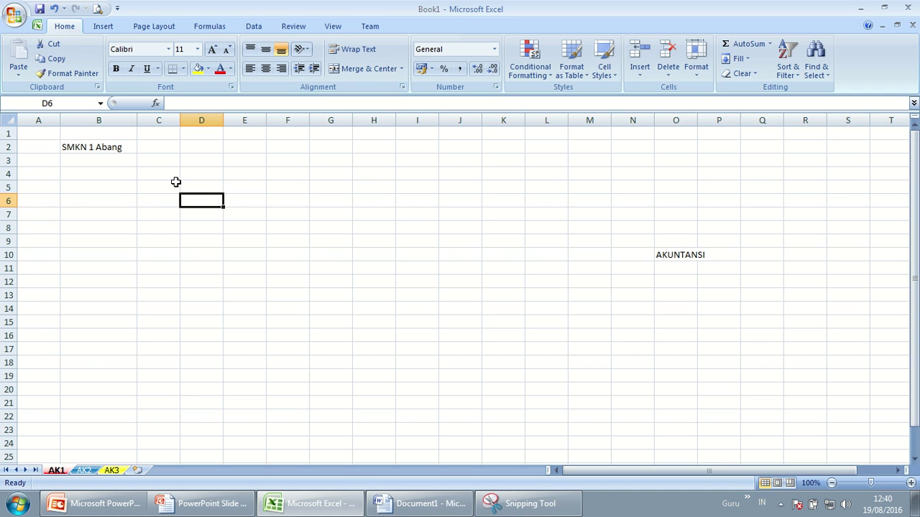
# - Copy 'SMKN 1 Abang' from B2 and settle on B3 as the destination
pyautogui.rightClick(87, 147)
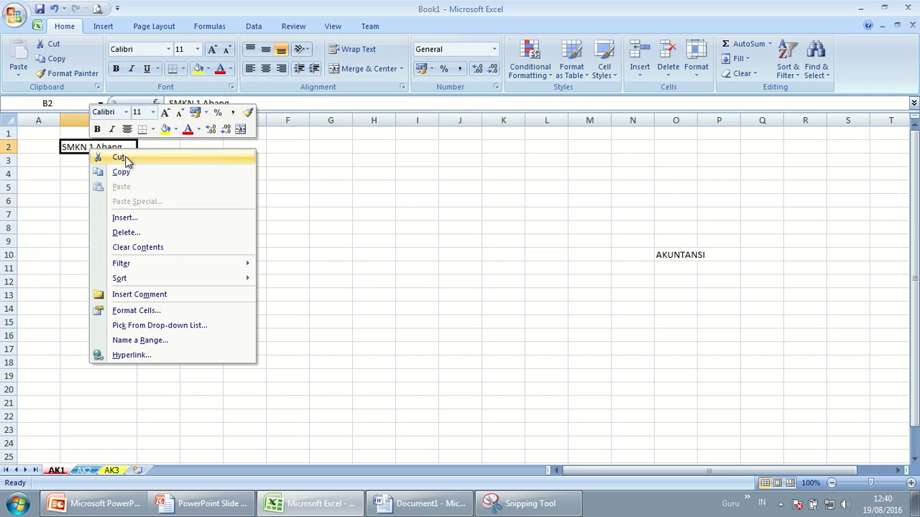
pyautogui.click(135, 173)
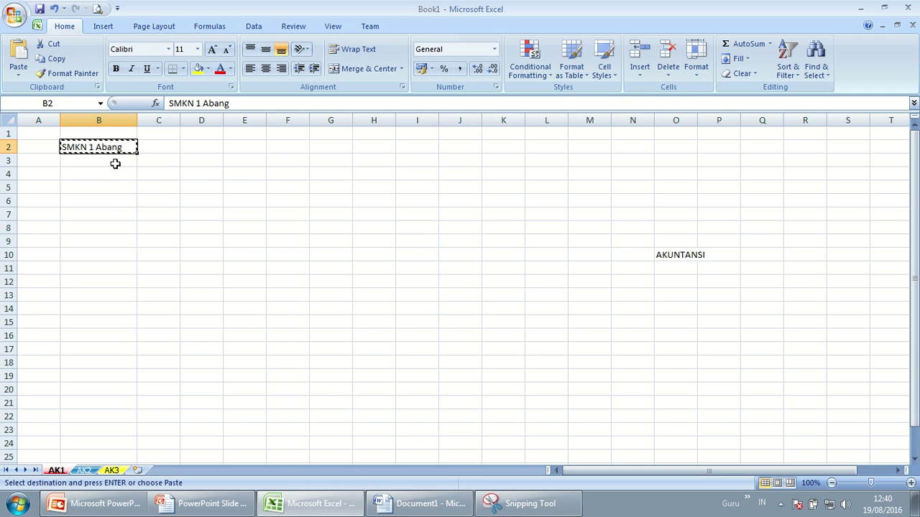
pyautogui.click(116, 164)
pyautogui.moveTo(116, 164); pyautogui.dragTo(119, 268)
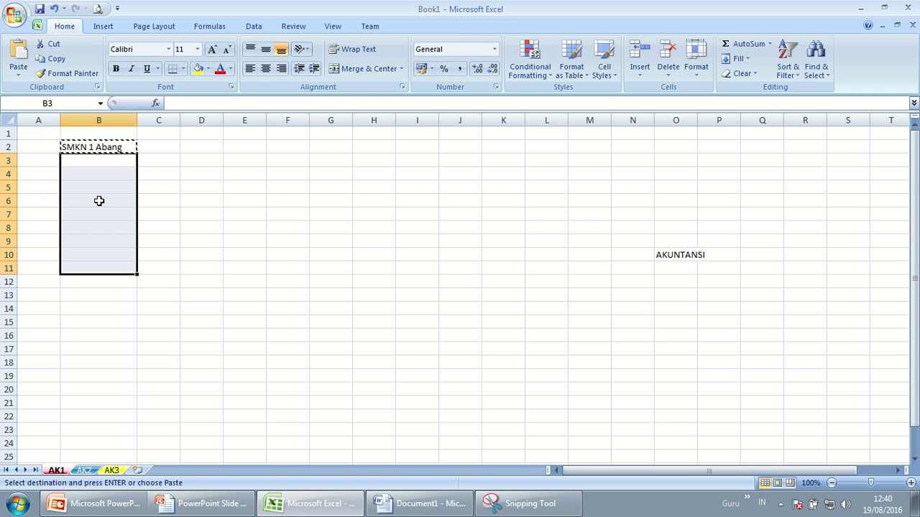
pyautogui.click(106, 161)
pyautogui.moveTo(113, 160); pyautogui.dragTo(105, 338)
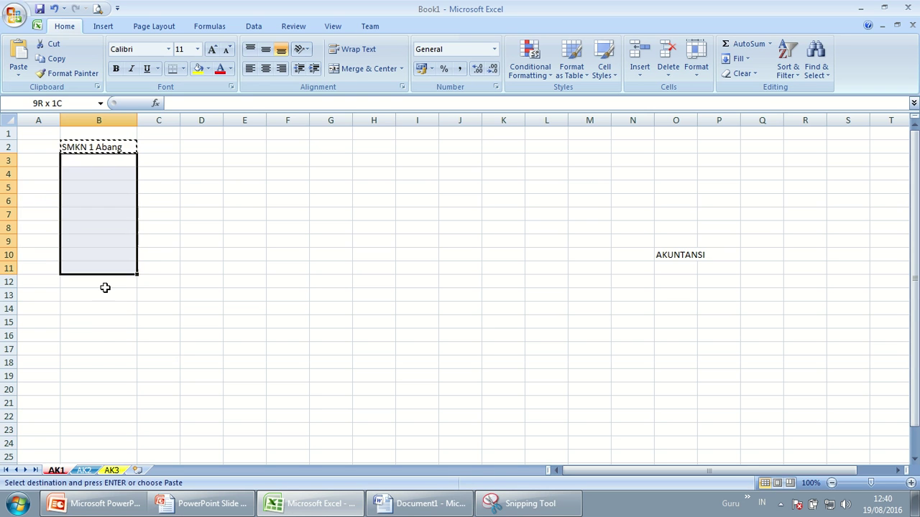
pyautogui.click(148, 205)
pyautogui.click(107, 158)
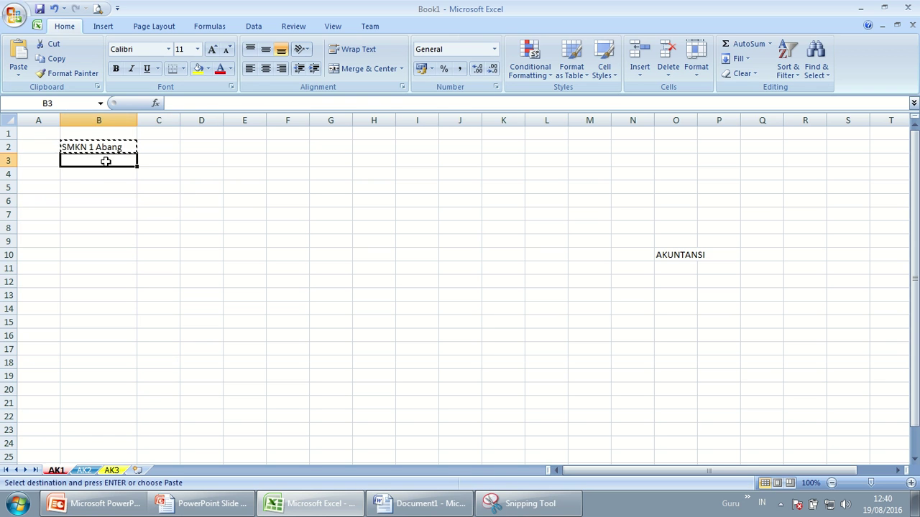
pyautogui.click(150, 204)
pyautogui.click(103, 163)
# - Paste the school name into B3 via right-click Paste and into B4 via Home Paste
pyautogui.rightClick(104, 164)
pyautogui.click(133, 201)
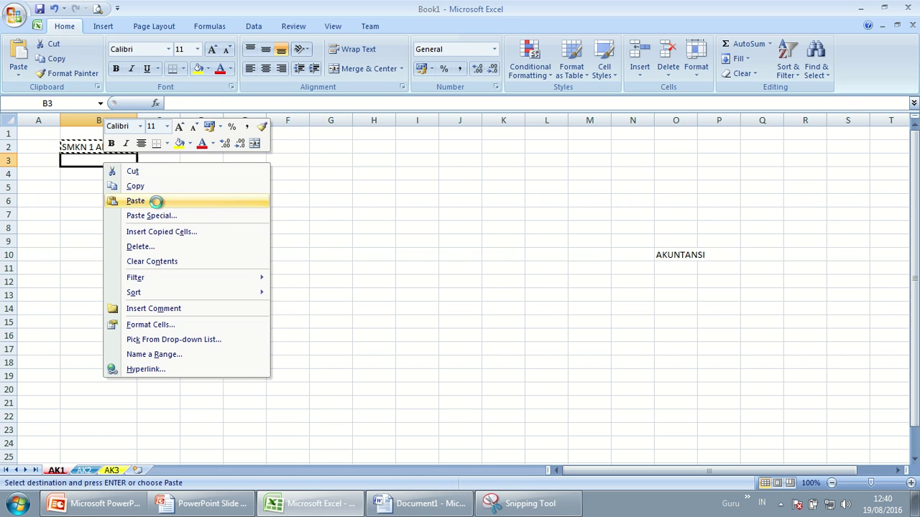
pyautogui.click(128, 201)
pyautogui.click(118, 174)
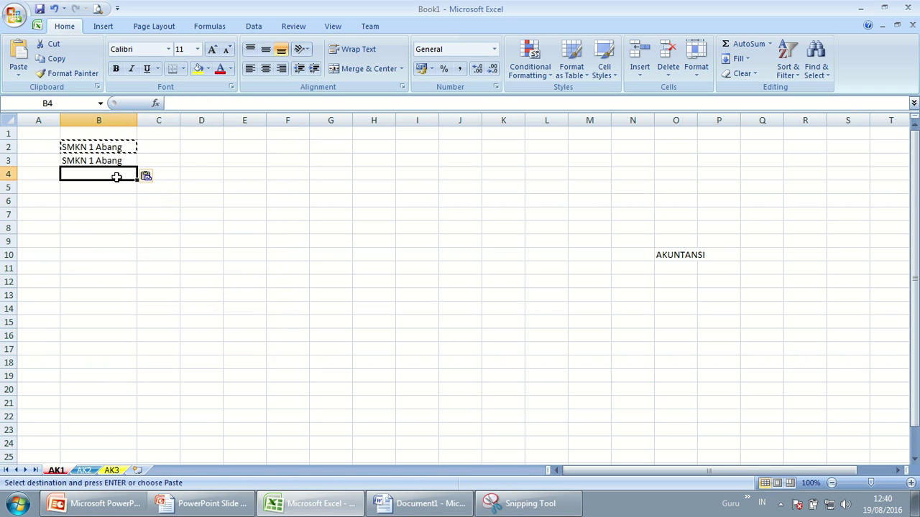
pyautogui.click(15, 50)
# - Paste the school name into cells B5, B6, B7 and B8 with Ctrl+V
pyautogui.click(94, 186)
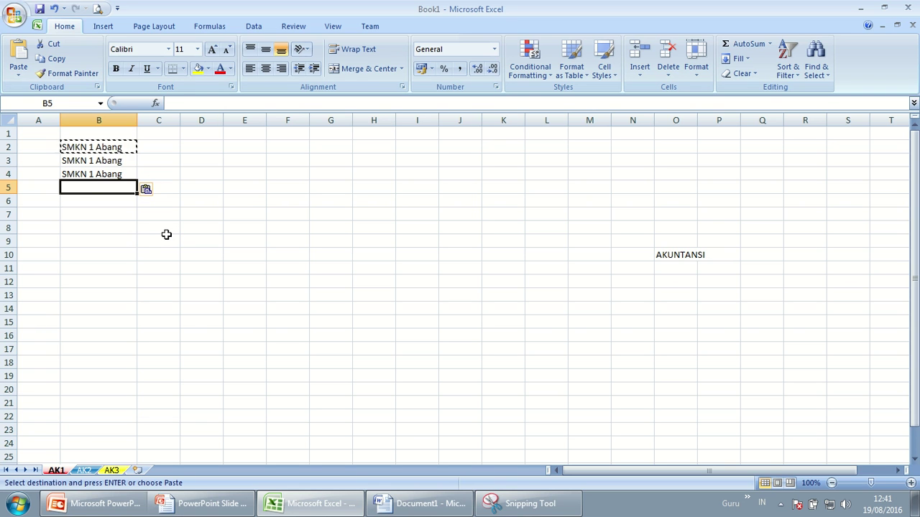
pyautogui.hotkey('ctrl', 'v')
pyautogui.click(79, 201)
pyautogui.hotkey('ctrl', 'v')
pyautogui.click(90, 215)
pyautogui.hotkey('ctrl', 'v')
pyautogui.click(93, 225)
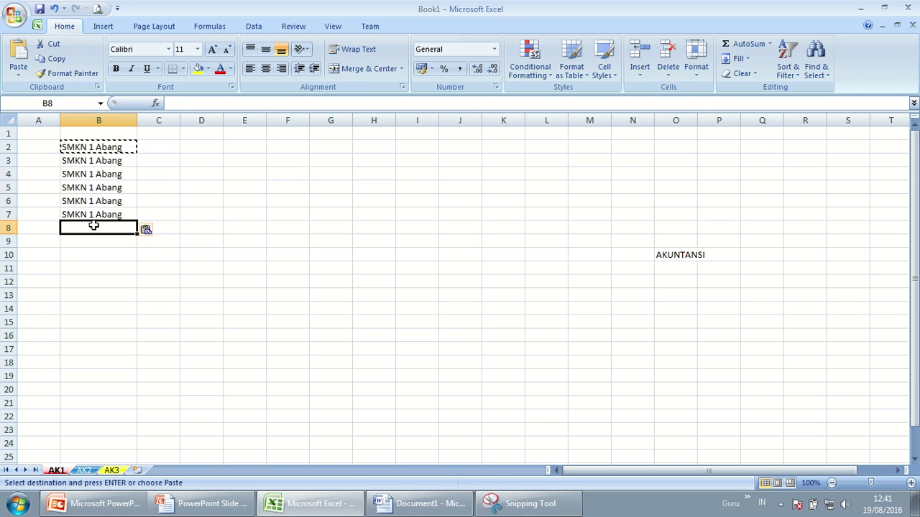
pyautogui.hotkey('ctrl', 'v')
# - Paste the school name into cells F5, H2 and D10 with Ctrl+V
pyautogui.click(306, 182)
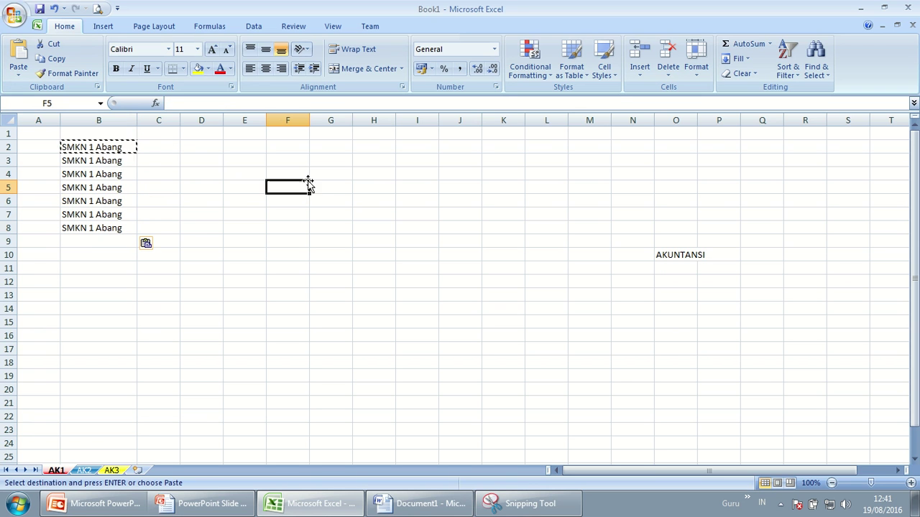
pyautogui.hotkey('ctrl', 'v')
pyautogui.click(358, 147)
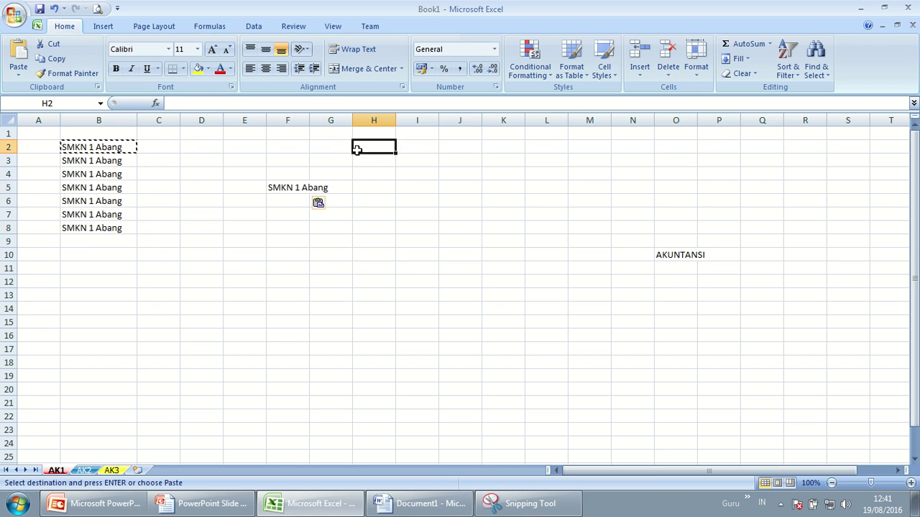
pyautogui.hotkey('ctrl', 'v')
pyautogui.click(202, 253)
pyautogui.hotkey('ctrl', 'v')
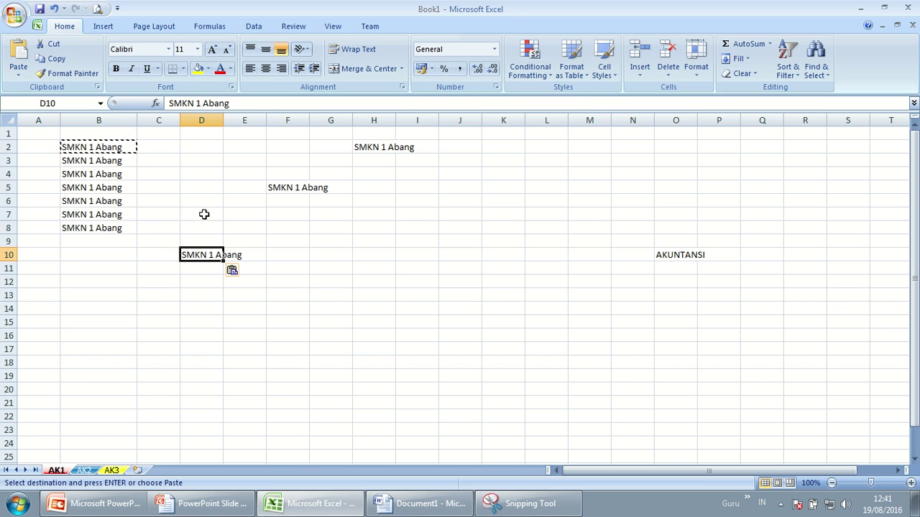
pyautogui.click(200, 177)
pyautogui.scroll(-1, 199, 192)
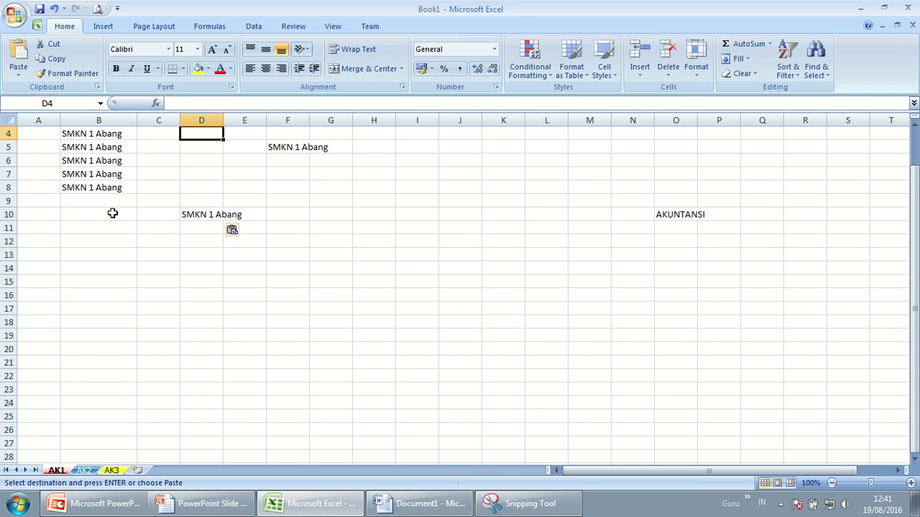
# - Paste 'SMKN 1 Abang' into the range B10:B20
pyautogui.moveTo(112, 213); pyautogui.dragTo(115, 349)
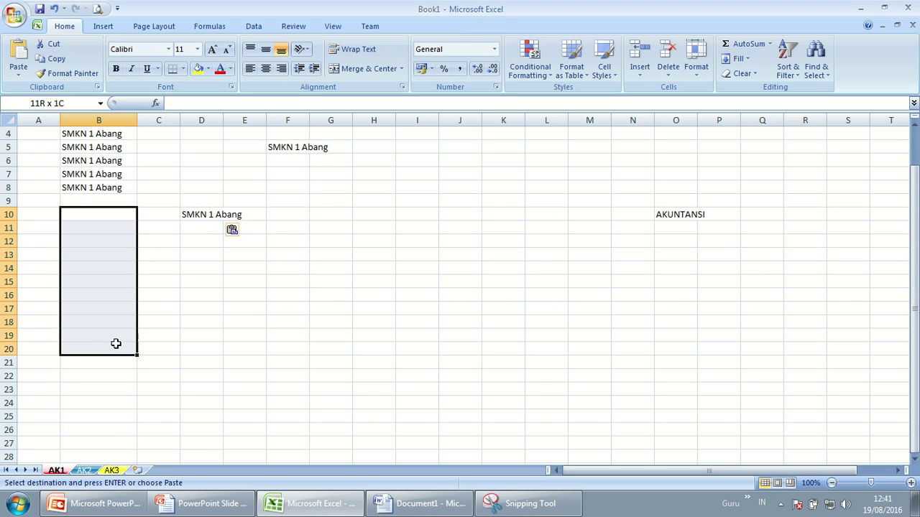
pyautogui.rightClick(107, 243)
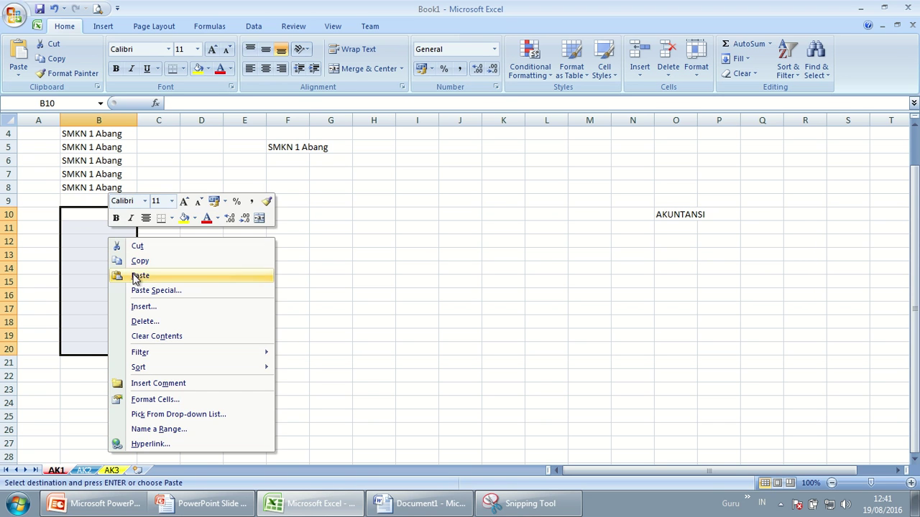
pyautogui.click(135, 275)
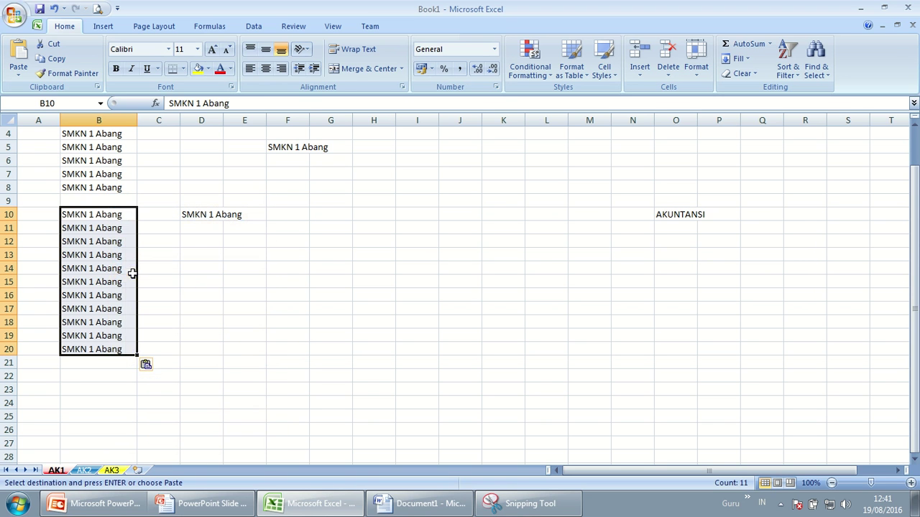
pyautogui.click(325, 276)
# - Cancel the pending copy of B2 with Esc, selecting a couple of empty cells
pyautogui.scroll(1, 185, 241)
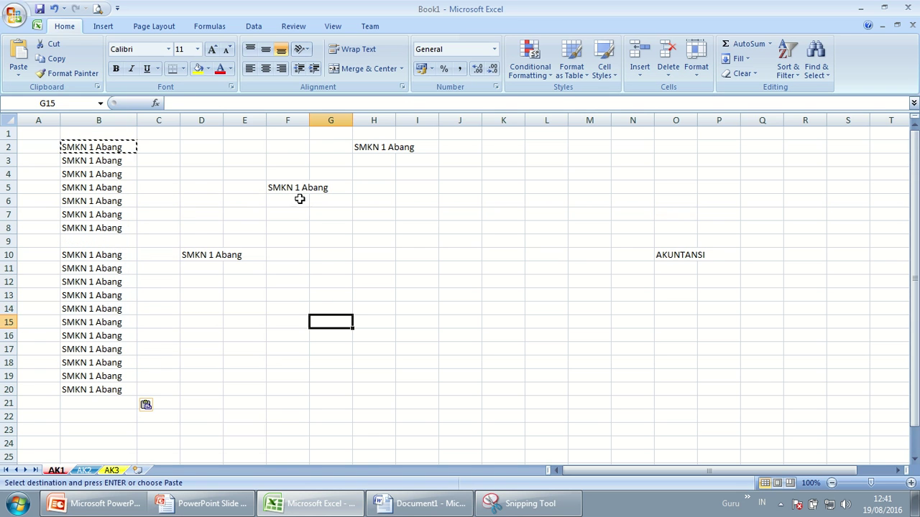
pyautogui.click(243, 171)
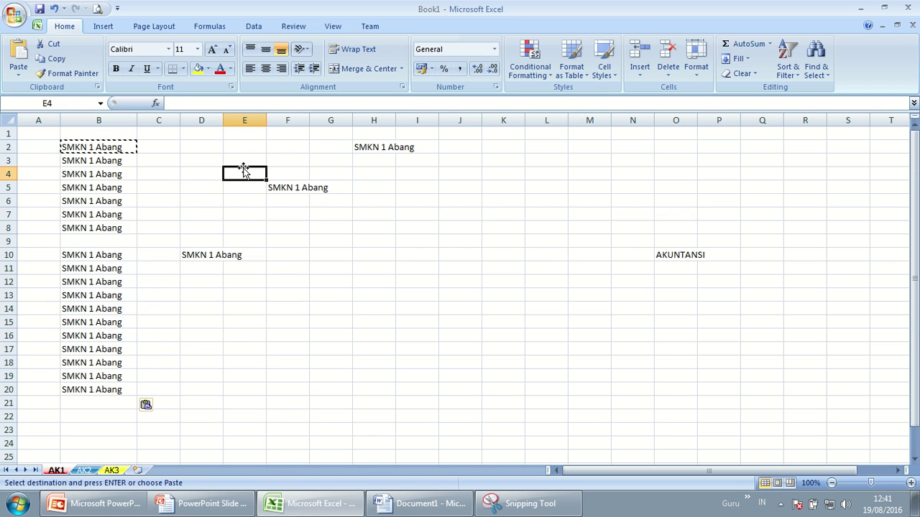
pyautogui.press('Escape')
pyautogui.click(304, 276)
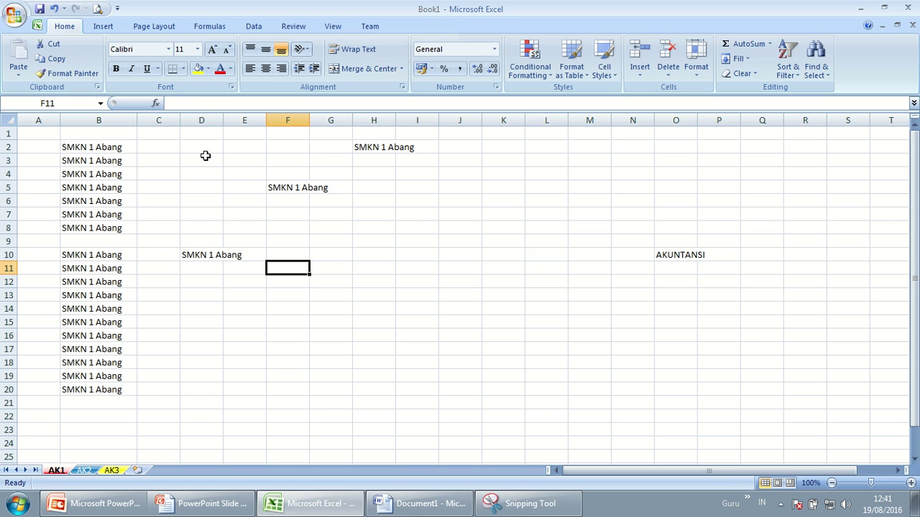
# - Clear the scattered entries from D2:O19
pyautogui.click(533, 245)
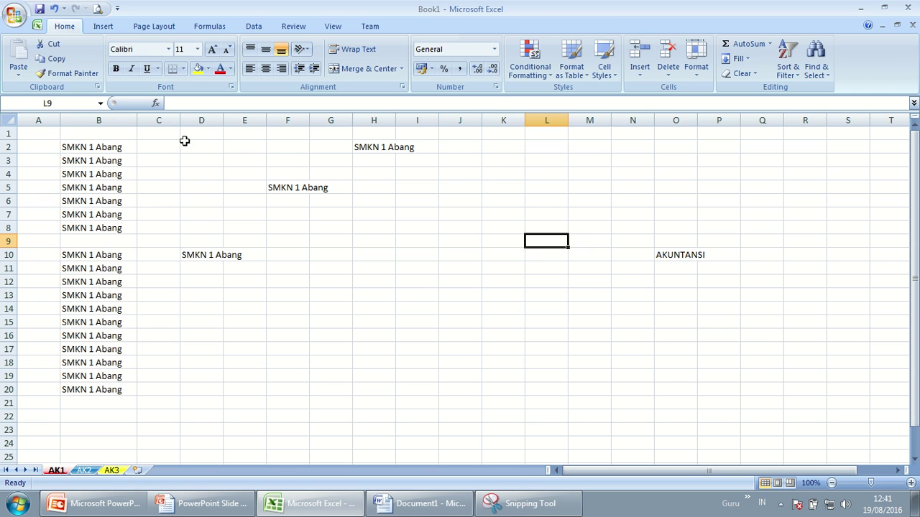
pyautogui.moveTo(184, 141); pyautogui.dragTo(668, 363)
pyautogui.click(445, 363)
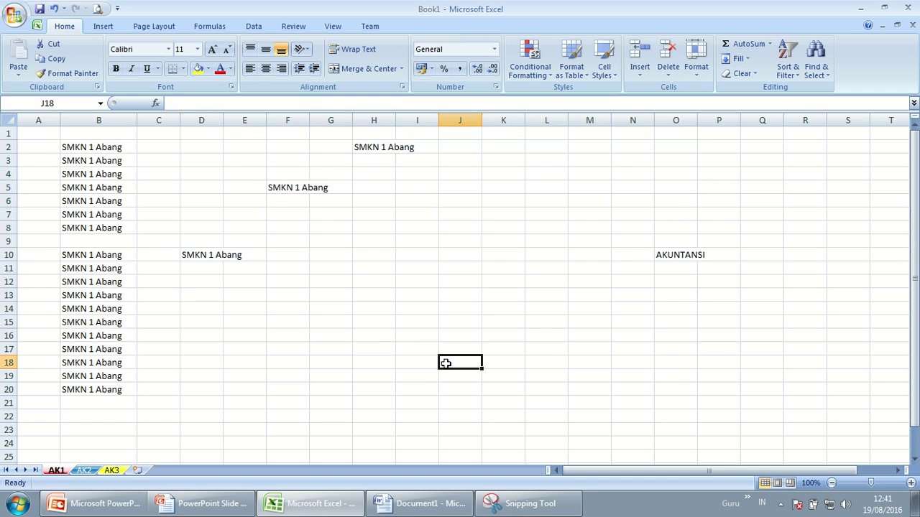
pyautogui.moveTo(191, 146); pyautogui.dragTo(682, 370)
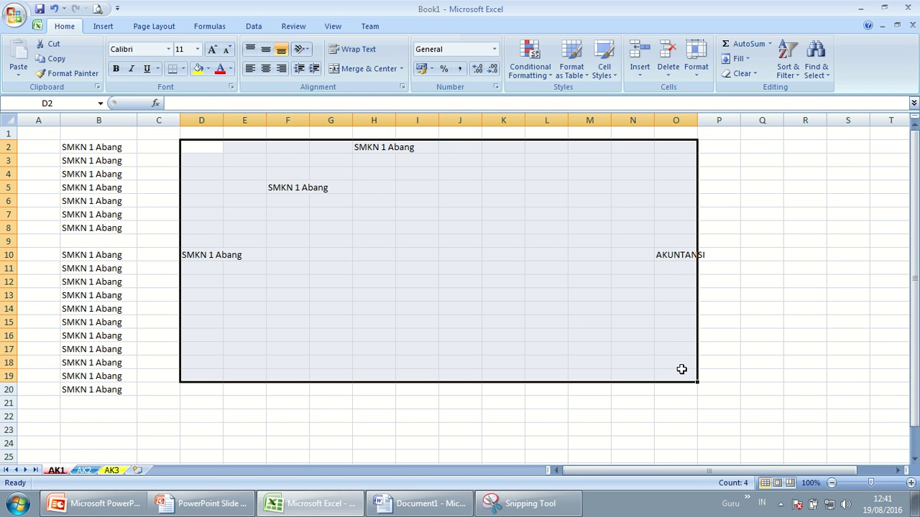
pyautogui.press('Delete')
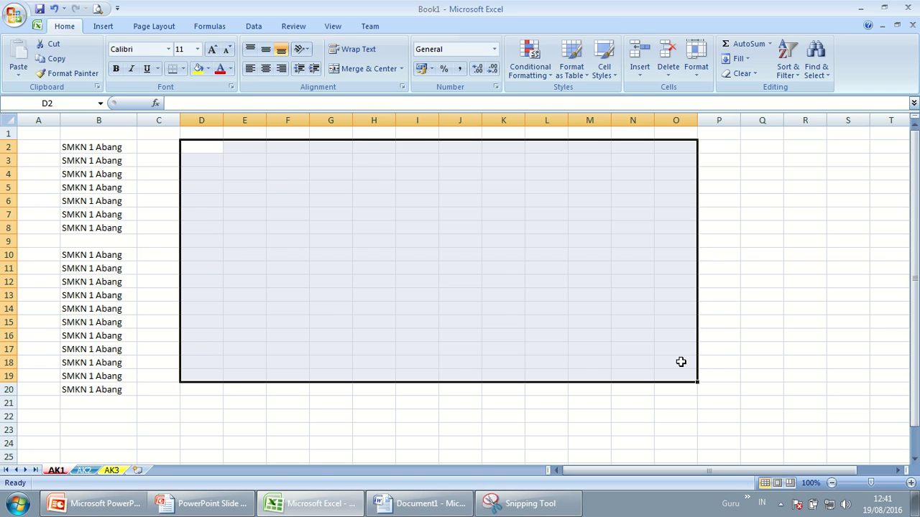
pyautogui.click(473, 348)
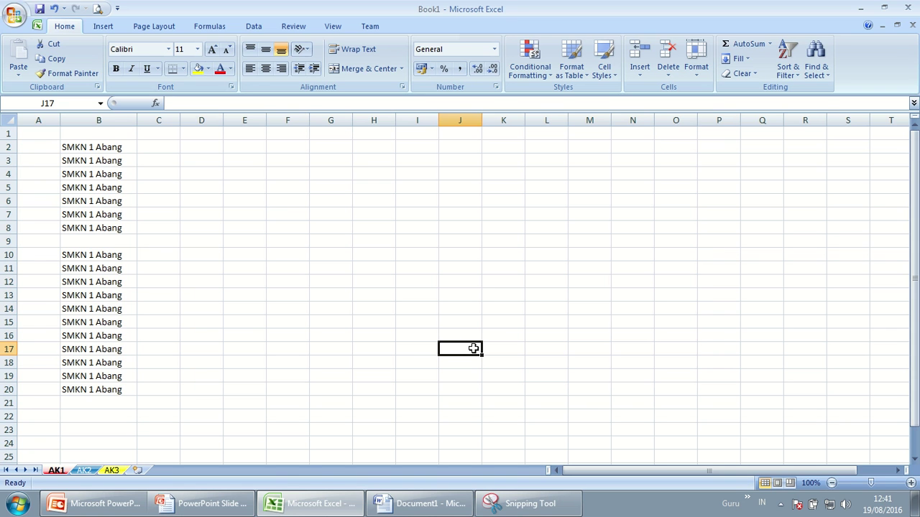
# - Erase the entries in B20 and B19
pyautogui.scroll(-1, 161, 174)
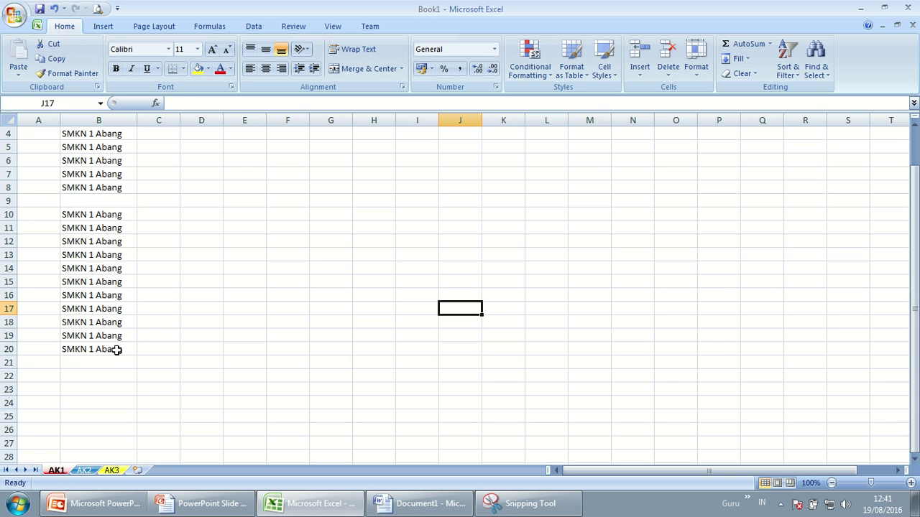
pyautogui.click(117, 350)
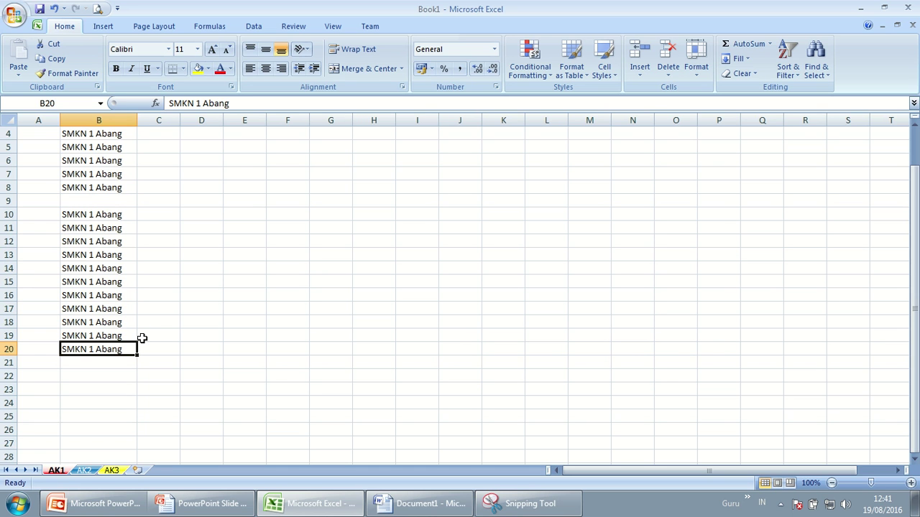
pyautogui.press('BackSpace')
pyautogui.click(95, 333)
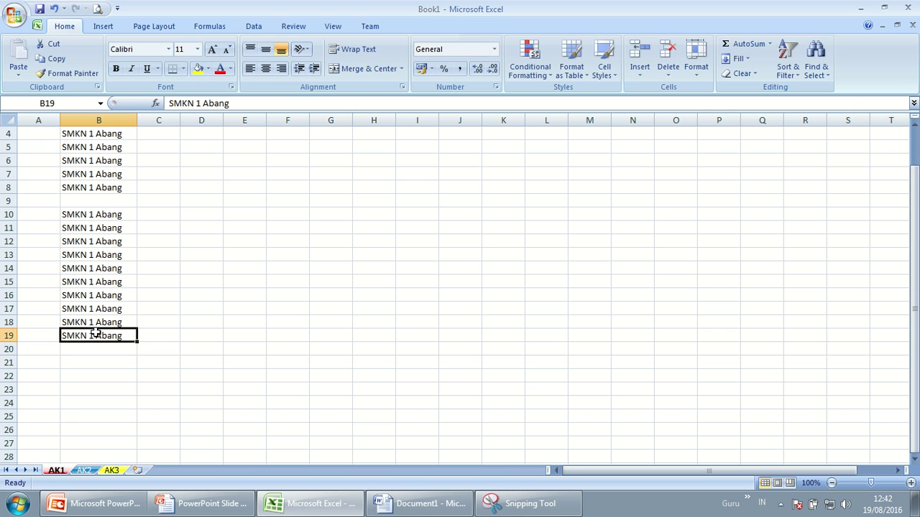
pyautogui.press('BackSpace')
pyautogui.click(169, 296)
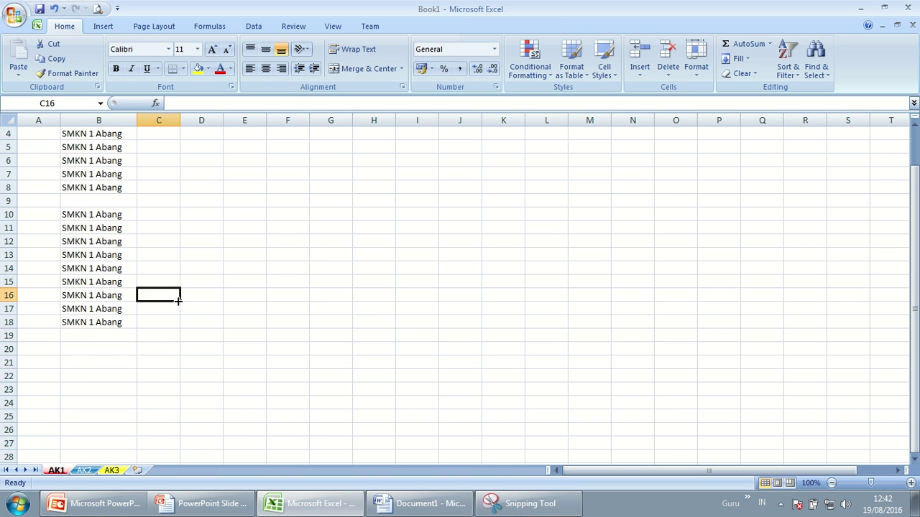
# - Clear the remaining entries in B2:B18, then try to undo that clear
pyautogui.scroll(1, 178, 302)
pyautogui.scroll(-2, 177, 300)
pyautogui.scroll(2, 179, 300)
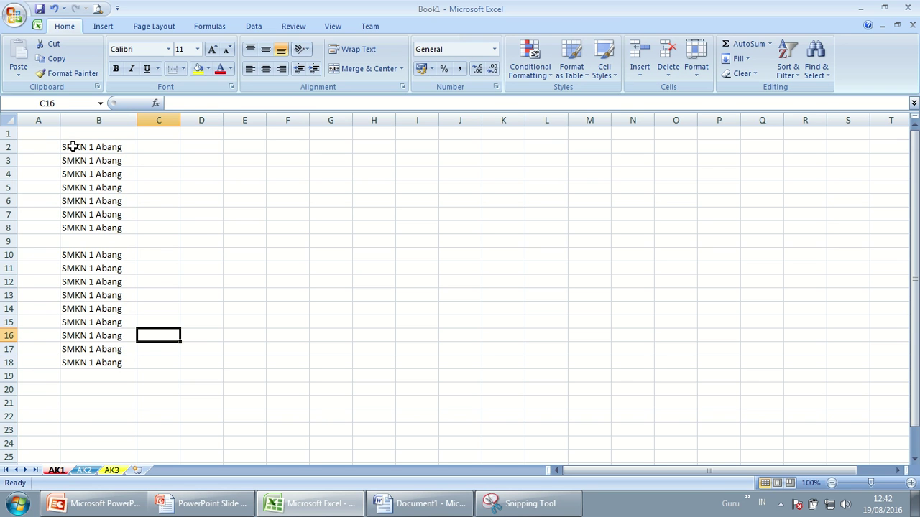
pyautogui.moveTo(73, 146); pyautogui.dragTo(126, 361)
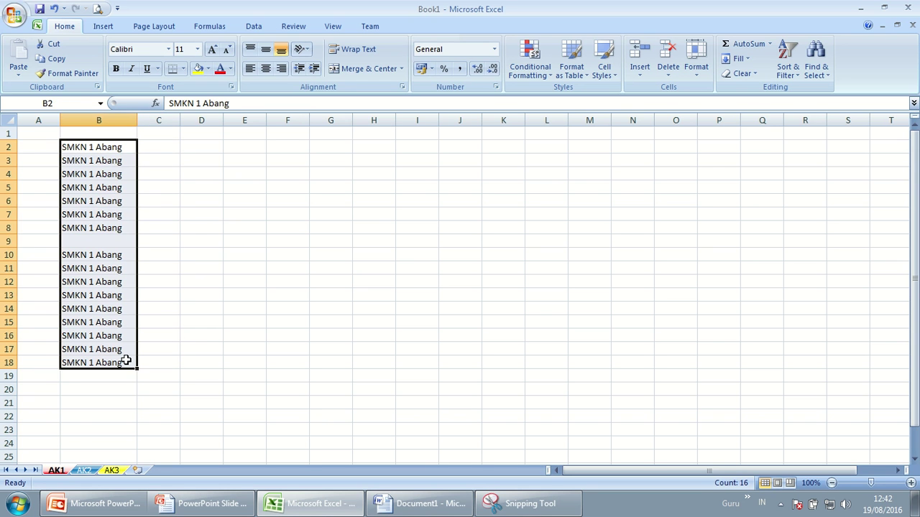
pyautogui.press('Delete')
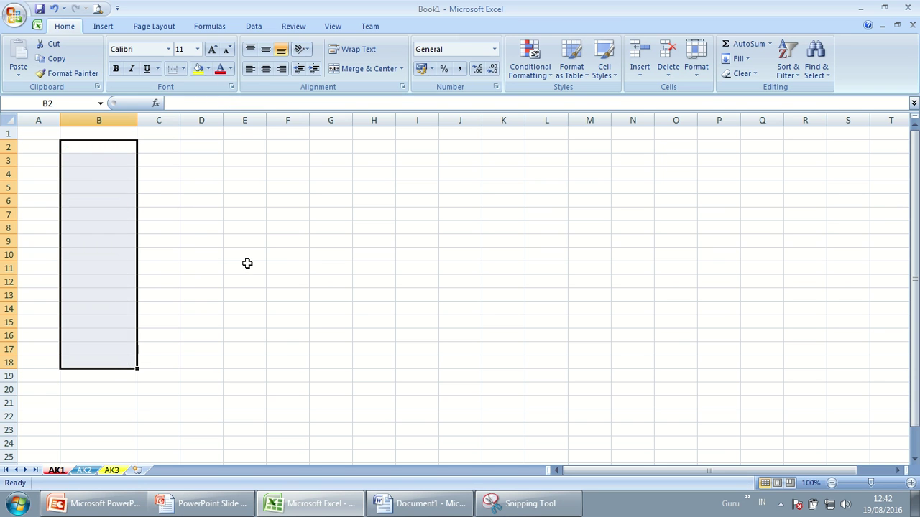
pyautogui.click(246, 264)
pyautogui.moveTo(176, 180); pyautogui.dragTo(335, 236)
pyautogui.click(429, 271)
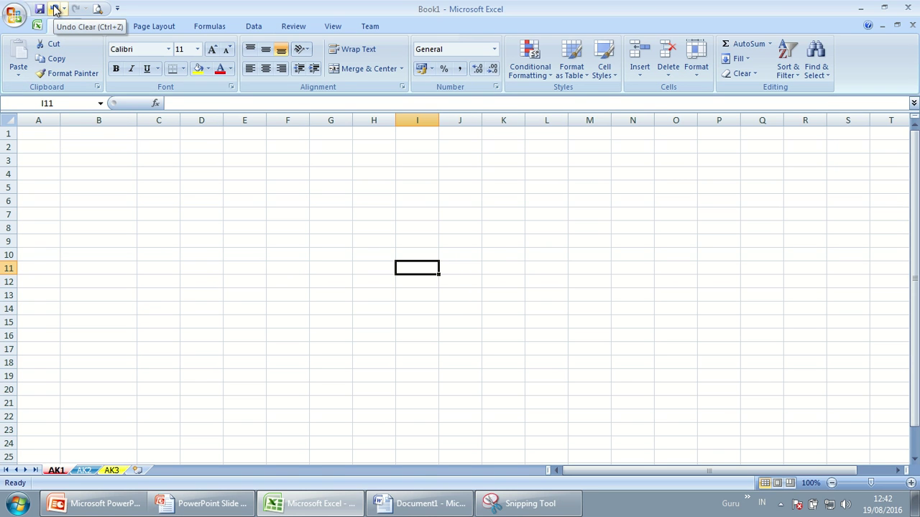
pyautogui.click(55, 9)
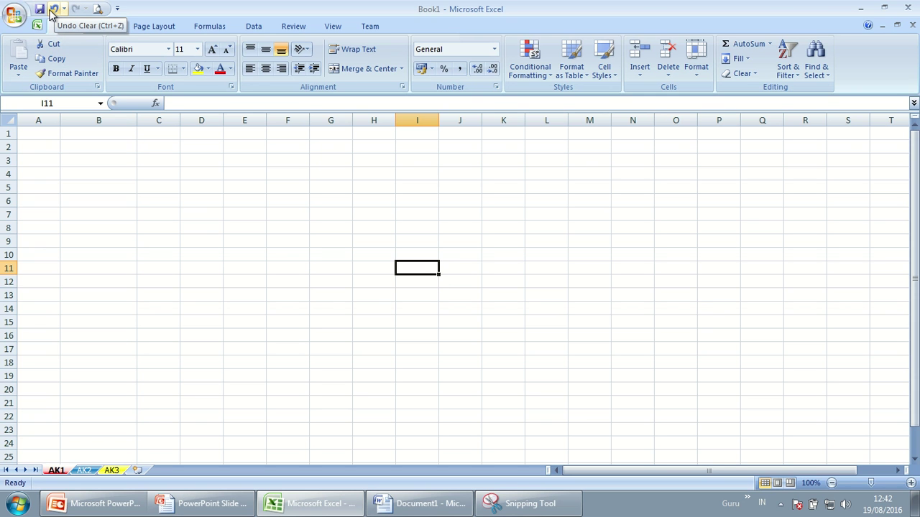
# - Undo the clear to bring back the SMKN 1 Abang entries in B2:B18
pyautogui.click(208, 221)
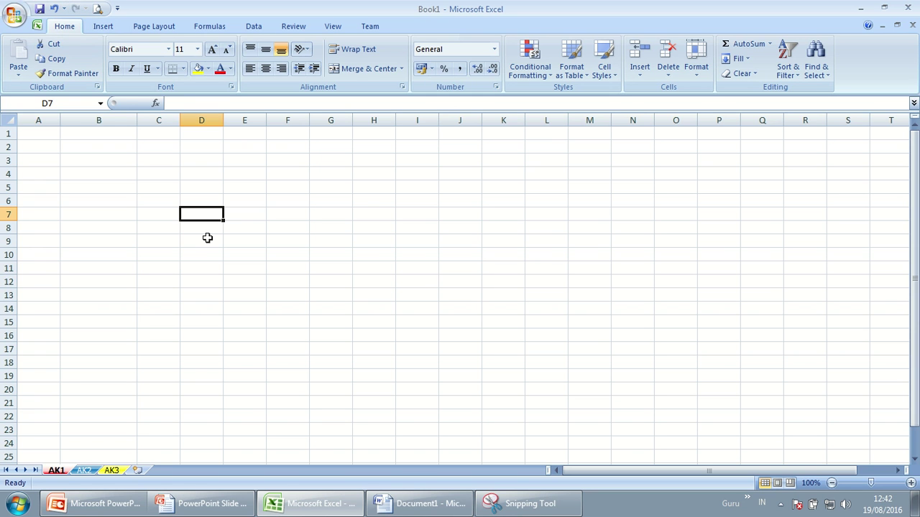
pyautogui.hotkey('ctrl', 'z')
pyautogui.click(417, 254)
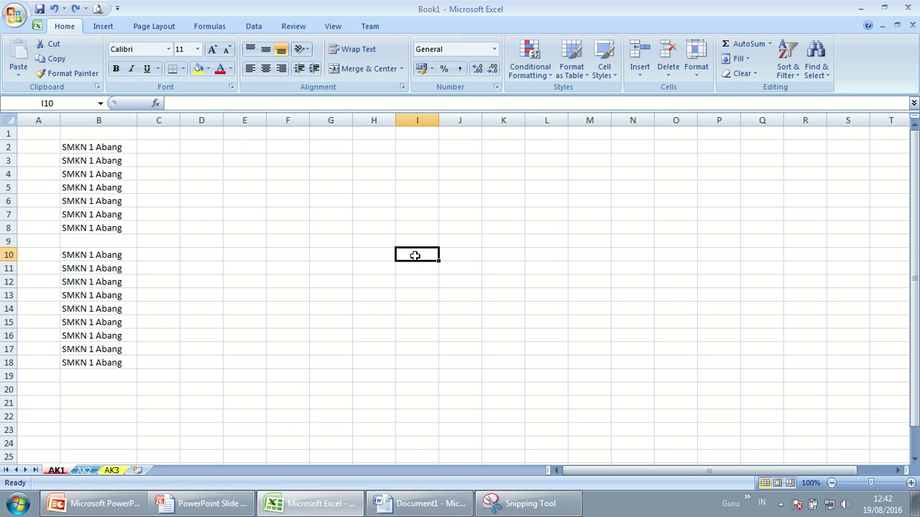
pyautogui.moveTo(113, 147); pyautogui.dragTo(118, 363)
pyautogui.click(237, 296)
# - Select the first block of entries, B2:B8
pyautogui.click(312, 186)
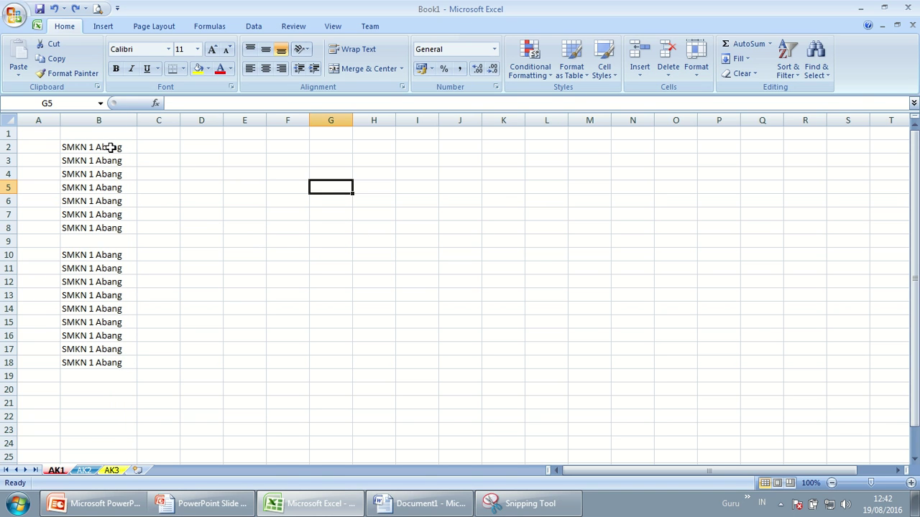
pyautogui.moveTo(110, 147); pyautogui.dragTo(107, 228)
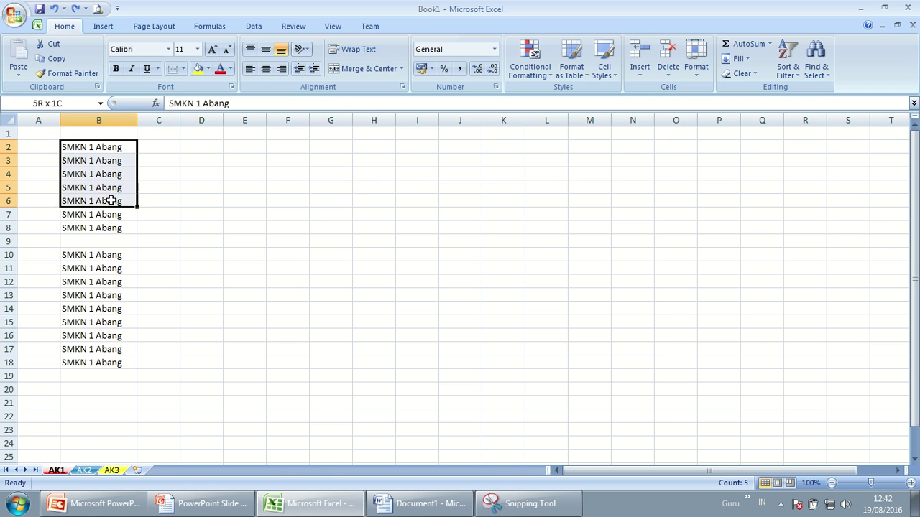
pyautogui.click(107, 142)
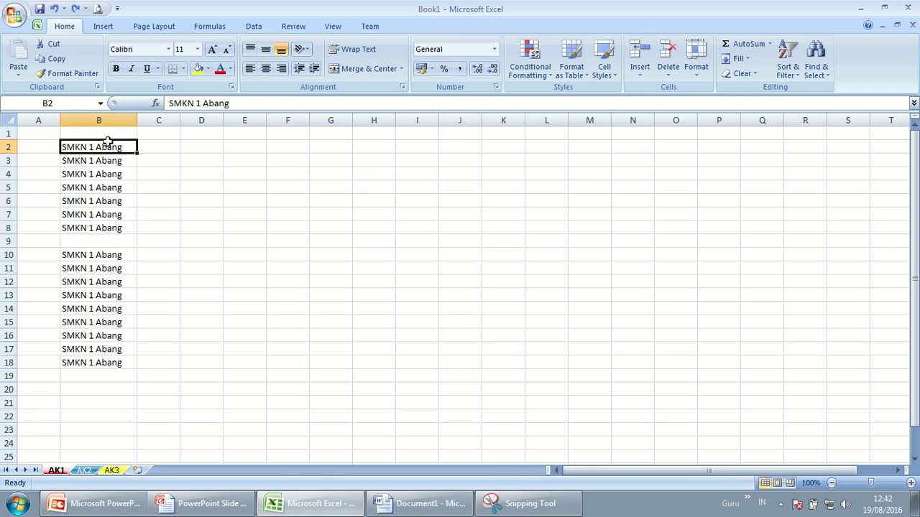
pyautogui.moveTo(108, 149); pyautogui.dragTo(107, 225)
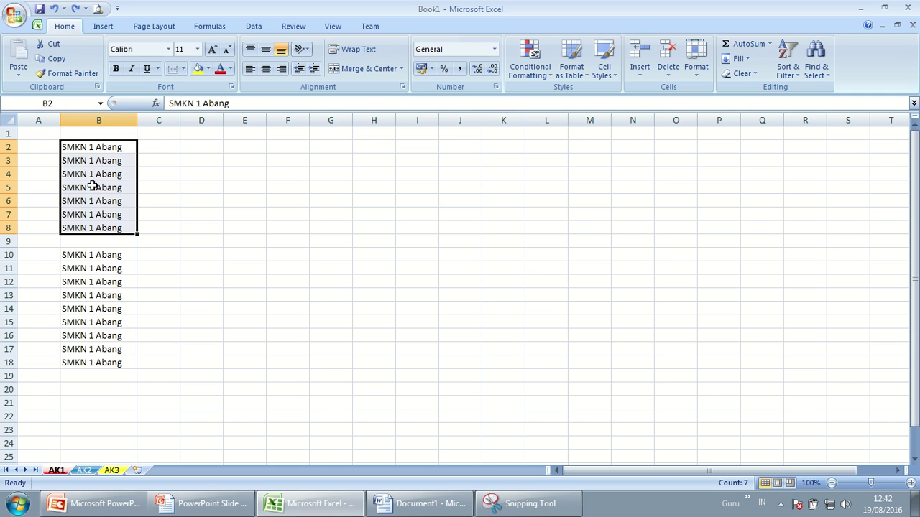
pyautogui.click(50, 46)
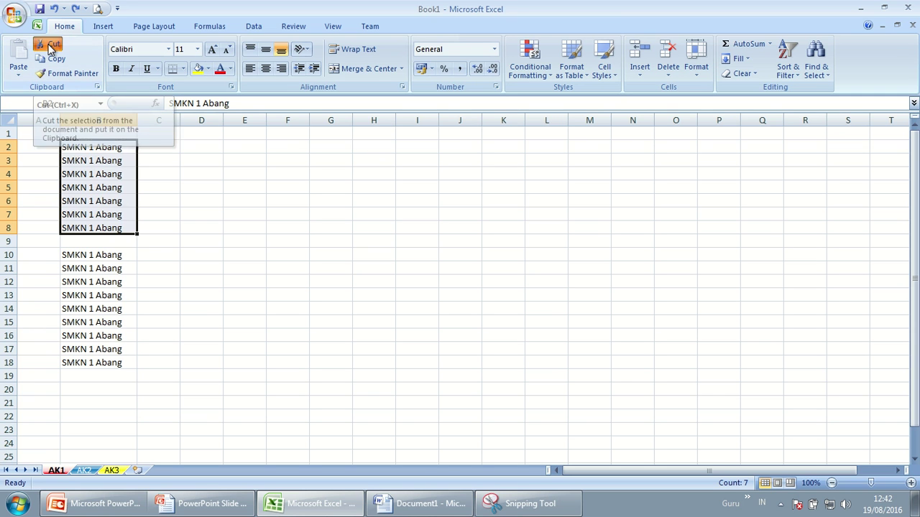
pyautogui.rightClick(97, 162)
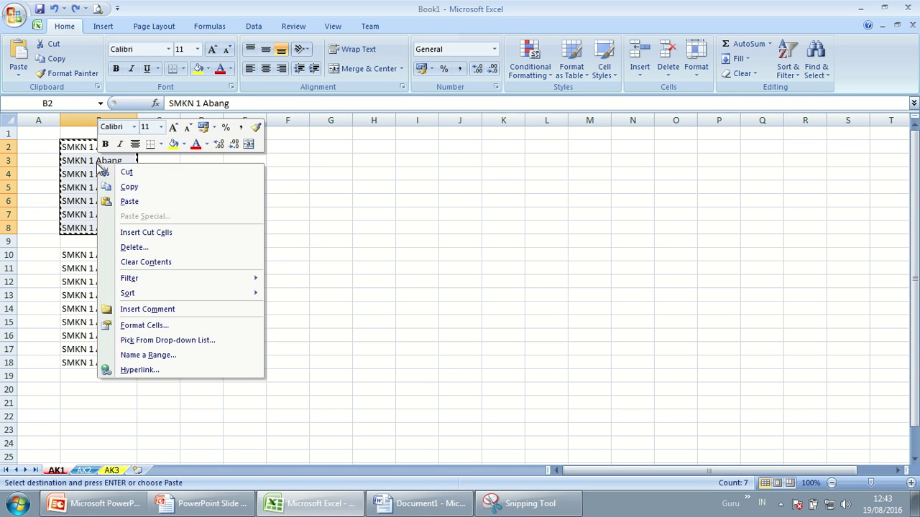
pyautogui.click(154, 171)
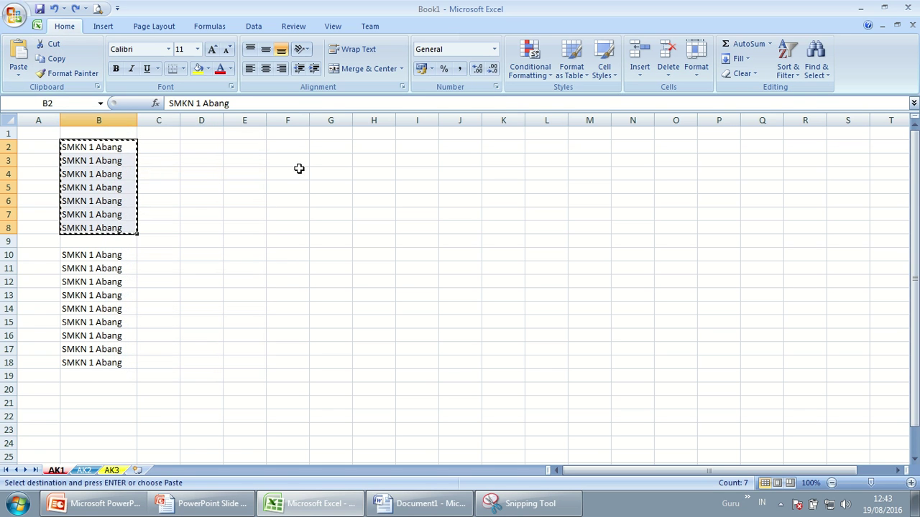
pyautogui.click(370, 146)
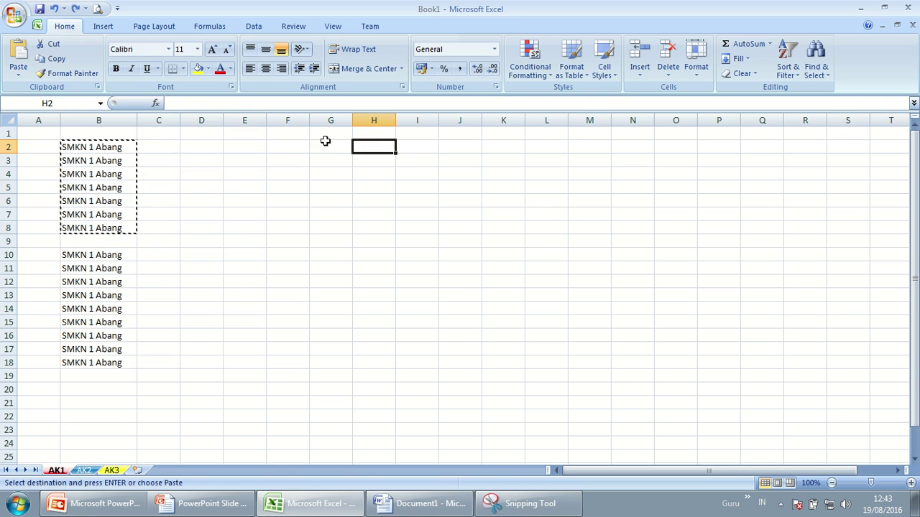
pyautogui.click(16, 61)
pyautogui.click(501, 310)
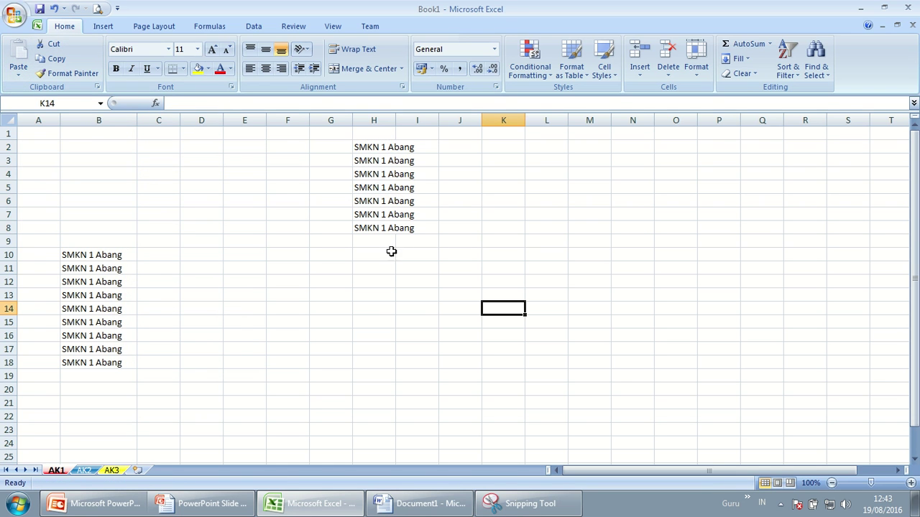
pyautogui.moveTo(396, 120); pyautogui.dragTo(436, 124)
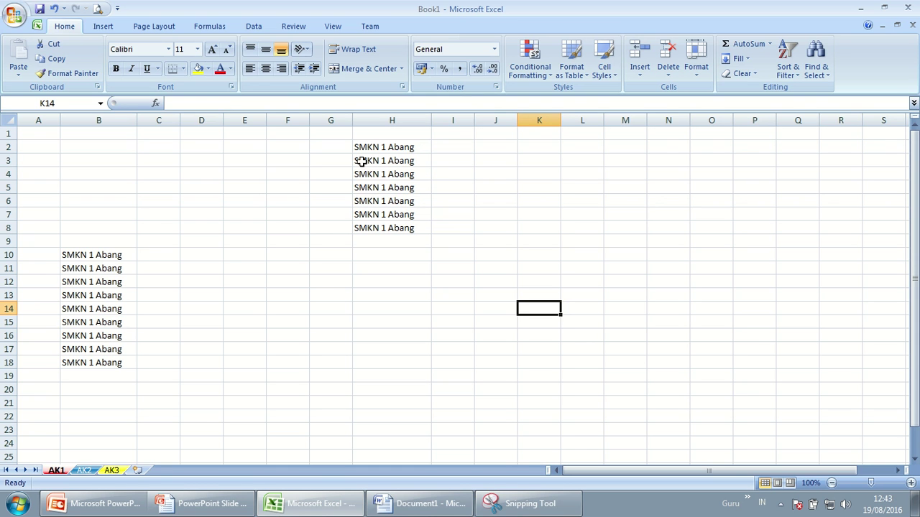
pyautogui.moveTo(361, 148); pyautogui.dragTo(380, 223)
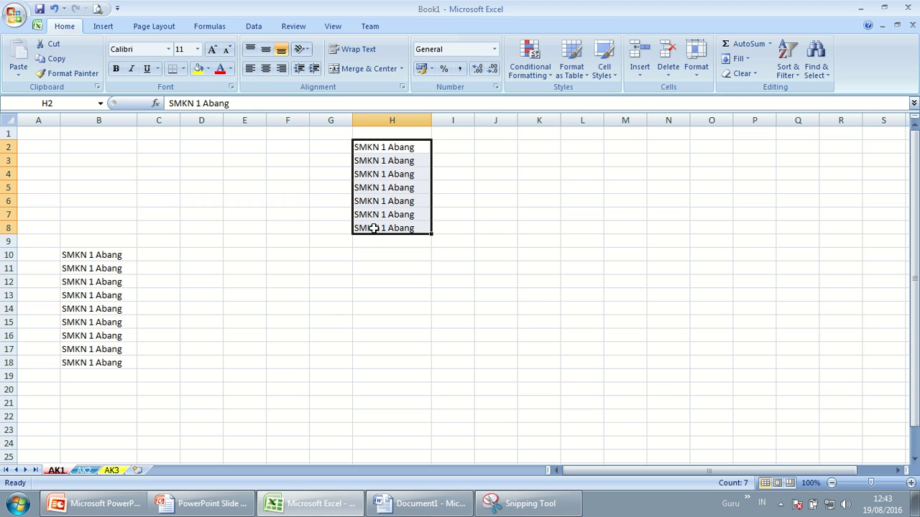
pyautogui.click(235, 296)
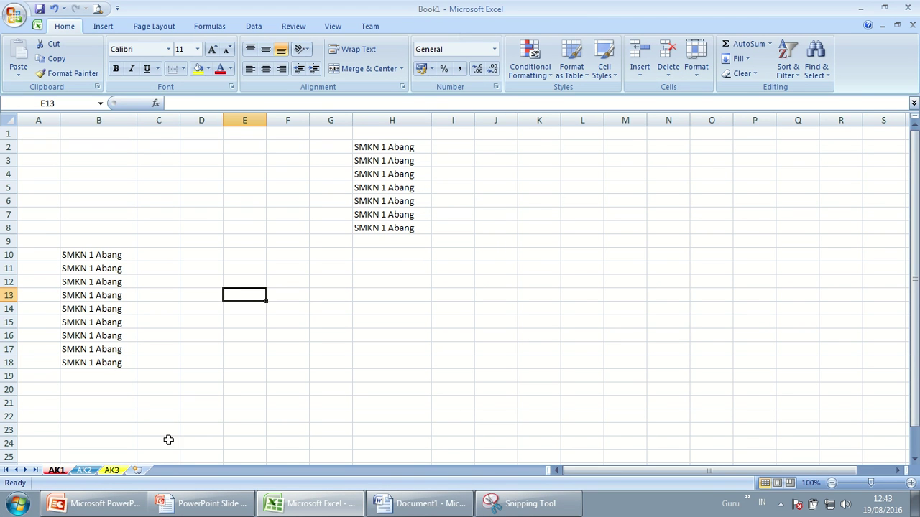
# - Delete every SMKN 1 Abang entry in the B2:H22 block
pyautogui.click(138, 162)
pyautogui.moveTo(65, 140)
pyautogui.mouseDown()
pyautogui.moveTo(254, 199)
pyautogui.moveTo(396, 416)
pyautogui.mouseUp()
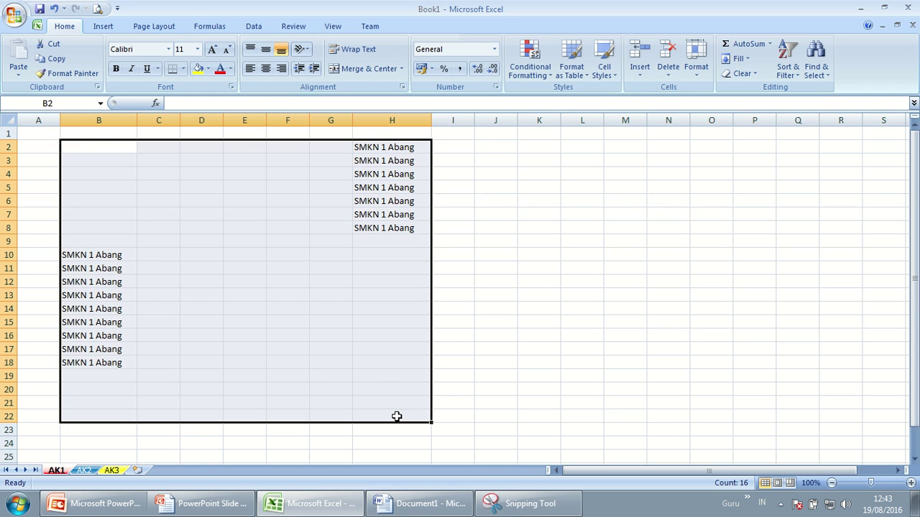
pyautogui.press('Delete')
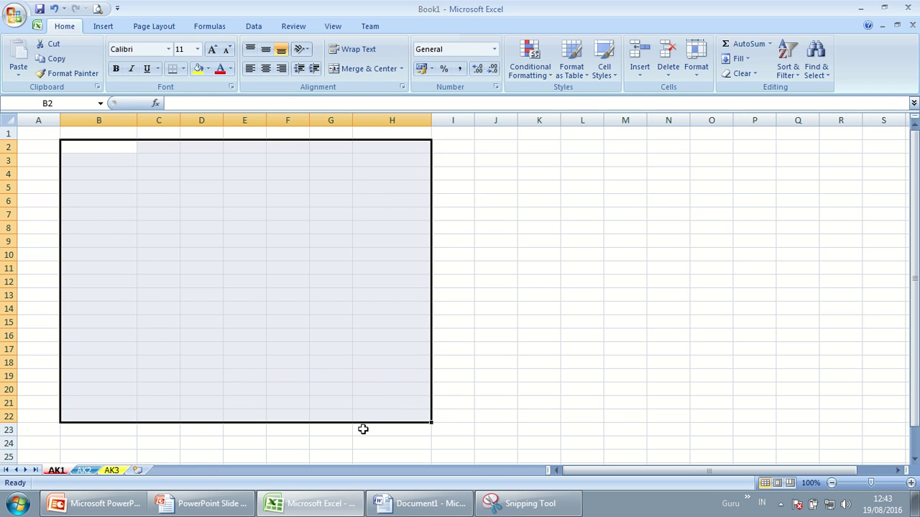
pyautogui.click(224, 334)
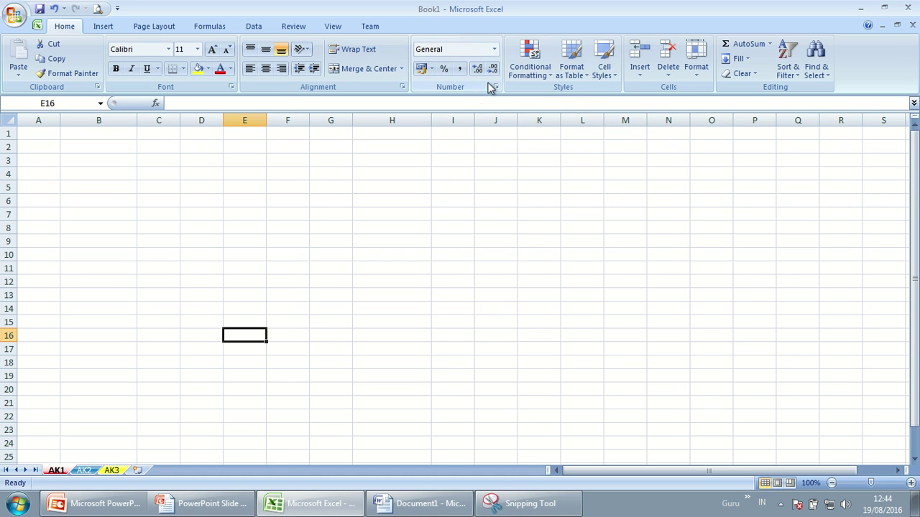
# - Narrow column B back to standard width and select B2
pyautogui.click(135, 241)
pyautogui.moveTo(138, 121); pyautogui.dragTo(108, 121)
pyautogui.click(89, 148)
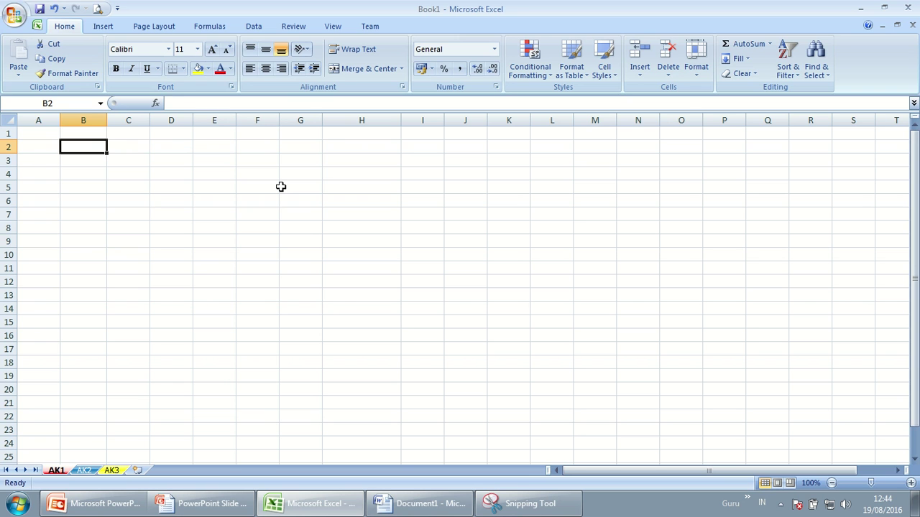
# - Enter 100000 in B2 and widen column B to fit the number
pyautogui.write('100000')
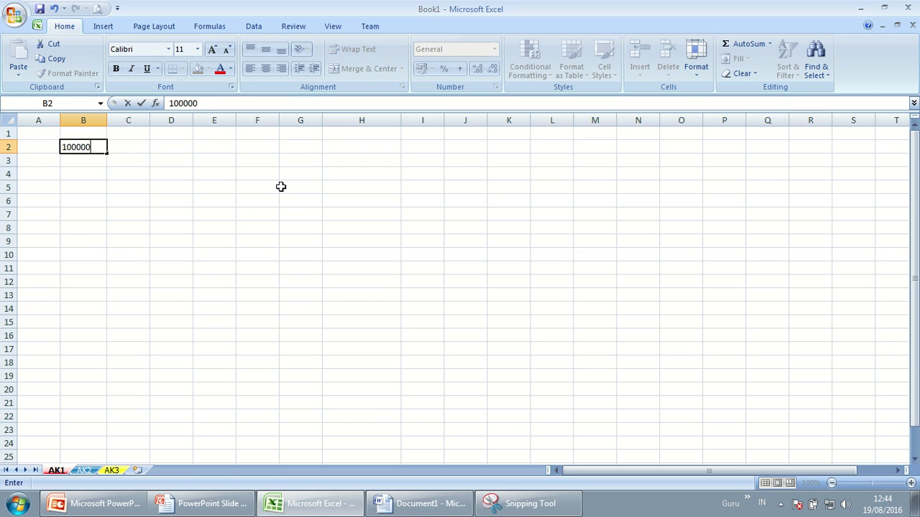
pyautogui.press('Return')
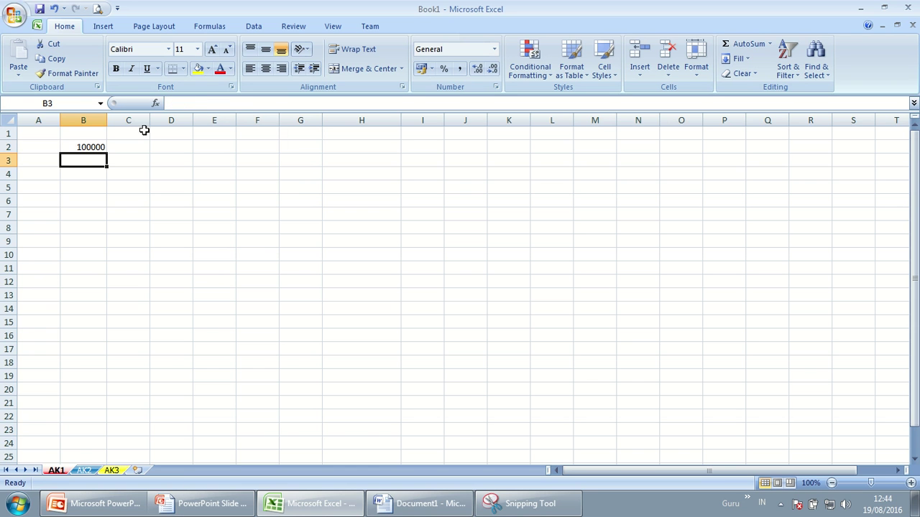
pyautogui.moveTo(106, 120); pyautogui.dragTo(132, 120)
pyautogui.click(106, 147)
pyautogui.click(120, 174)
pyautogui.click(122, 148)
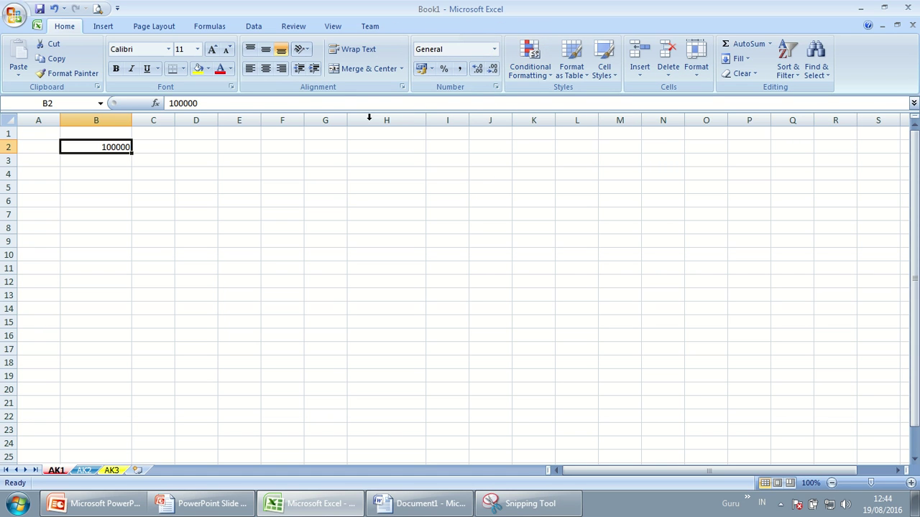
# - Browse the Number Format list and close it, leaving B2 in General format
pyautogui.click(495, 49)
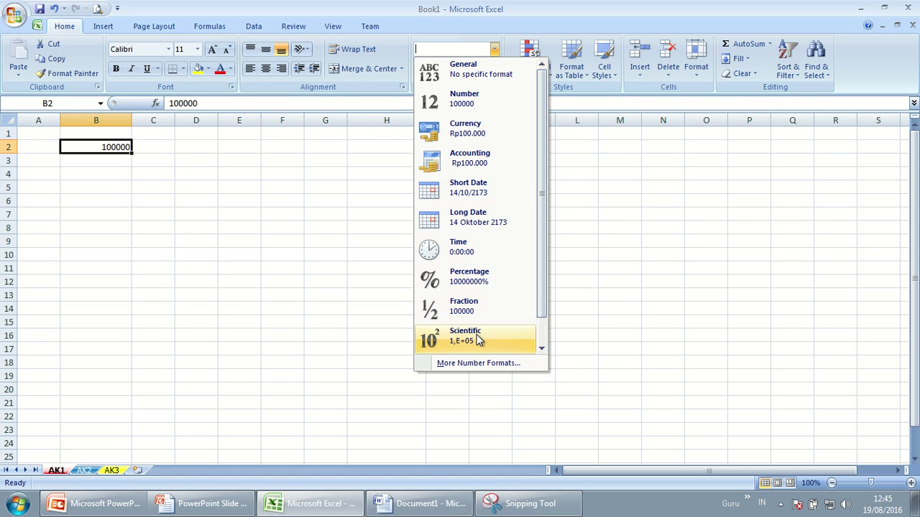
pyautogui.moveTo(543, 249); pyautogui.dragTo(544, 298)
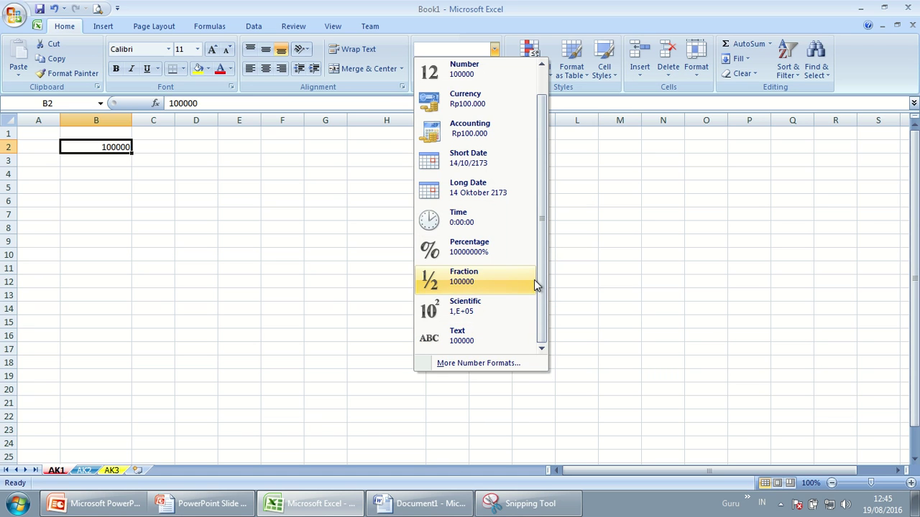
pyautogui.moveTo(545, 271); pyautogui.dragTo(544, 217)
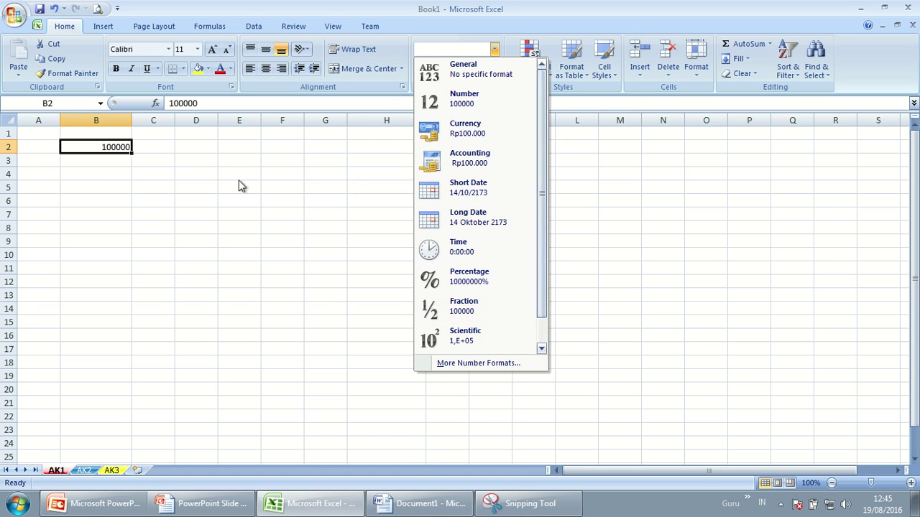
pyautogui.click(138, 170)
pyautogui.click(118, 169)
pyautogui.click(113, 147)
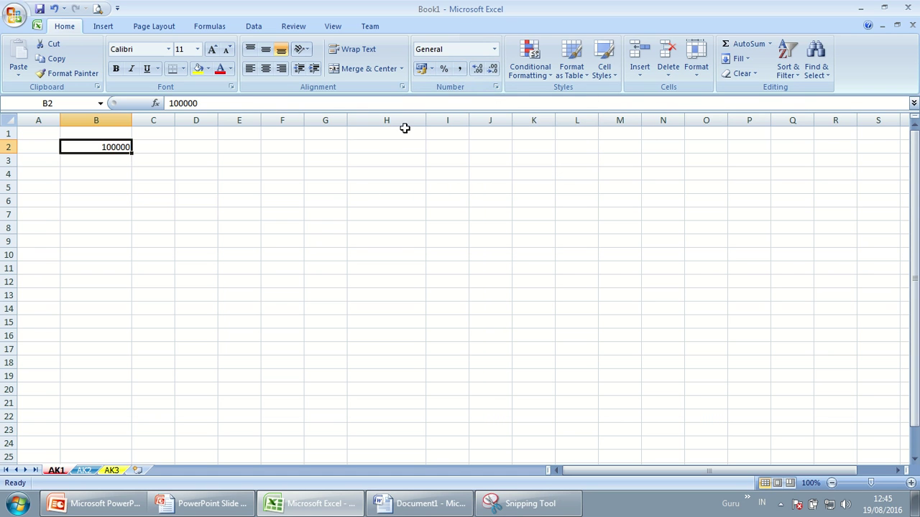
# - Give B2 thousands separators, then enter 200000, 300000 and 50000 in B3:B5
pyautogui.click(462, 69)
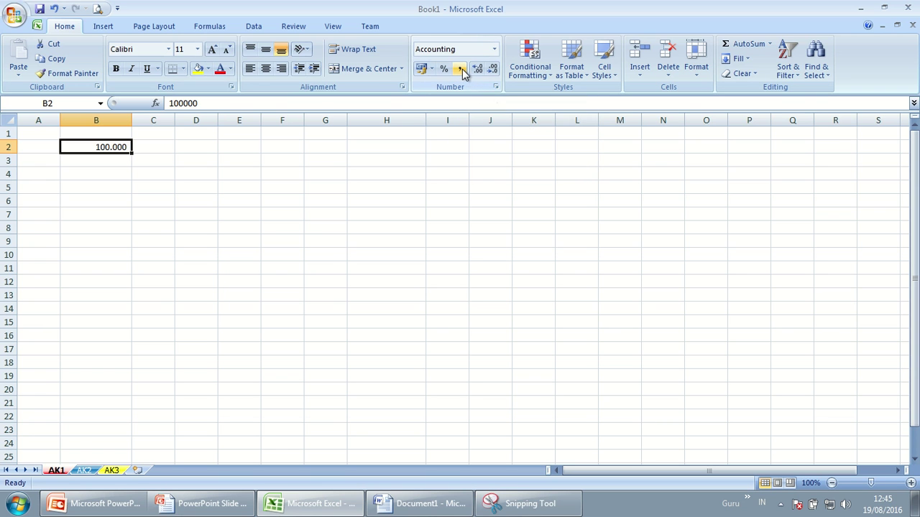
pyautogui.click(269, 274)
pyautogui.click(121, 160)
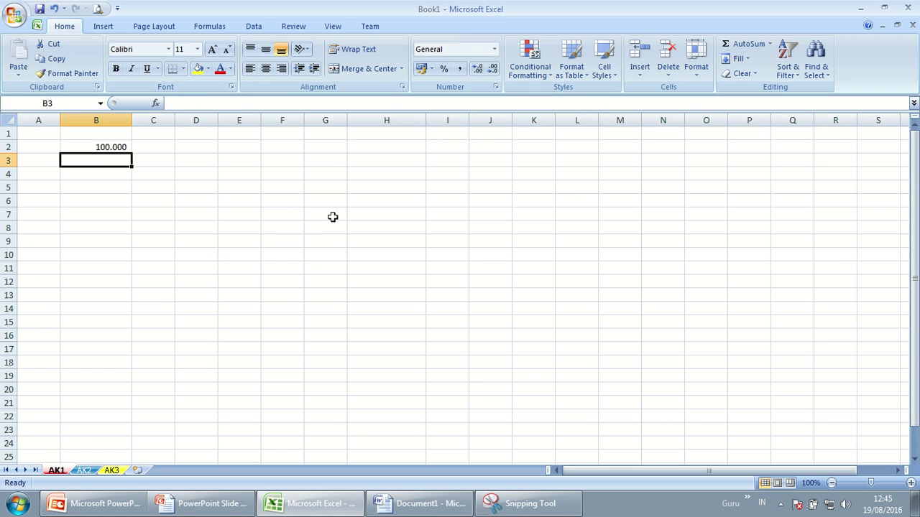
pyautogui.write('200000')
pyautogui.press('Return')
pyautogui.write('300000')
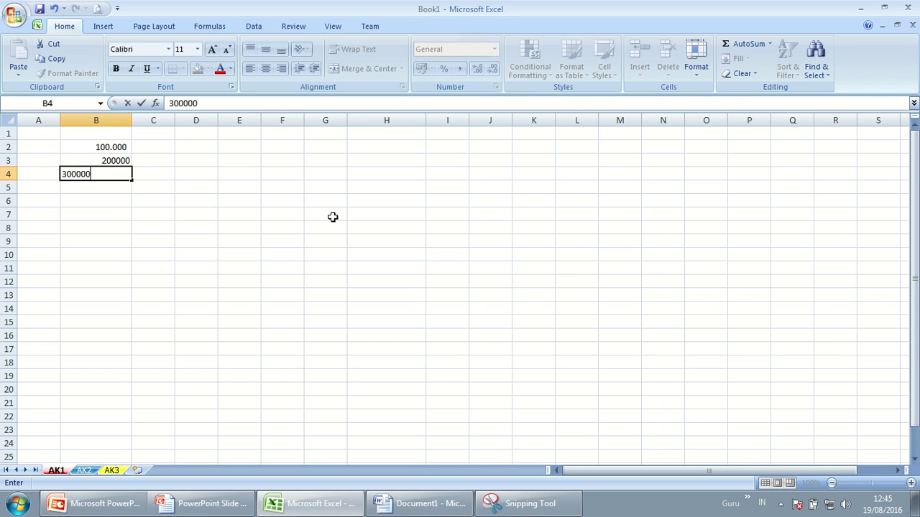
pyautogui.press('Return')
pyautogui.write('50000')
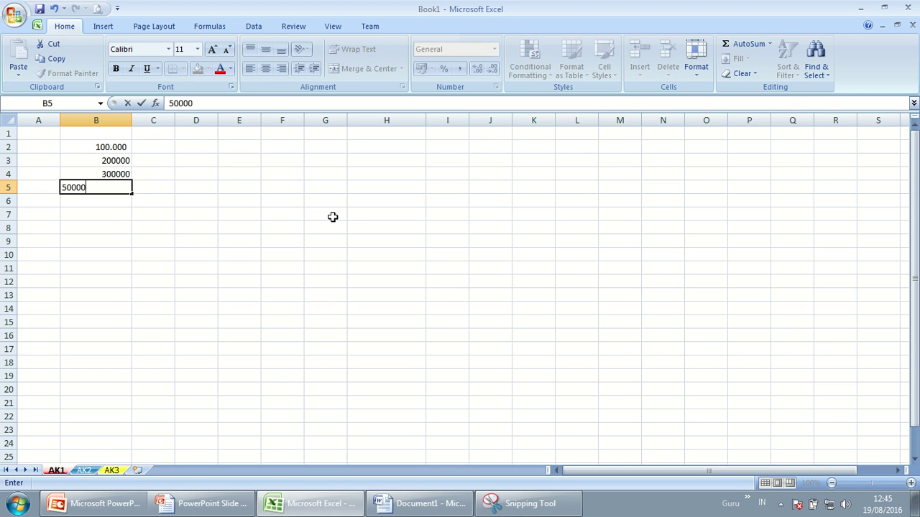
pyautogui.press('Return')
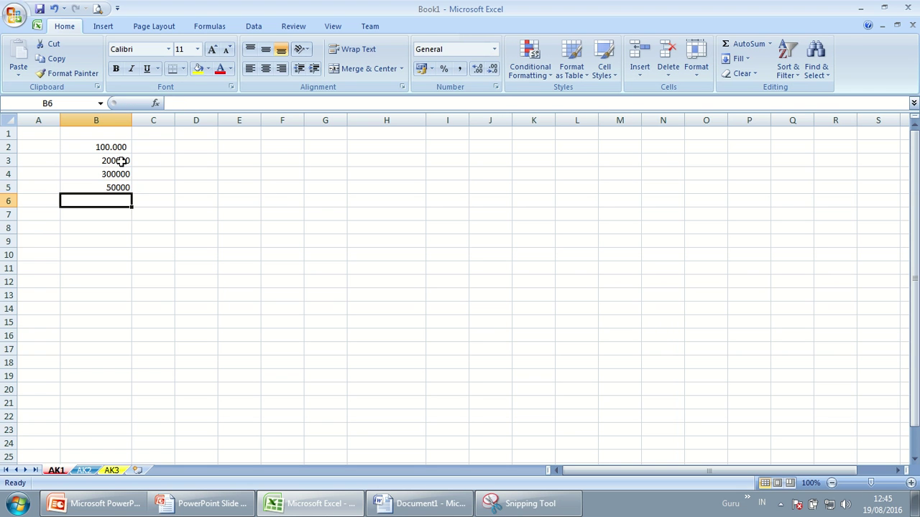
# - Apply Comma Style to B3:B5 so they show thousands separators
pyautogui.click(120, 161)
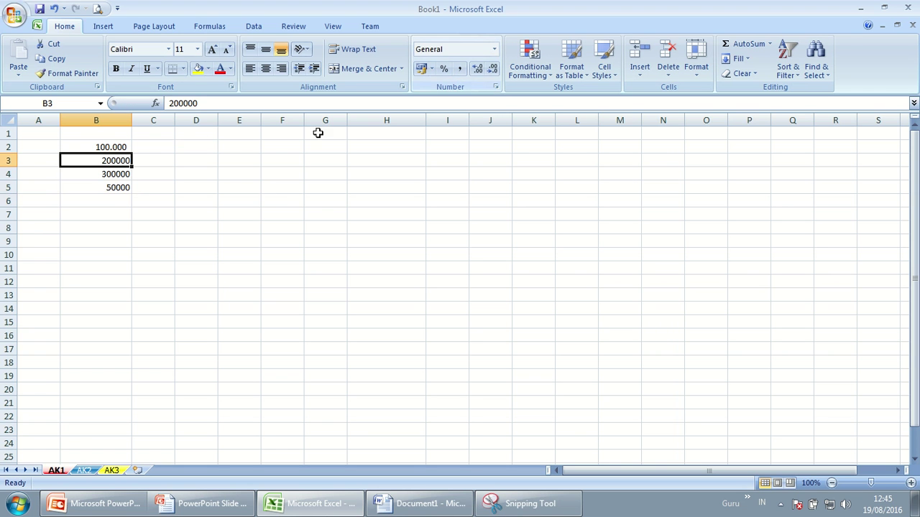
pyautogui.click(223, 184)
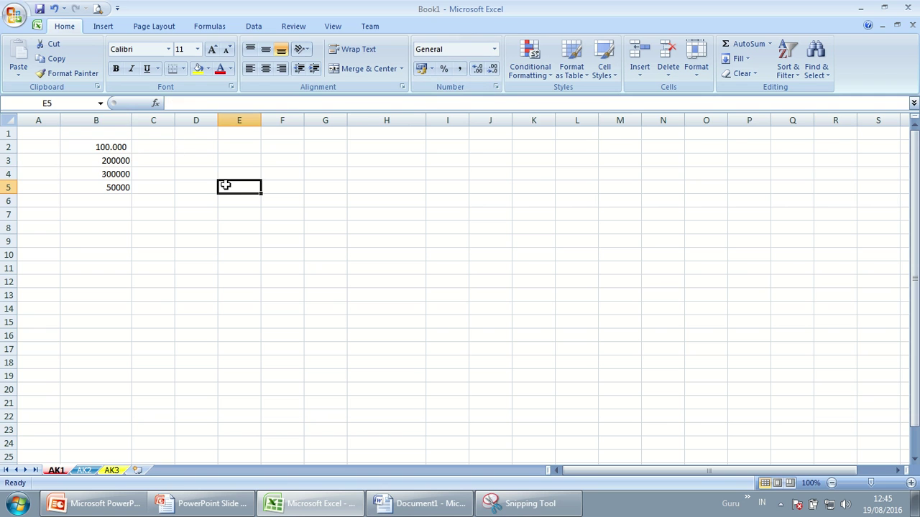
pyautogui.click(120, 164)
pyautogui.moveTo(120, 165); pyautogui.dragTo(120, 186)
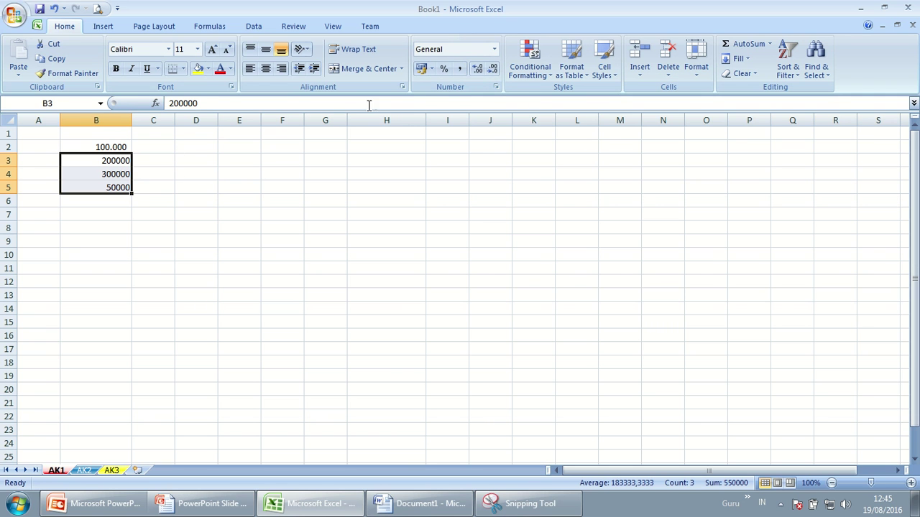
pyautogui.click(459, 72)
pyautogui.click(268, 251)
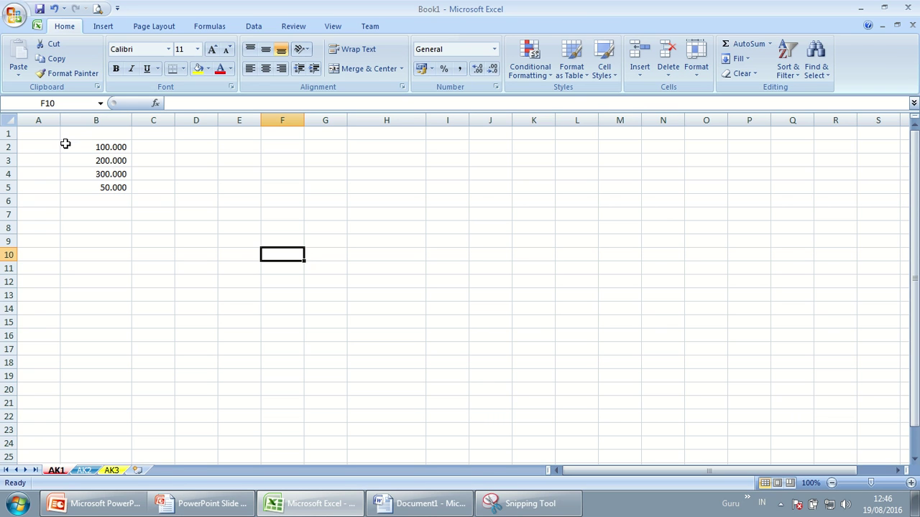
# - Try Indonesian Rupiah and then US dollar accounting currency formats on the 100.000 amount in B2
pyautogui.click(101, 147)
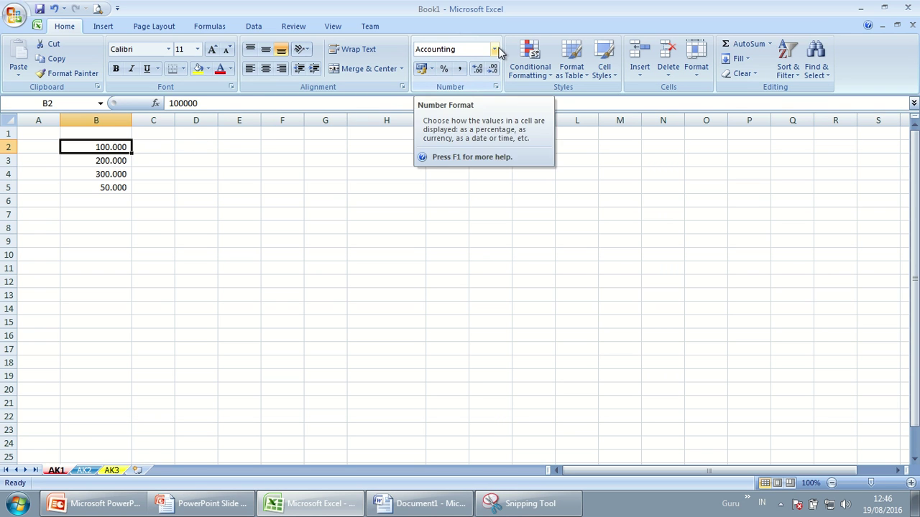
pyautogui.click(431, 69)
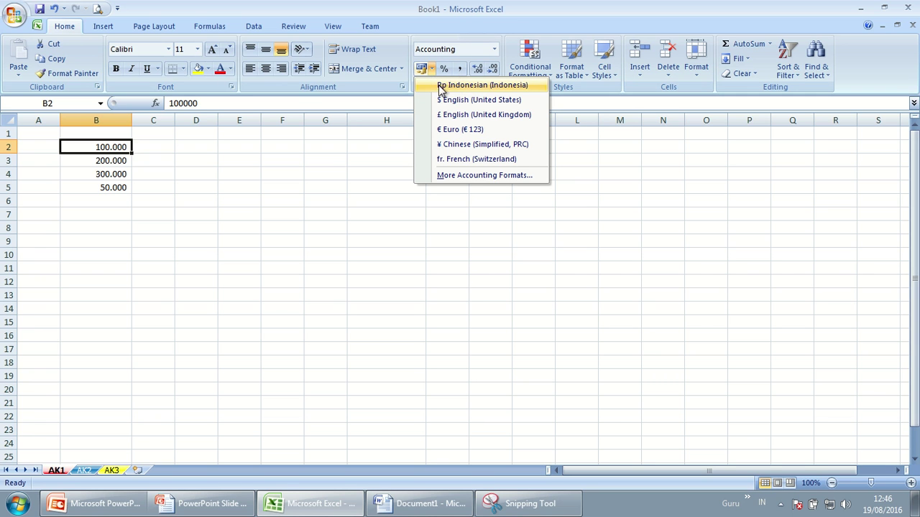
pyautogui.click(482, 86)
pyautogui.click(271, 205)
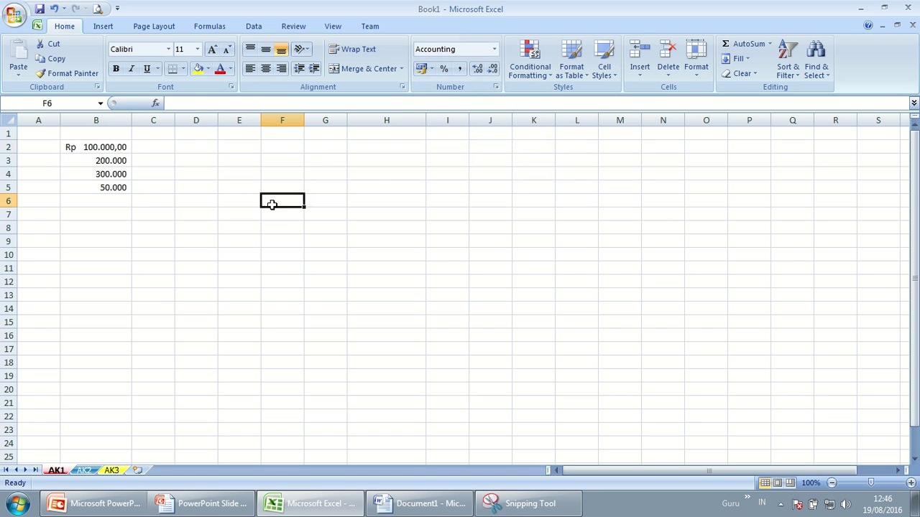
pyautogui.click(118, 147)
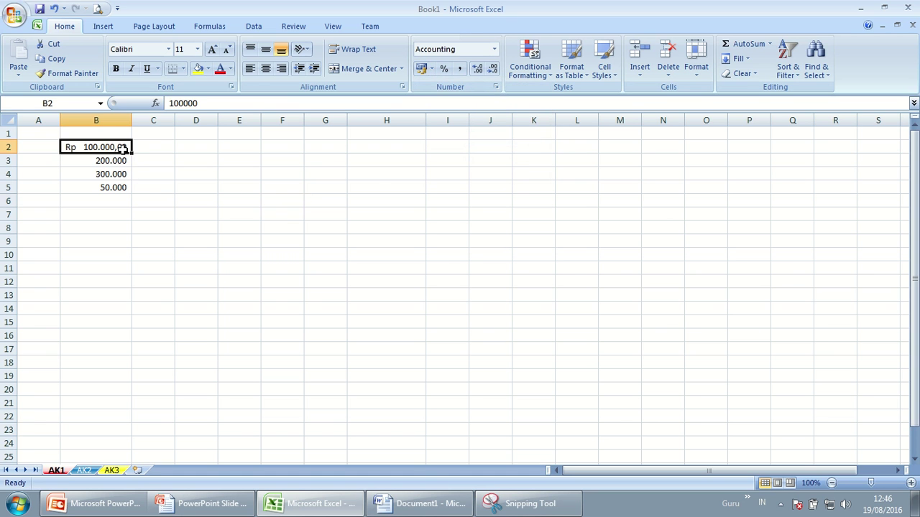
pyautogui.click(431, 71)
pyautogui.click(467, 96)
pyautogui.click(275, 217)
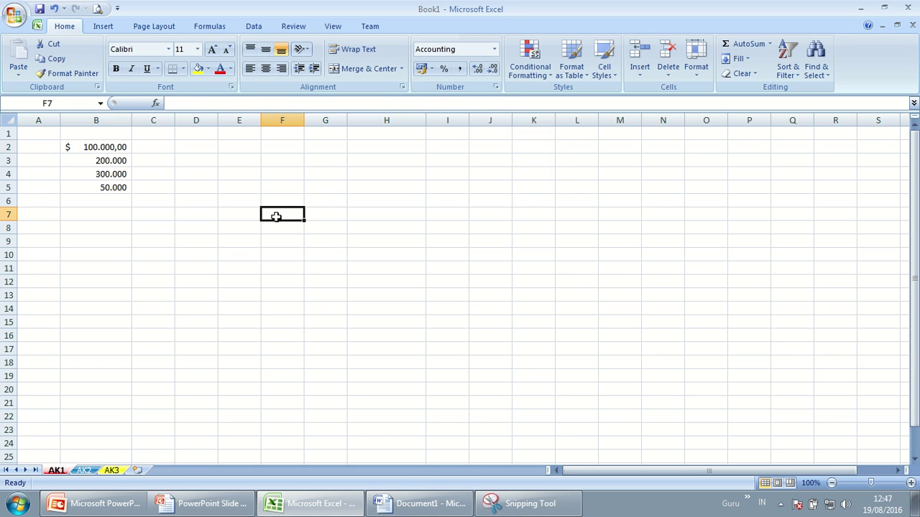
# - Switch B2 between Accounting and Currency formats, settling on Accounting so it reads Rp 100.000
pyautogui.click(118, 147)
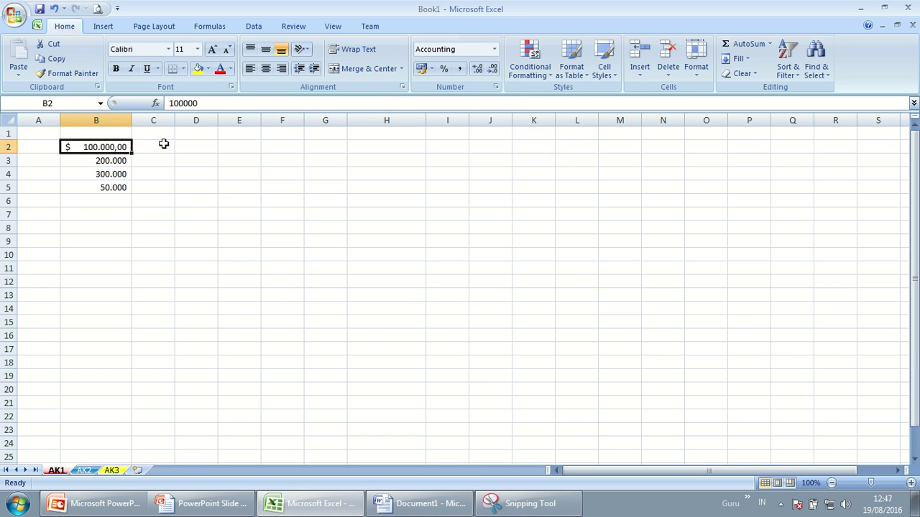
pyautogui.click(494, 49)
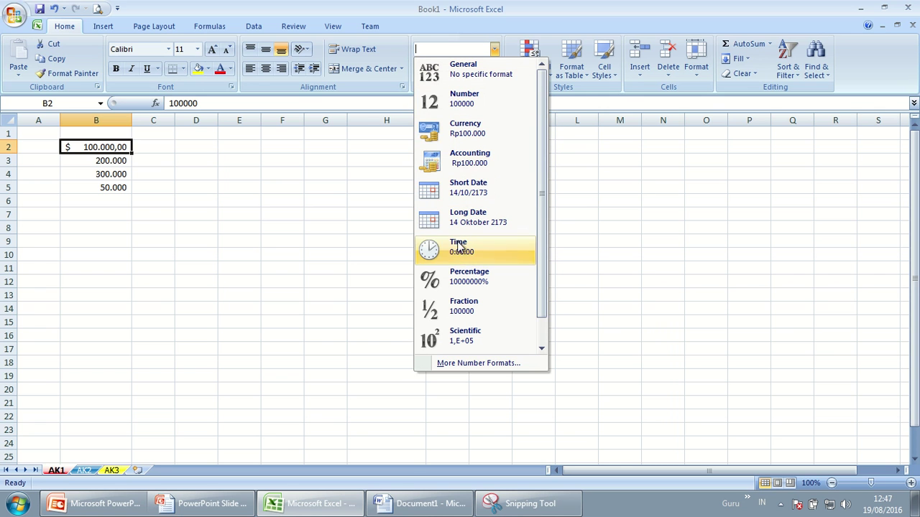
pyautogui.click(469, 158)
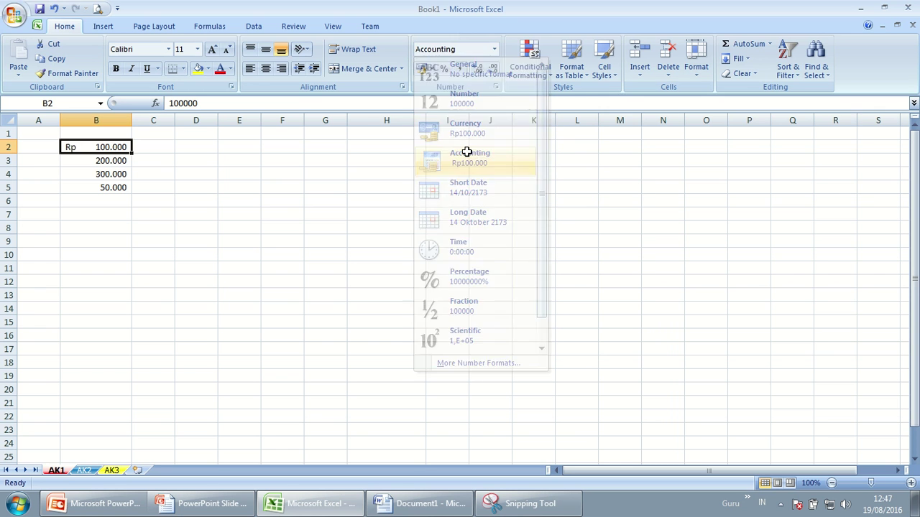
pyautogui.click(495, 50)
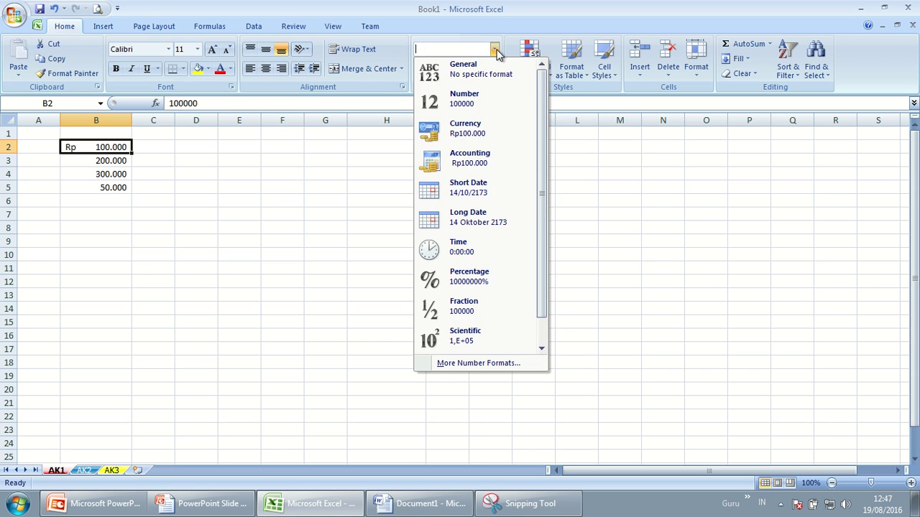
pyautogui.click(480, 138)
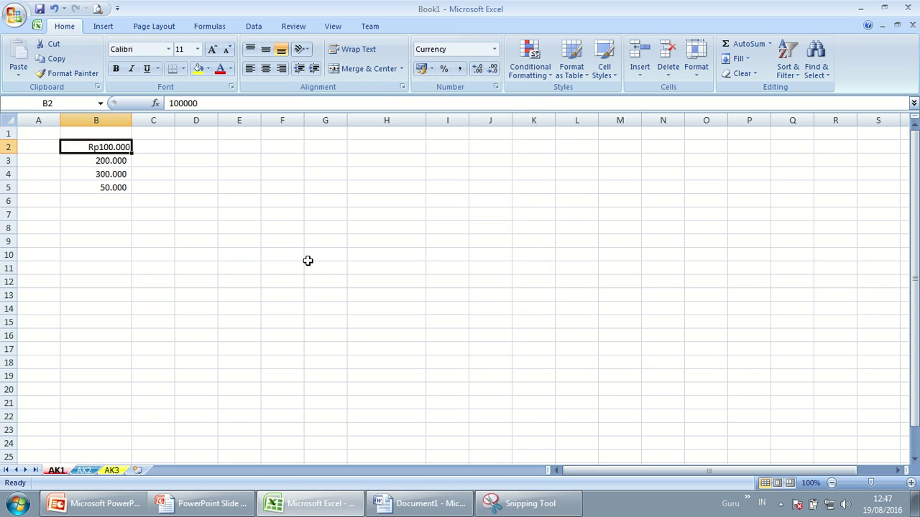
pyautogui.click(115, 160)
pyautogui.click(119, 147)
pyautogui.click(495, 49)
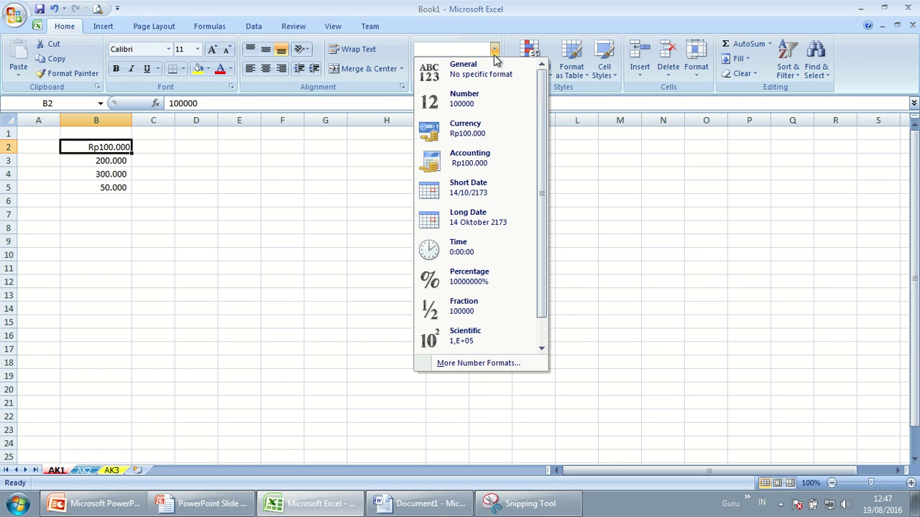
pyautogui.click(471, 158)
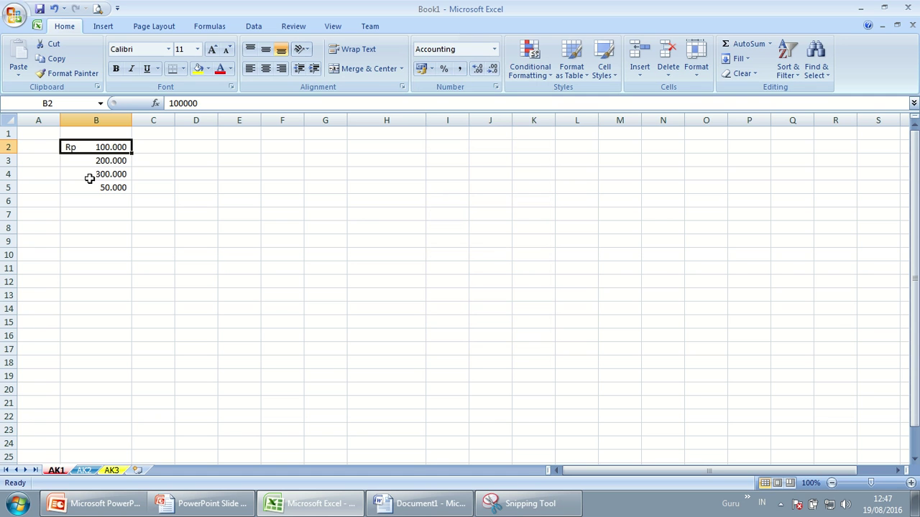
# - Format B3:B5 as Accounting after briefly trying Currency, showing Rp 200.000, Rp 300.000 and Rp 50.000
pyautogui.click(219, 161)
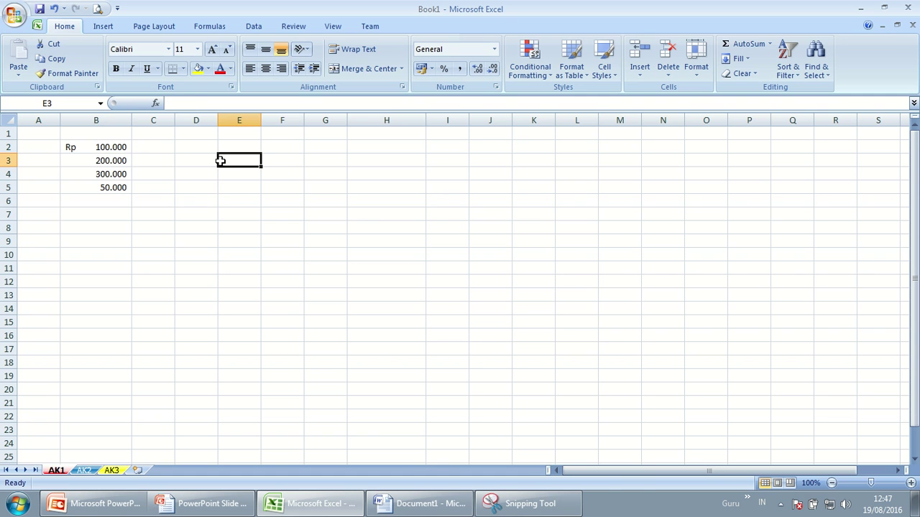
pyautogui.moveTo(106, 162); pyautogui.dragTo(109, 188)
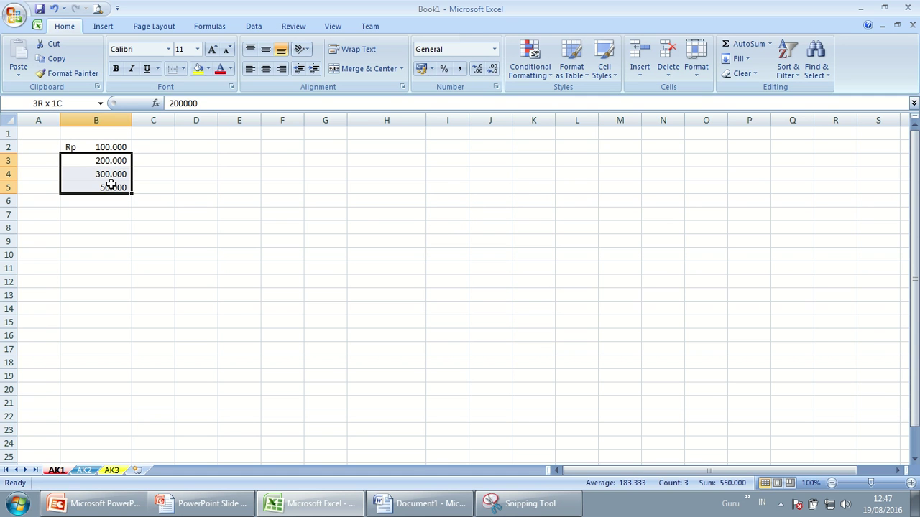
pyautogui.click(495, 50)
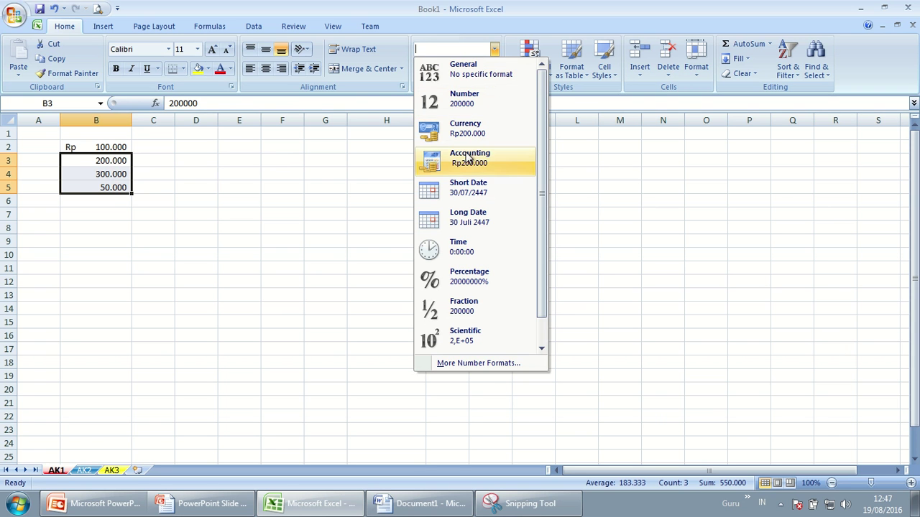
pyautogui.click(467, 156)
pyautogui.click(495, 50)
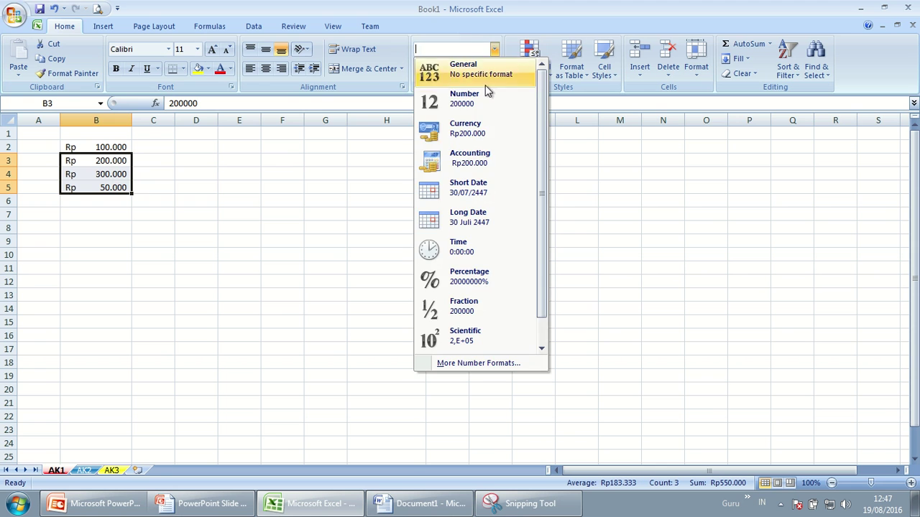
pyautogui.click(479, 125)
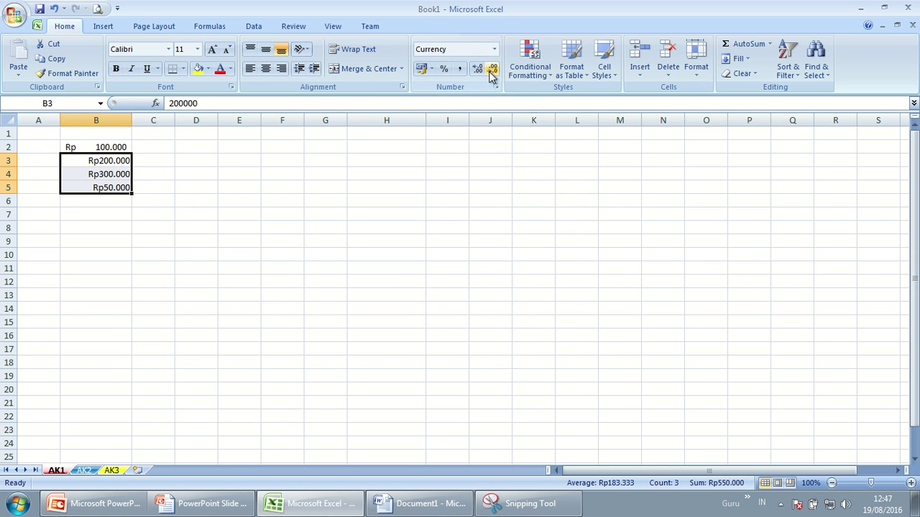
pyautogui.click(495, 50)
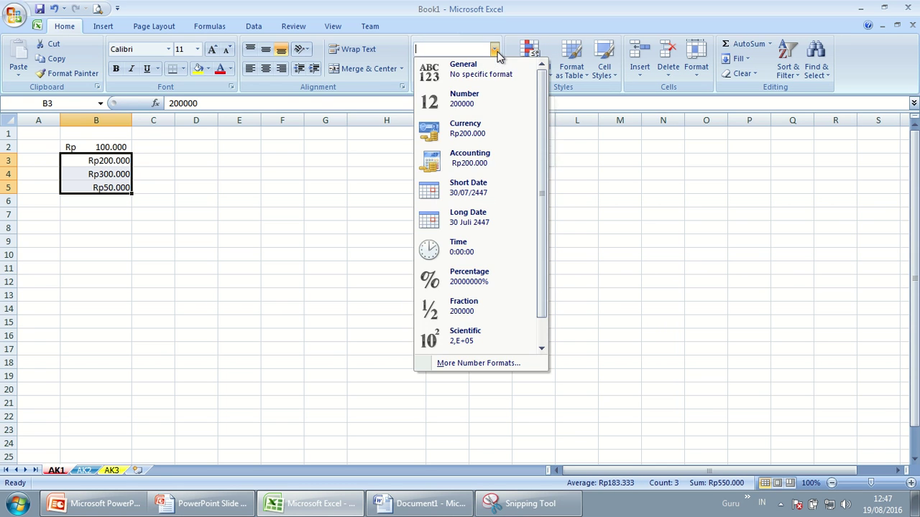
pyautogui.click(470, 155)
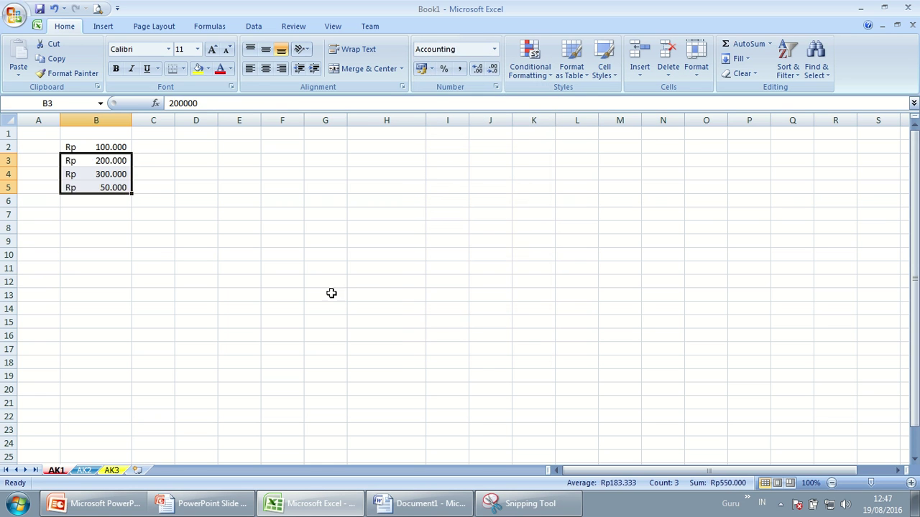
pyautogui.click(331, 293)
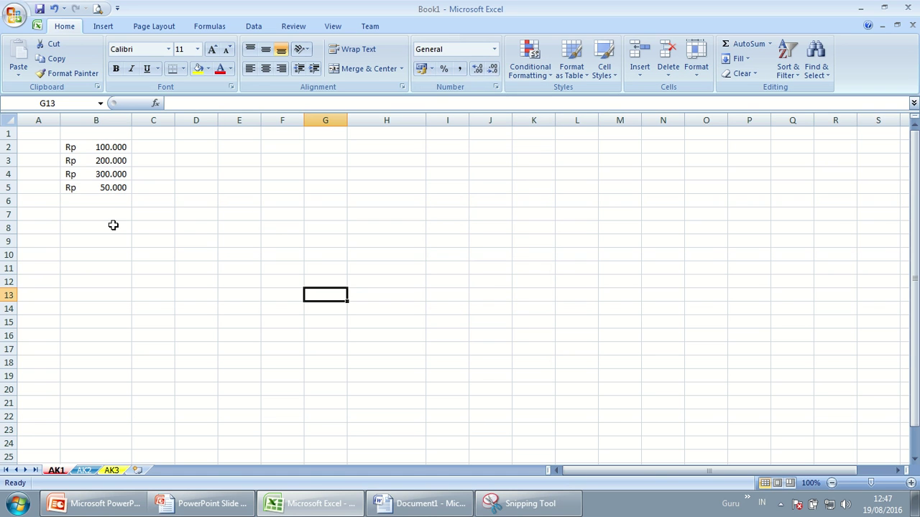
# - Enter the value 15,76 in cell B7
pyautogui.click(113, 217)
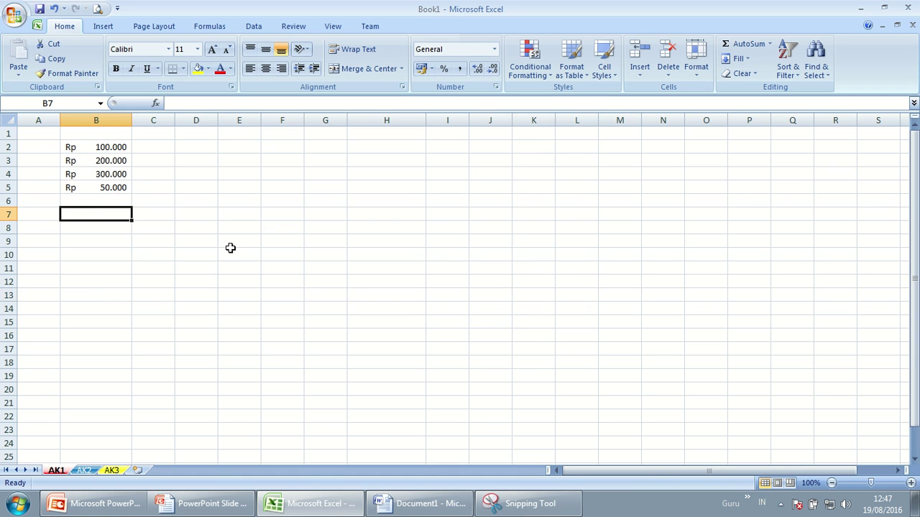
pyautogui.write('15')
pyautogui.write(',76')
pyautogui.press('Return')
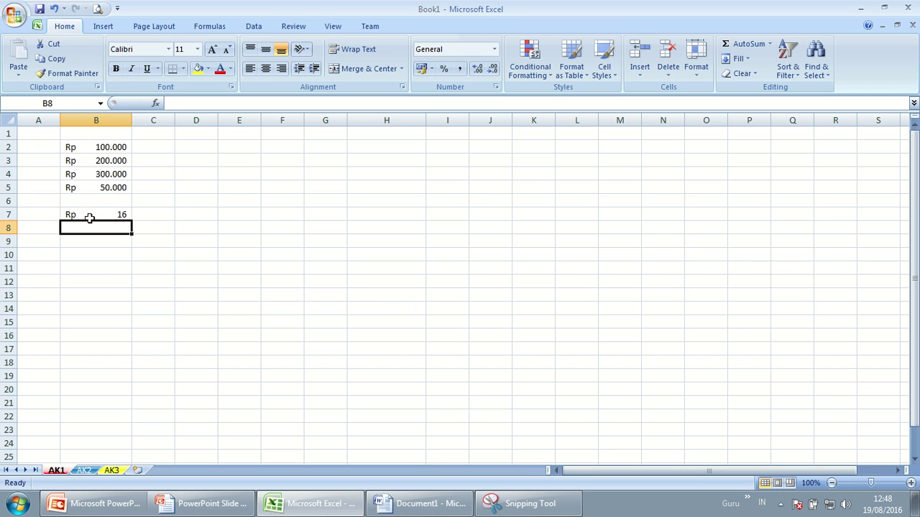
pyautogui.click(91, 215)
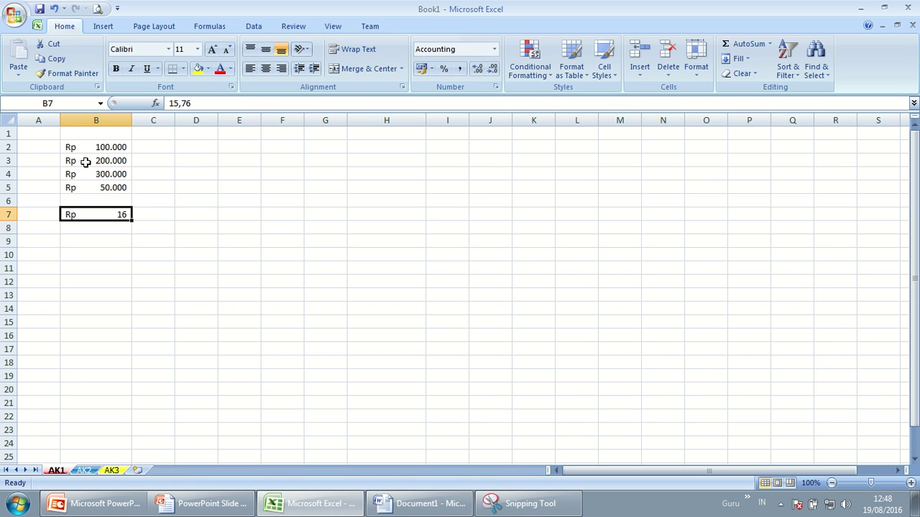
# - Set B7 to General format, after briefly trying Accounting, so it shows 15,76
pyautogui.click(494, 49)
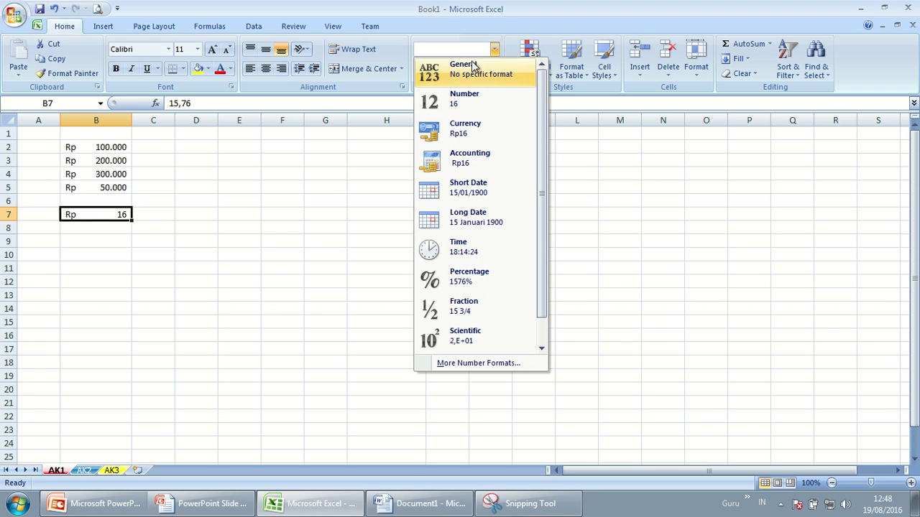
pyautogui.click(485, 73)
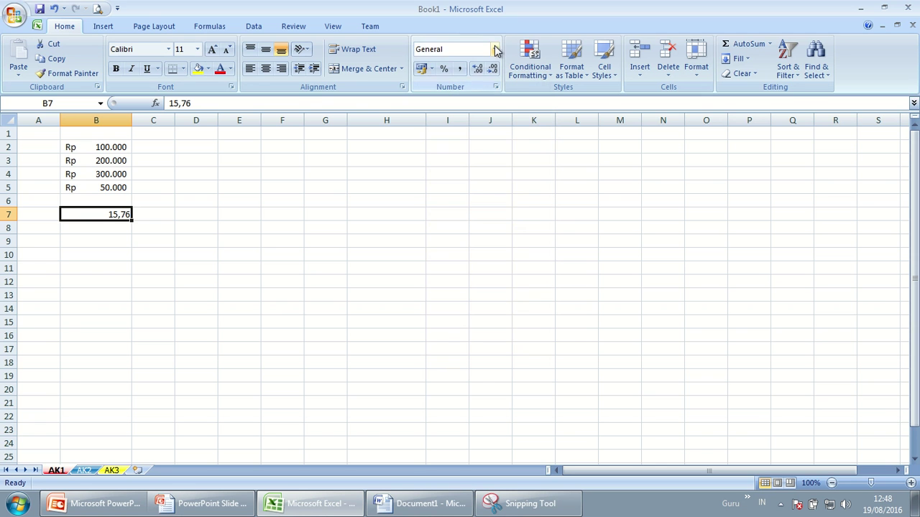
pyautogui.click(494, 49)
pyautogui.click(478, 158)
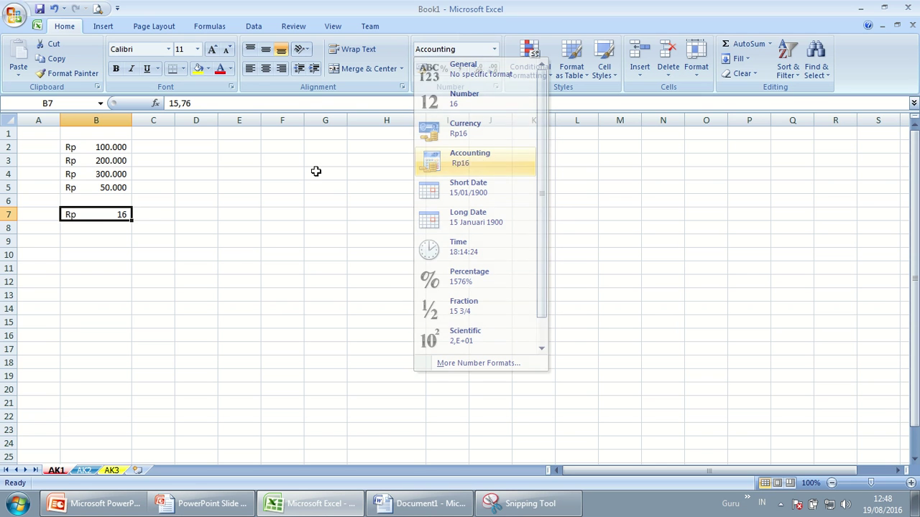
pyautogui.click(494, 49)
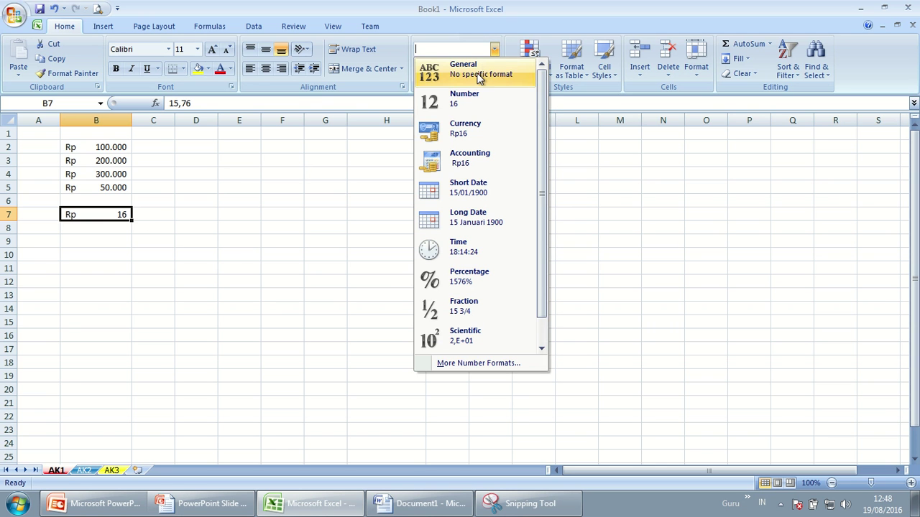
pyautogui.click(479, 74)
pyautogui.click(383, 228)
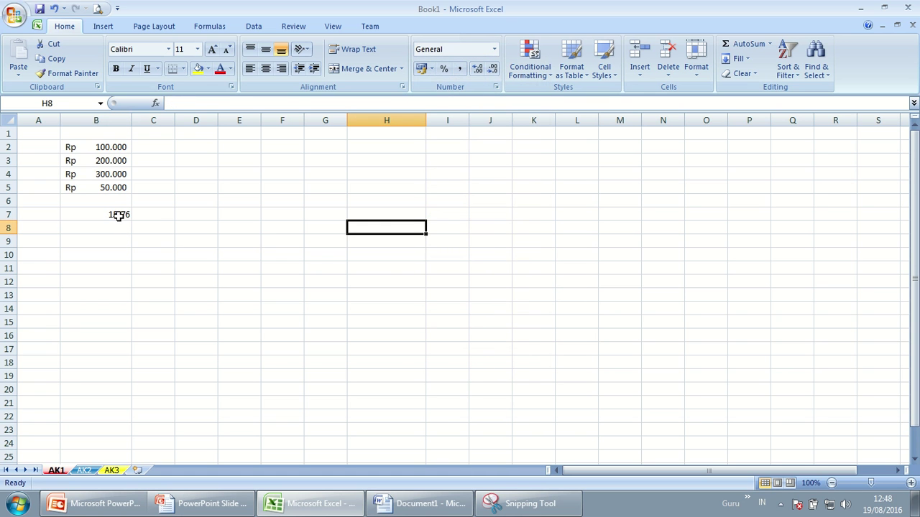
pyautogui.click(119, 217)
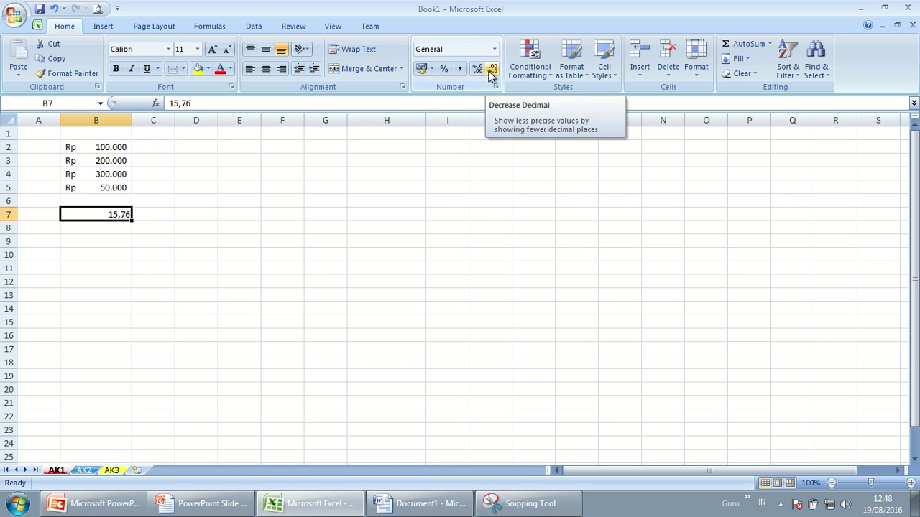
# - Add two decimal places to B7, then remove three so it displays the whole number 16
pyautogui.click(478, 71)
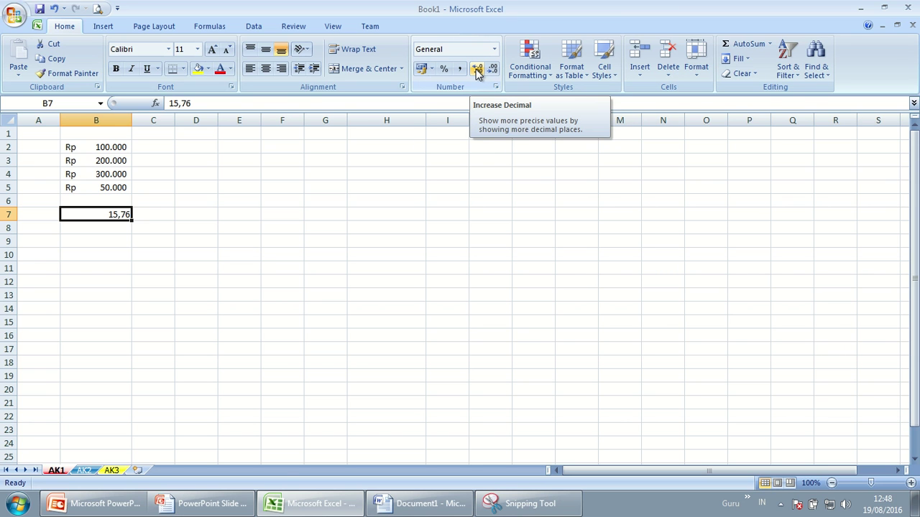
pyautogui.click(478, 70)
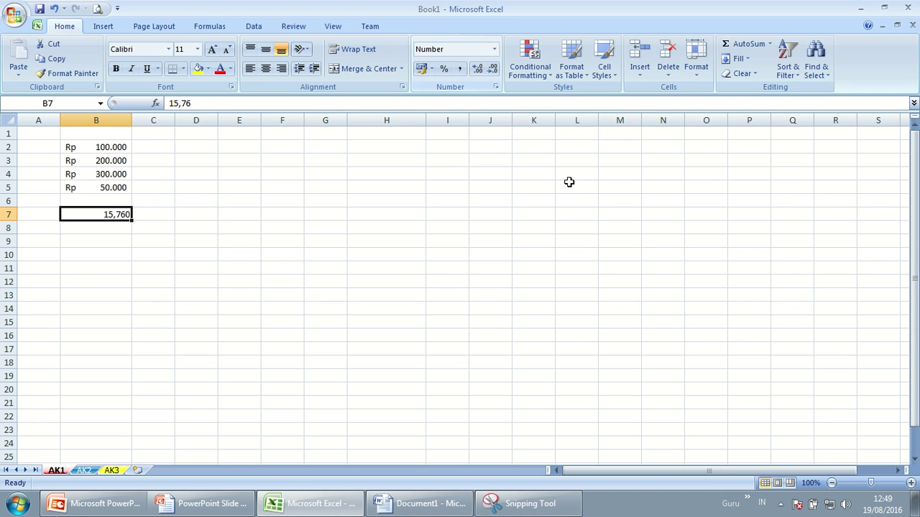
pyautogui.moveTo(870, 483); pyautogui.dragTo(884, 483)
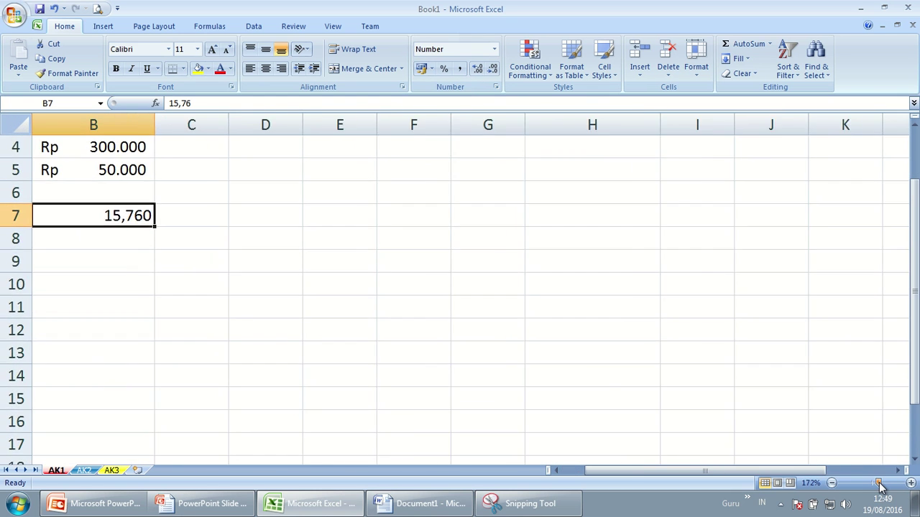
pyautogui.scroll(2, 530, 360)
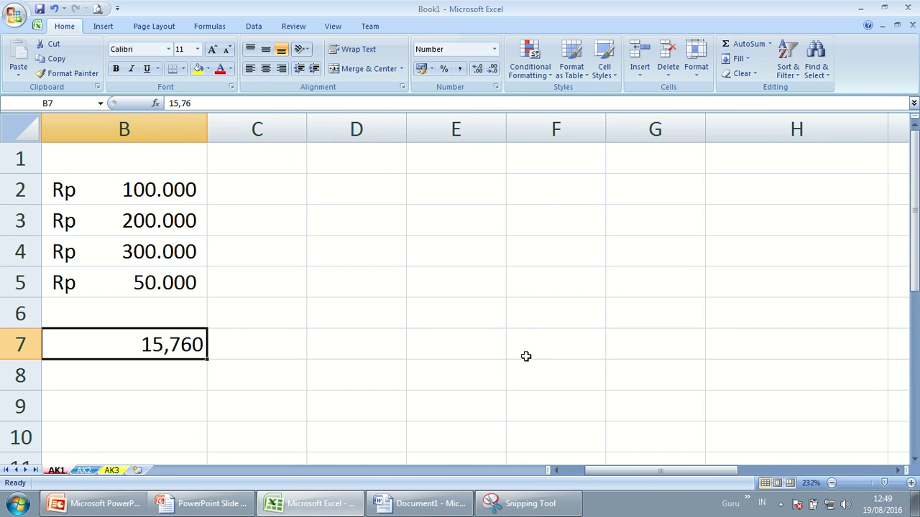
pyautogui.click(494, 71)
pyautogui.click(494, 70)
pyautogui.click(494, 69)
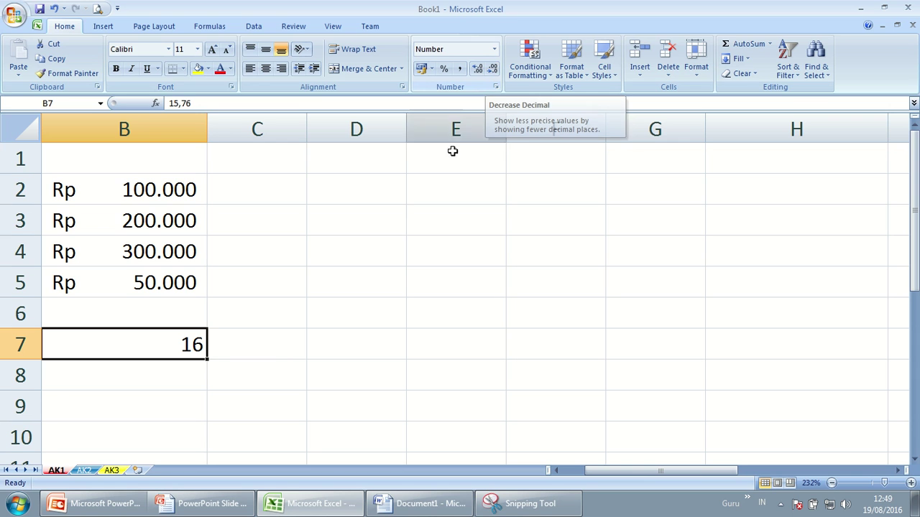
pyautogui.click(446, 219)
pyautogui.click(254, 250)
pyautogui.click(344, 189)
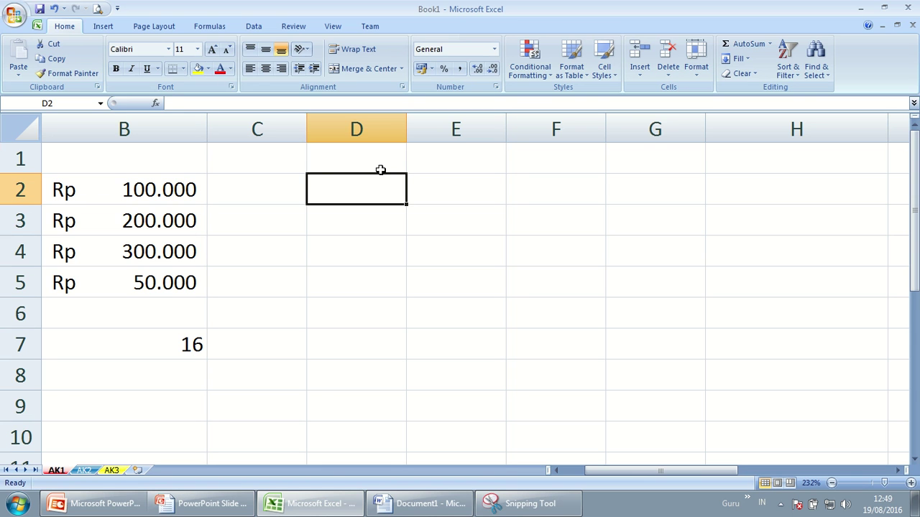
# - Enter the date 15/08/2016 in D2 and apply the Short Date format
pyautogui.write('15/08/2016')
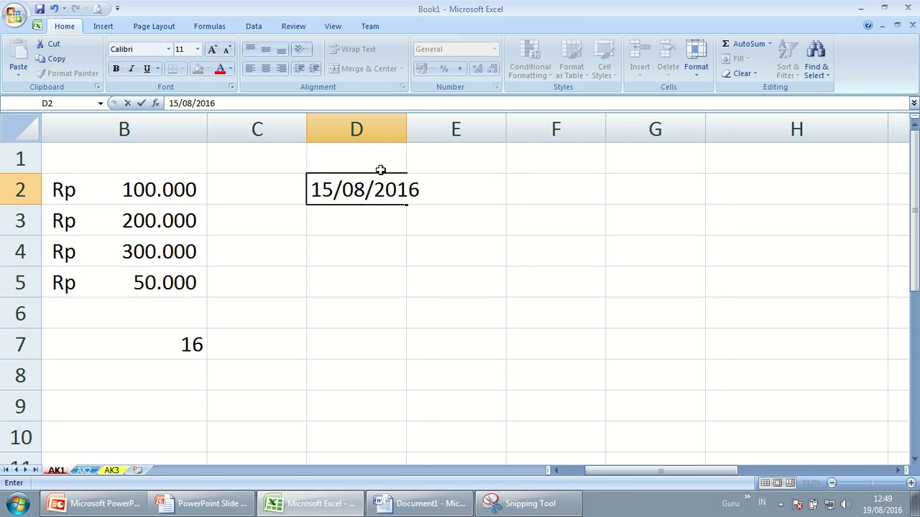
pyautogui.press('Return')
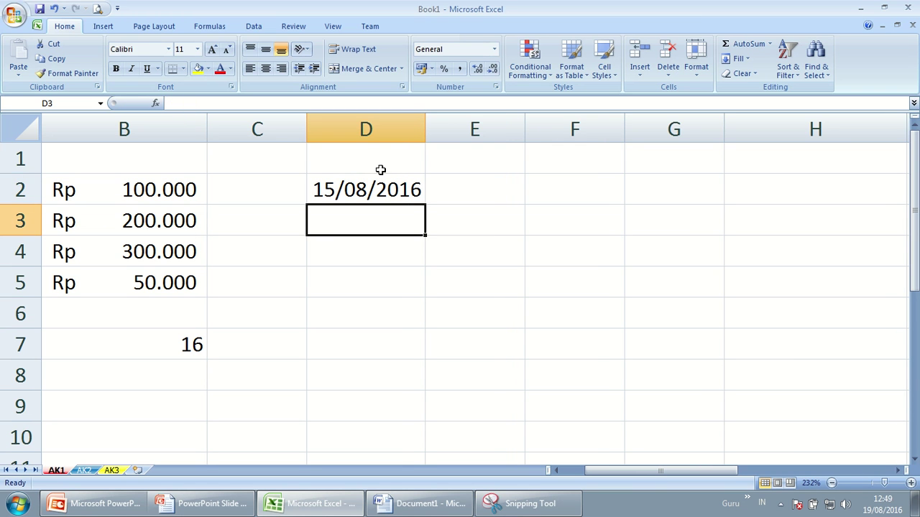
pyautogui.click(355, 194)
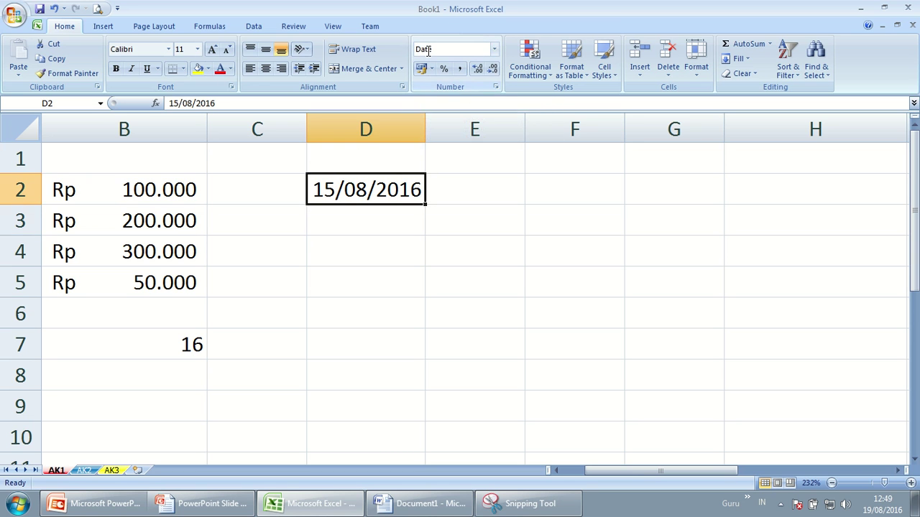
pyautogui.click(380, 222)
pyautogui.click(388, 190)
pyautogui.click(495, 51)
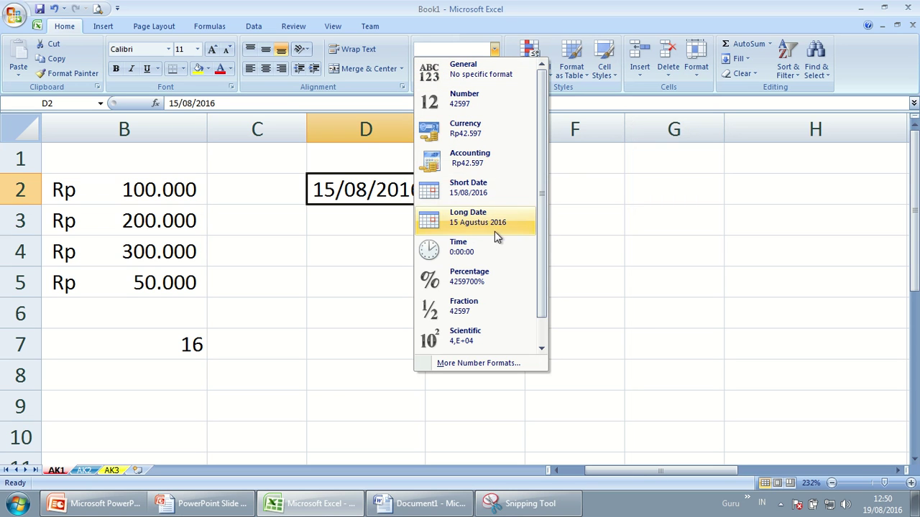
pyautogui.click(478, 189)
# - Display D2 as the long date 15 Agustus 2016, after briefly toggling back to short date
pyautogui.click(390, 222)
pyautogui.click(390, 184)
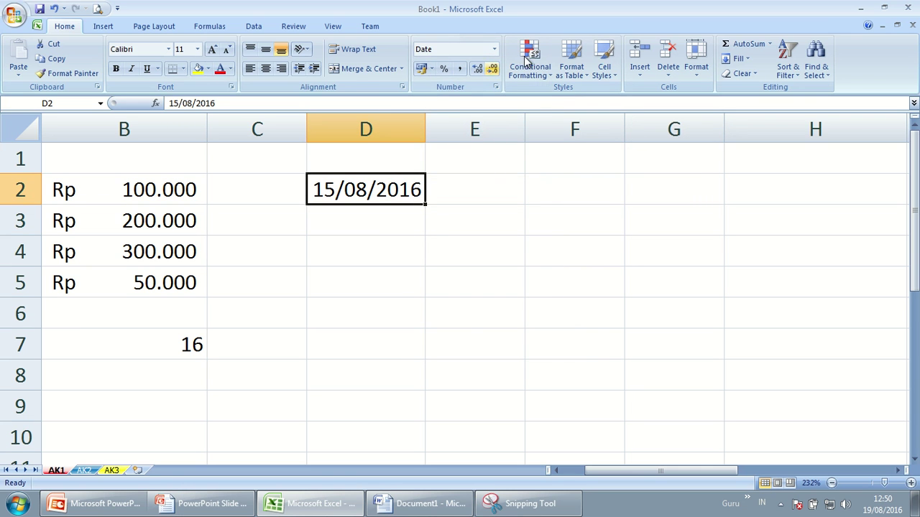
pyautogui.click(495, 49)
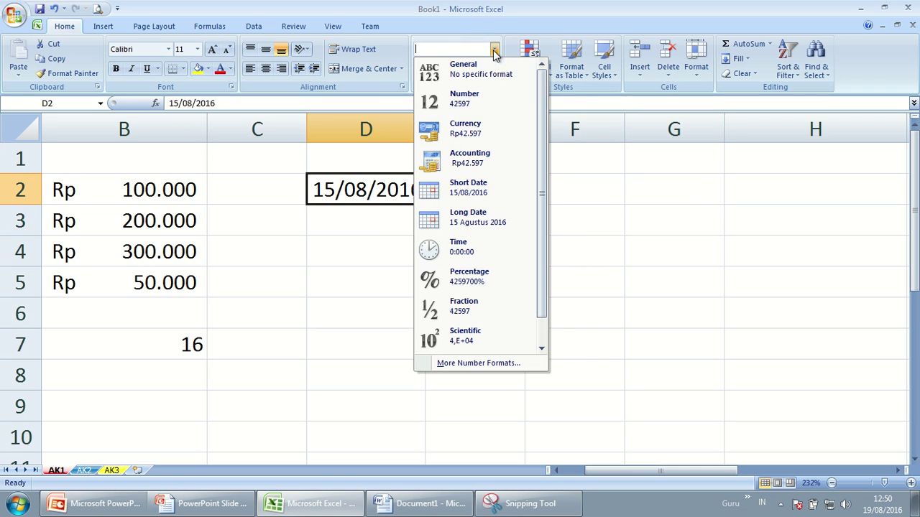
pyautogui.click(480, 226)
pyautogui.click(427, 303)
pyautogui.click(392, 201)
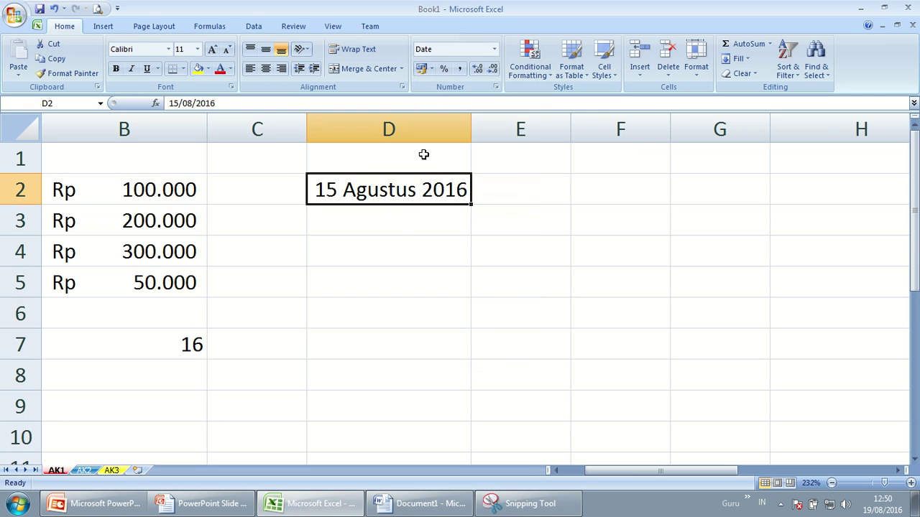
pyautogui.click(495, 50)
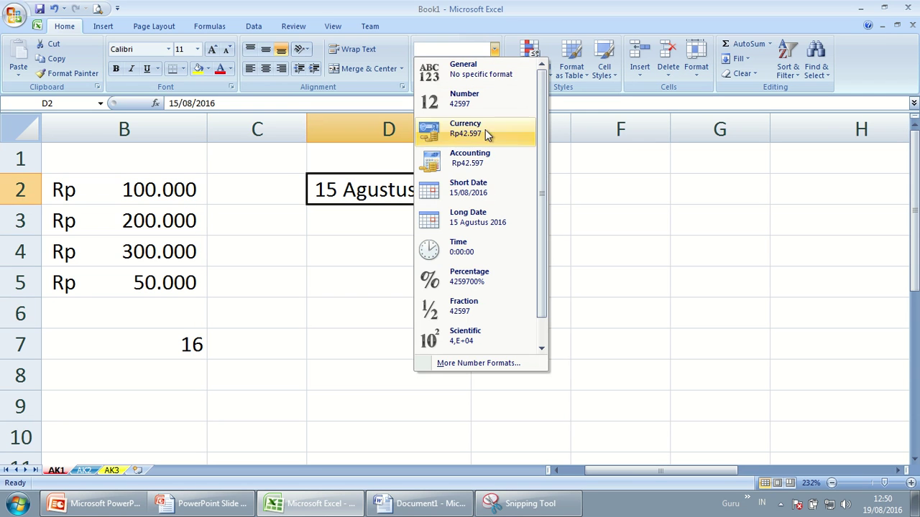
pyautogui.click(471, 190)
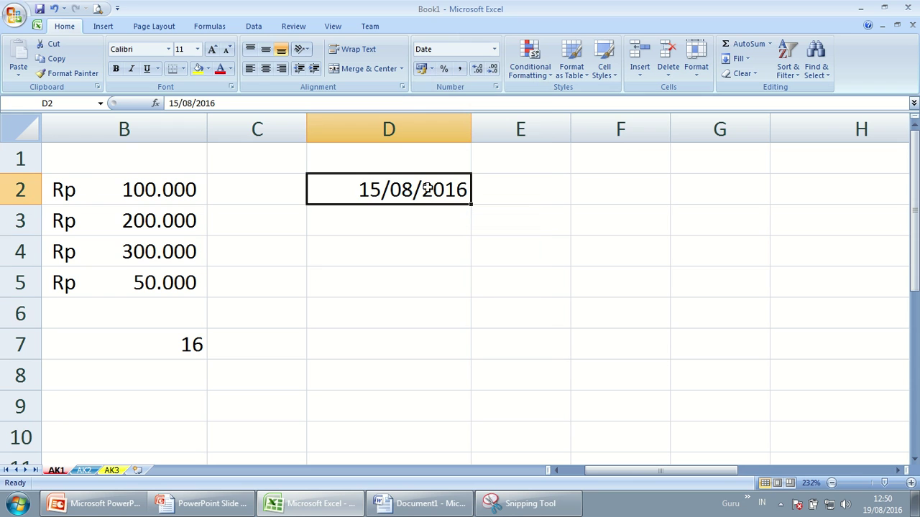
pyautogui.click(494, 49)
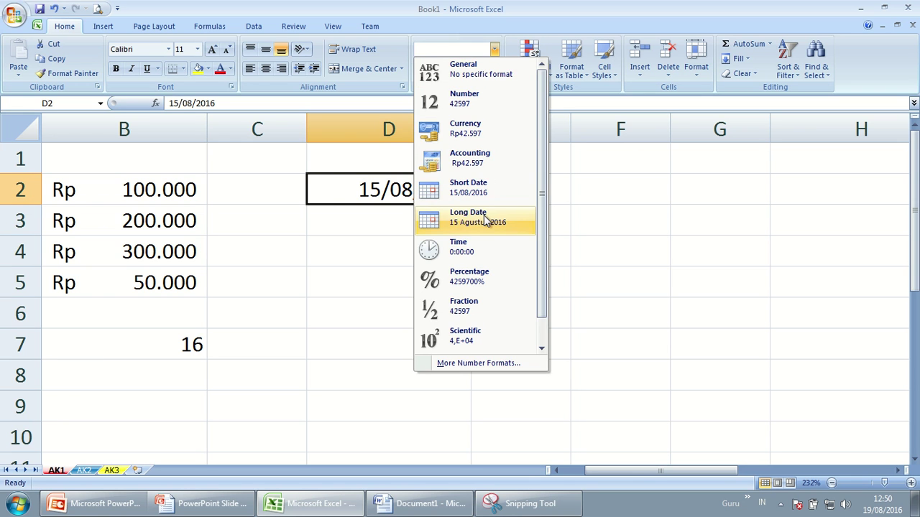
pyautogui.click(442, 217)
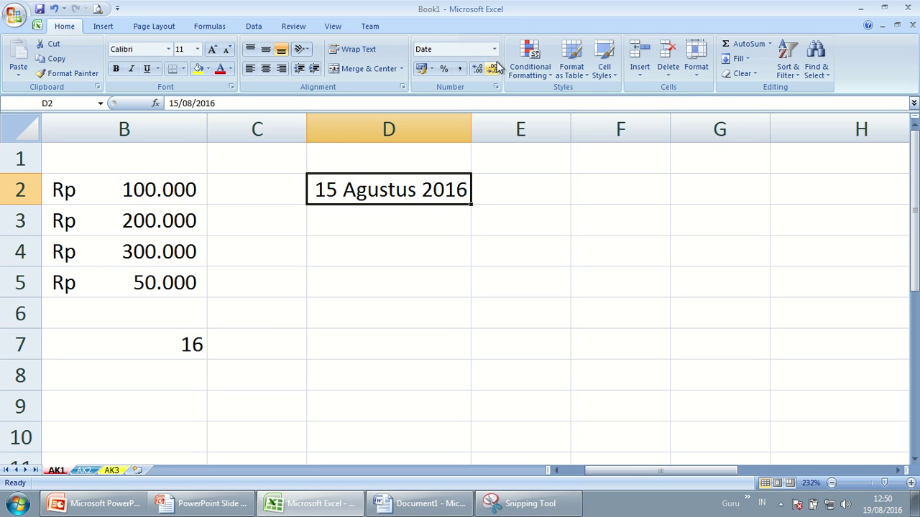
pyautogui.click(380, 256)
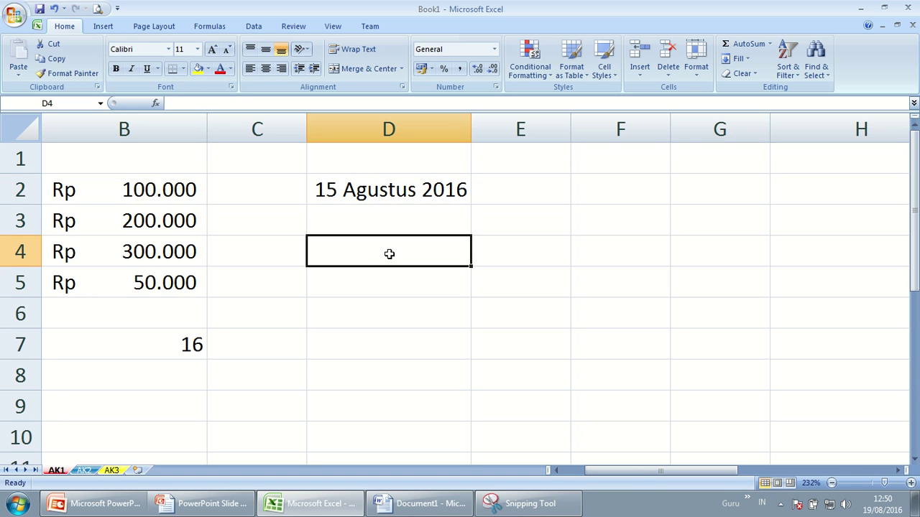
# - Enter 15 in D4 and apply Percent Style so it shows 1500%
pyautogui.write('15')
pyautogui.click(405, 290)
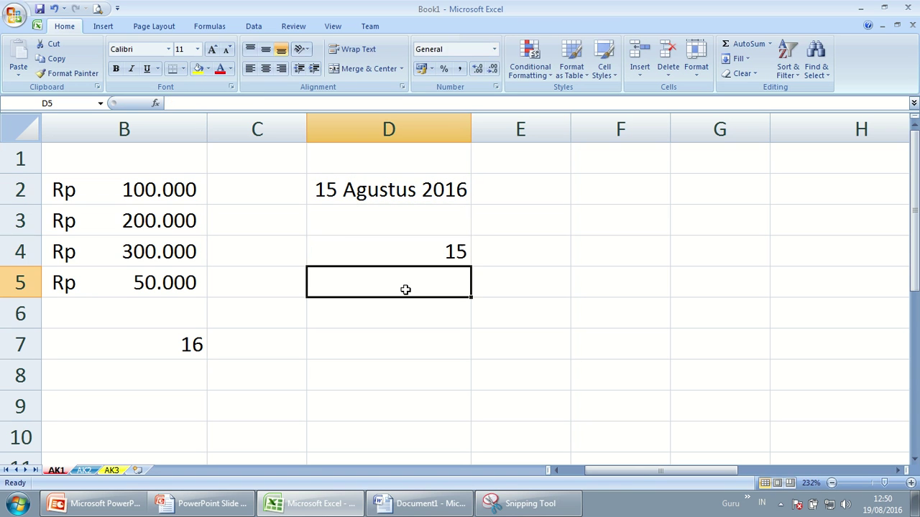
pyautogui.click(429, 256)
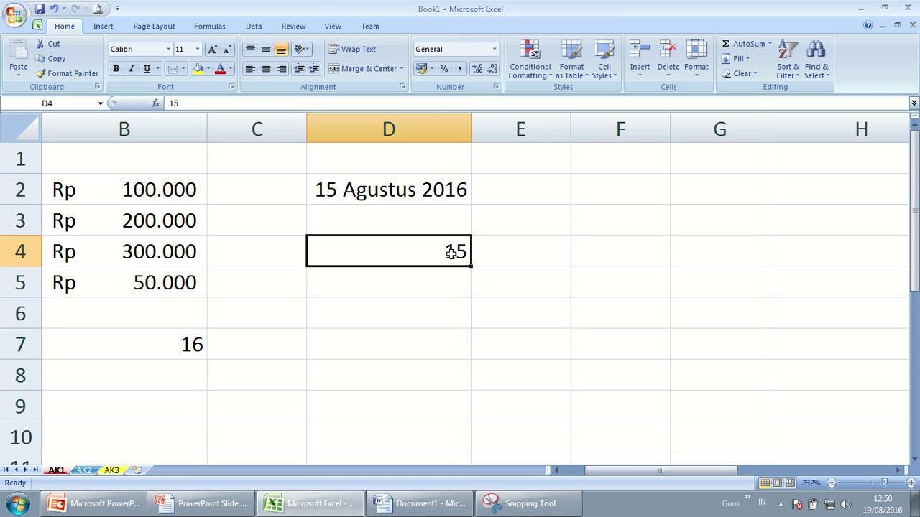
pyautogui.click(444, 70)
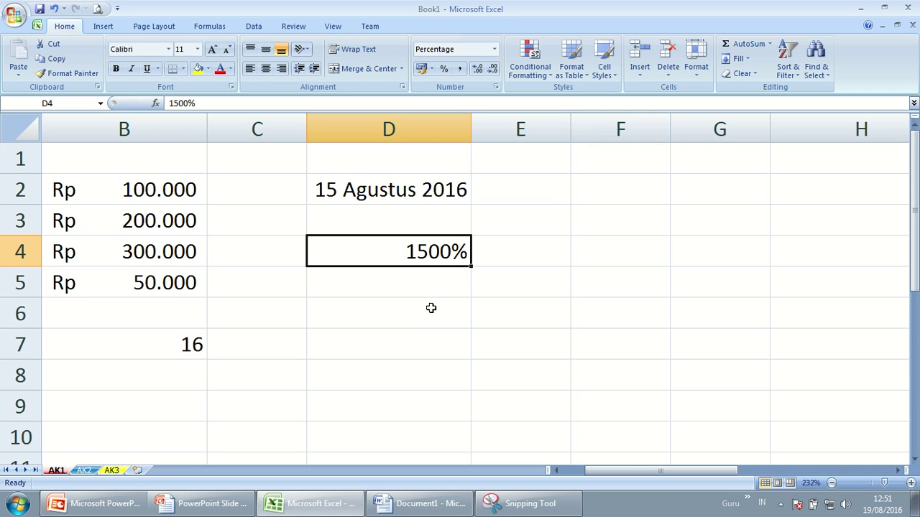
# - Return D4 to General format so it shows plain 15
pyautogui.click(494, 49)
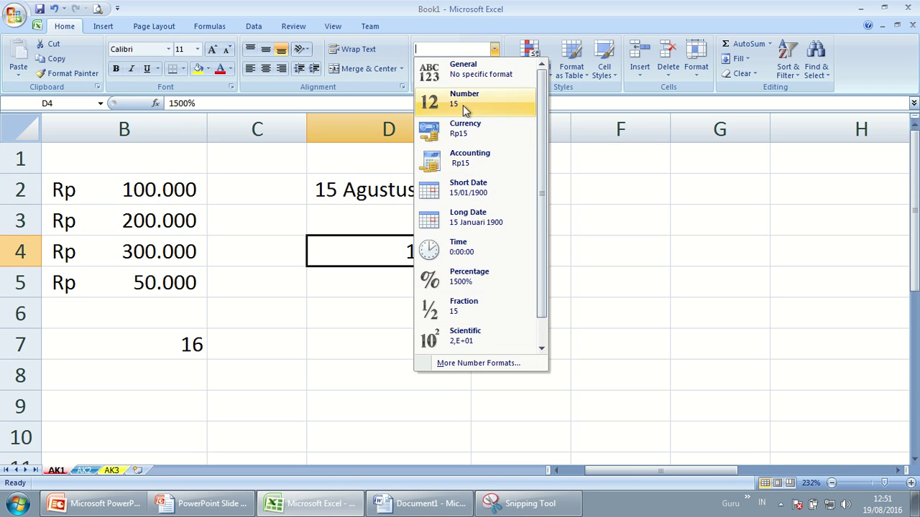
pyautogui.scroll(-1, 467, 104)
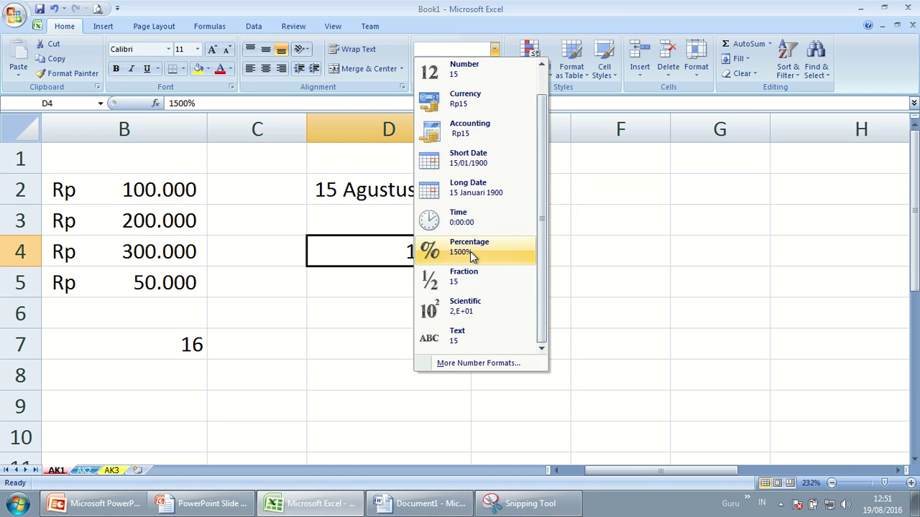
pyautogui.click(470, 248)
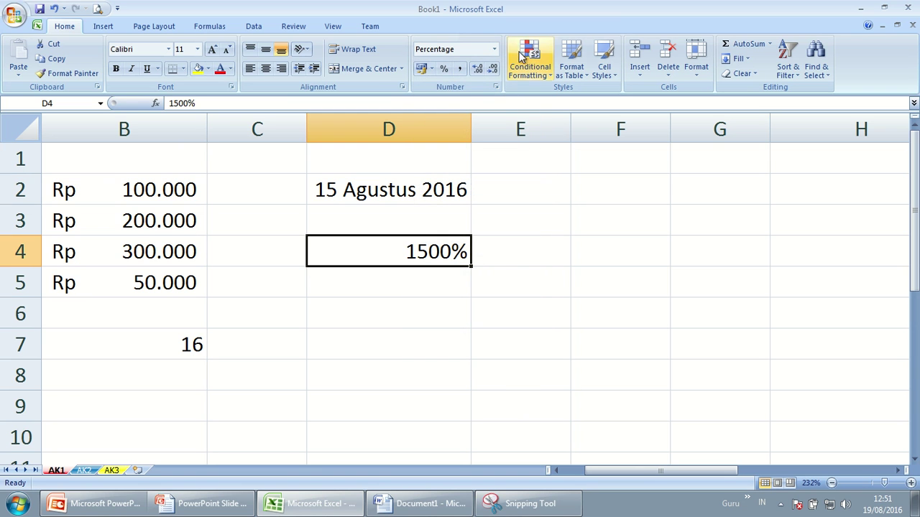
pyautogui.click(491, 48)
pyautogui.click(485, 73)
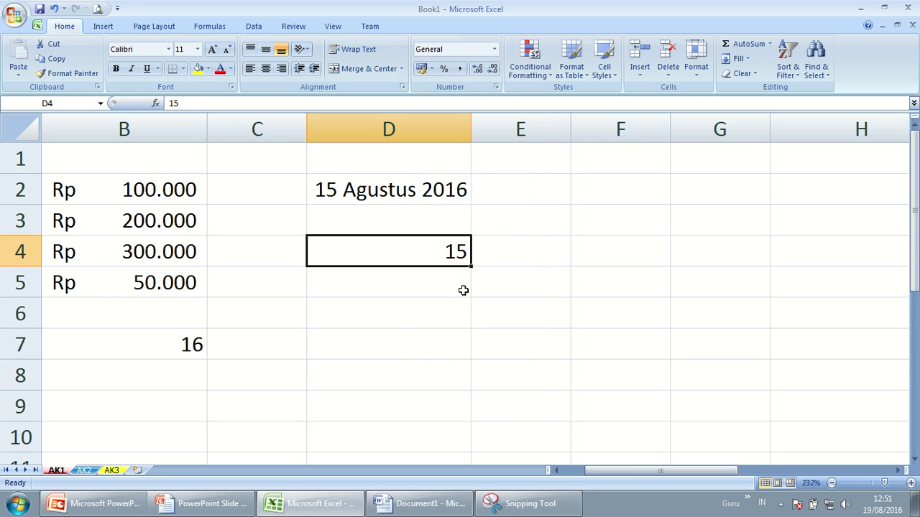
pyautogui.click(453, 282)
pyautogui.click(445, 250)
# - Enter 0,5 in D4, try Percent Style (50%), then revert to General
pyautogui.write('0,5')
pyautogui.click(445, 311)
pyautogui.click(446, 256)
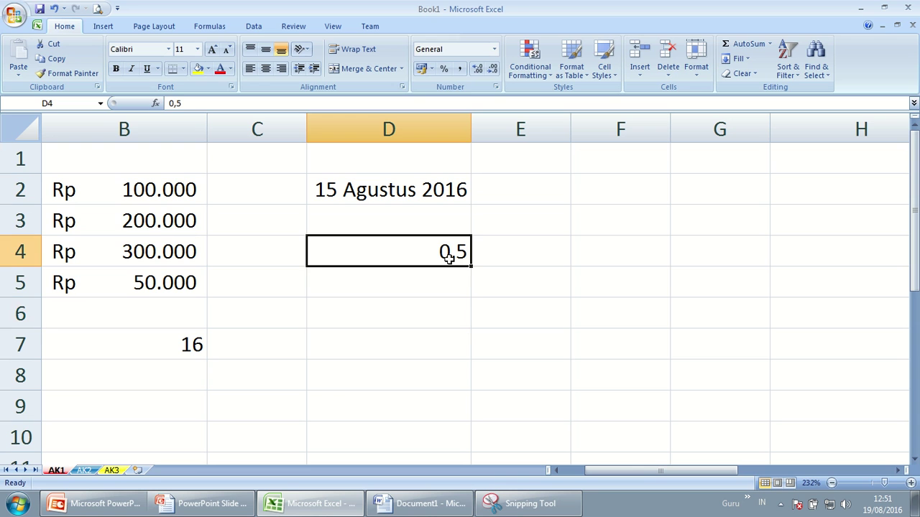
pyautogui.click(445, 69)
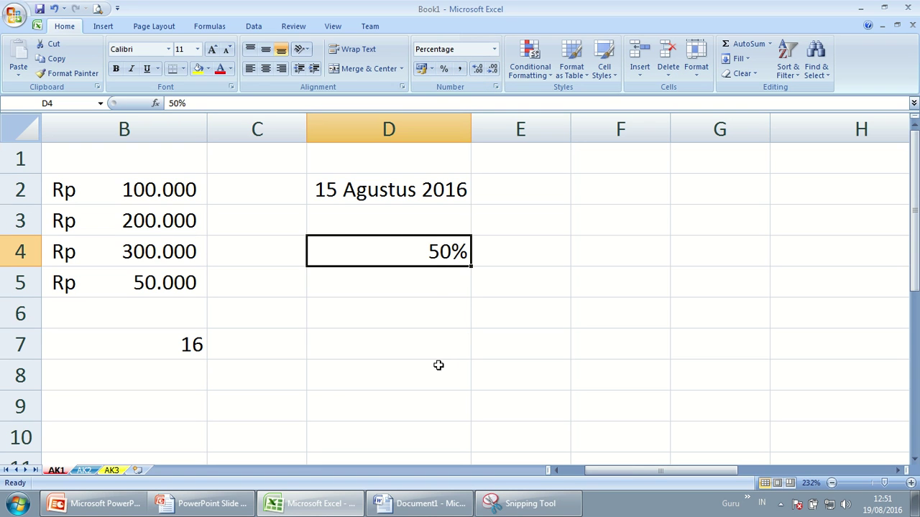
pyautogui.click(494, 50)
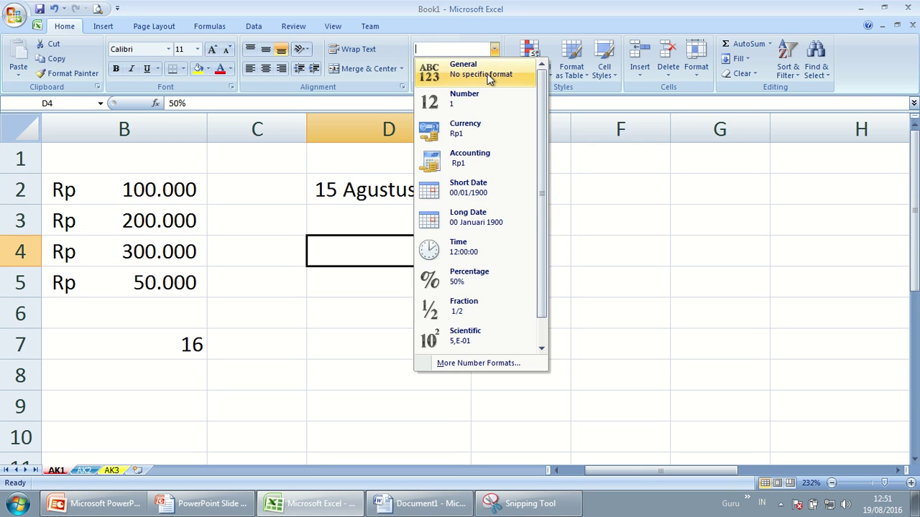
pyautogui.click(488, 76)
pyautogui.click(429, 312)
pyautogui.click(446, 251)
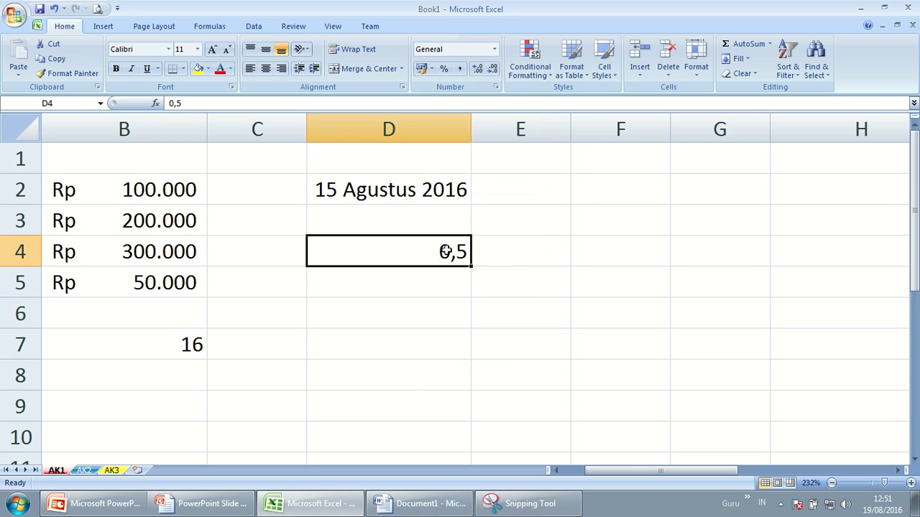
# - Add and then remove decimal places on D4 until it shows 0,5 again
pyautogui.tripleClick(478, 69)
pyautogui.tripleClick(477, 70)
pyautogui.click(477, 70)
pyautogui.doubleClick(493, 69)
pyautogui.tripleClick(492, 70)
pyautogui.doubleClick(492, 69)
pyautogui.hotkey('alt', 'Tab')
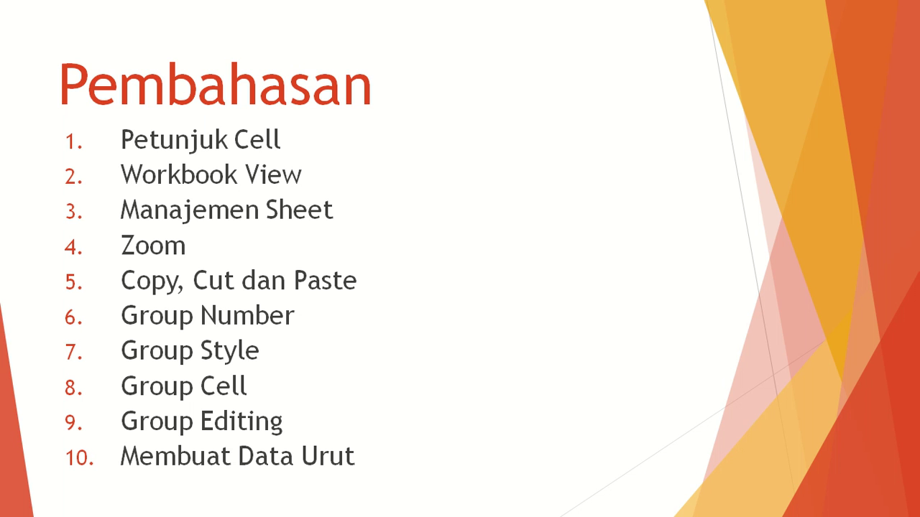
# - Leave the PowerPoint Pembahasan slide and return to the Excel Book1 workbook
pyautogui.hotkey('alt', 'Tab')
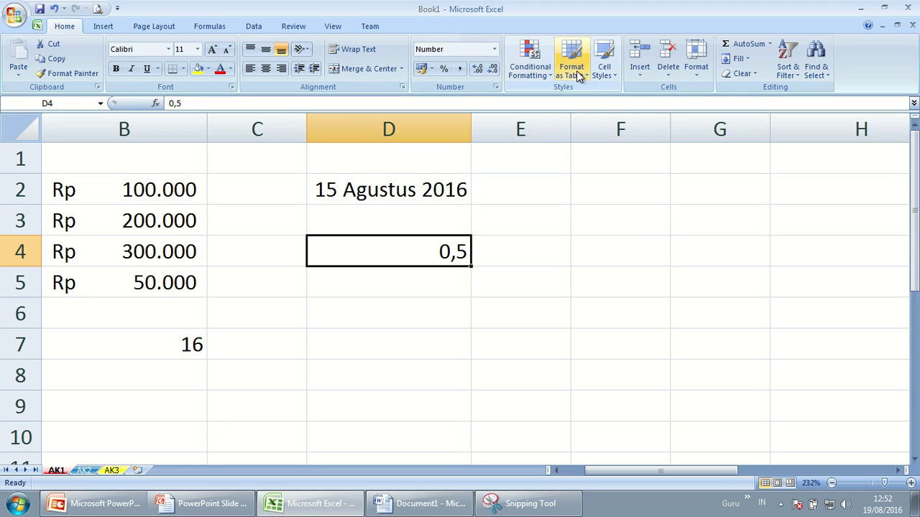
# - Preview the Conditional Formatting, Format as Table and Cell Styles galleries without applying any, then move to sheet AK2
pyautogui.click(529, 66)
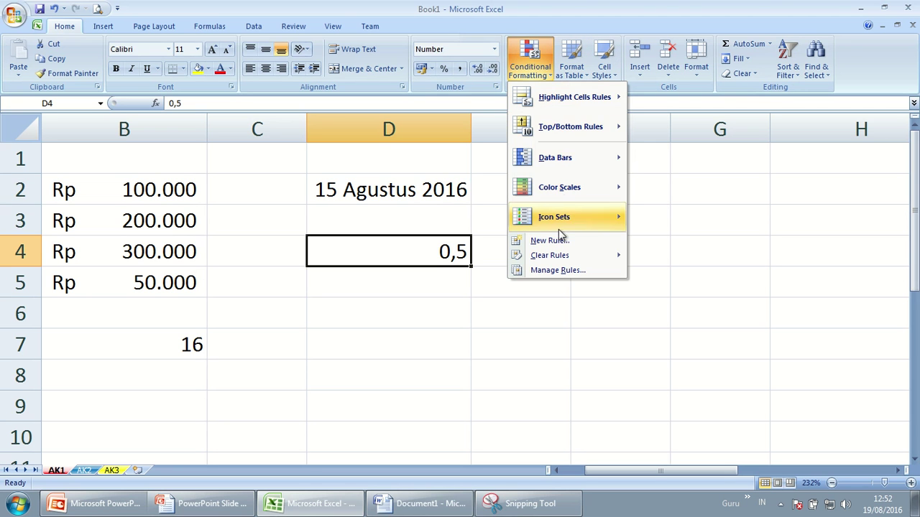
pyautogui.click(575, 72)
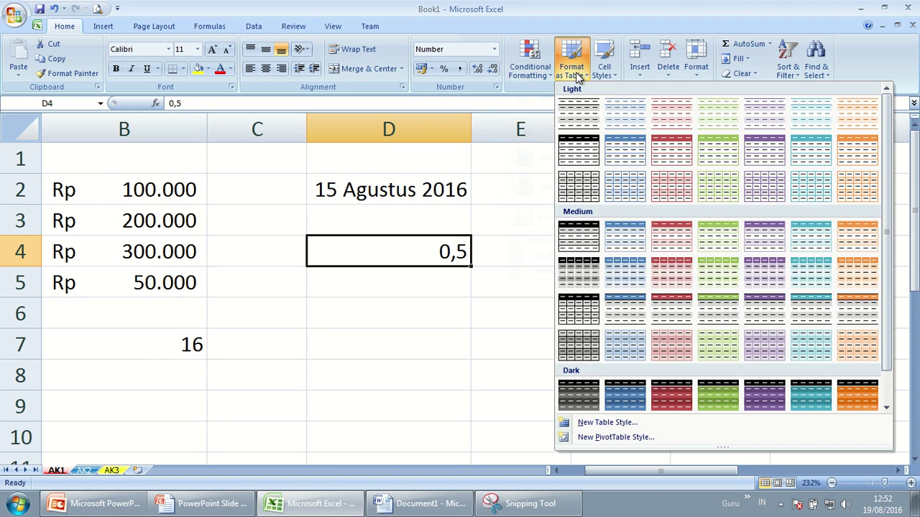
pyautogui.click(611, 70)
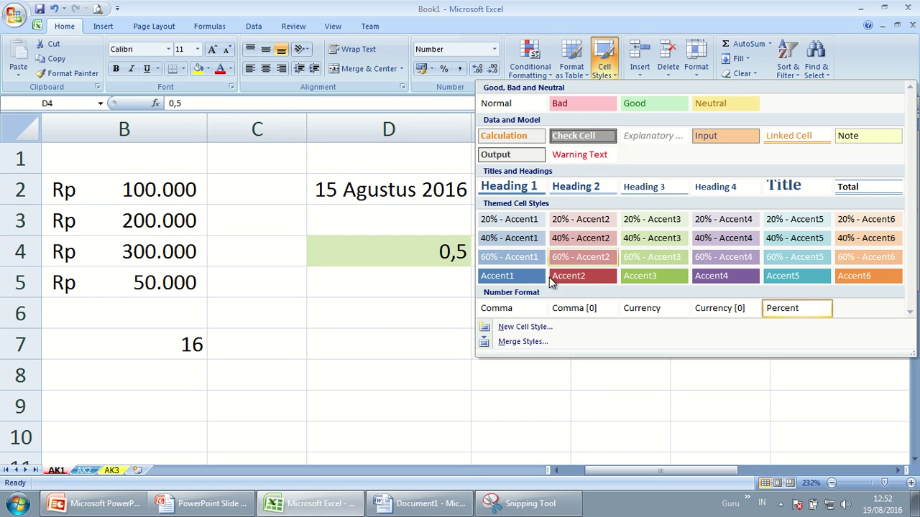
pyautogui.click(348, 309)
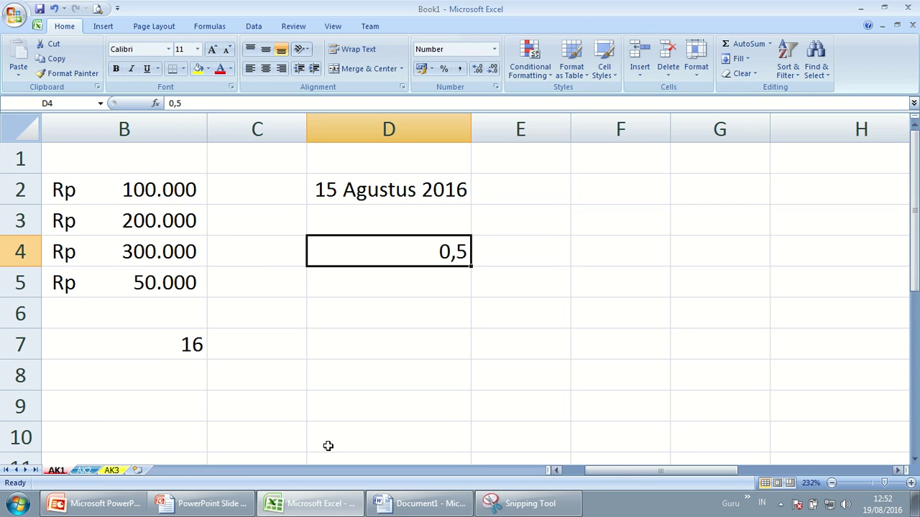
pyautogui.click(84, 471)
# - Format the range A1:I23 on AK2 as a table with a light table style
pyautogui.click(369, 256)
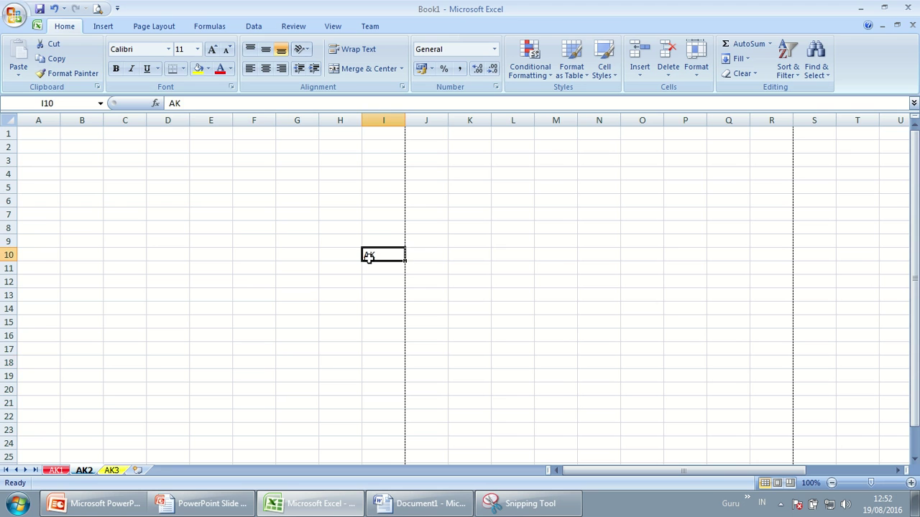
pyautogui.click(66, 145)
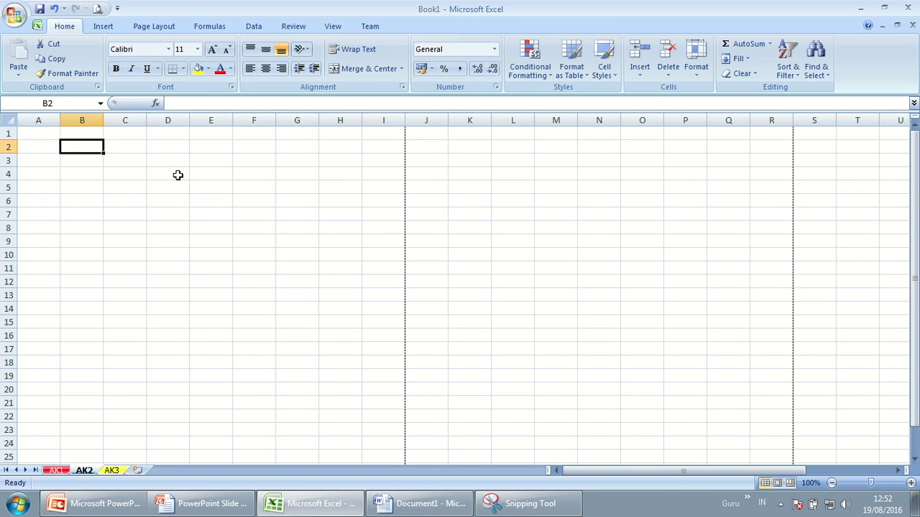
pyautogui.click(208, 215)
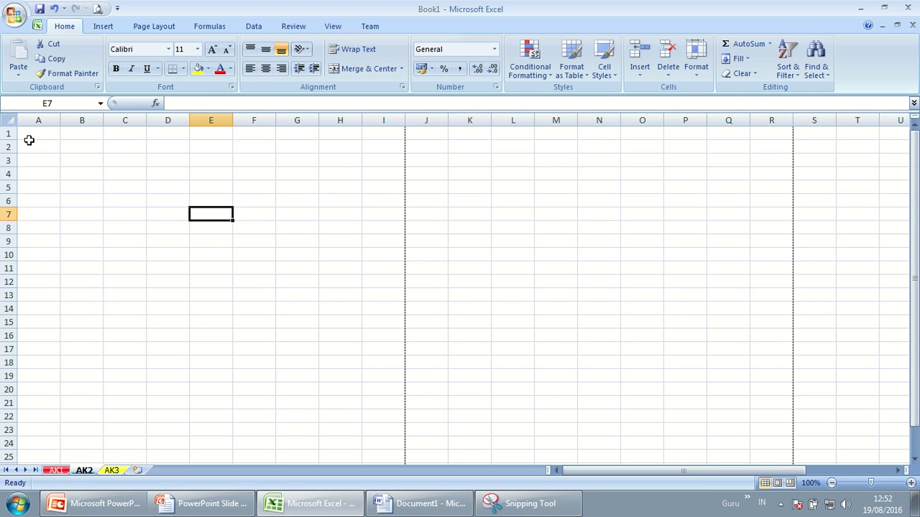
pyautogui.moveTo(34, 132)
pyautogui.mouseDown()
pyautogui.moveTo(394, 278)
pyautogui.moveTo(381, 429)
pyautogui.mouseUp()
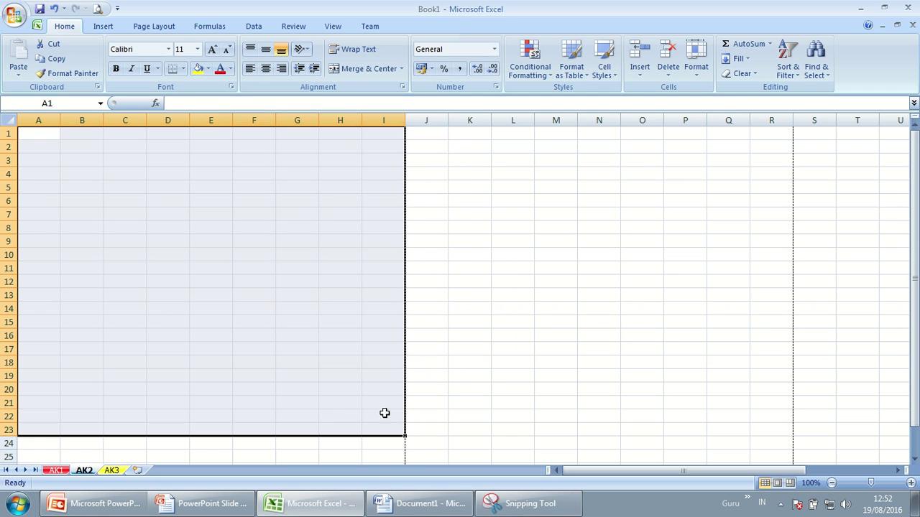
pyautogui.click(543, 74)
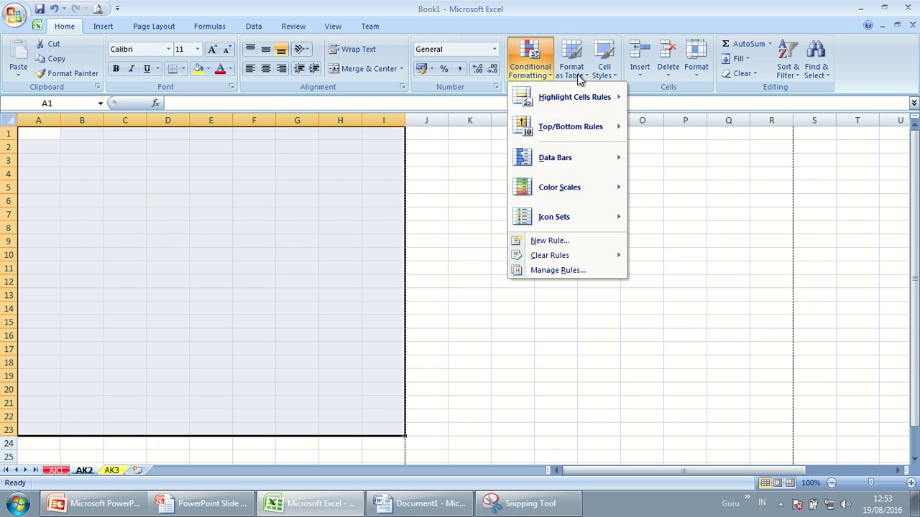
pyautogui.click(579, 76)
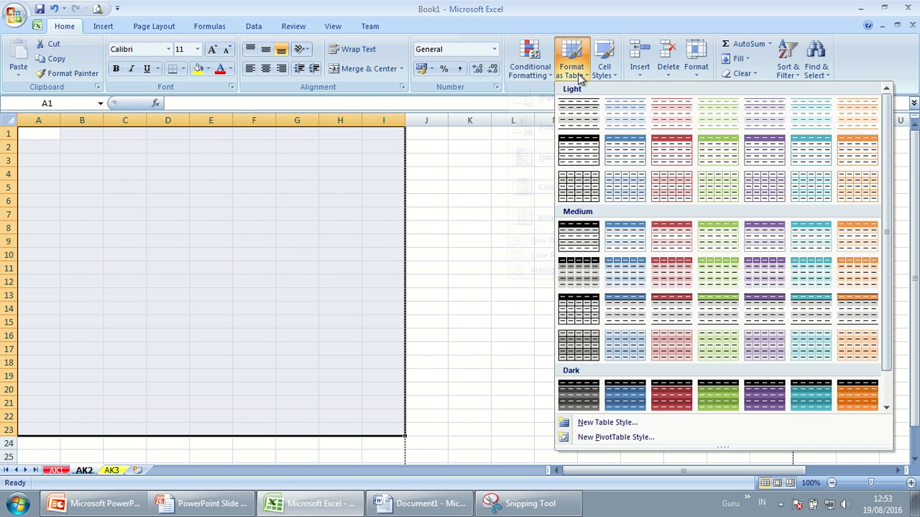
pyautogui.click(580, 189)
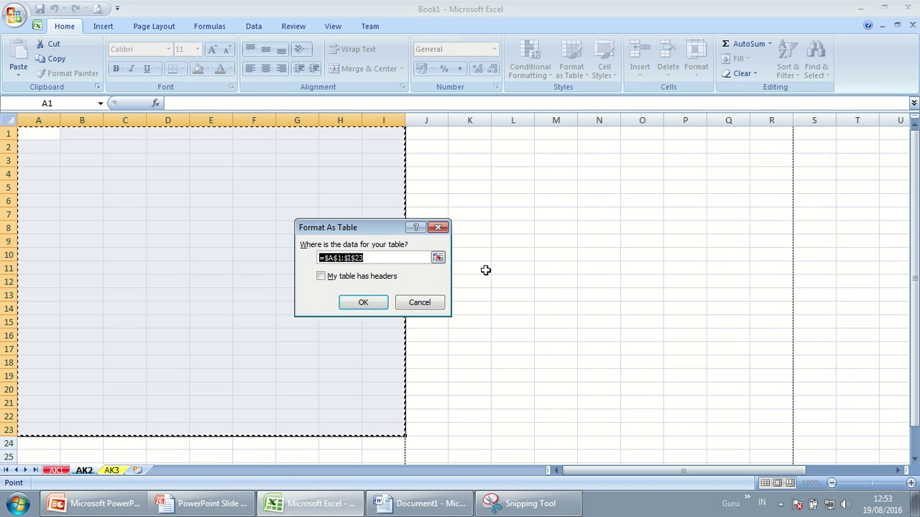
pyautogui.click(363, 302)
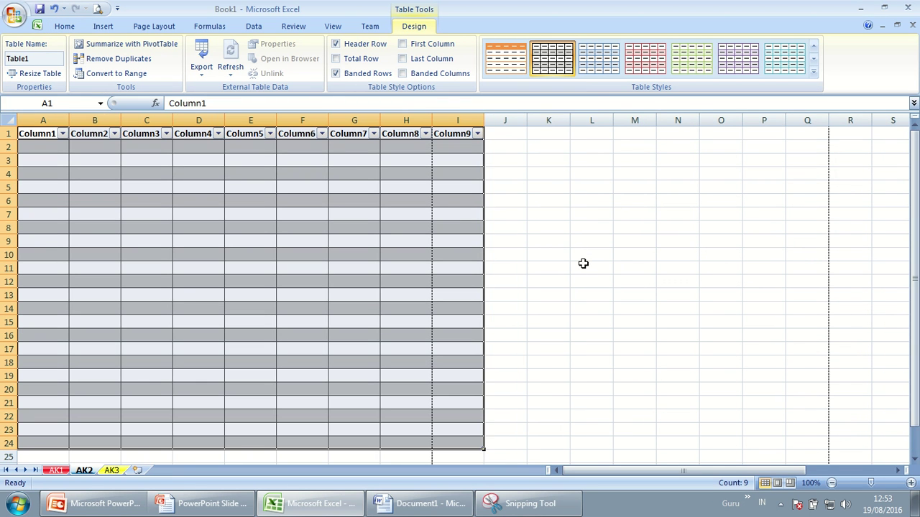
# - Restyle the table, trying orange and red before settling on purple banding
pyautogui.click(510, 68)
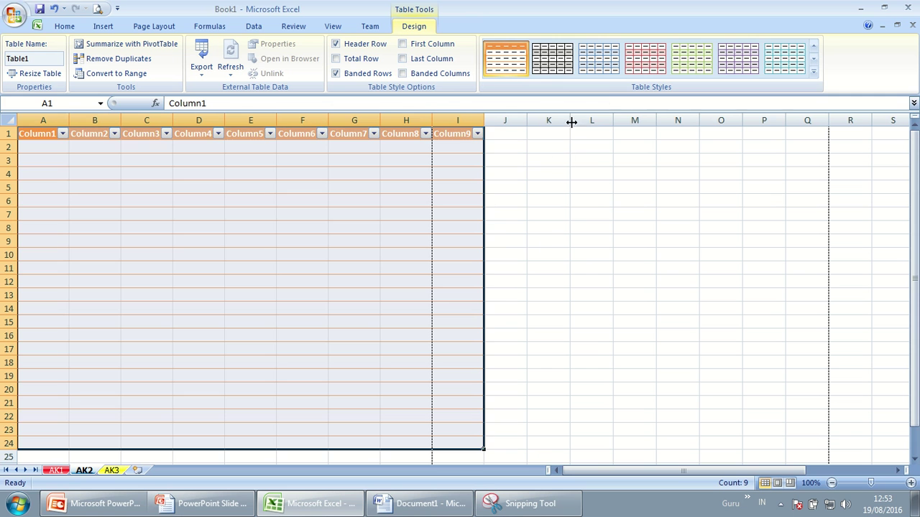
pyautogui.click(641, 67)
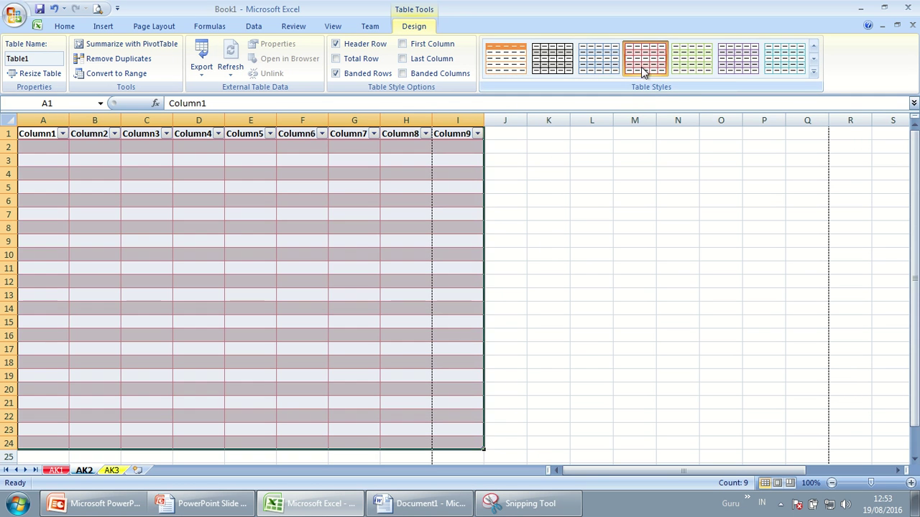
pyautogui.click(738, 62)
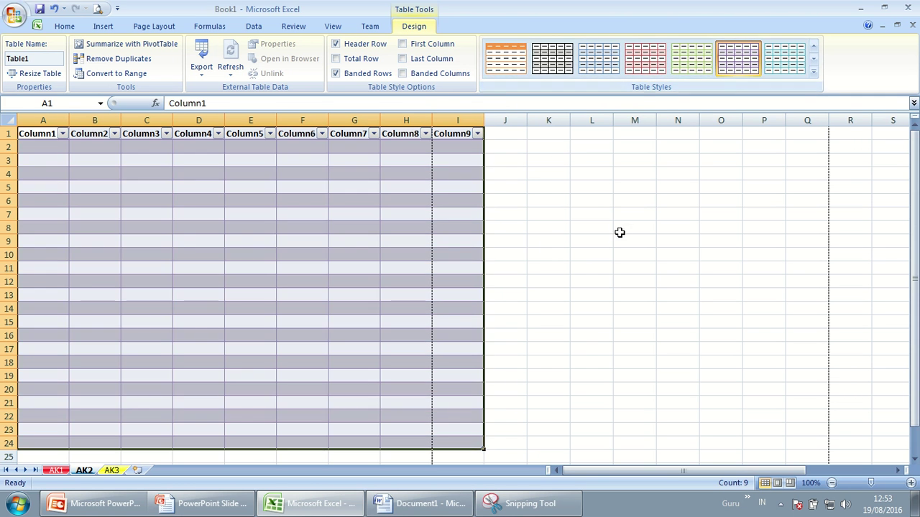
pyautogui.click(620, 233)
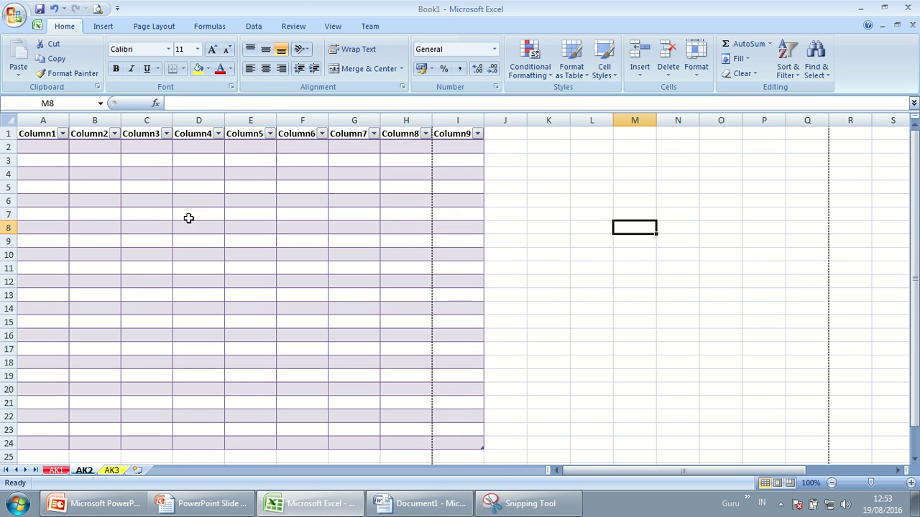
# - Leave the Column1 header unchanged and fill the first table's rows with the Accent4 purple cell style
pyautogui.doubleClick(38, 133)
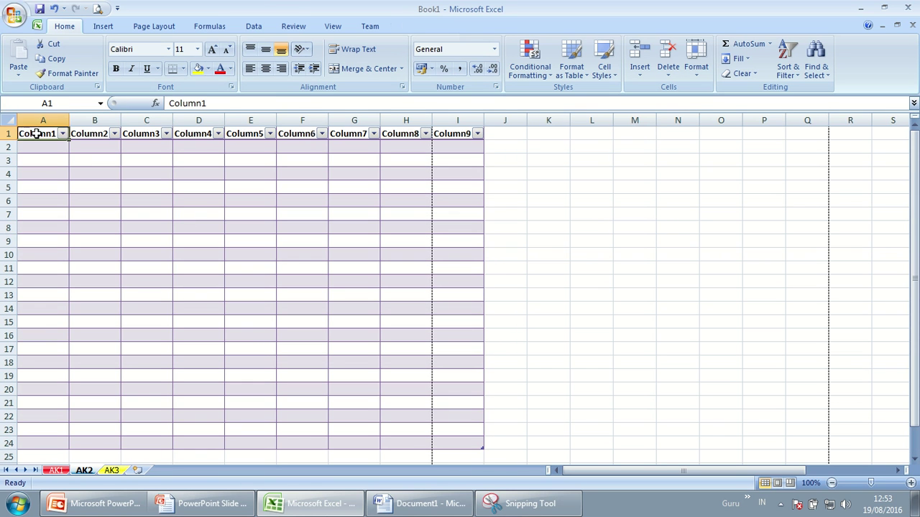
pyautogui.doubleClick(37, 133)
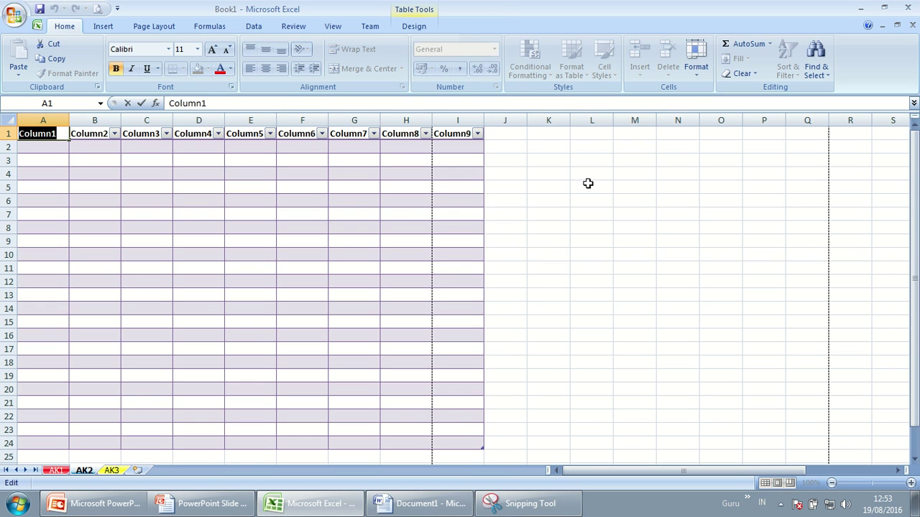
pyautogui.press('Escape')
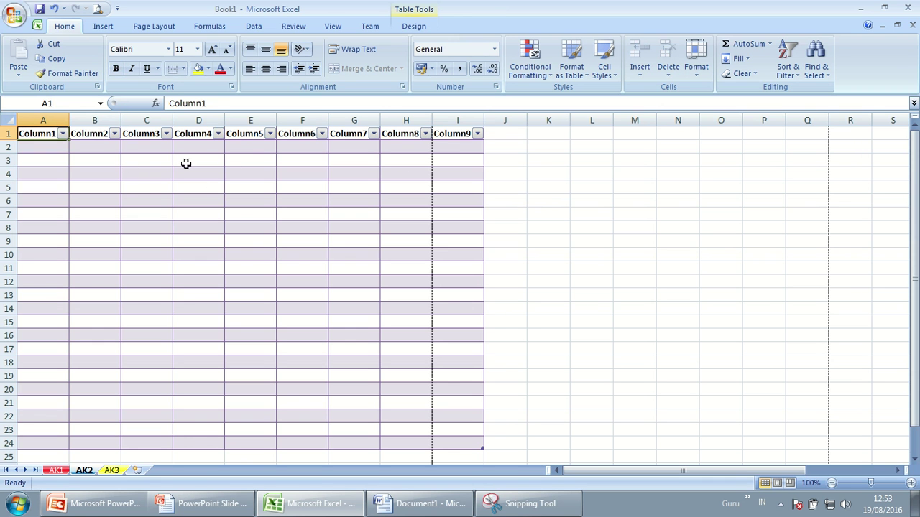
pyautogui.moveTo(20, 134)
pyautogui.mouseDown()
pyautogui.moveTo(369, 388)
pyautogui.moveTo(376, 439)
pyautogui.mouseUp()
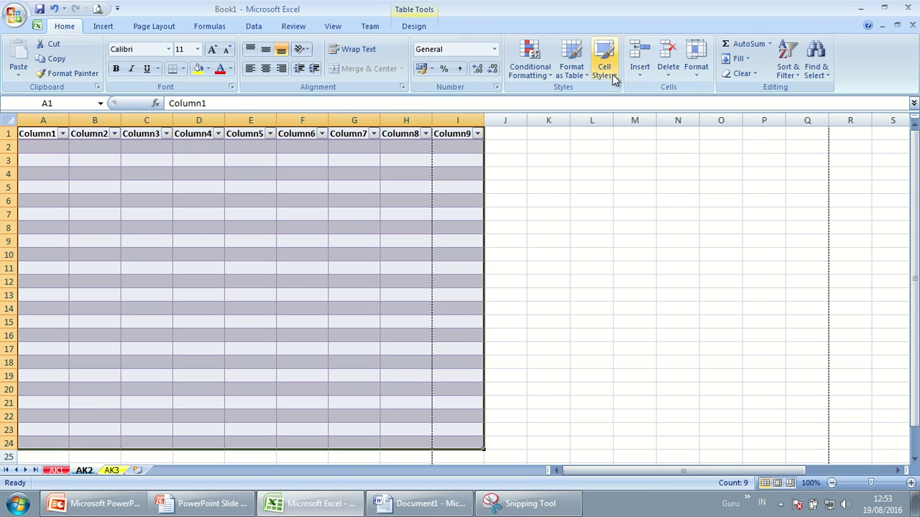
pyautogui.click(611, 74)
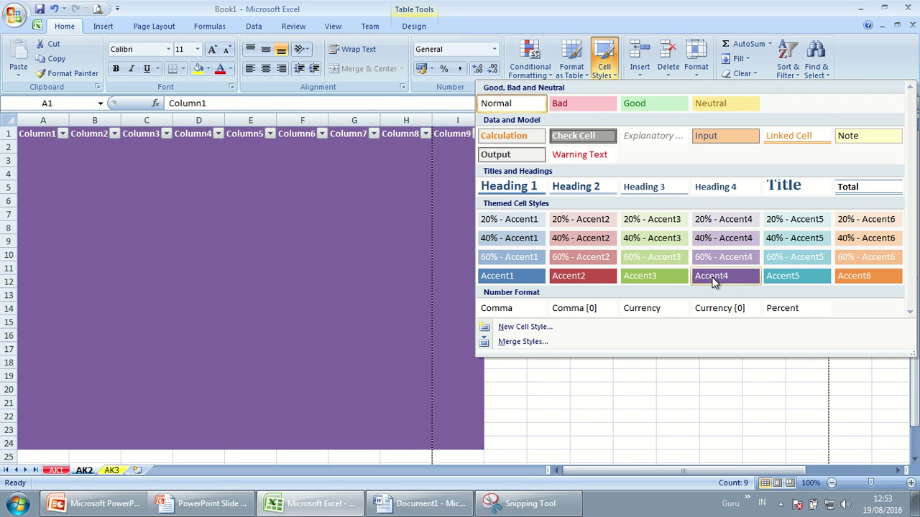
pyautogui.click(712, 279)
# - Browse the table styles without applying one, then reselect table A1:I24 and deselect it
pyautogui.click(579, 72)
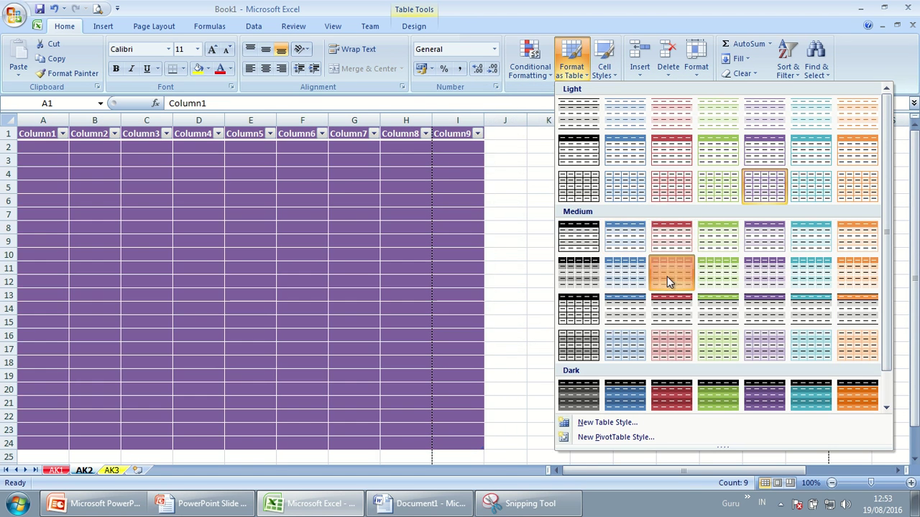
pyautogui.click(532, 306)
pyautogui.click(547, 308)
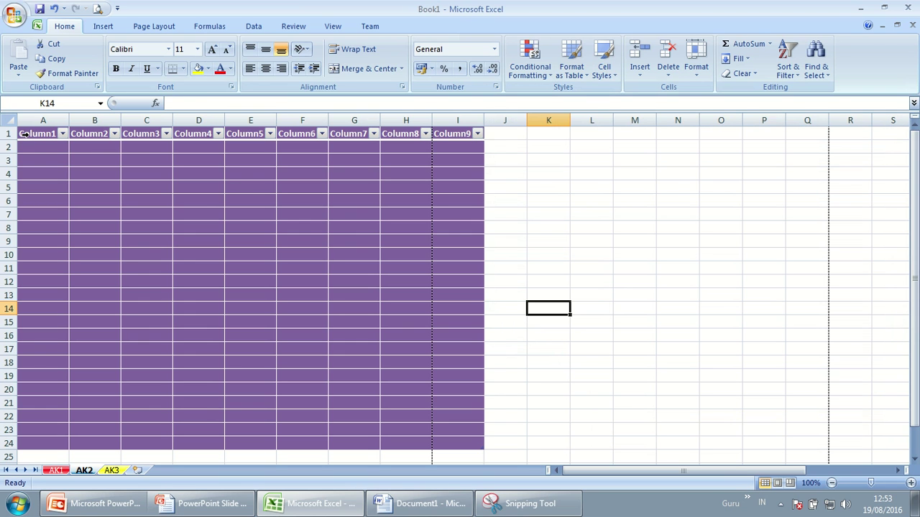
pyautogui.moveTo(24, 133); pyautogui.dragTo(119, 446)
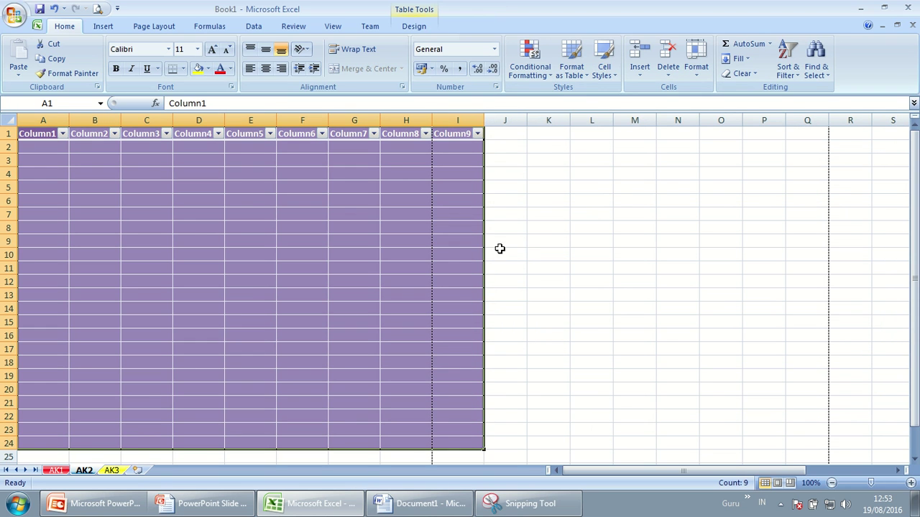
pyautogui.click(624, 186)
# - Format K1:Q24 as a second table with a dark red table style
pyautogui.moveTo(548, 133)
pyautogui.mouseDown()
pyautogui.moveTo(686, 204)
pyautogui.moveTo(796, 434)
pyautogui.mouseUp()
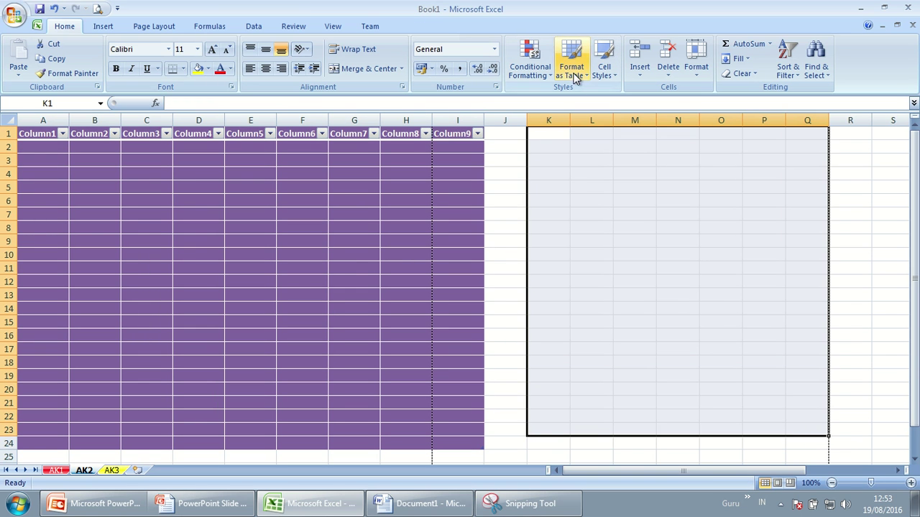
pyautogui.click(575, 78)
pyautogui.scroll(-1, 619, 266)
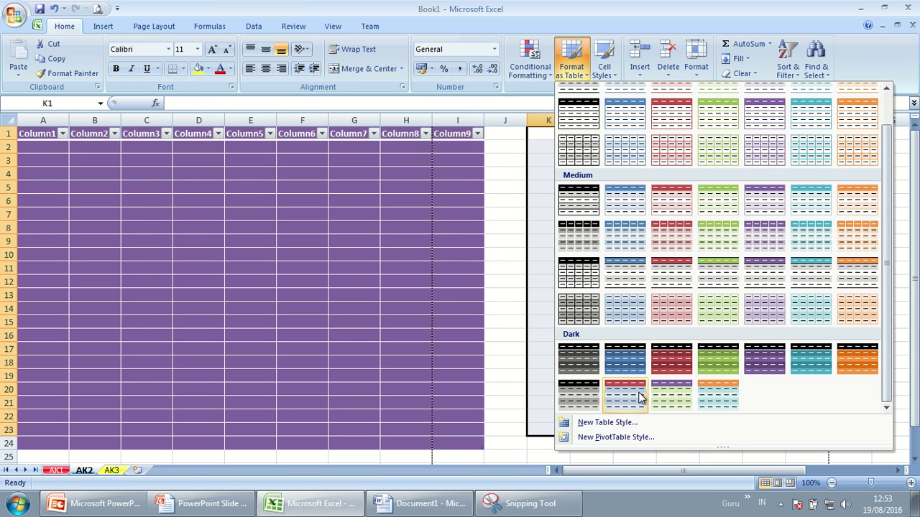
pyautogui.click(638, 398)
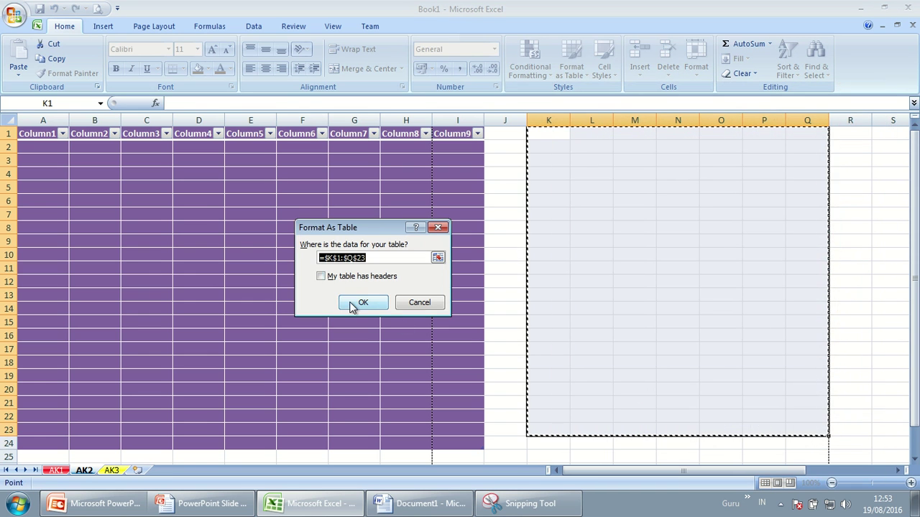
pyautogui.moveTo(322, 223); pyautogui.dragTo(305, 206)
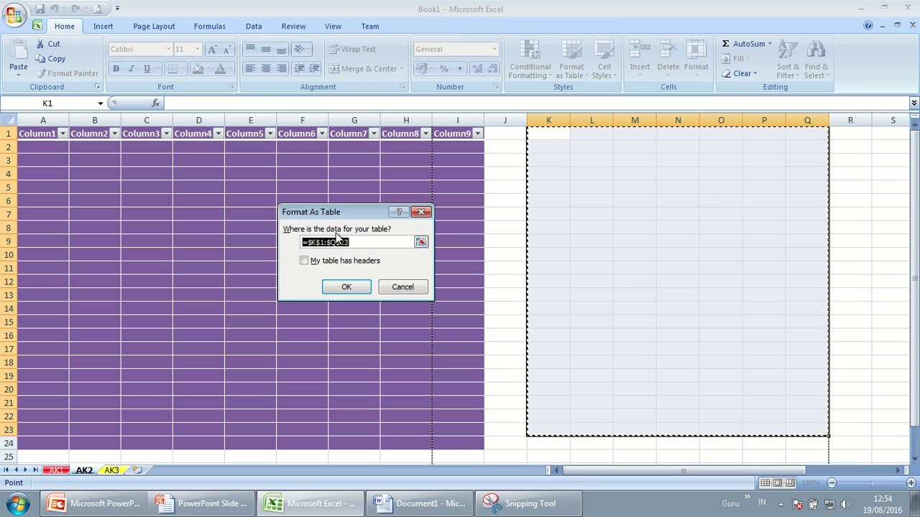
pyautogui.click(357, 291)
pyautogui.click(664, 334)
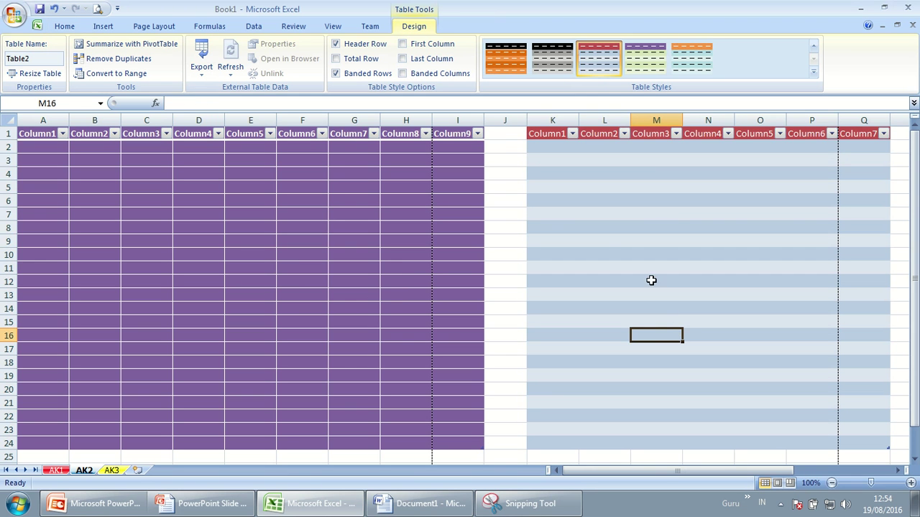
# - Select the whole new table K1:Q24 before switching to the presentation slide show
pyautogui.click(551, 145)
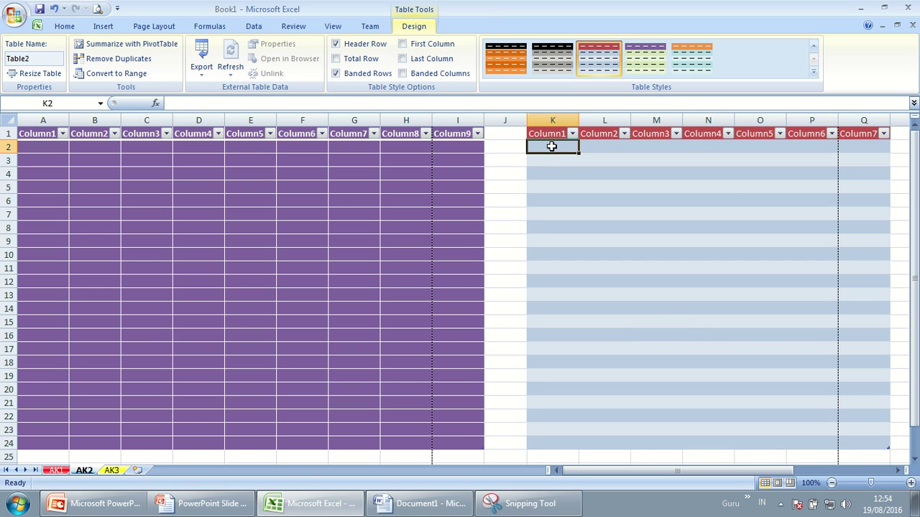
pyautogui.moveTo(798, 460); pyautogui.dragTo(848, 443)
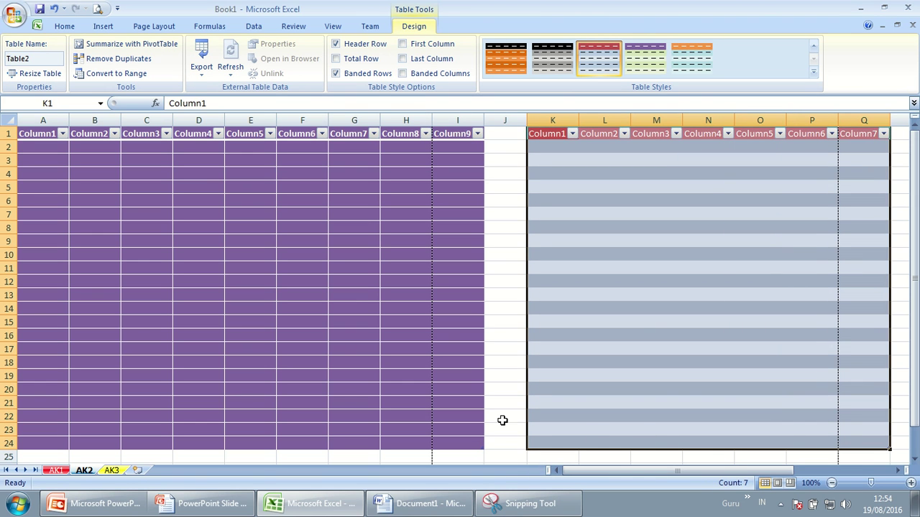
pyautogui.hotkey('alt', 'Tab')
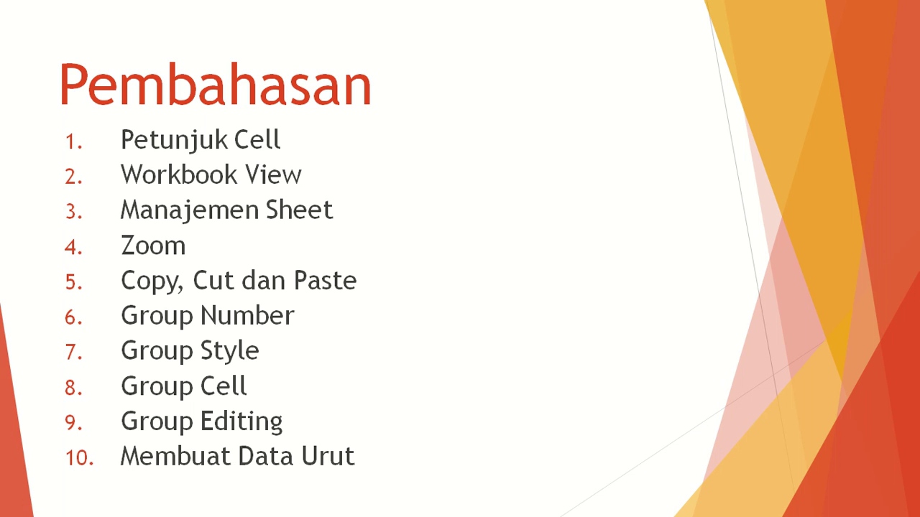
# - Return from the Pembahasan slide to the Excel workbook with Alt+Tab
pyautogui.hotkey('alt', 'Tab')
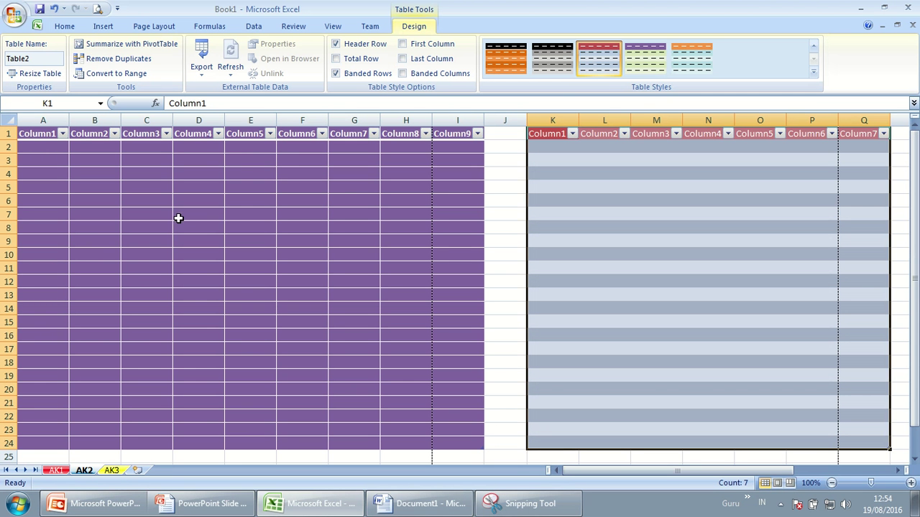
# - Open sheet AK3 and look through the Insert, Delete and Format options in the Cells group
pyautogui.click(111, 472)
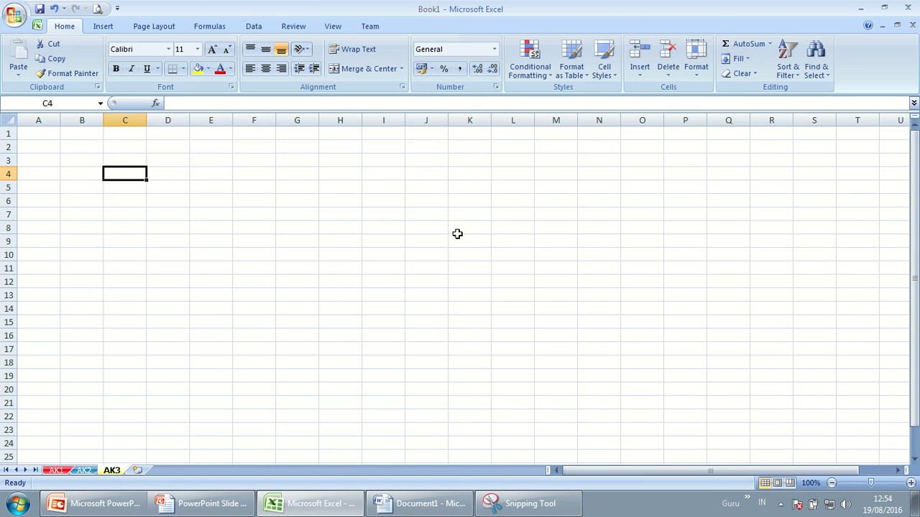
pyautogui.click(639, 75)
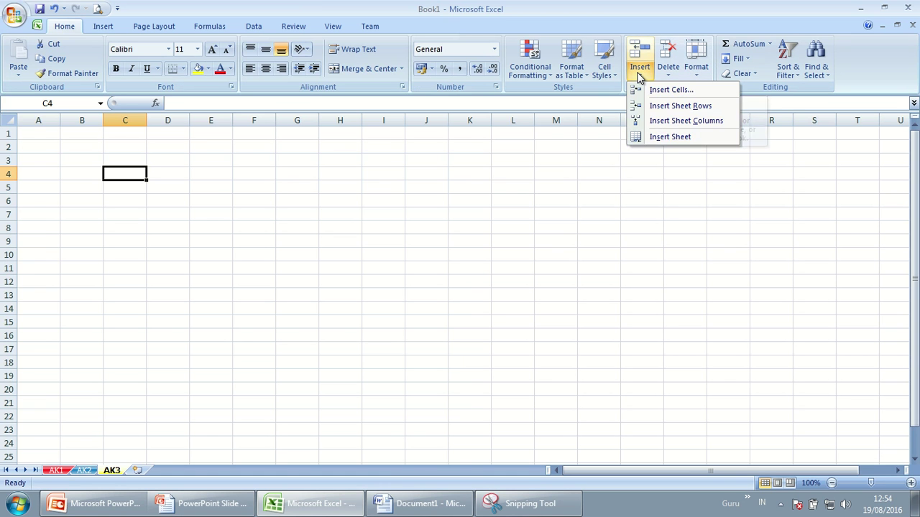
pyautogui.click(638, 75)
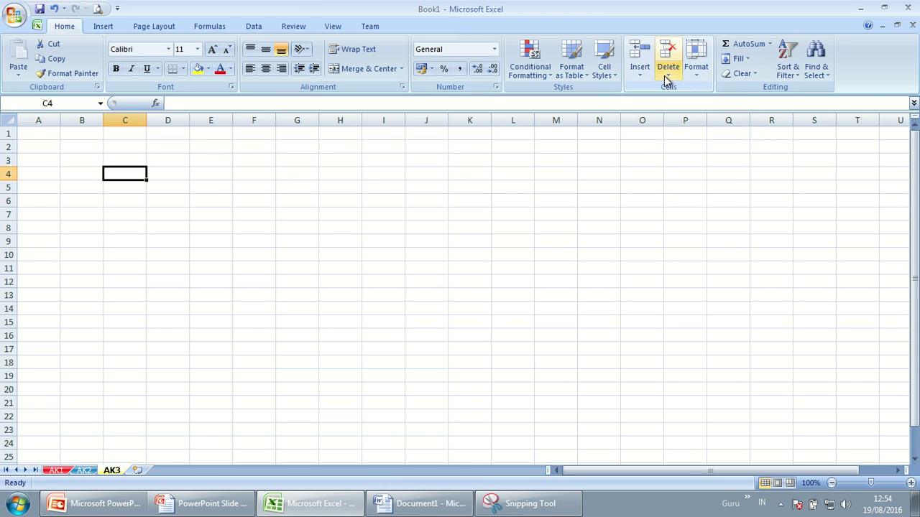
pyautogui.click(665, 78)
pyautogui.click(703, 75)
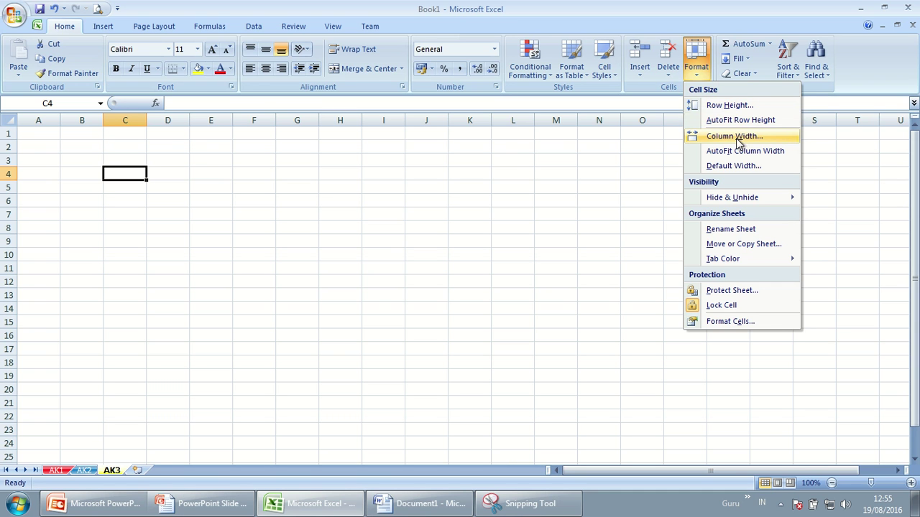
pyautogui.moveTo(722, 204)
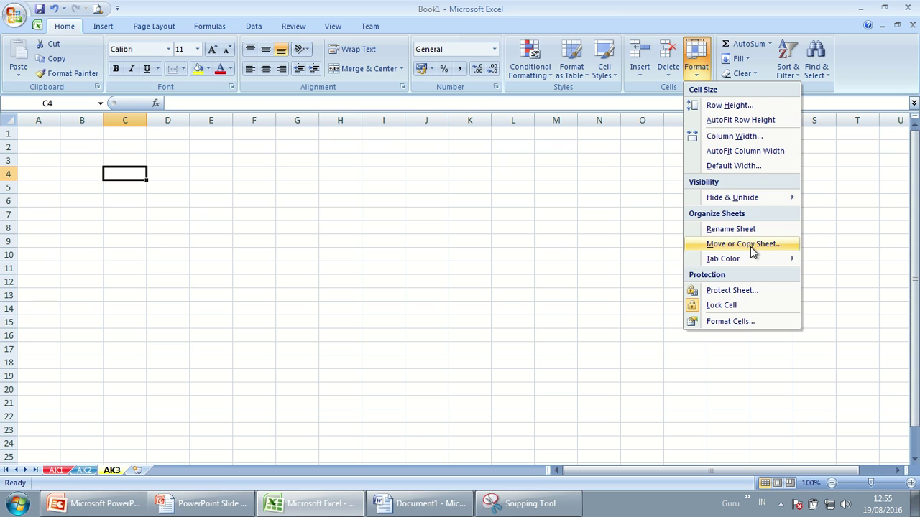
pyautogui.moveTo(733, 260)
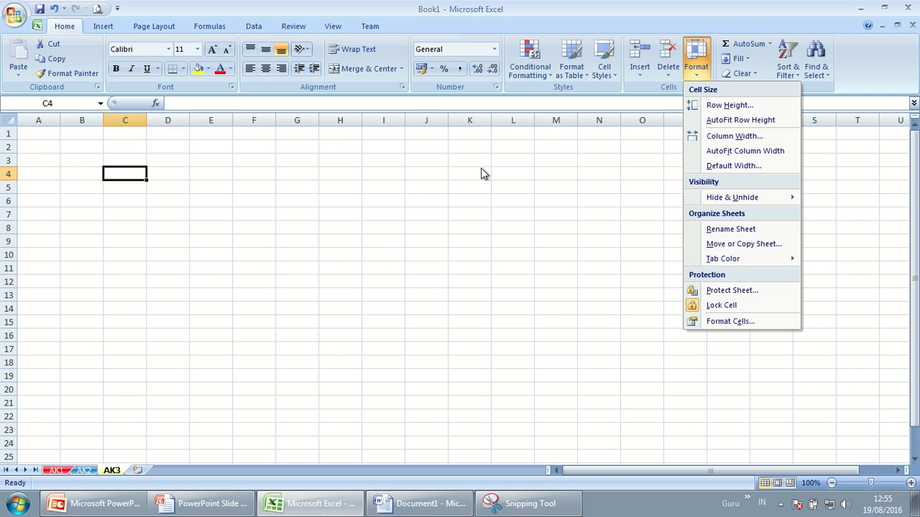
pyautogui.click(132, 178)
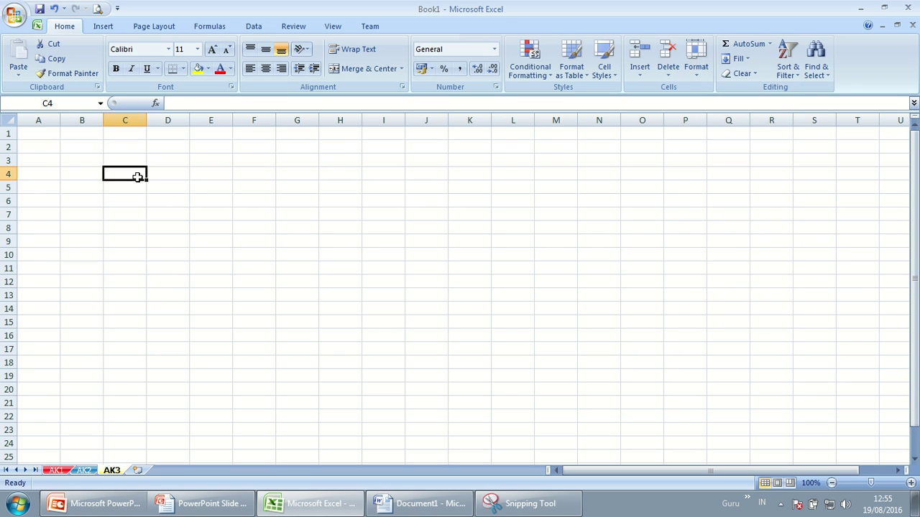
# - Enter the numbers 1, 2, 3, 4, 5 down cells B2:B6
pyautogui.click(71, 145)
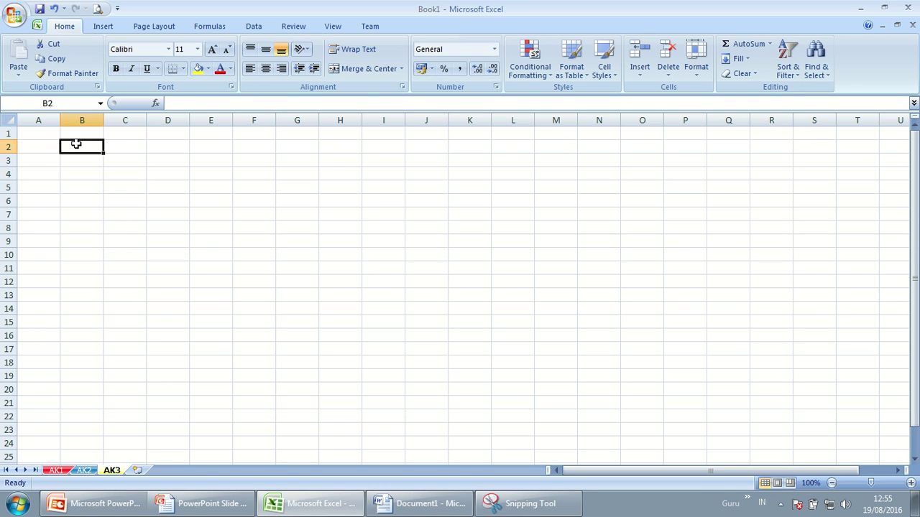
pyautogui.click(77, 169)
pyautogui.click(77, 146)
pyautogui.press('Left')
pyautogui.press('Right')
pyautogui.write('1')
pyautogui.press('Return')
pyautogui.write('2')
pyautogui.press('Return')
pyautogui.write('3')
pyautogui.press('Return')
pyautogui.write('4')
pyautogui.press('Return')
pyautogui.write('5')
pyautogui.click(168, 227)
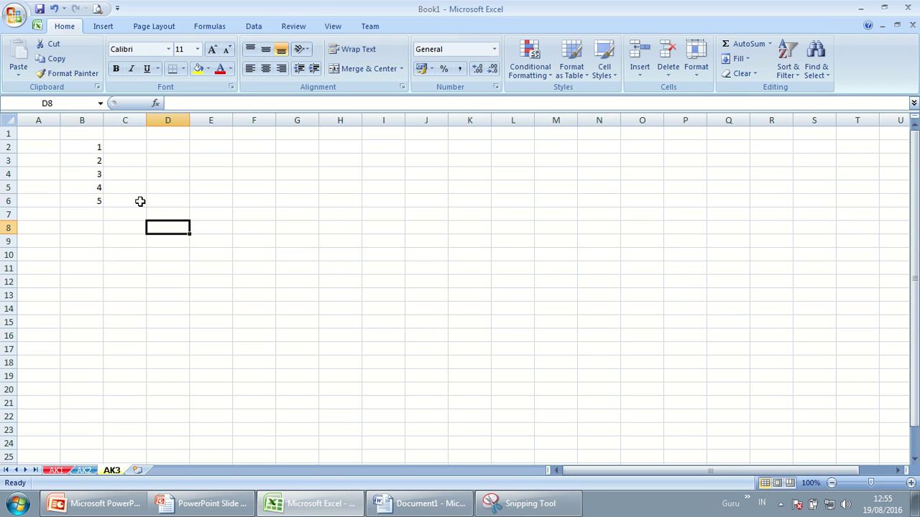
# - Enter the letters A, B, C, D, F down C2:C6, correcting the last entry to F
pyautogui.click(138, 149)
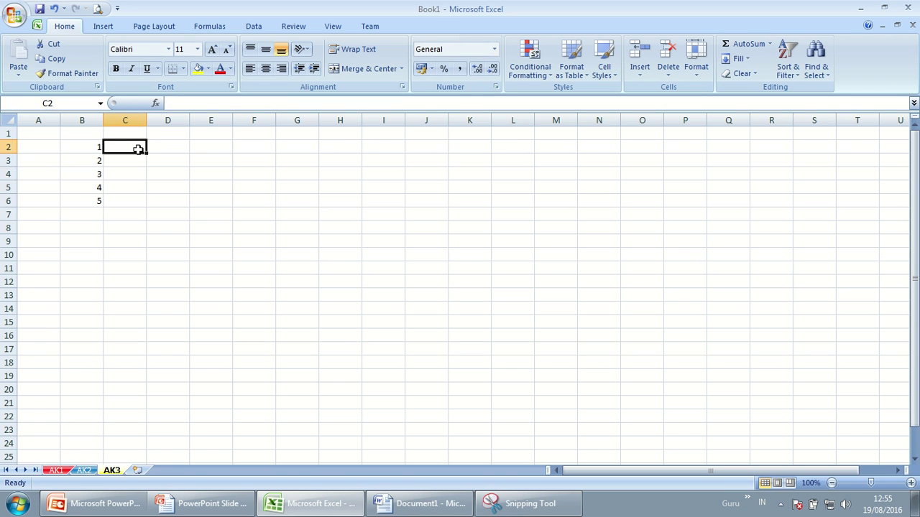
pyautogui.write('A')
pyautogui.press('Return')
pyautogui.write('B')
pyautogui.press('Return')
pyautogui.write('C')
pyautogui.press('Return')
pyautogui.write('D')
pyautogui.press('Return')
pyautogui.write('e')
pyautogui.press('Return')
pyautogui.press('Up')
pyautogui.write('F')
pyautogui.press('Return')
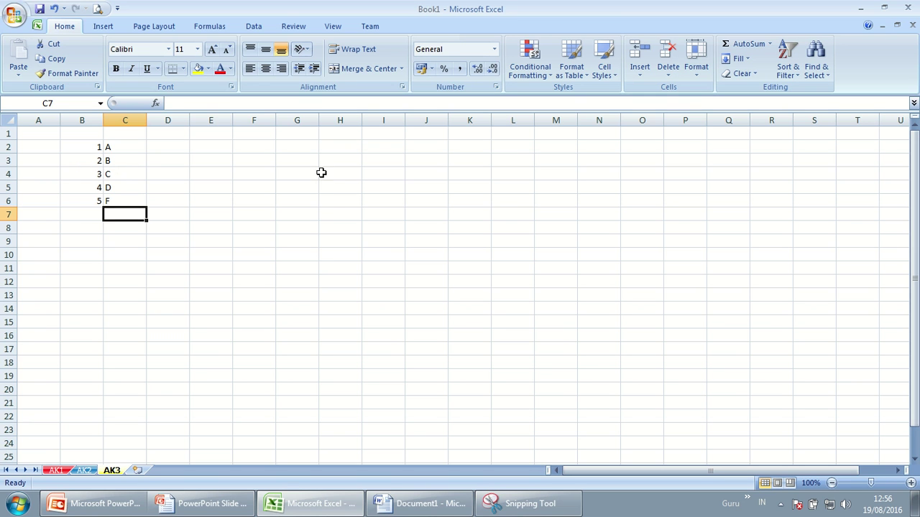
pyautogui.click(110, 173)
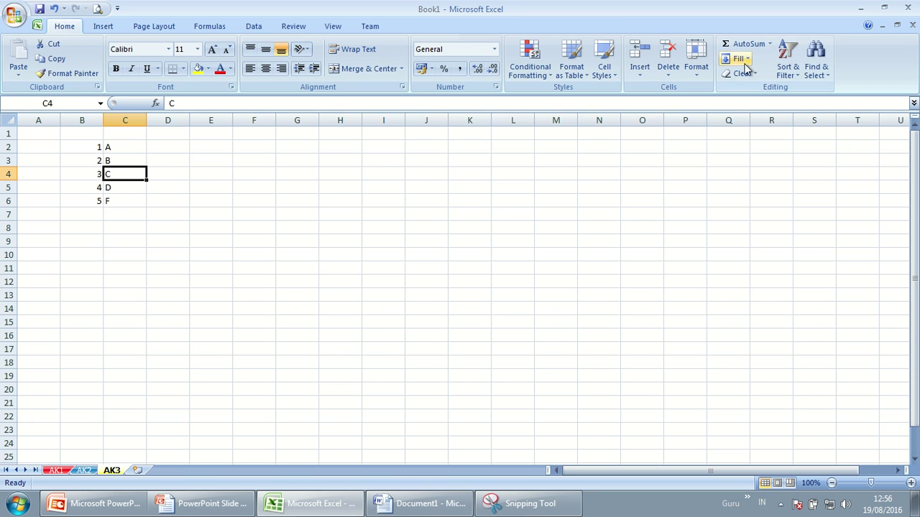
# - Insert an entire blank row at row 4 via Insert Cells
pyautogui.click(640, 72)
pyautogui.click(656, 91)
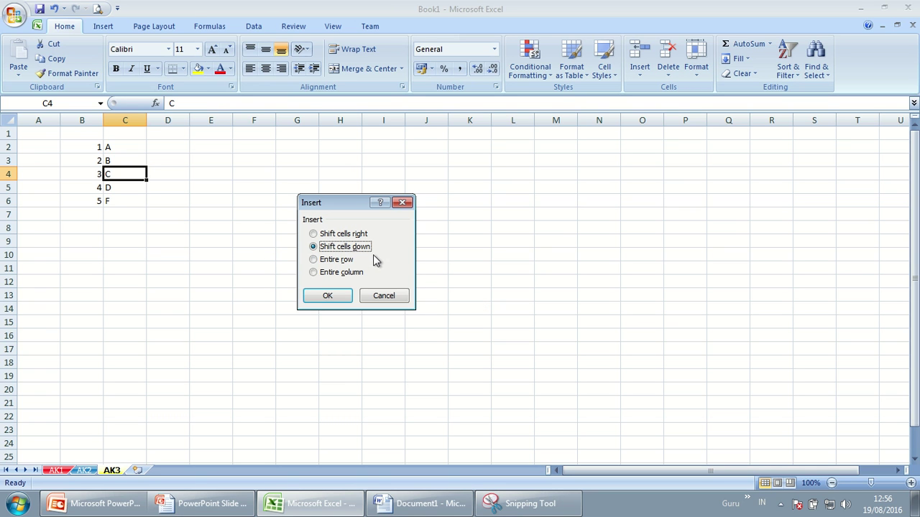
pyautogui.click(340, 264)
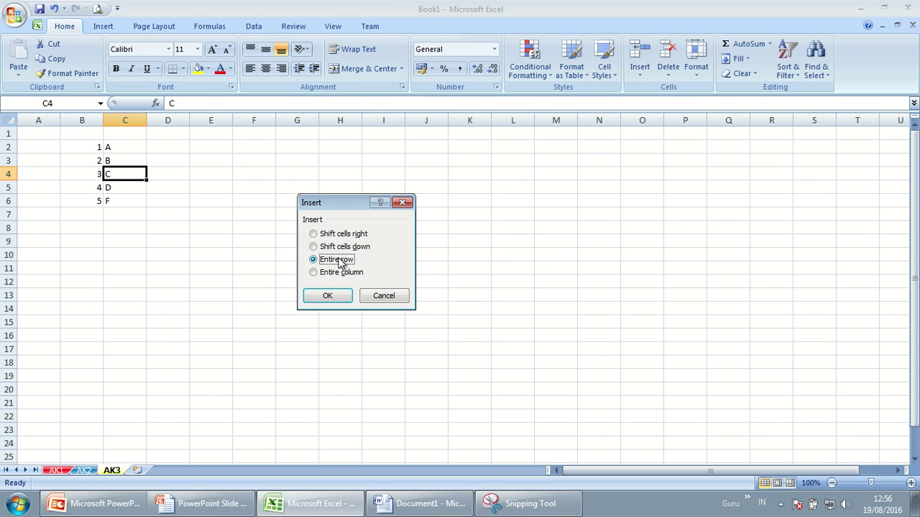
pyautogui.click(327, 296)
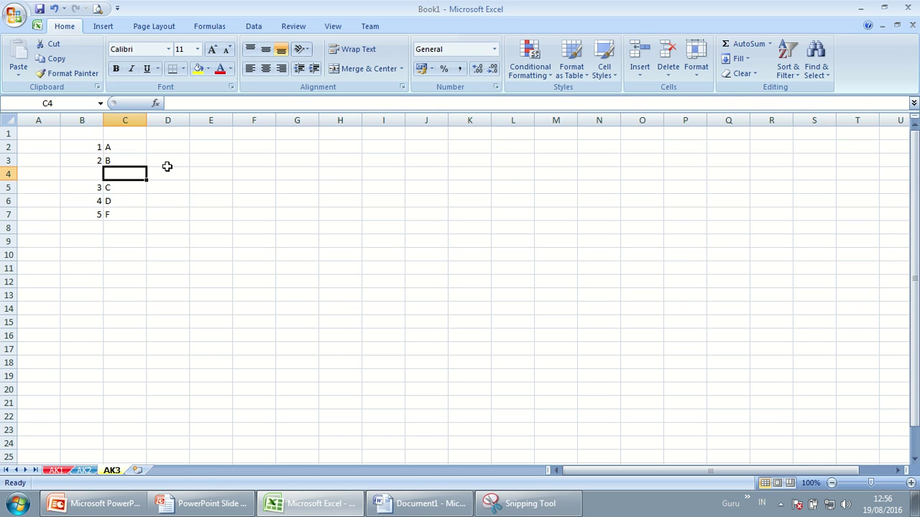
# - Insert an entire blank column at column C via Insert Cells
pyautogui.click(643, 72)
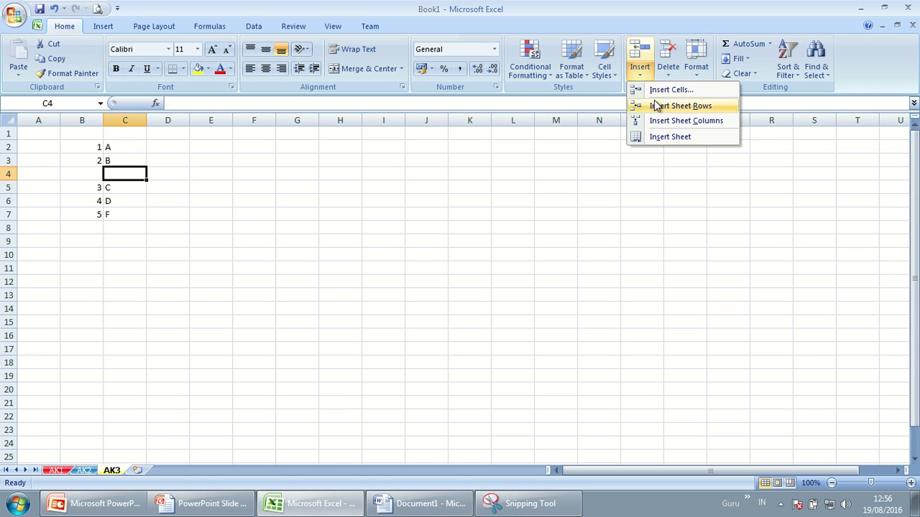
pyautogui.click(664, 90)
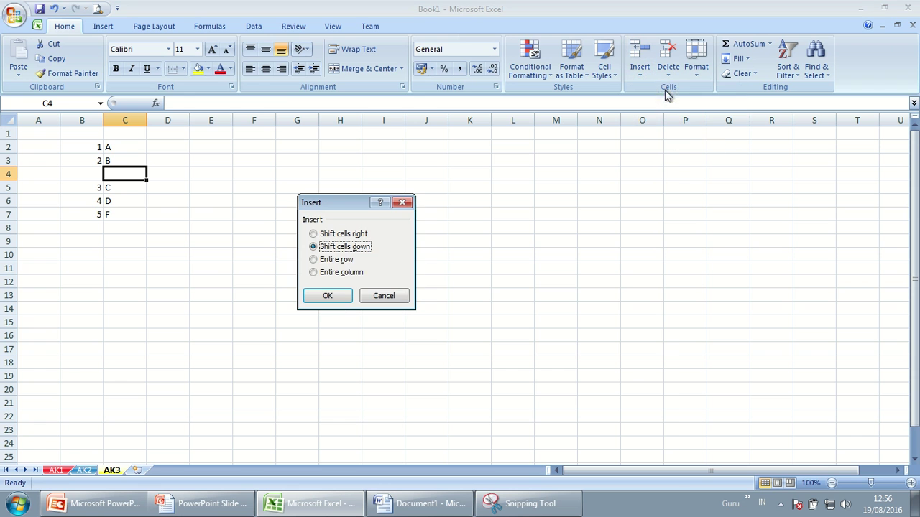
pyautogui.click(337, 273)
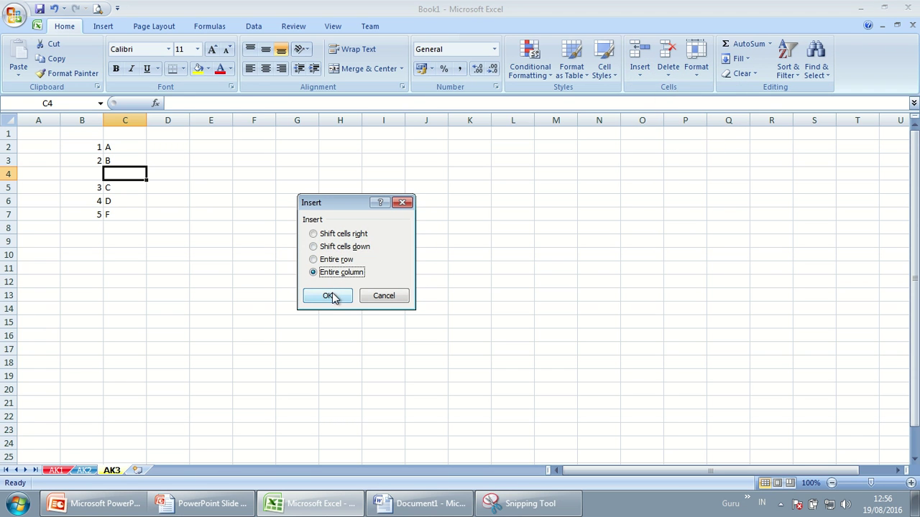
pyautogui.click(329, 296)
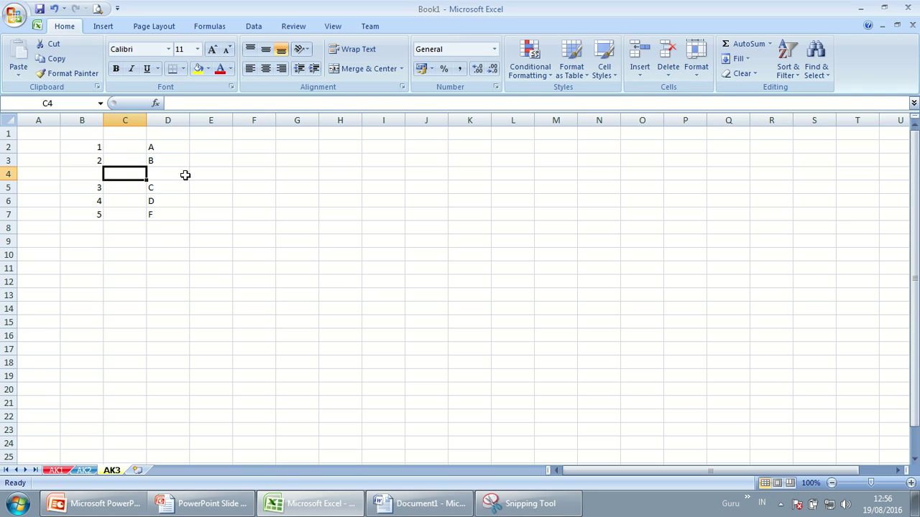
pyautogui.click(250, 268)
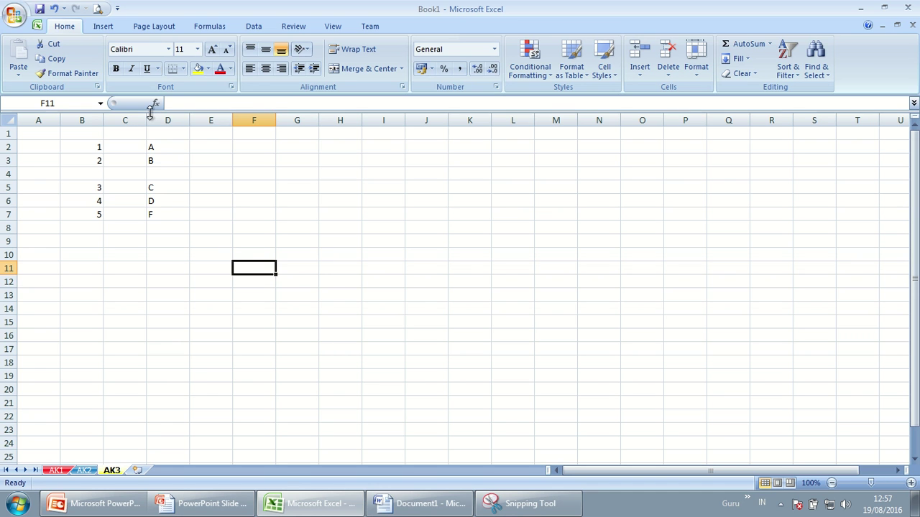
# - Delete the blank row 4 through Delete Cells with Entire row
pyautogui.click(117, 174)
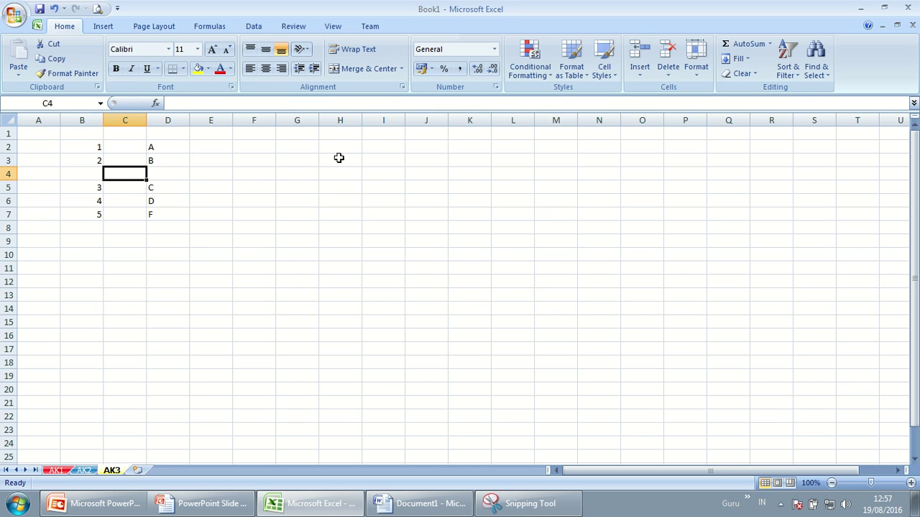
pyautogui.click(678, 80)
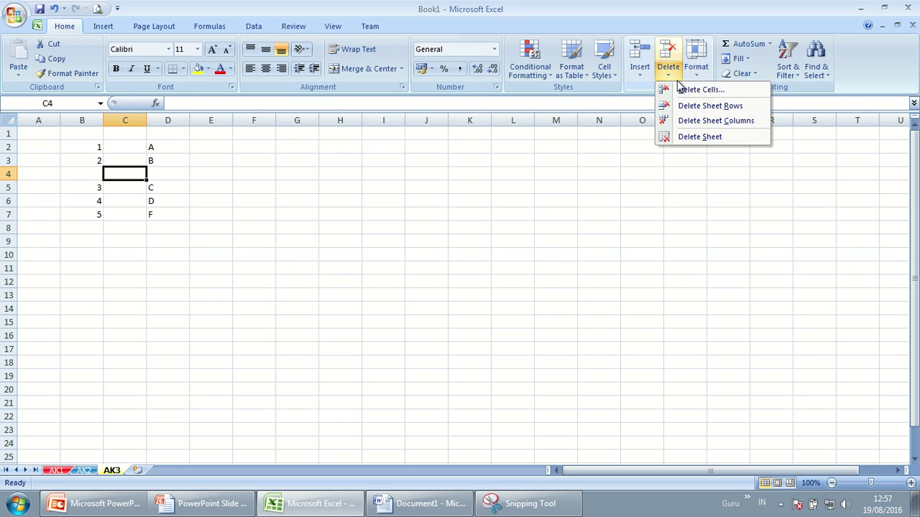
pyautogui.click(702, 90)
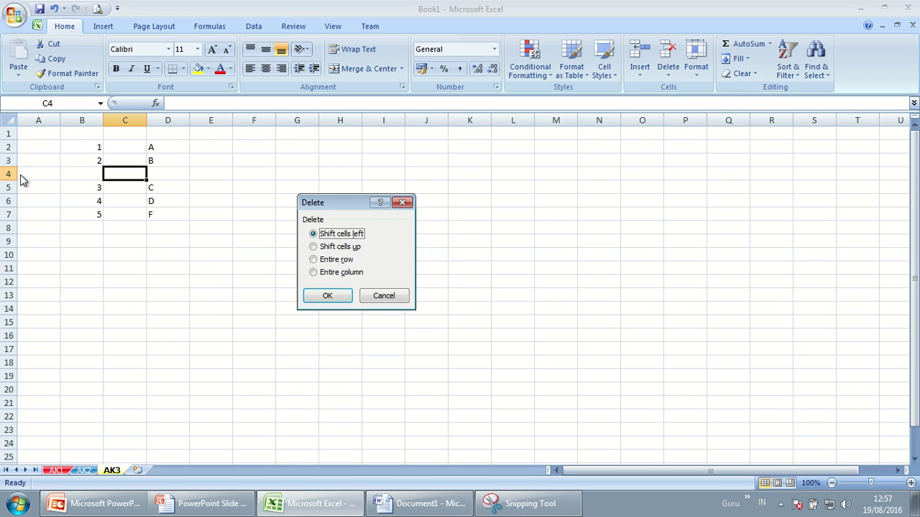
pyautogui.click(337, 260)
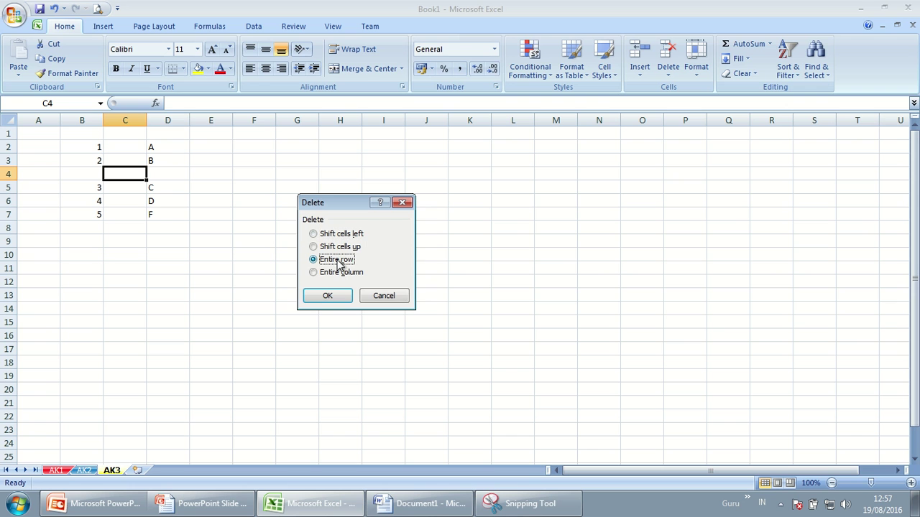
pyautogui.click(327, 296)
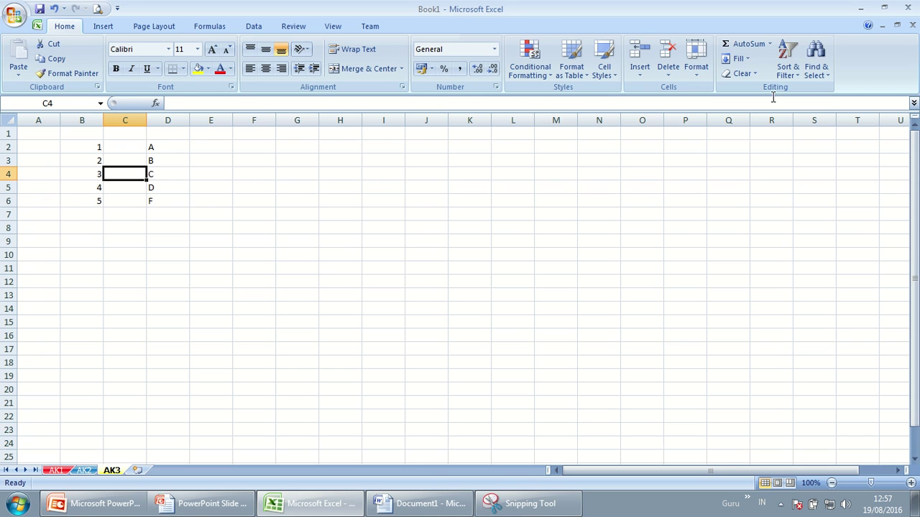
# - Delete the empty column C through Delete Cells with Entire column
pyautogui.click(669, 72)
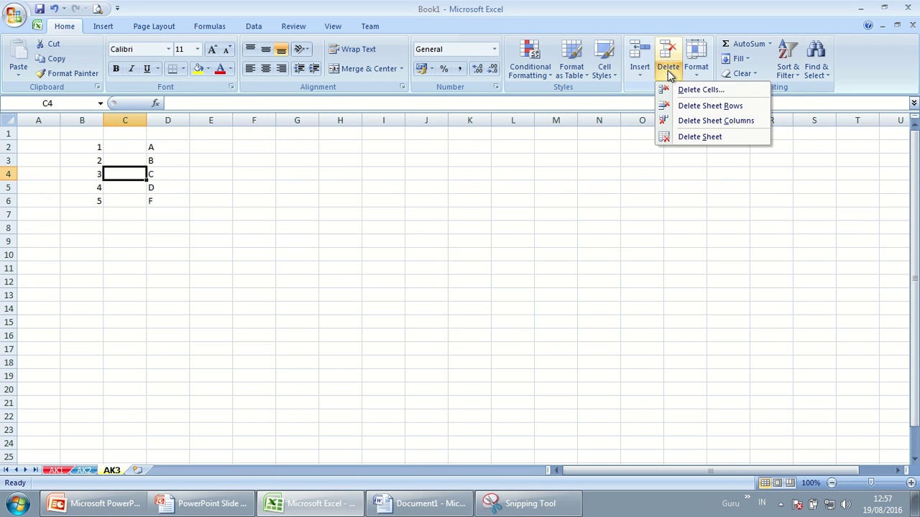
pyautogui.click(704, 92)
pyautogui.click(338, 272)
pyautogui.click(329, 295)
pyautogui.click(445, 319)
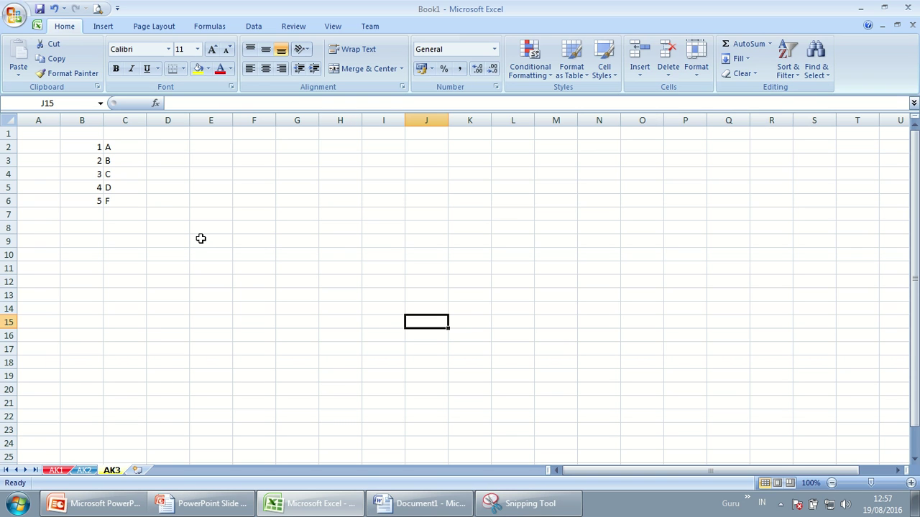
# - Select the list range B2:C6
pyautogui.click(691, 76)
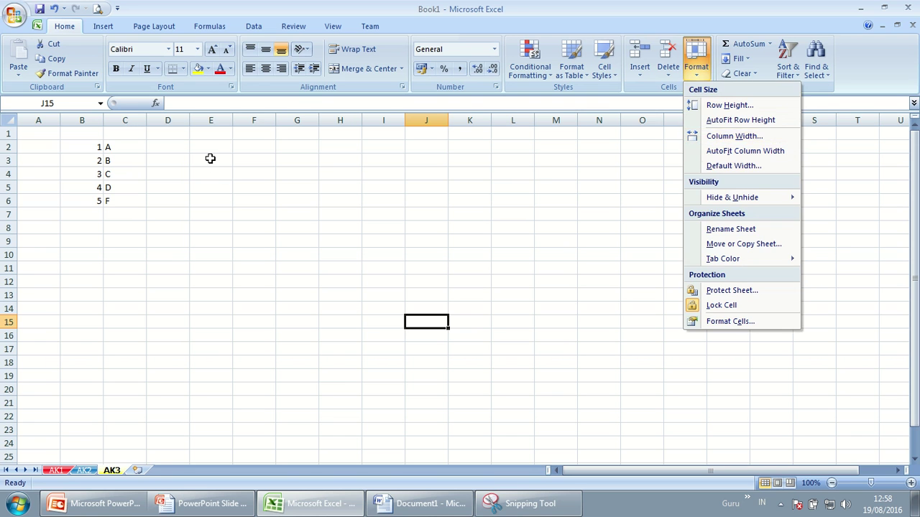
pyautogui.click(64, 158)
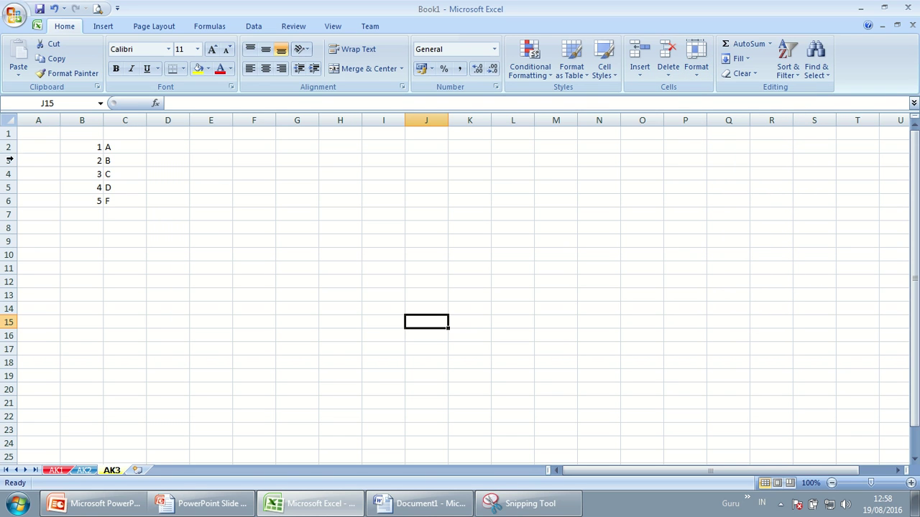
pyautogui.moveTo(8, 148); pyautogui.dragTo(9, 198)
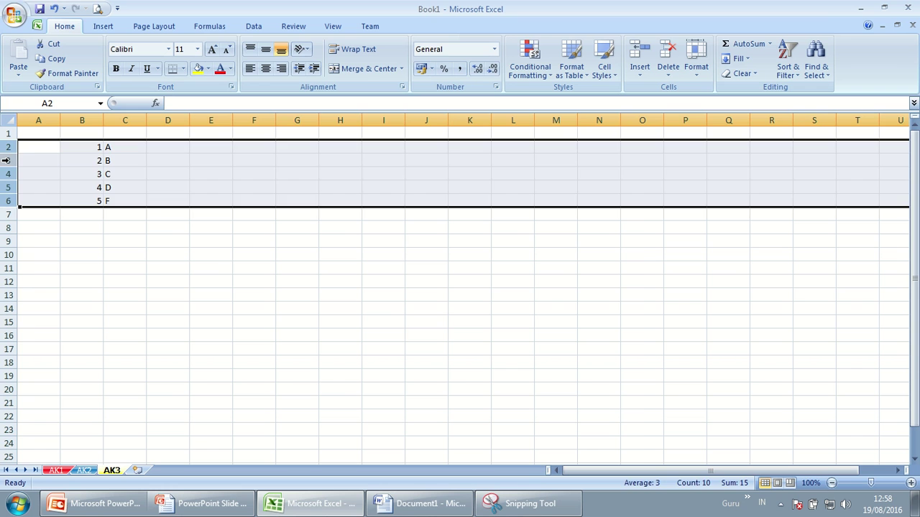
pyautogui.click(94, 159)
pyautogui.moveTo(92, 147); pyautogui.dragTo(111, 197)
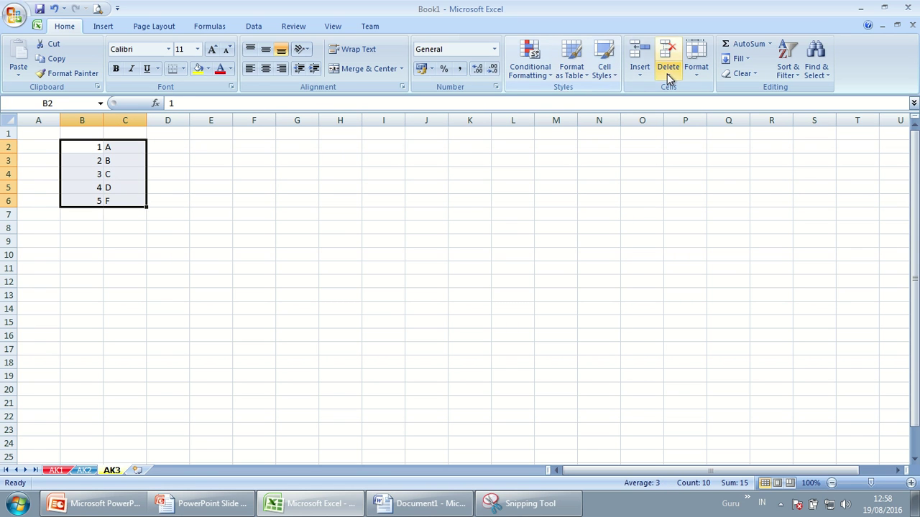
pyautogui.click(138, 184)
pyautogui.moveTo(90, 148); pyautogui.dragTo(116, 197)
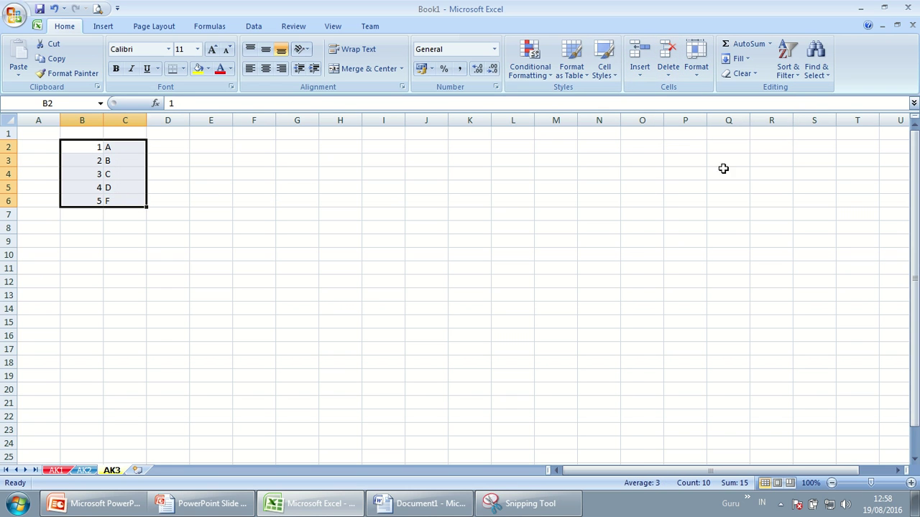
# - Set the row height of the list rows to 30, then reselect the list cells
pyautogui.click(694, 72)
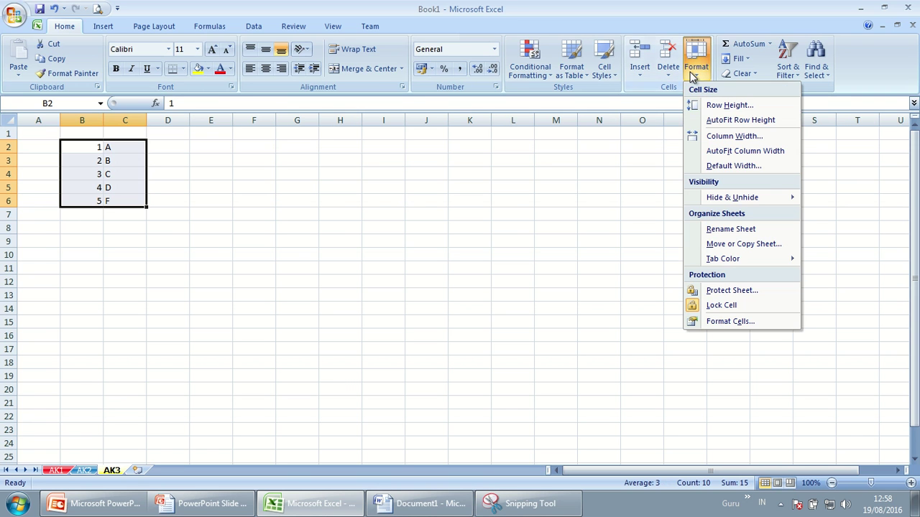
pyautogui.click(748, 106)
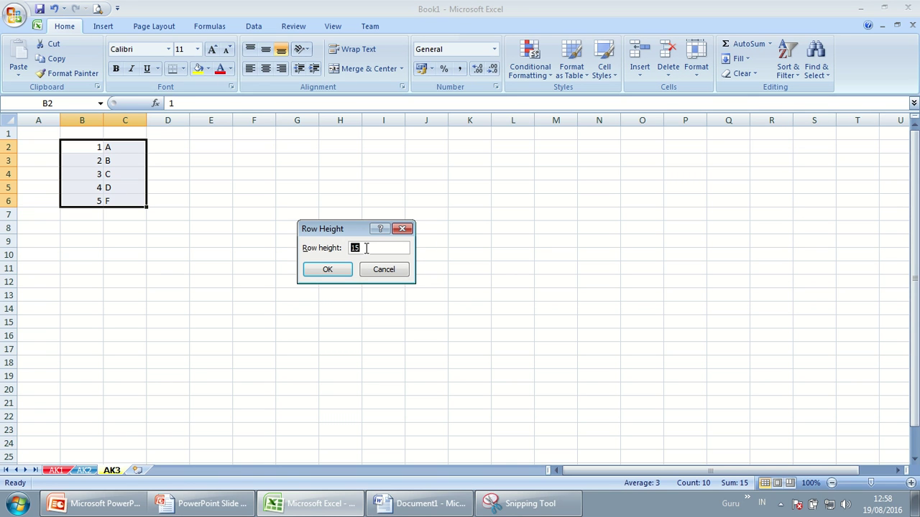
pyautogui.press('Control_R+f')
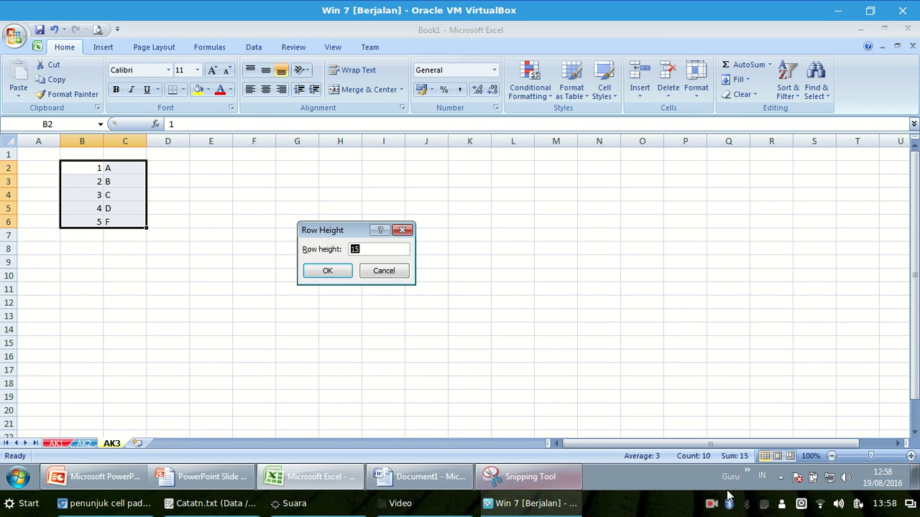
pyautogui.rightClick(722, 505)
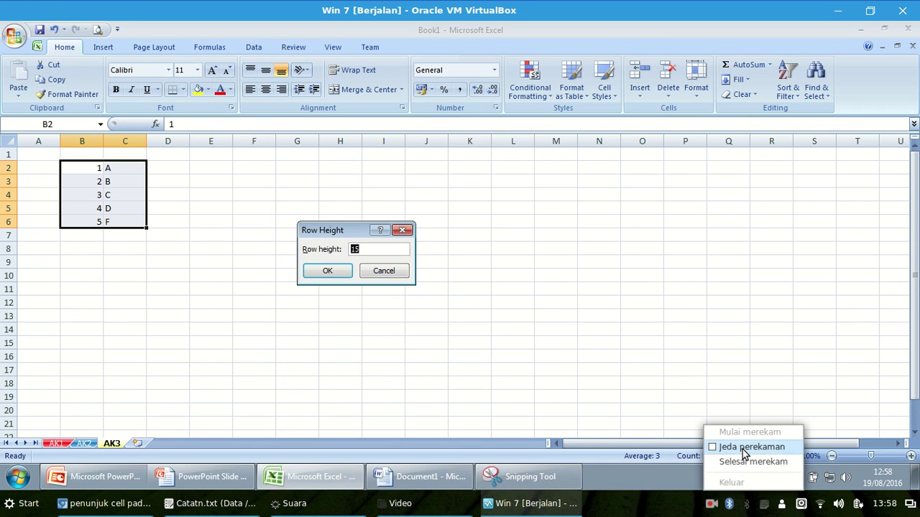
pyautogui.click(740, 443)
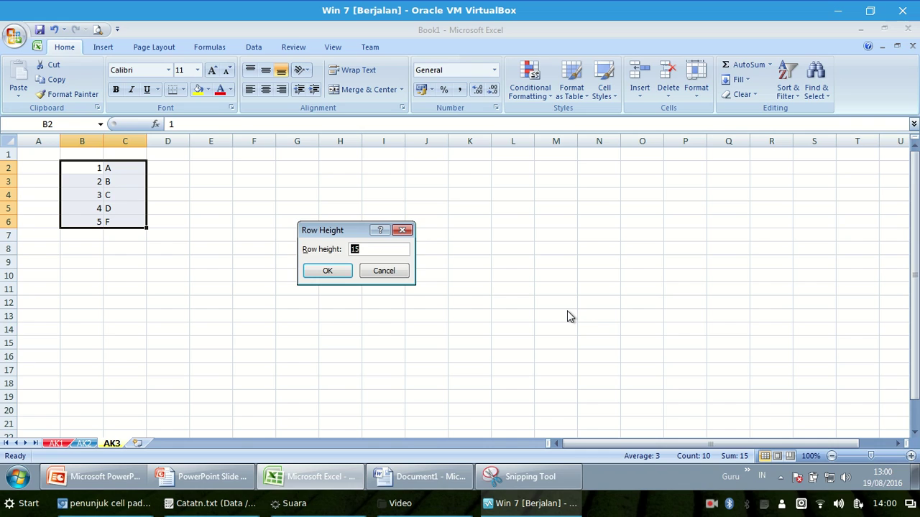
pyautogui.press('Control_R+f')
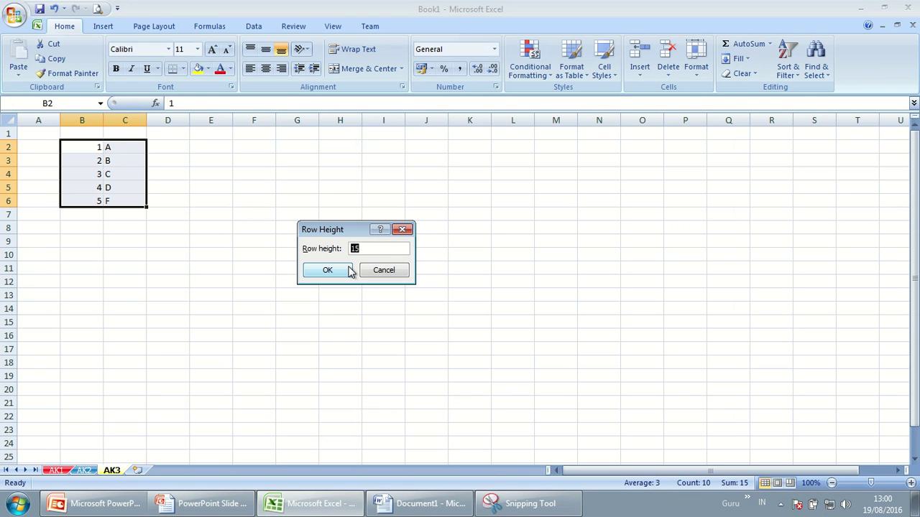
pyautogui.write('30')
pyautogui.click(341, 270)
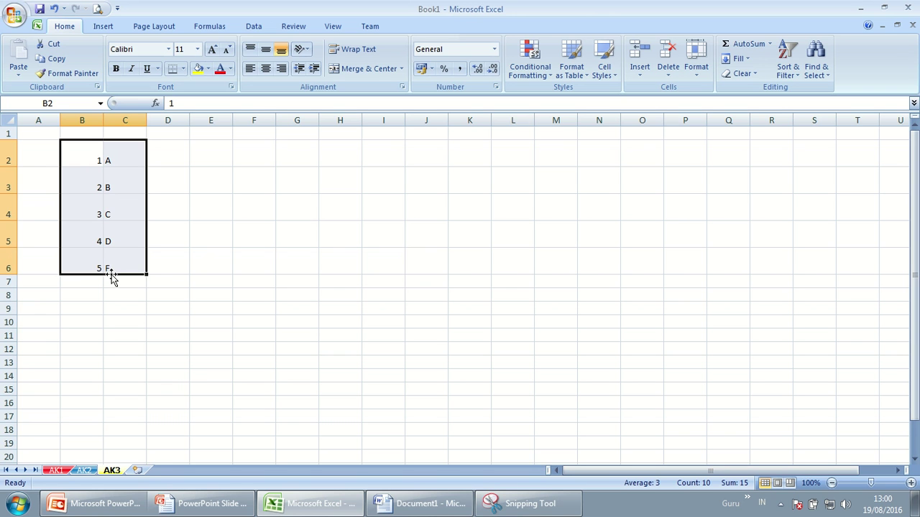
pyautogui.click(124, 184)
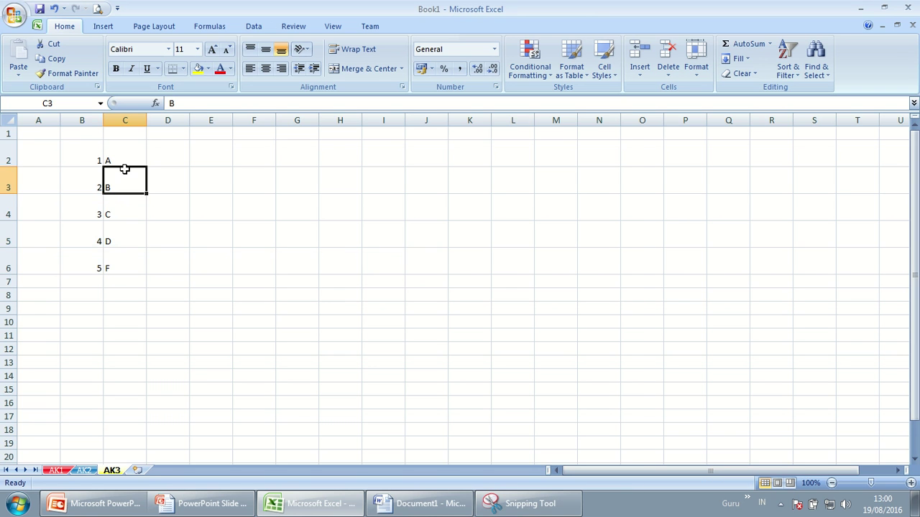
pyautogui.click(81, 120)
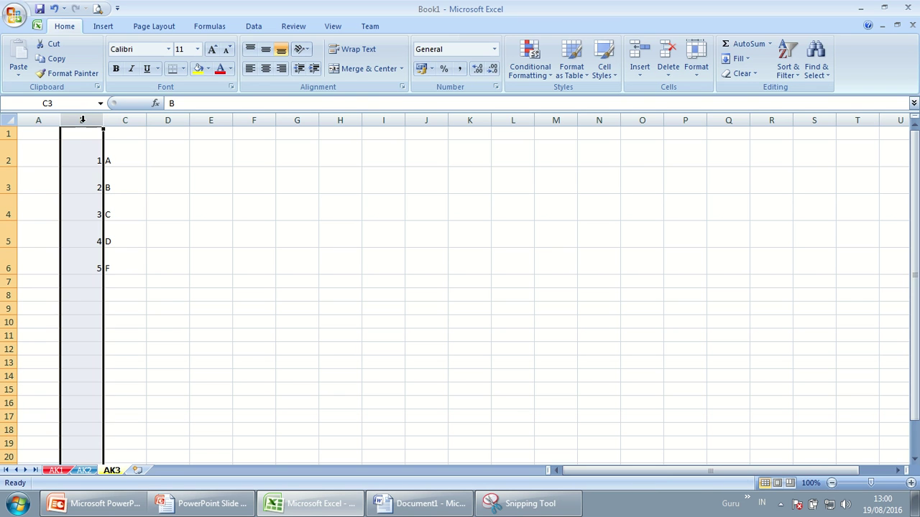
pyautogui.moveTo(90, 161); pyautogui.dragTo(129, 259)
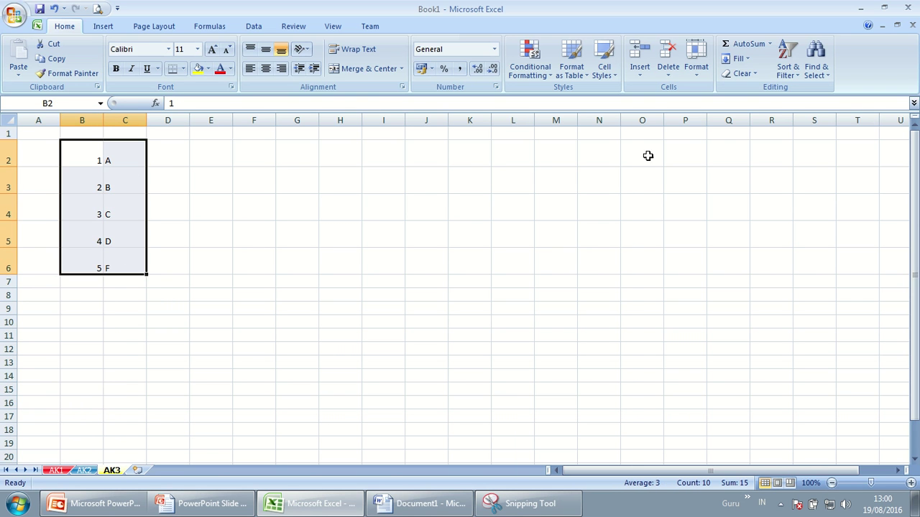
# - Set the column width of columns B and C to 12
pyautogui.click(695, 61)
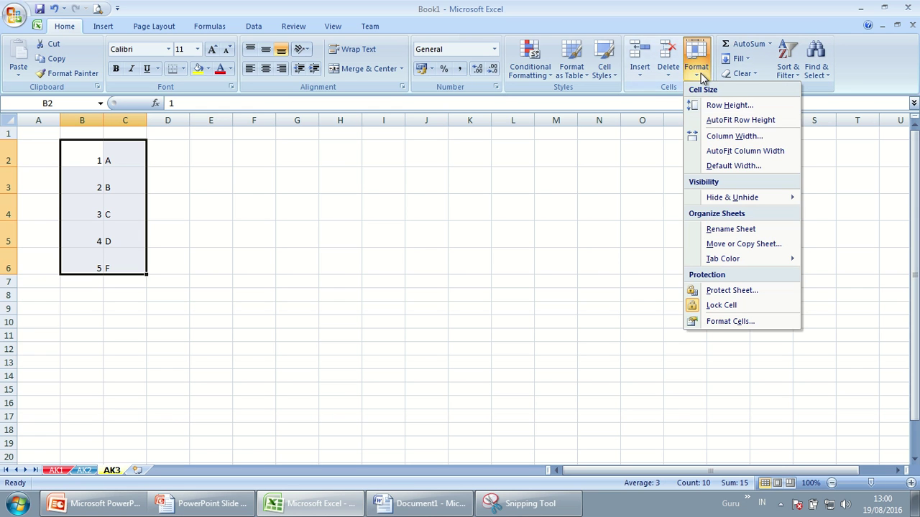
pyautogui.click(712, 136)
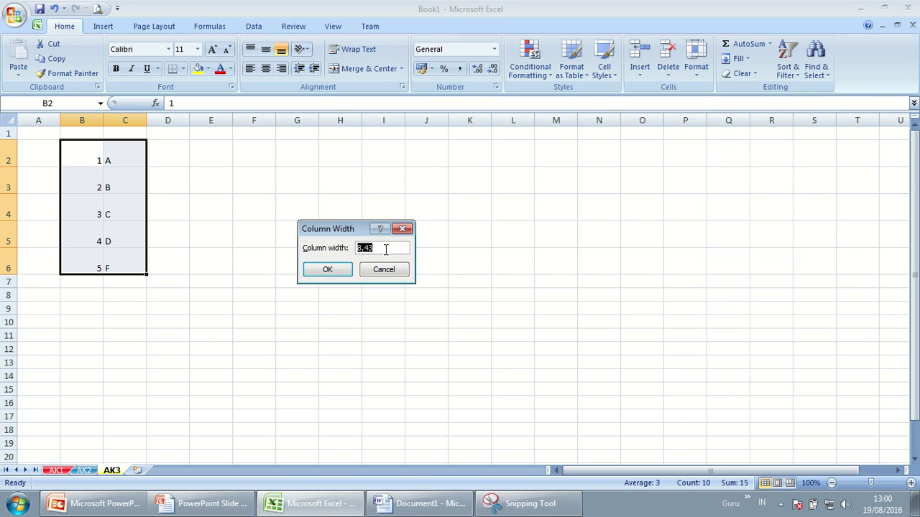
pyautogui.write('12')
pyautogui.click(342, 272)
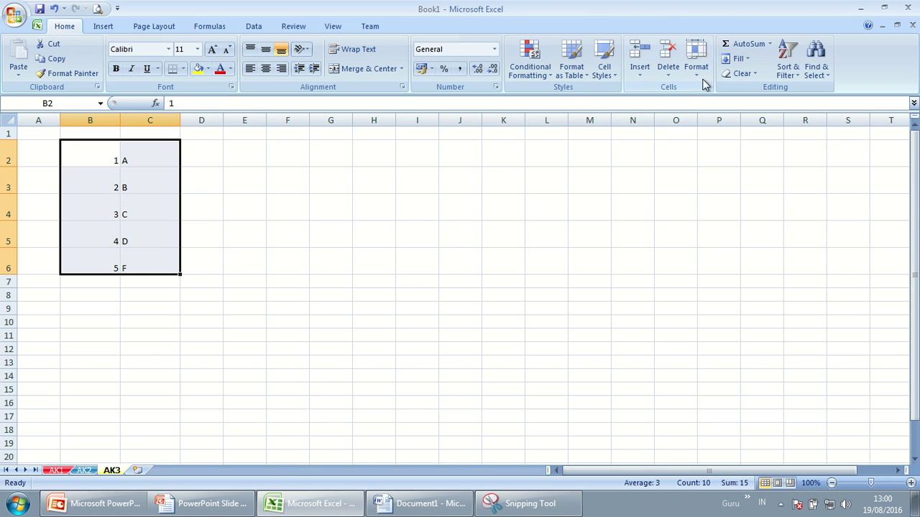
pyautogui.click(422, 280)
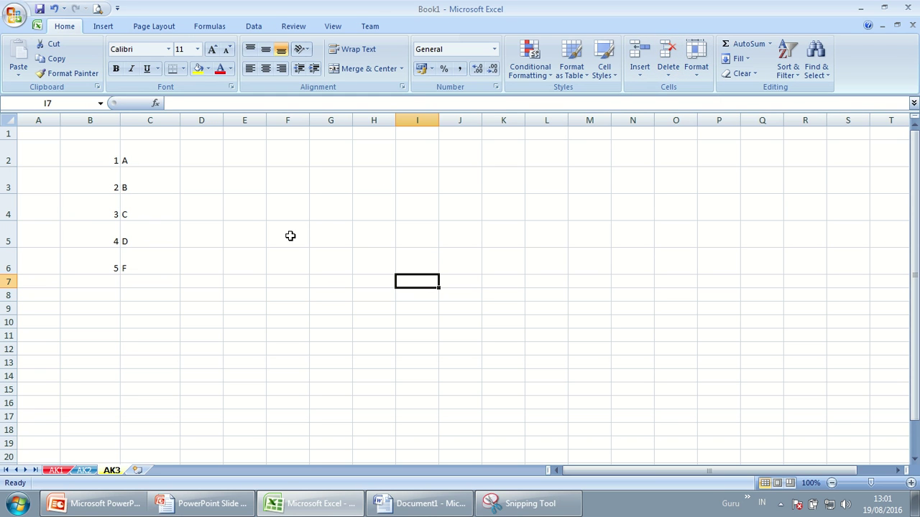
# - Undo repeatedly to revert the column width and the 30 row height
pyautogui.click(56, 10)
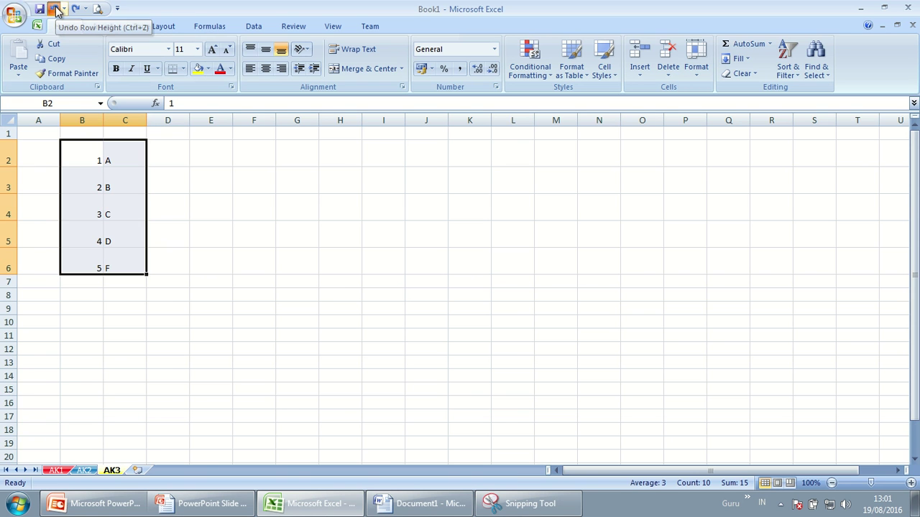
pyautogui.click(56, 10)
pyautogui.click(56, 9)
pyautogui.click(56, 10)
pyautogui.click(56, 9)
pyautogui.click(56, 10)
pyautogui.click(56, 10)
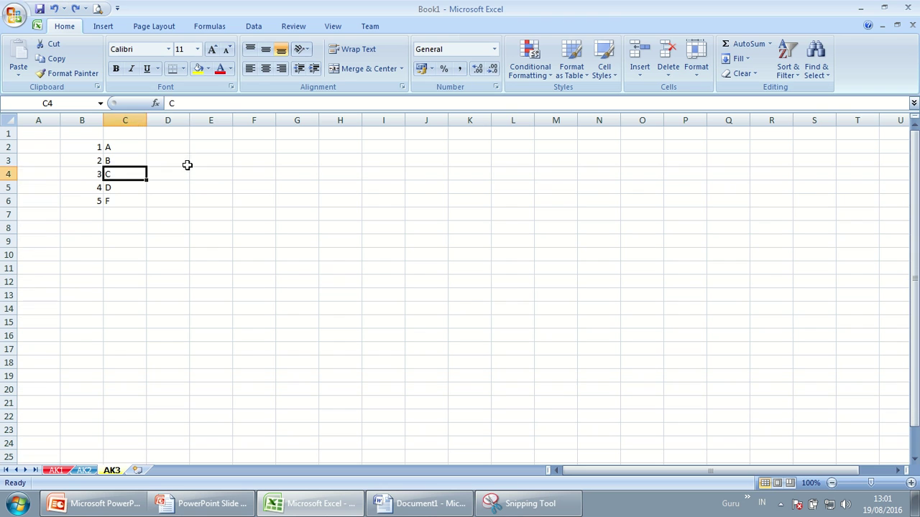
pyautogui.click(186, 163)
pyautogui.click(289, 275)
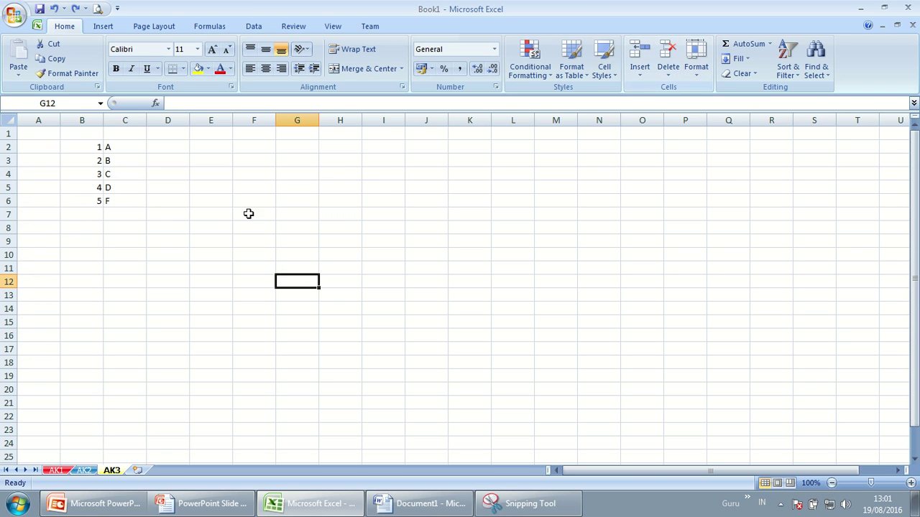
# - Insert a blank row at row 4 from the row header menu
pyautogui.rightClick(6, 174)
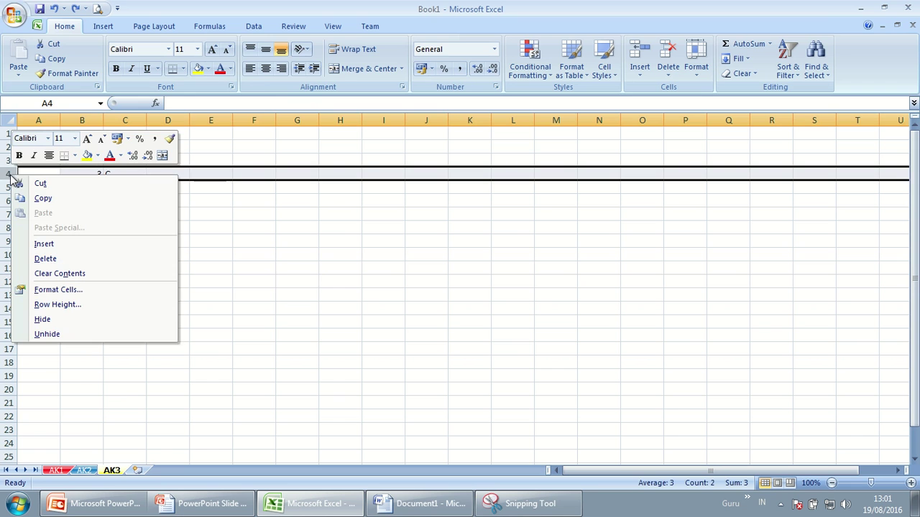
pyautogui.click(51, 241)
pyautogui.click(282, 240)
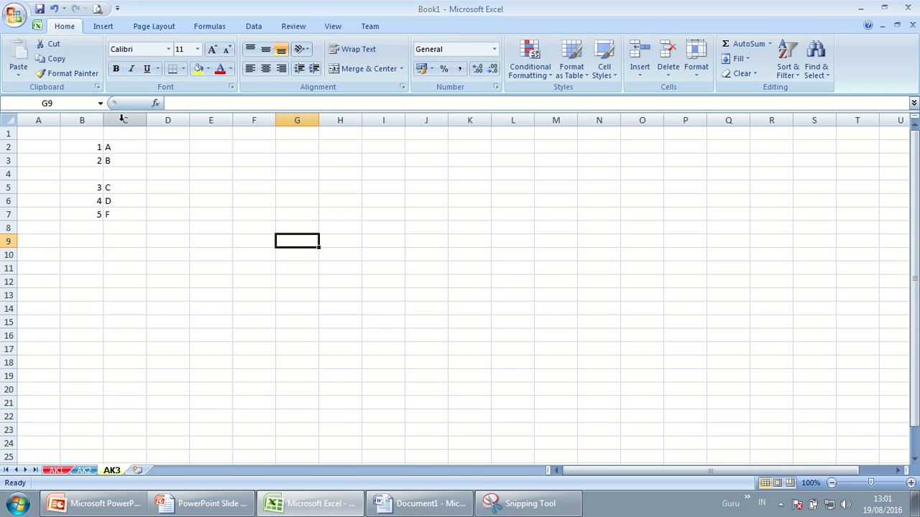
# - Insert a blank column at C from the column header menu
pyautogui.click(122, 119)
pyautogui.rightClick(123, 119)
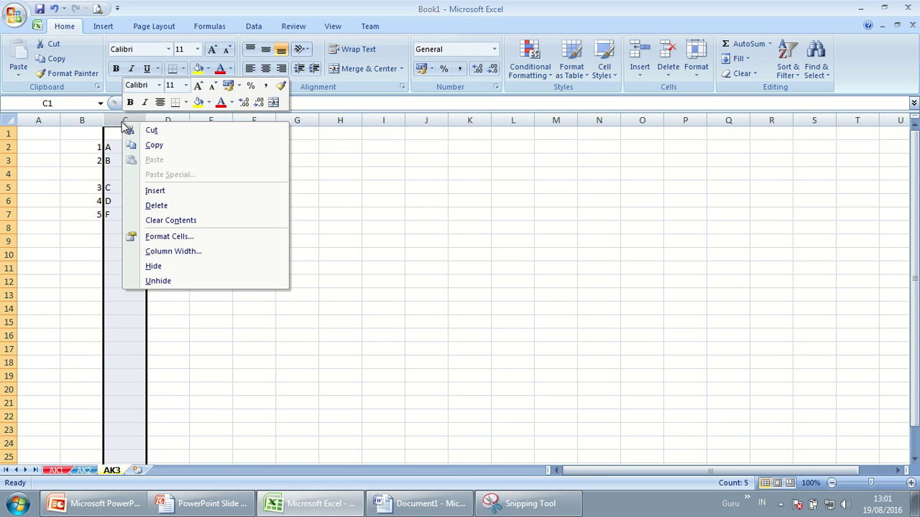
pyautogui.click(149, 191)
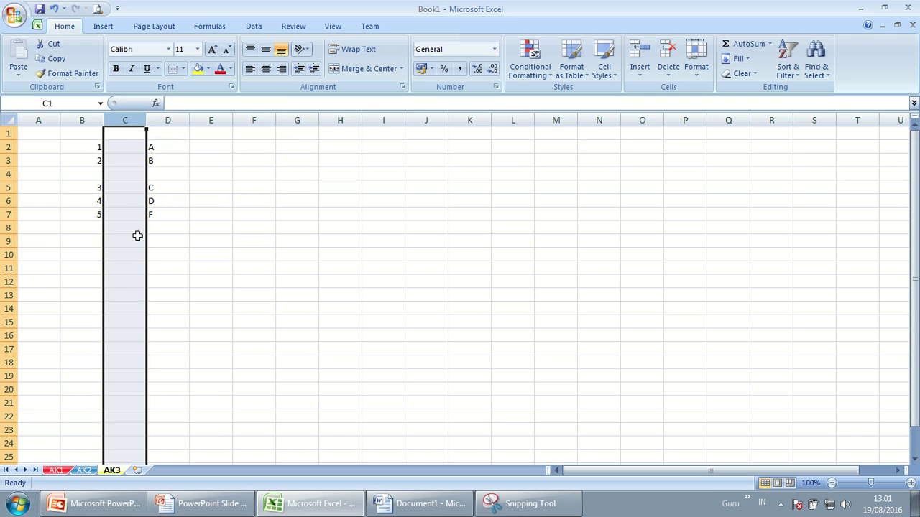
pyautogui.click(339, 226)
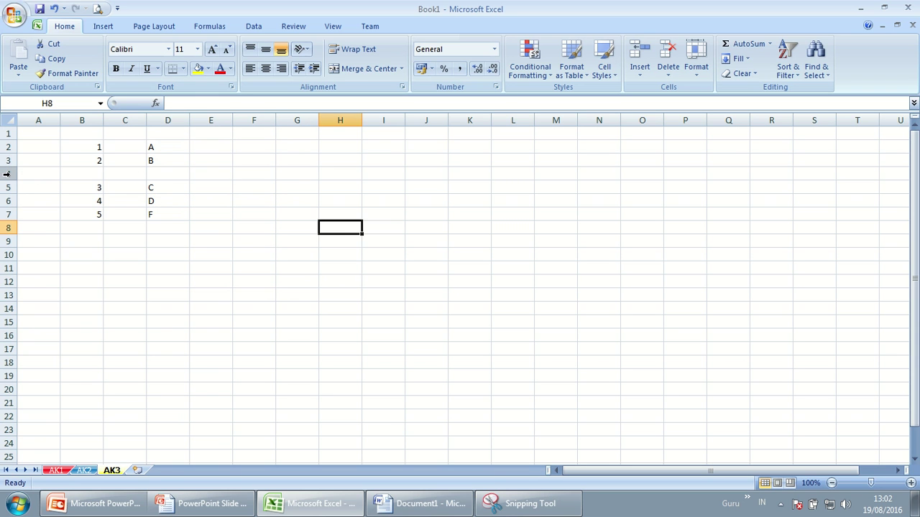
# - Delete the blank row 4 from the row header menu
pyautogui.rightClick(5, 174)
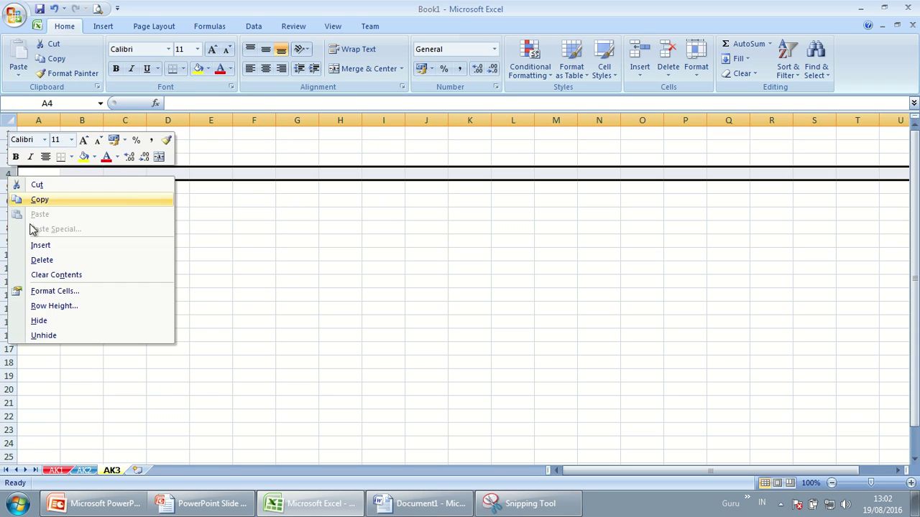
pyautogui.click(42, 260)
pyautogui.click(192, 257)
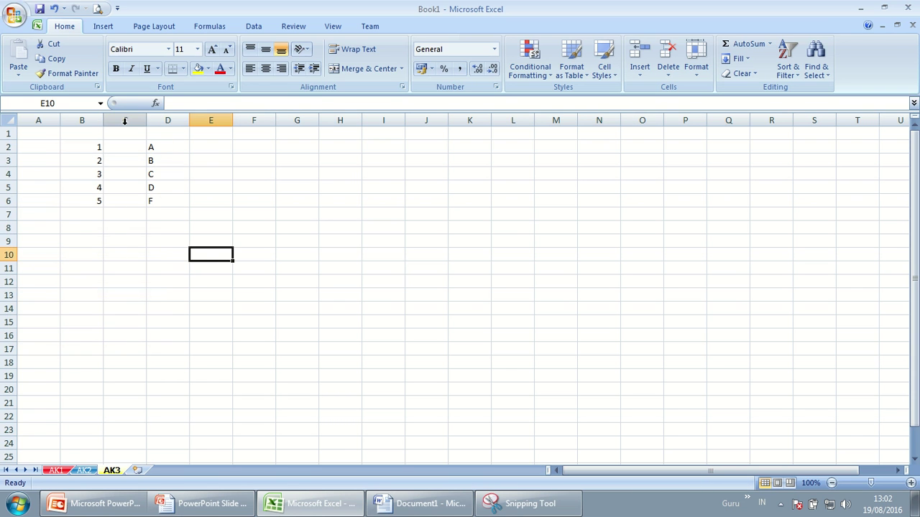
# - Delete column C so the letters shift left beside the numbers
pyautogui.rightClick(124, 126)
pyautogui.click(160, 209)
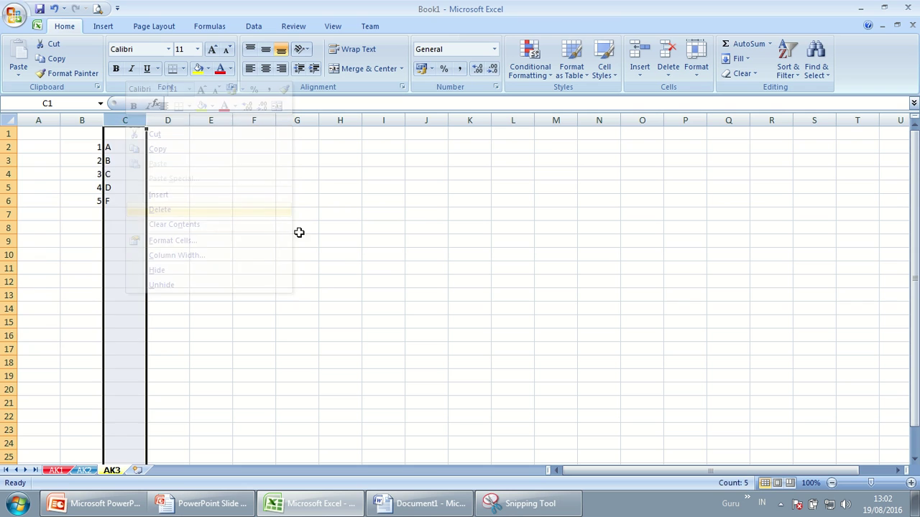
pyautogui.click(429, 226)
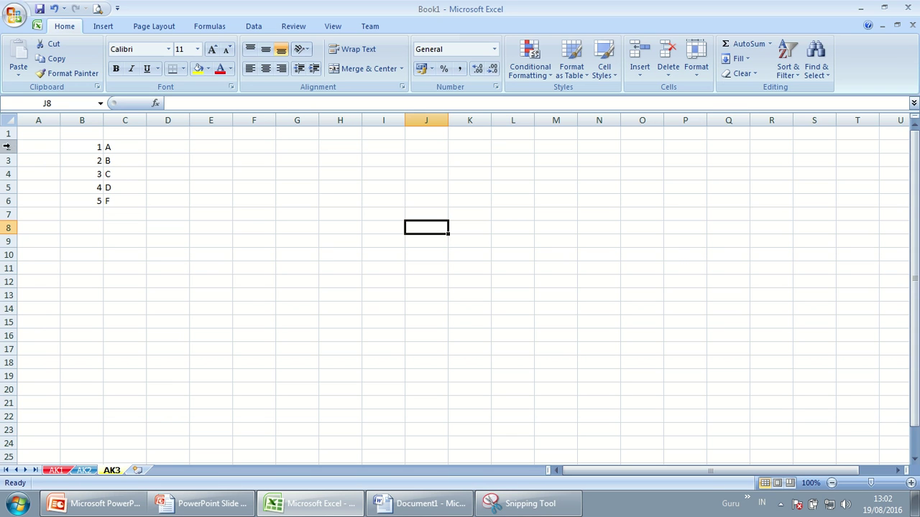
pyautogui.click(9, 146)
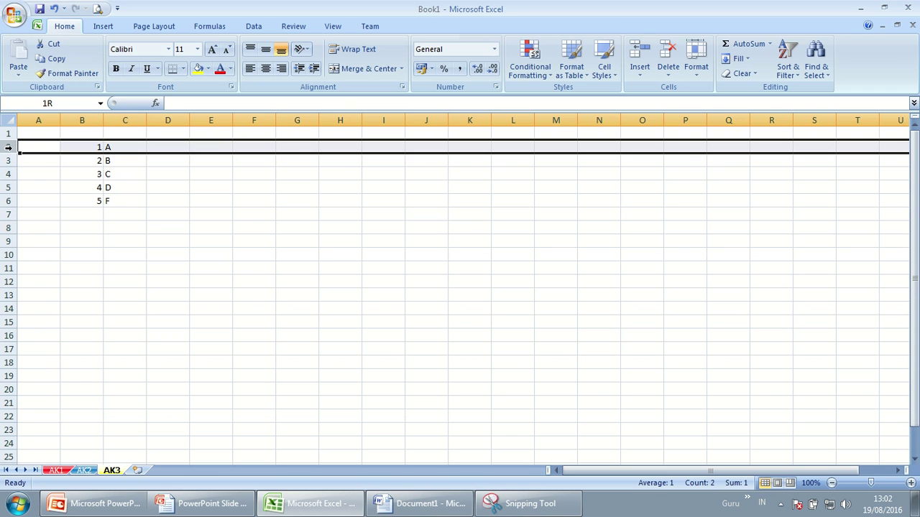
pyautogui.moveTo(9, 147); pyautogui.dragTo(9, 202)
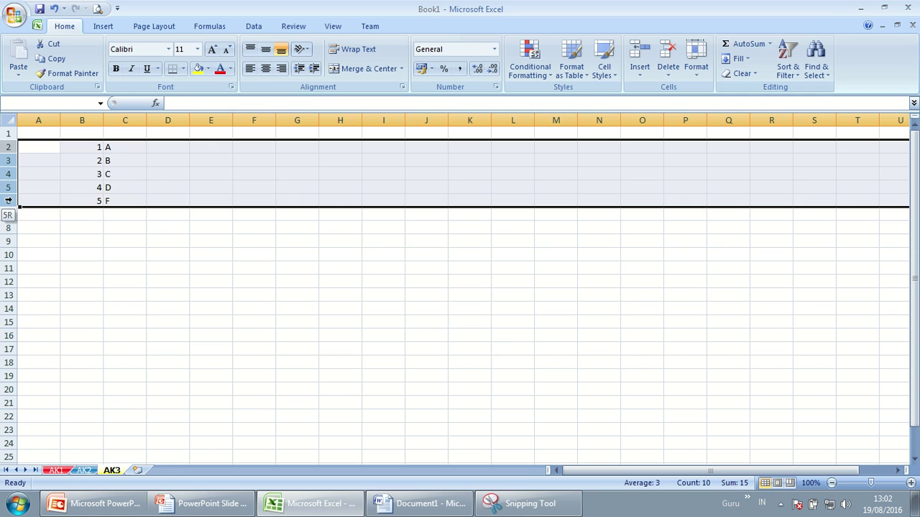
pyautogui.click(37, 173)
pyautogui.moveTo(79, 148); pyautogui.dragTo(110, 200)
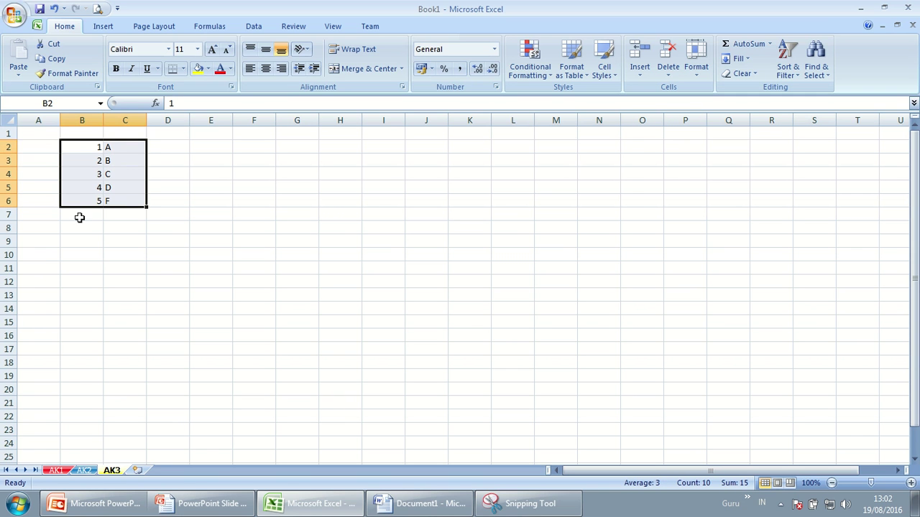
pyautogui.moveTo(10, 148); pyautogui.dragTo(10, 202)
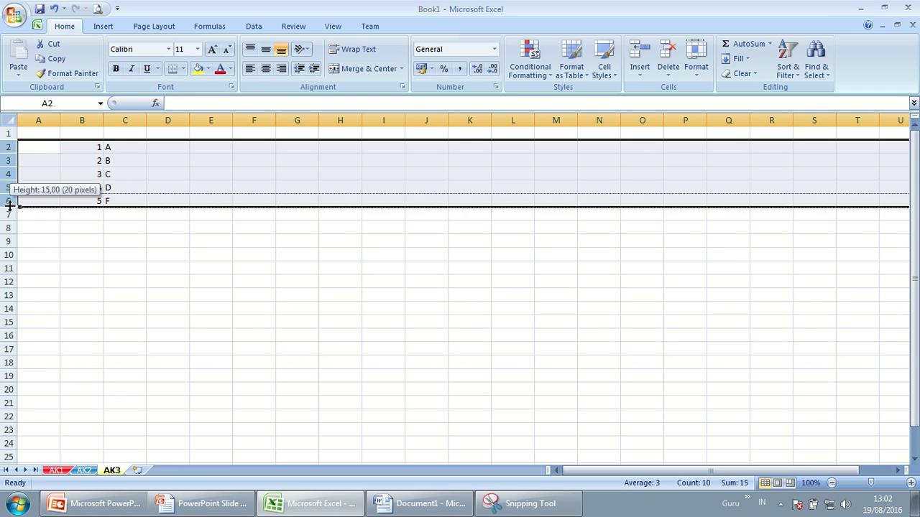
pyautogui.moveTo(8, 206); pyautogui.dragTo(9, 257)
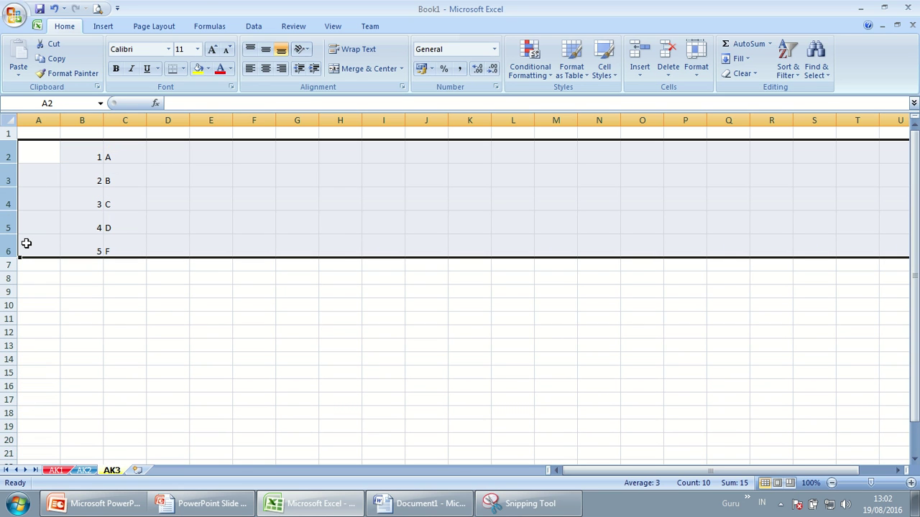
pyautogui.click(53, 8)
pyautogui.click(158, 281)
pyautogui.moveTo(82, 120); pyautogui.dragTo(213, 122)
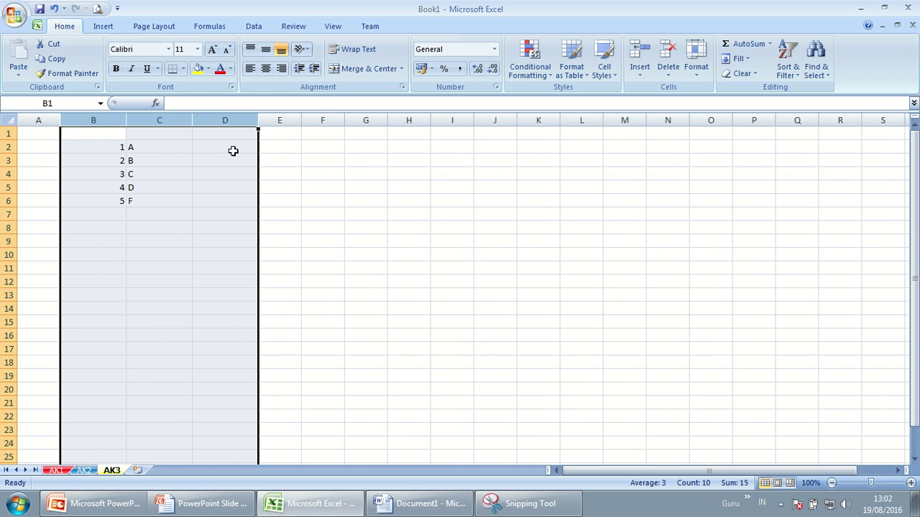
pyautogui.moveTo(257, 120); pyautogui.dragTo(296, 120)
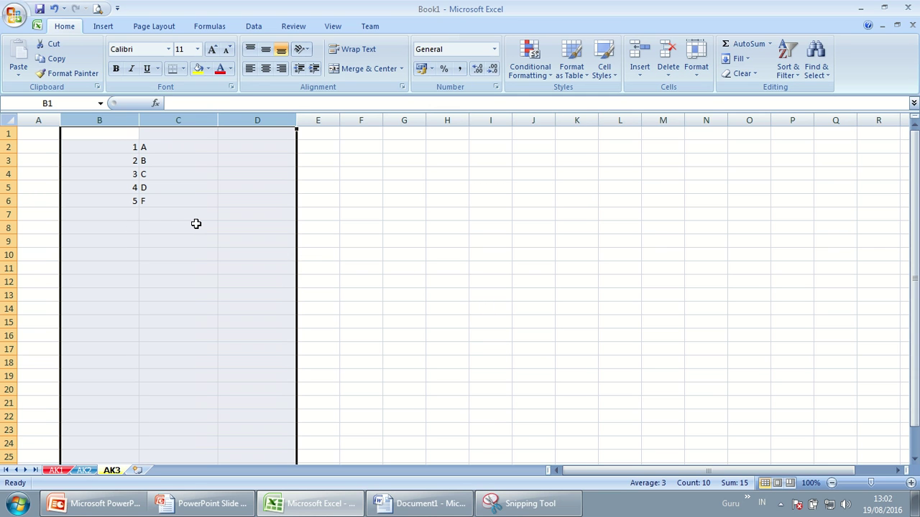
pyautogui.click(53, 9)
pyautogui.click(54, 9)
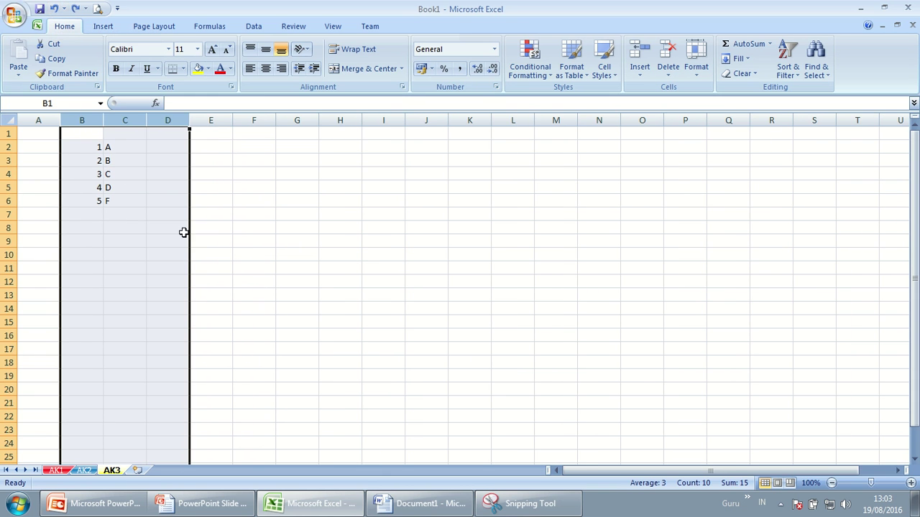
pyautogui.click(335, 305)
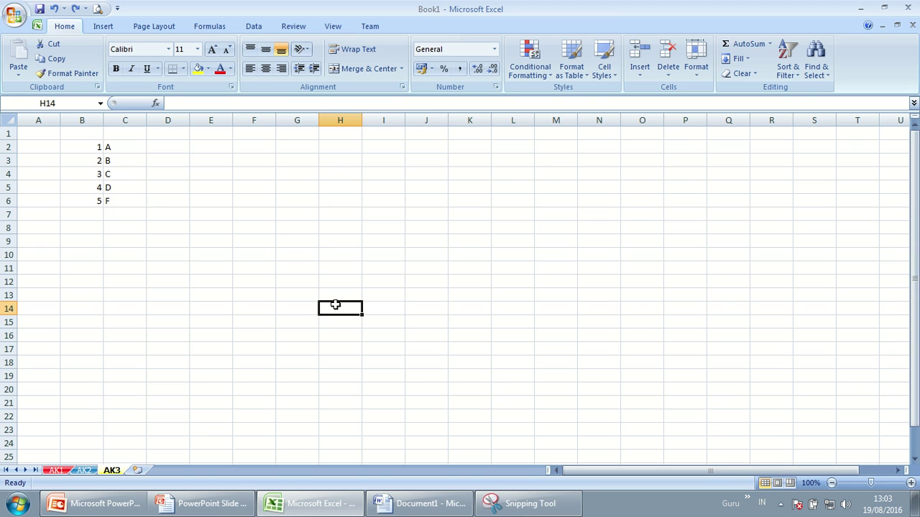
# - Hide rows 5 and 6 so the 4 D and 5 F entries disappear
pyautogui.click(174, 146)
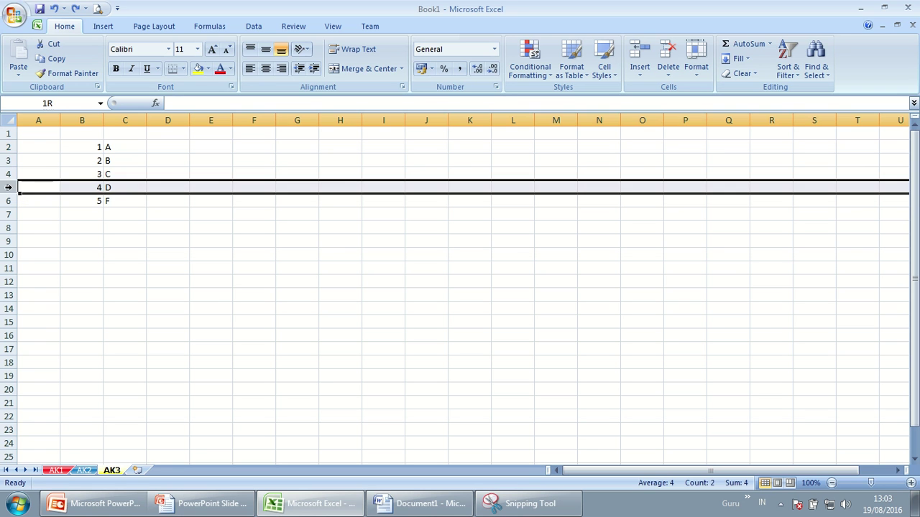
pyautogui.moveTo(9, 188); pyautogui.dragTo(9, 201)
pyautogui.click(106, 188)
pyautogui.moveTo(100, 188); pyautogui.dragTo(104, 201)
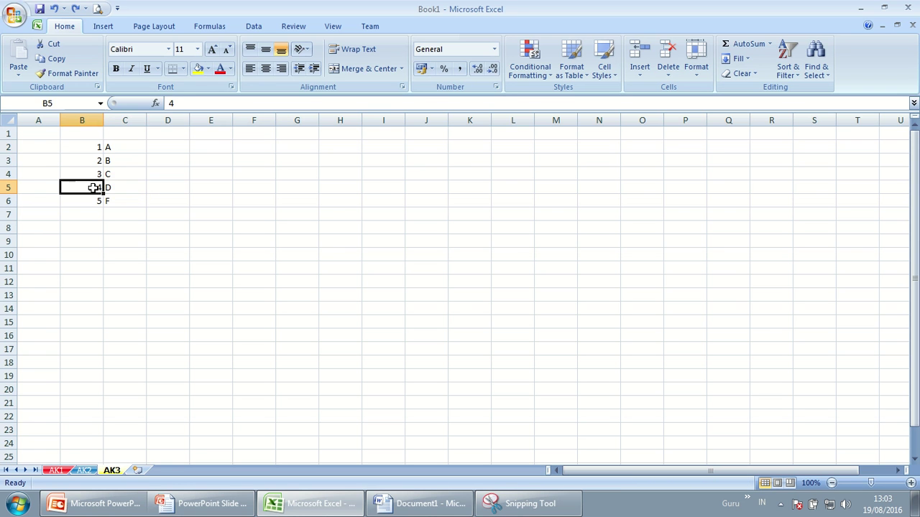
pyautogui.click(695, 57)
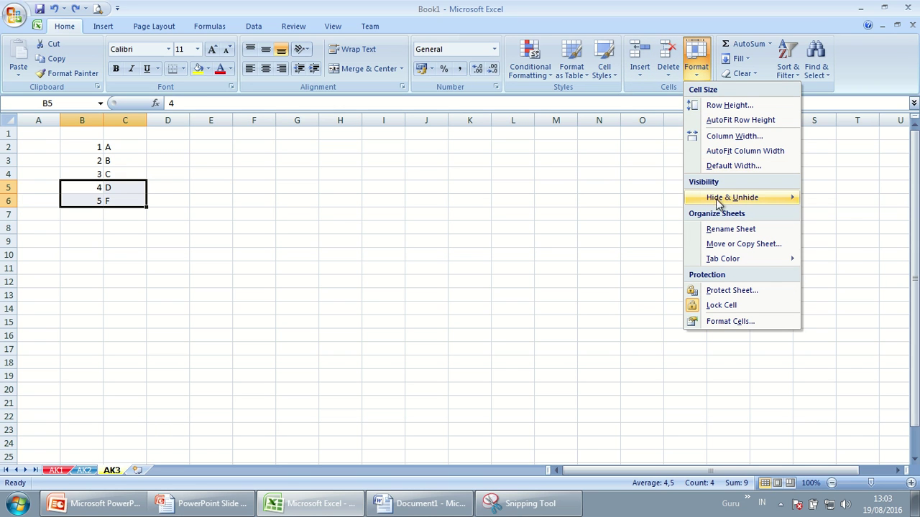
pyautogui.moveTo(717, 204)
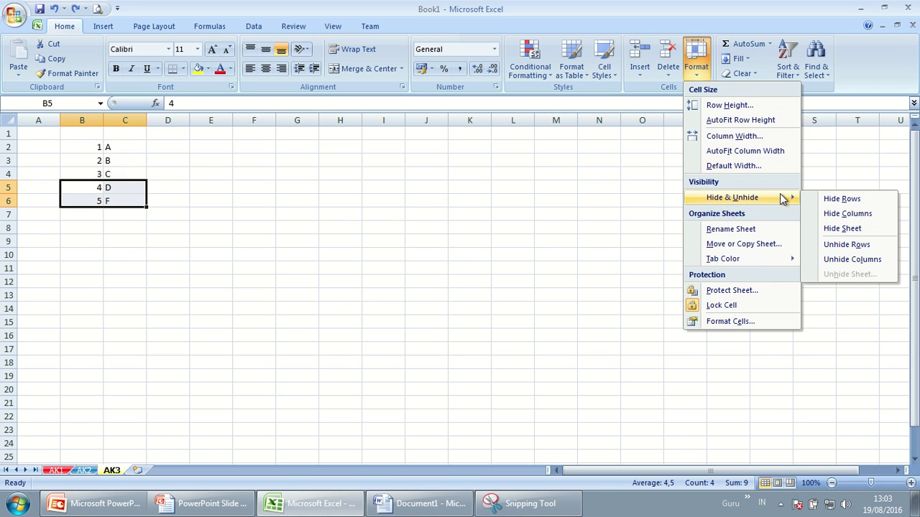
pyautogui.click(843, 199)
pyautogui.click(114, 228)
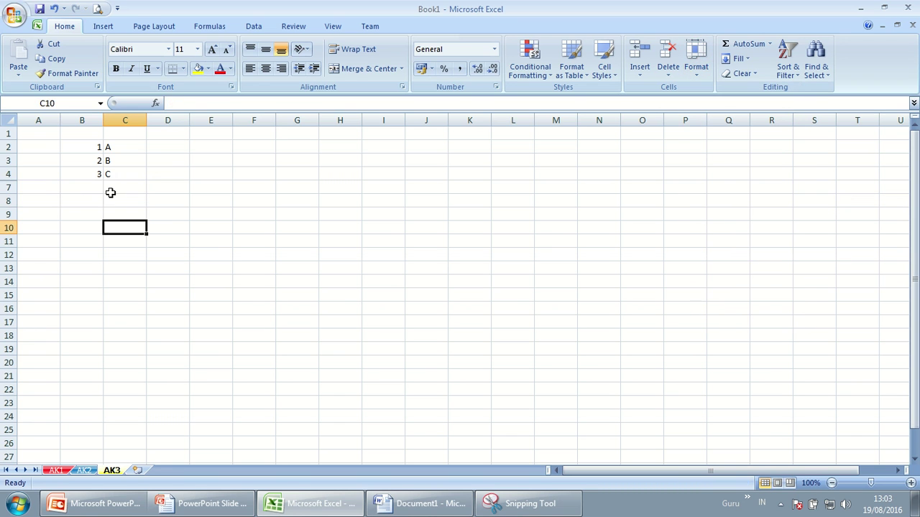
pyautogui.click(97, 189)
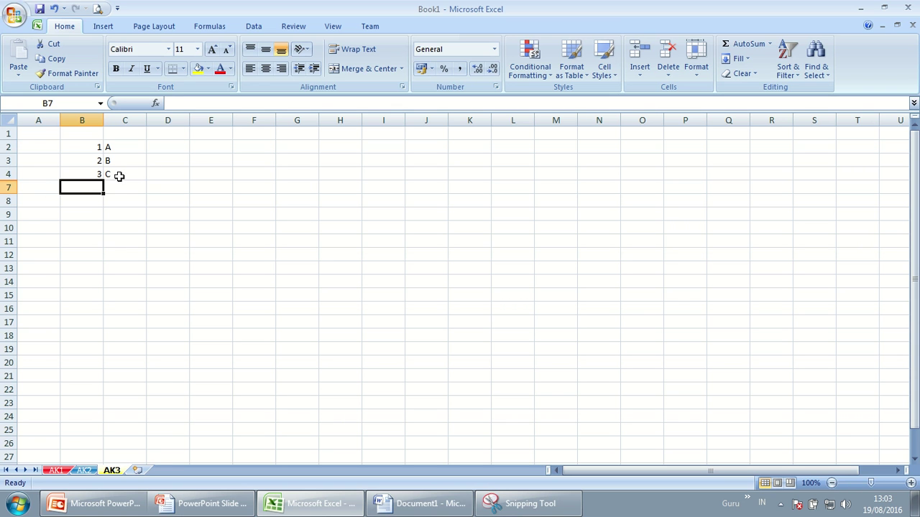
# - Hide row 4 holding 3, then undo it to restore the row
pyautogui.click(98, 174)
pyautogui.click(694, 70)
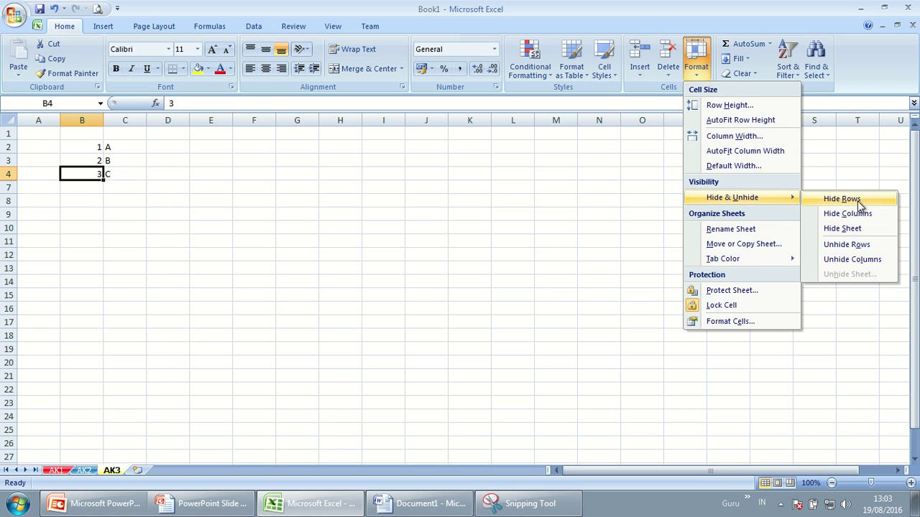
pyautogui.click(857, 200)
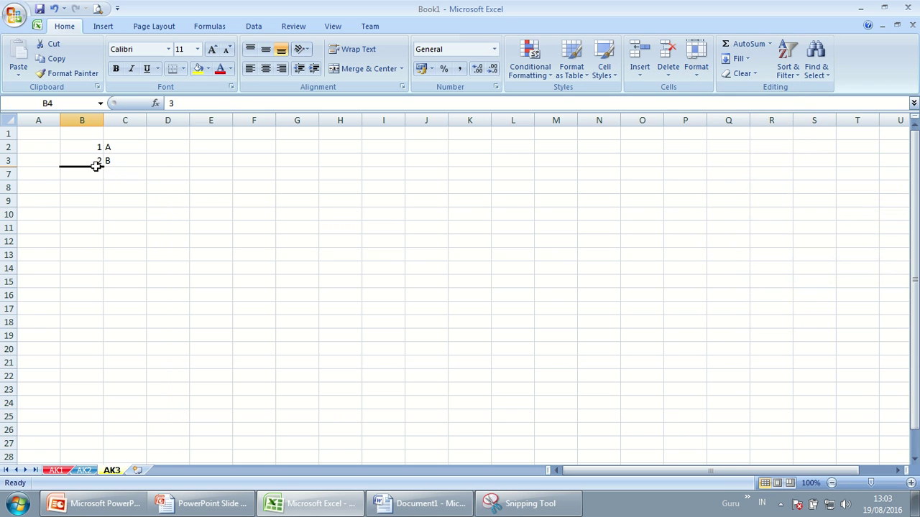
pyautogui.click(51, 10)
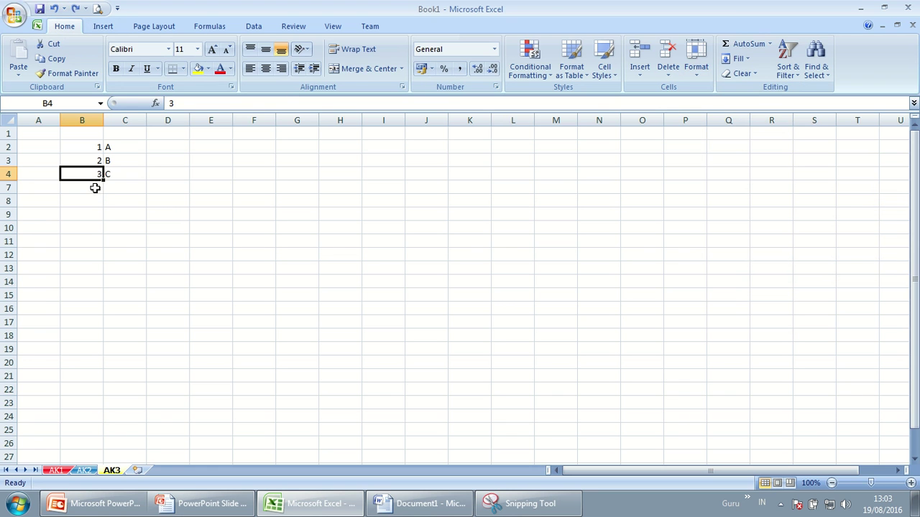
pyautogui.click(107, 229)
# - Select B4:C7 around the hidden rows and check the Format options without changing anything
pyautogui.click(78, 175)
pyautogui.moveTo(79, 173); pyautogui.dragTo(115, 183)
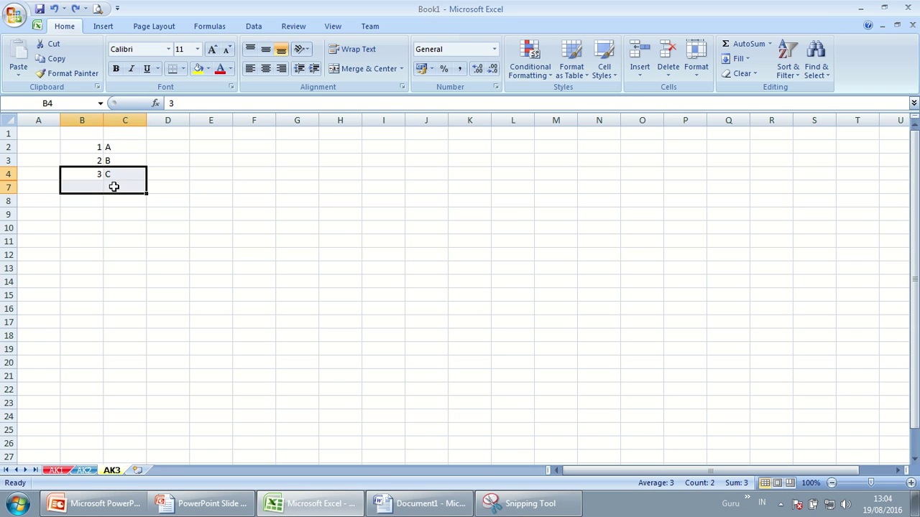
pyautogui.click(115, 184)
pyautogui.click(95, 175)
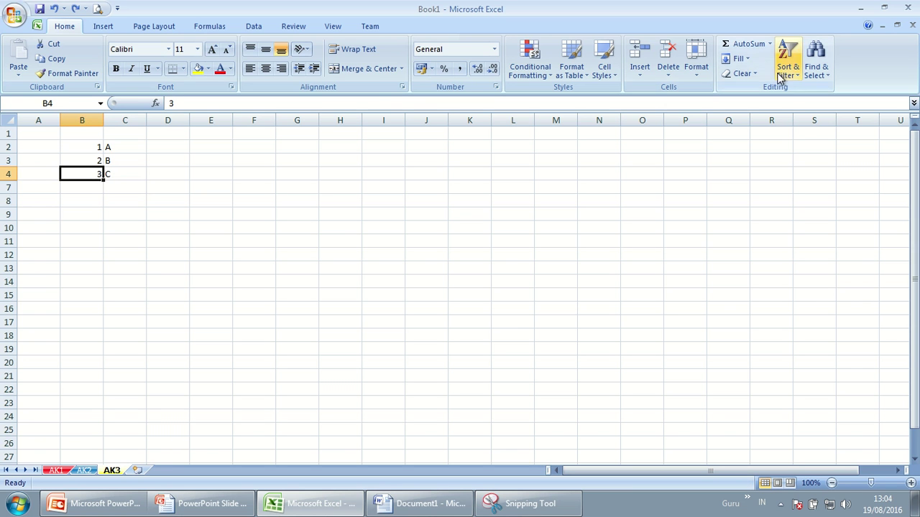
pyautogui.click(705, 75)
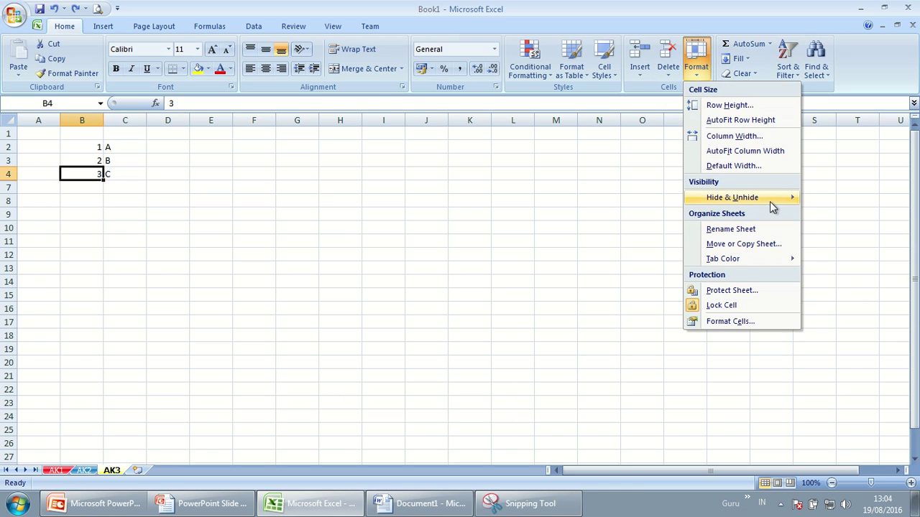
pyautogui.moveTo(768, 199)
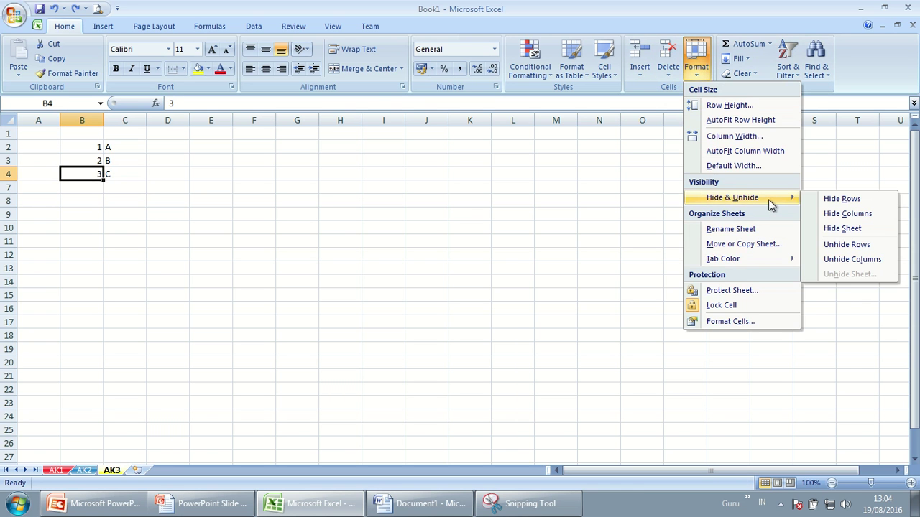
pyautogui.click(856, 248)
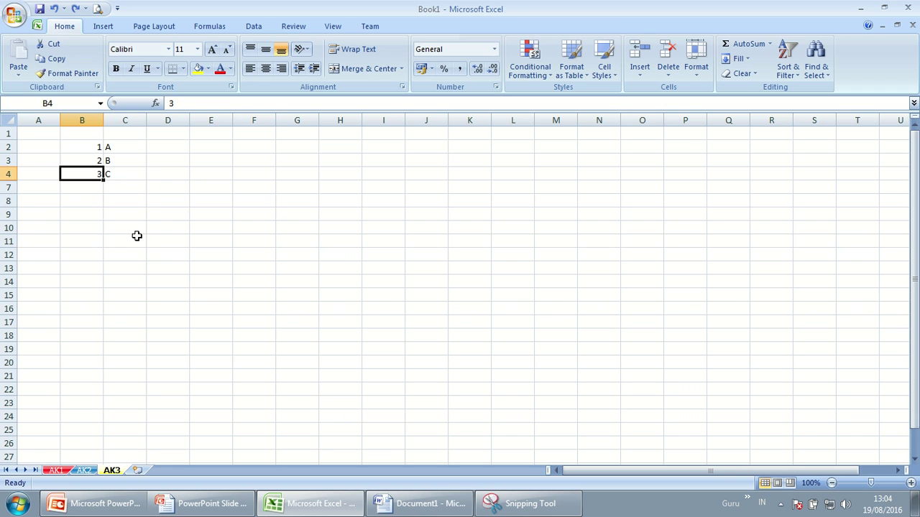
# - Unhide rows 5 and 6 through B4:C7 so 4 D and 5 F reappear
pyautogui.click(63, 200)
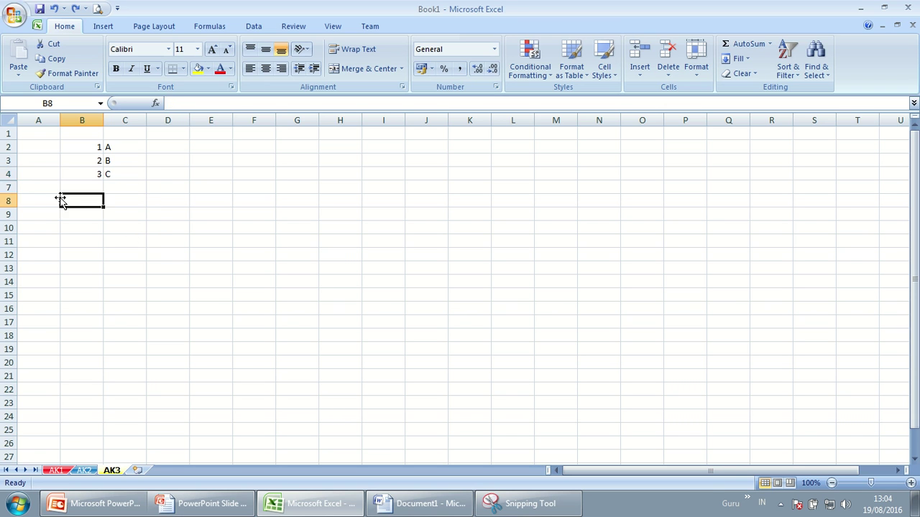
pyautogui.click(9, 174)
pyautogui.click(9, 187)
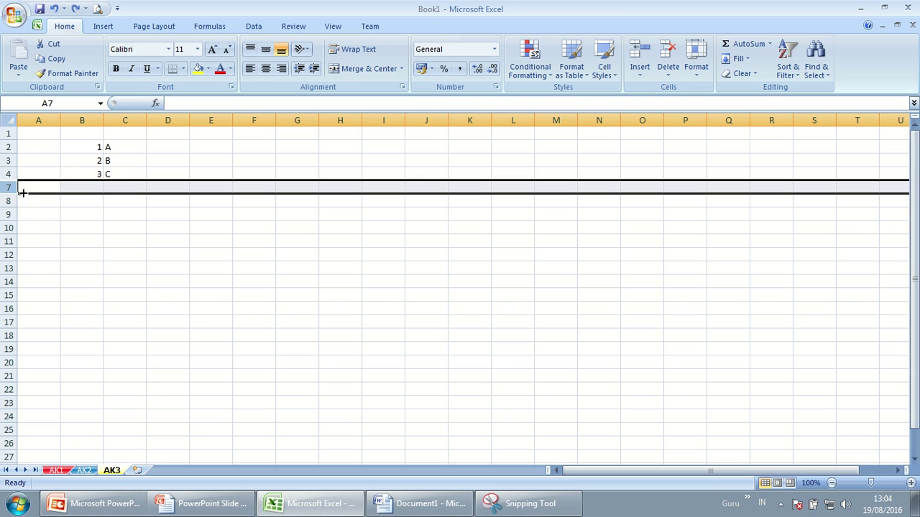
pyautogui.moveTo(87, 173); pyautogui.dragTo(138, 187)
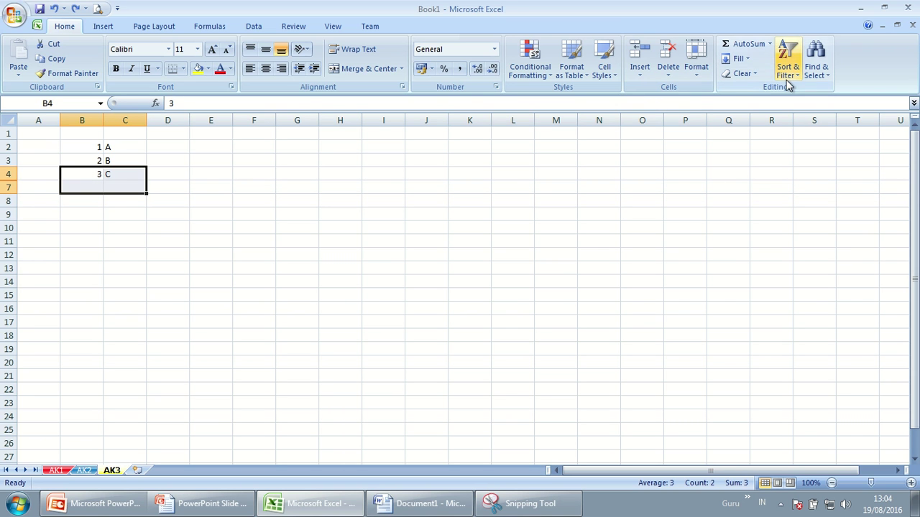
pyautogui.click(688, 78)
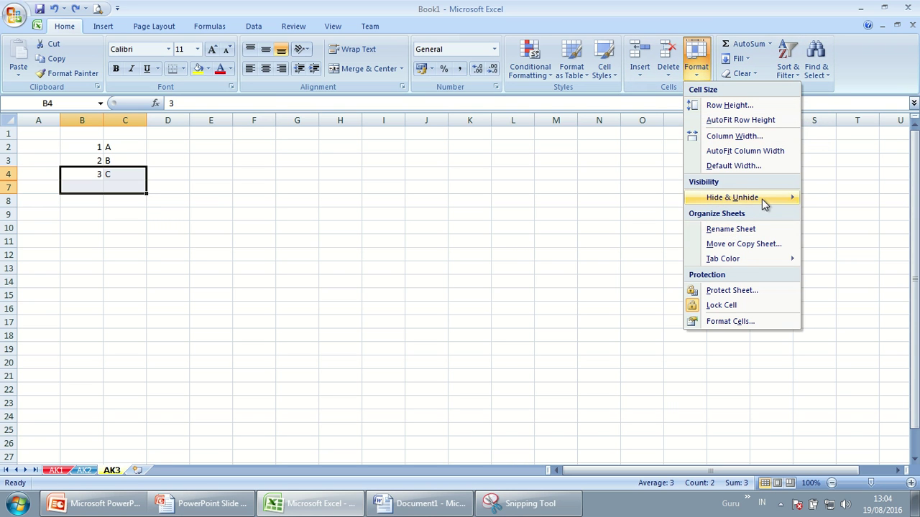
pyautogui.moveTo(762, 199)
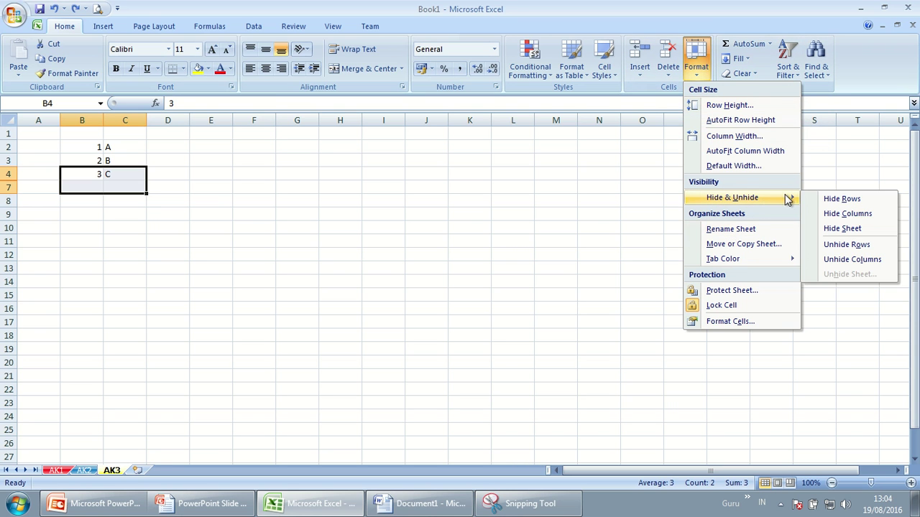
pyautogui.click(852, 245)
pyautogui.click(359, 309)
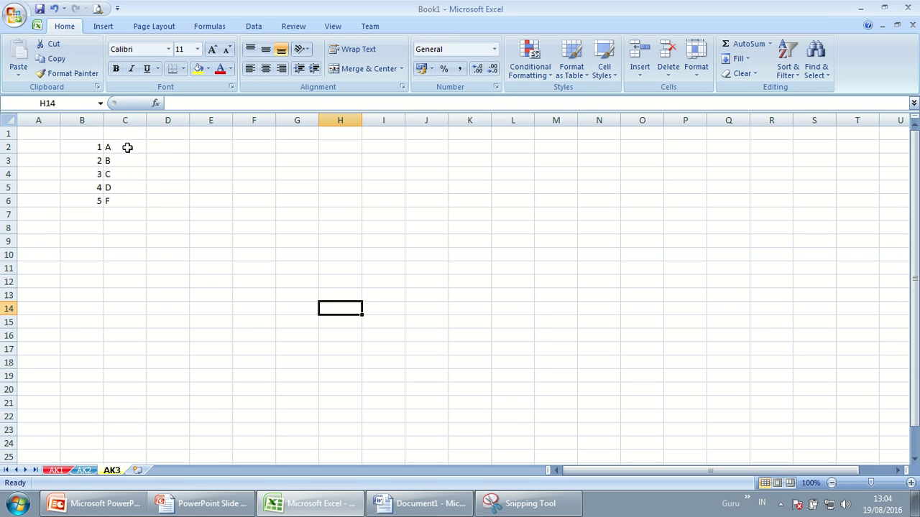
pyautogui.click(110, 191)
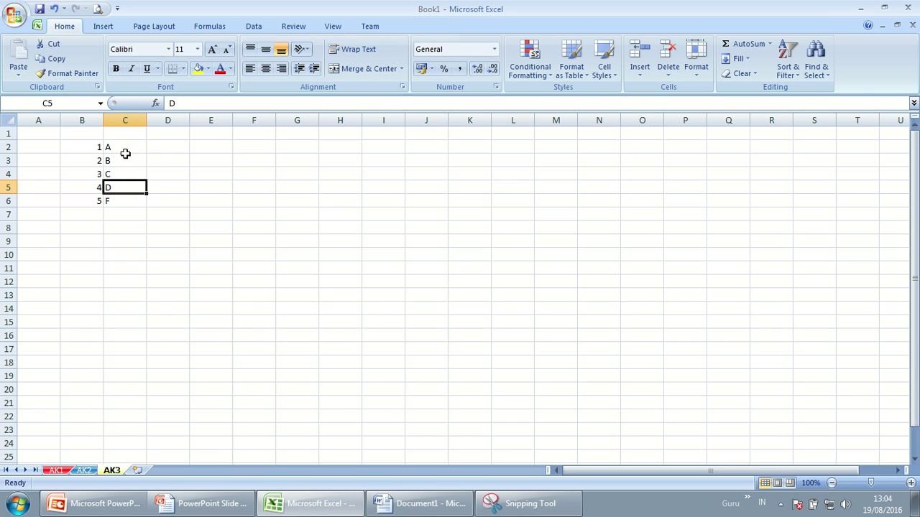
pyautogui.click(692, 75)
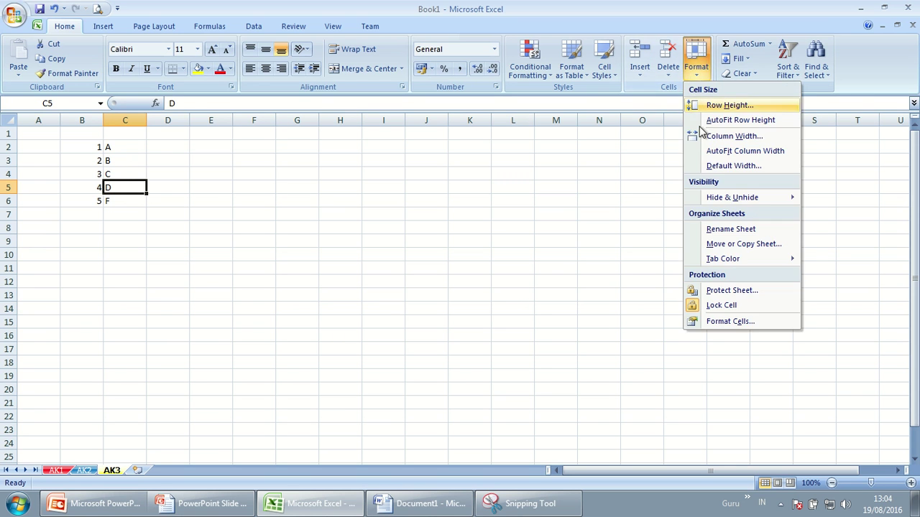
pyautogui.moveTo(726, 205)
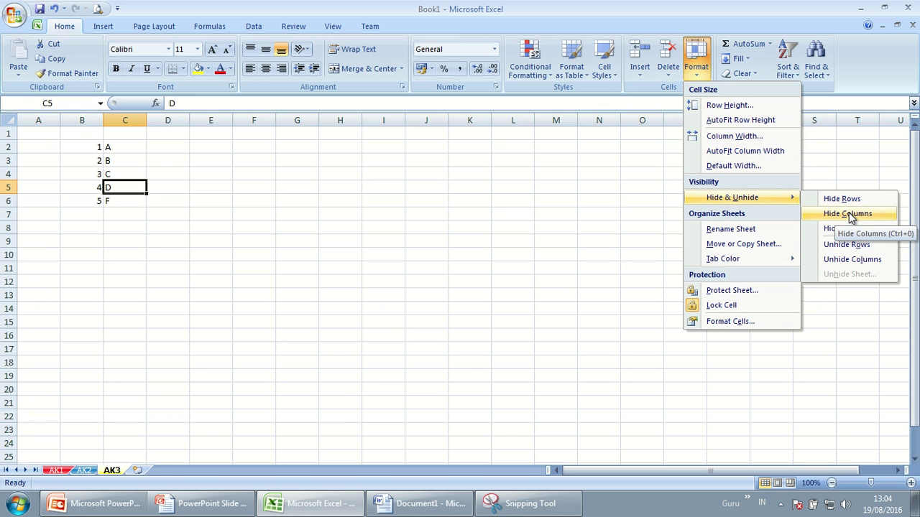
pyautogui.click(848, 214)
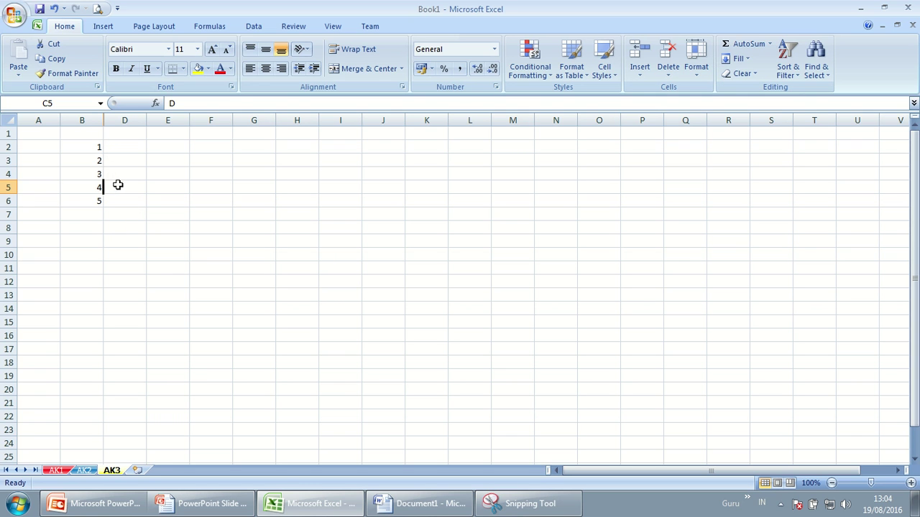
pyautogui.moveTo(88, 189); pyautogui.dragTo(130, 185)
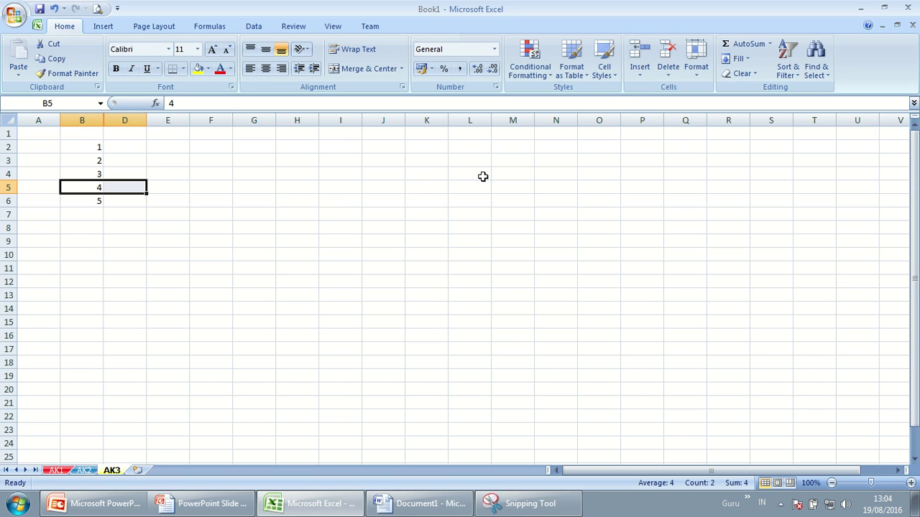
pyautogui.click(703, 77)
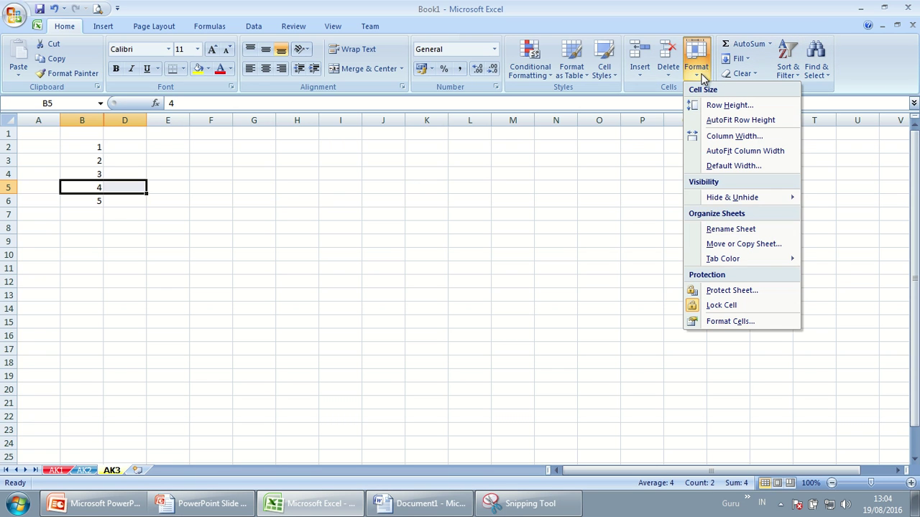
pyautogui.moveTo(778, 203)
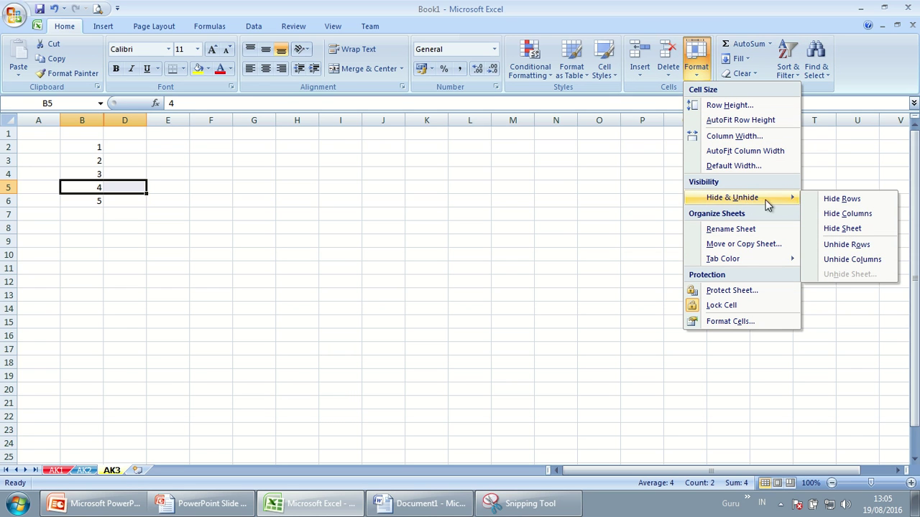
pyautogui.click(848, 259)
pyautogui.click(224, 323)
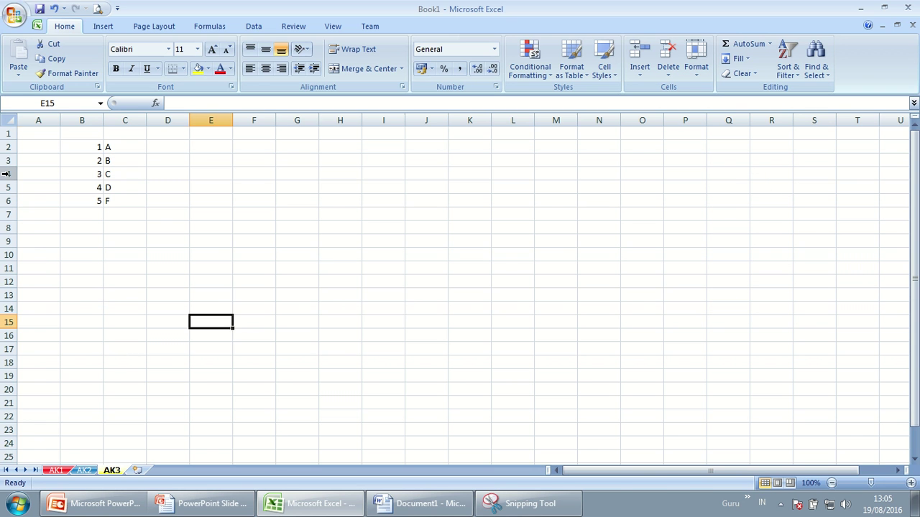
pyautogui.moveTo(6, 174); pyautogui.dragTo(6, 203)
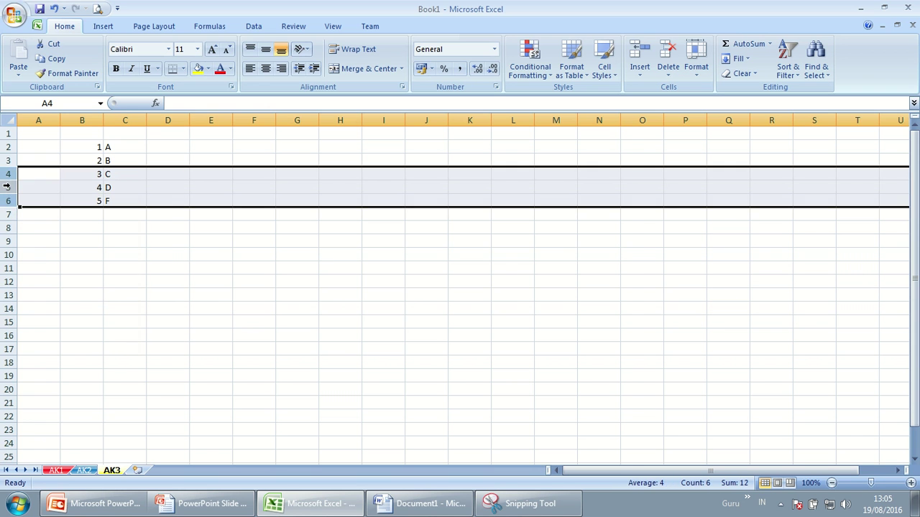
pyautogui.rightClick(6, 187)
pyautogui.click(58, 329)
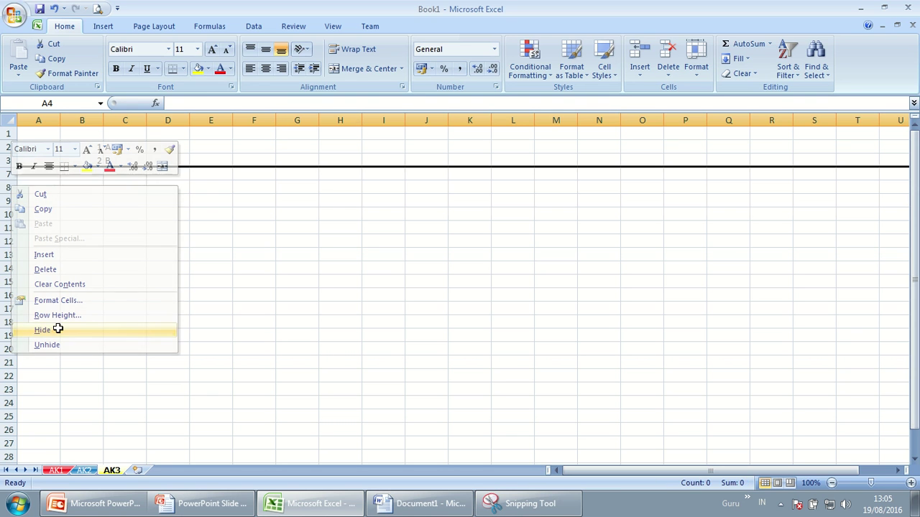
pyautogui.click(354, 305)
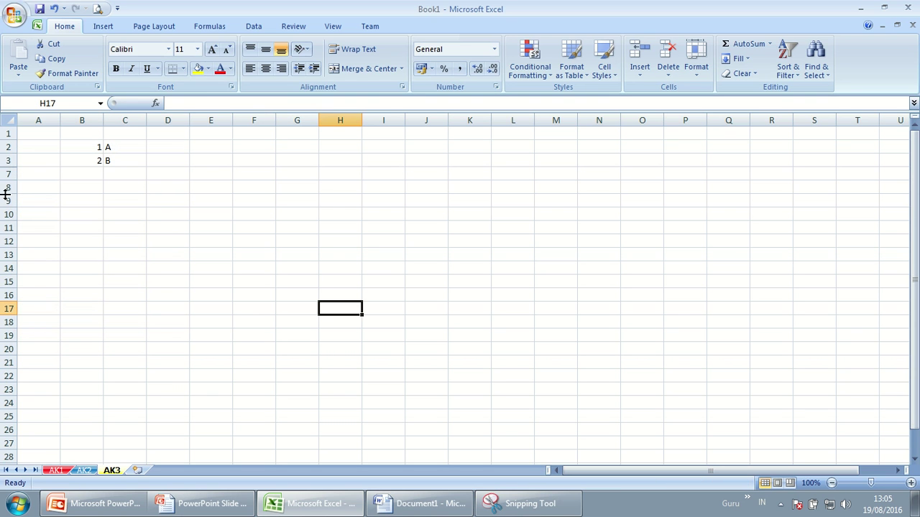
pyautogui.moveTo(9, 161); pyautogui.dragTo(3, 171)
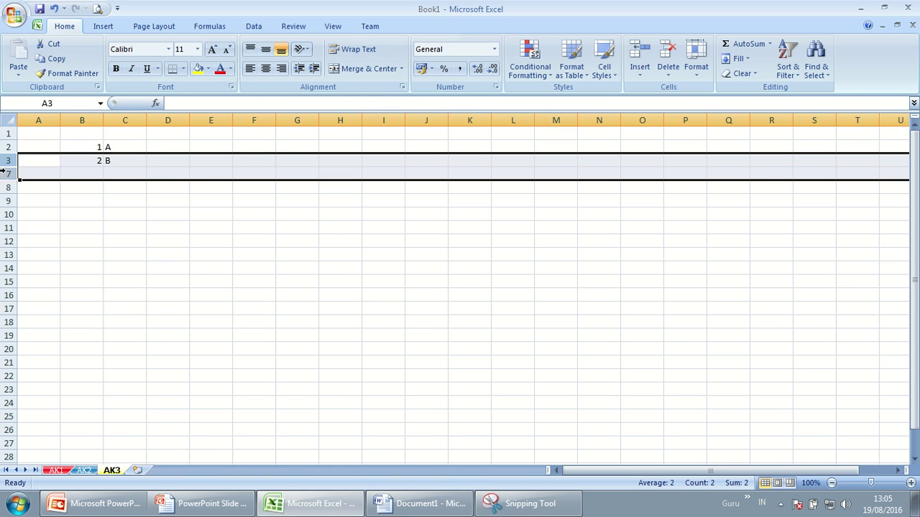
pyautogui.rightClick(4, 173)
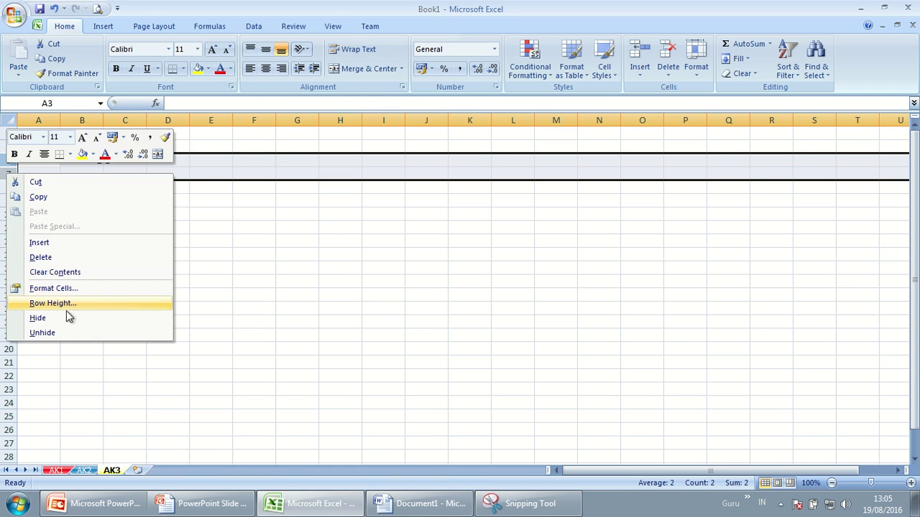
pyautogui.click(52, 334)
pyautogui.click(405, 306)
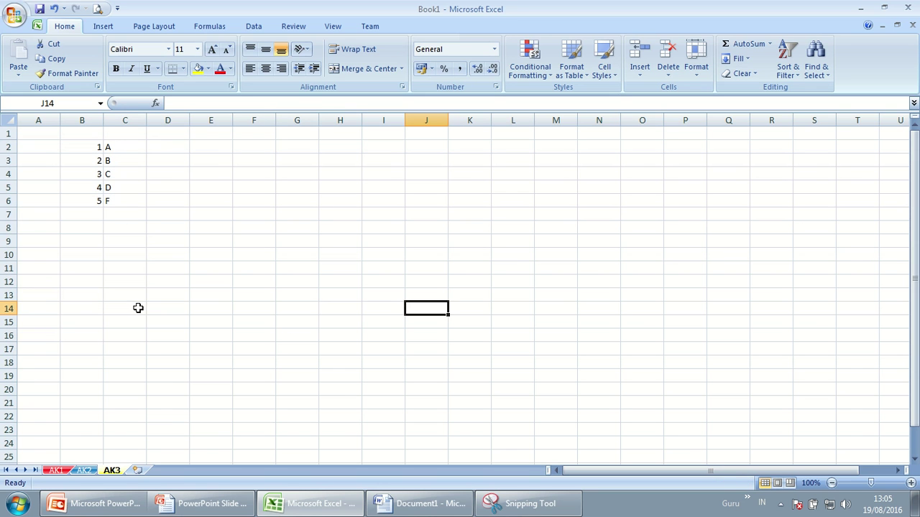
pyautogui.click(125, 122)
pyautogui.rightClick(125, 122)
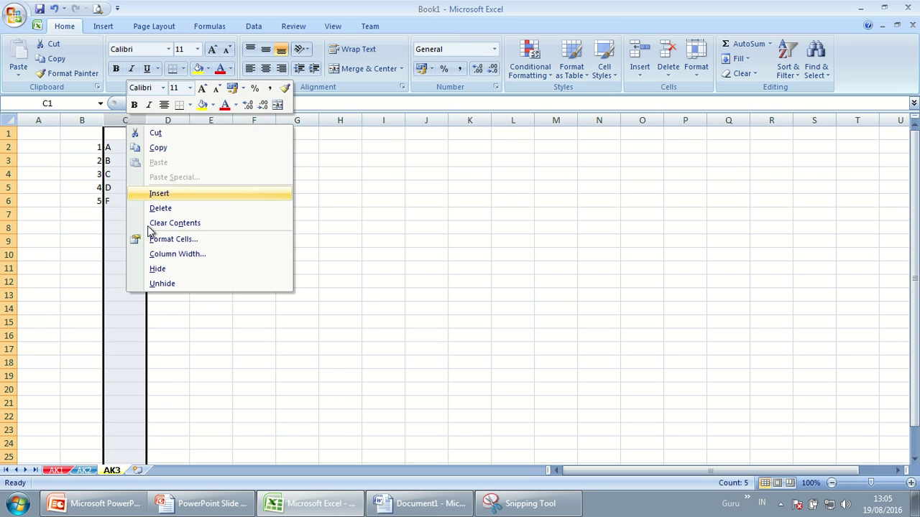
pyautogui.click(157, 269)
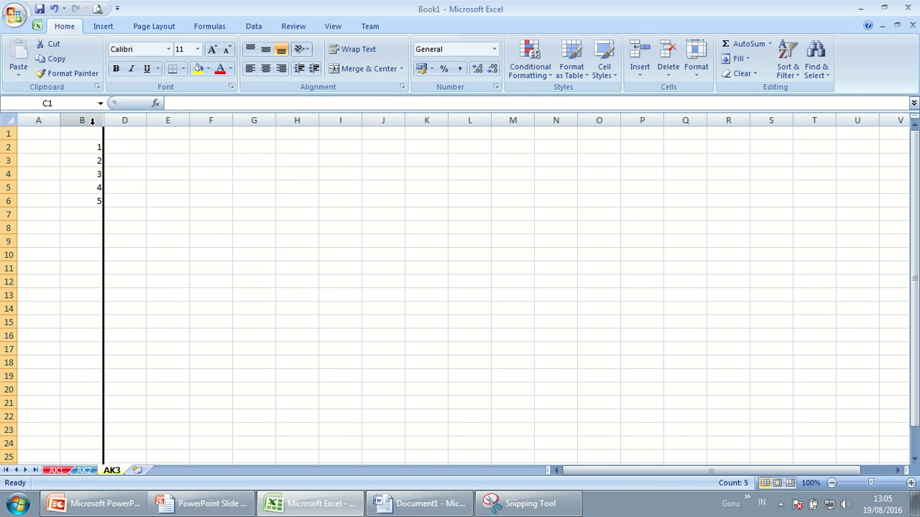
pyautogui.moveTo(90, 120); pyautogui.dragTo(125, 120)
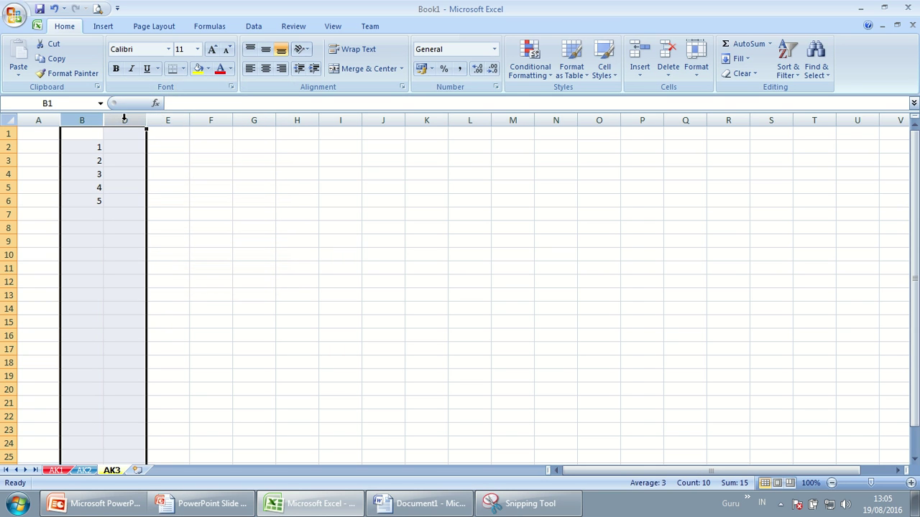
pyautogui.rightClick(126, 120)
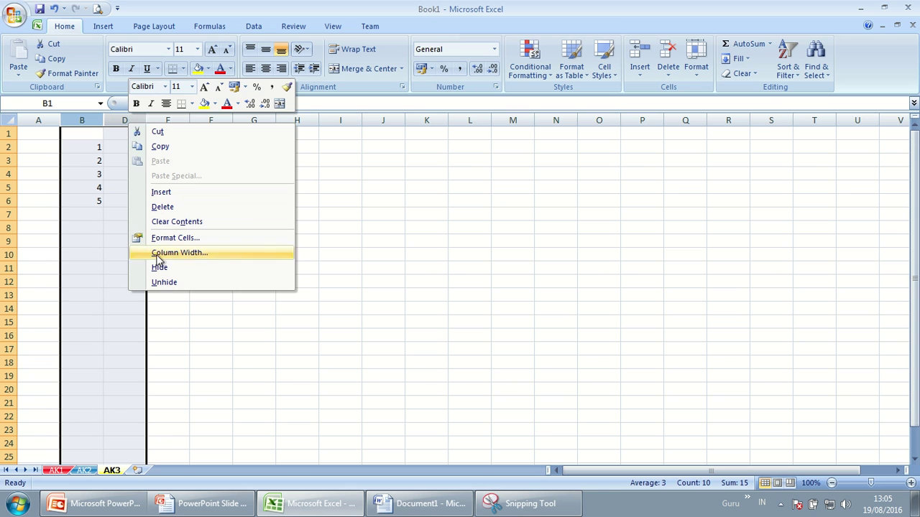
pyautogui.click(166, 284)
pyautogui.click(358, 253)
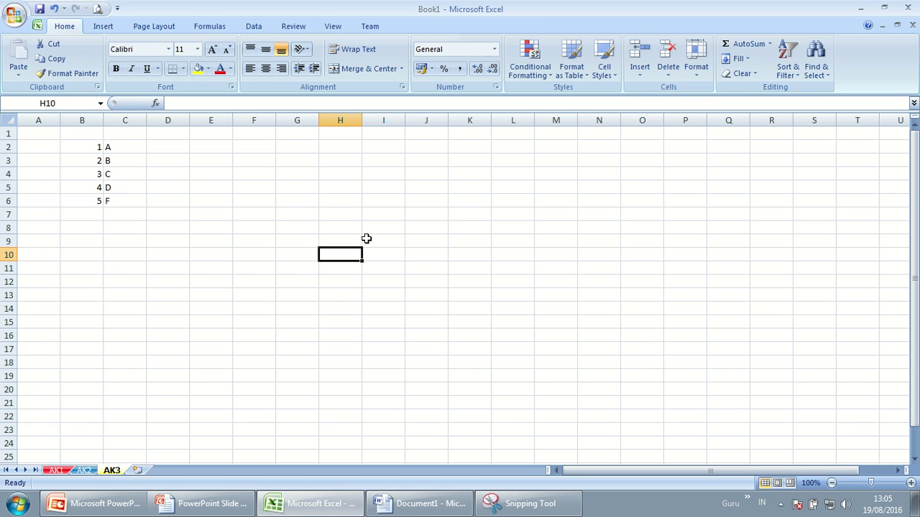
# - Show the Pembahasan topic slide in PowerPoint, then switch back to Excel
pyautogui.hotkey('alt', 'Tab')
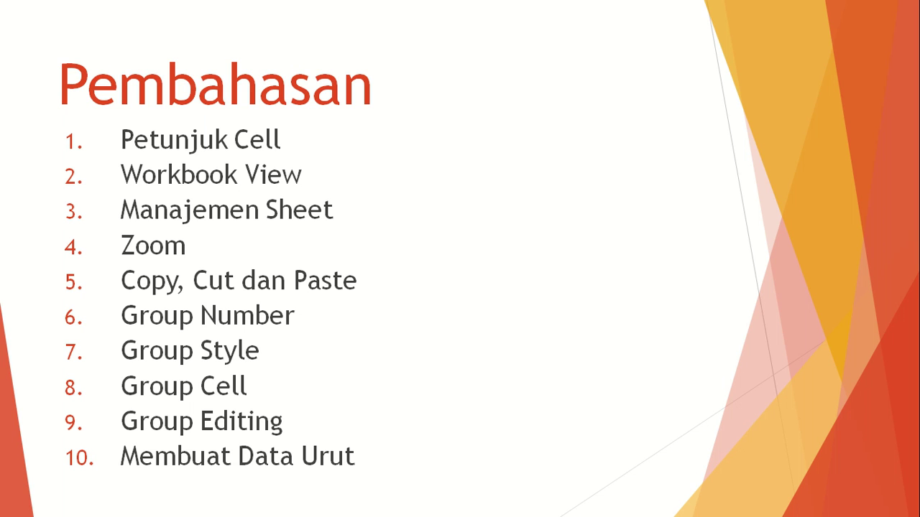
pyautogui.hotkey('alt', 'Tab')
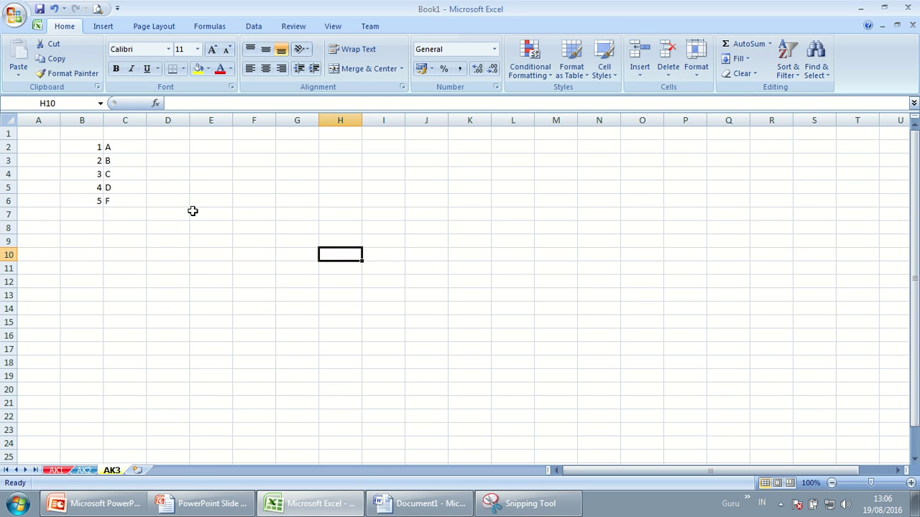
# - Look through the Sort & Filter and Find & Select dropdowns on the Home tab, then close them
pyautogui.click(791, 78)
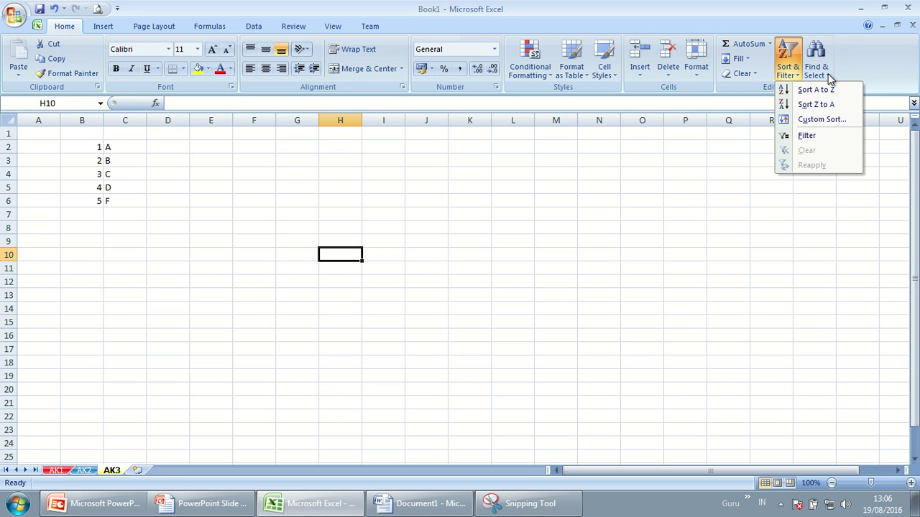
pyautogui.click(827, 73)
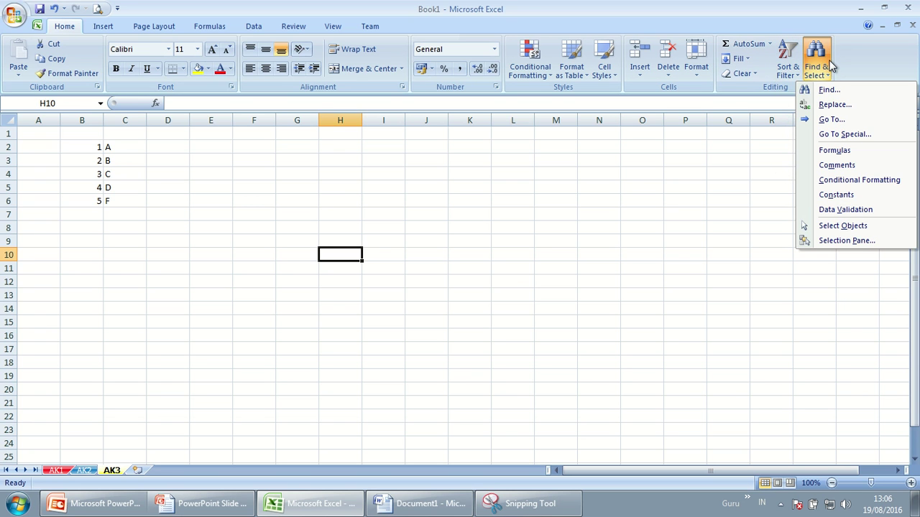
pyautogui.click(741, 139)
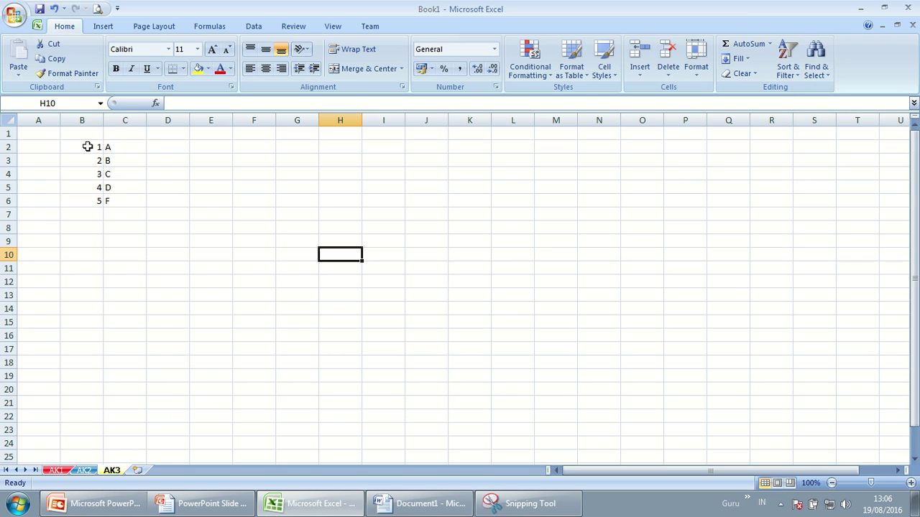
# - Sort B2:C6 ascending and descending several times, ending largest to smallest (5 F down to 1 A)
pyautogui.moveTo(87, 146); pyautogui.dragTo(121, 198)
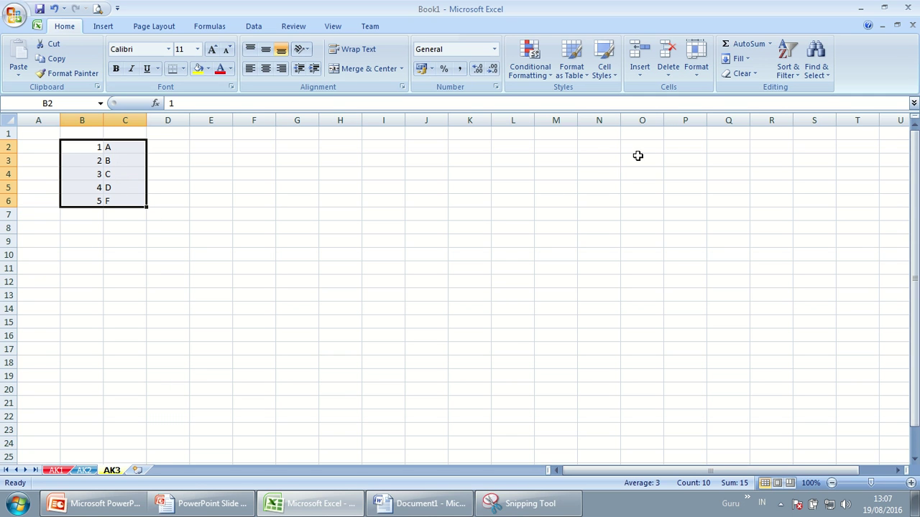
pyautogui.click(798, 78)
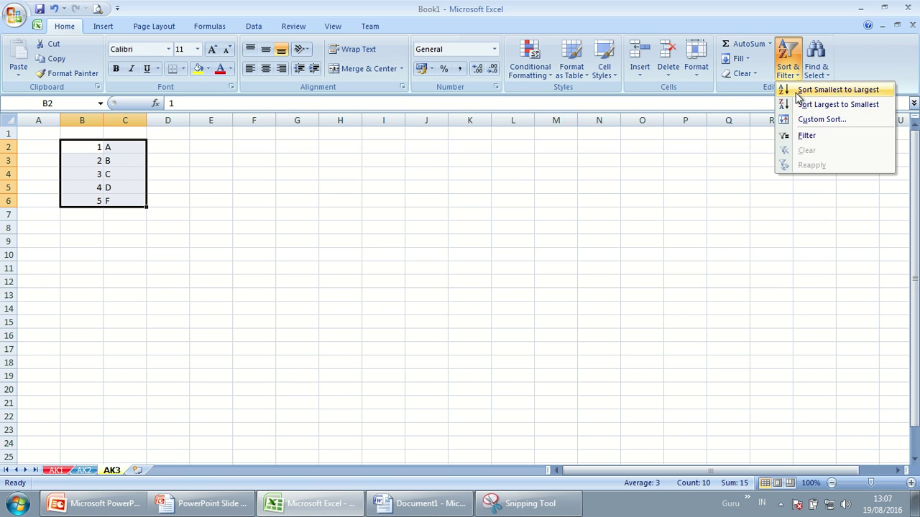
pyautogui.click(873, 90)
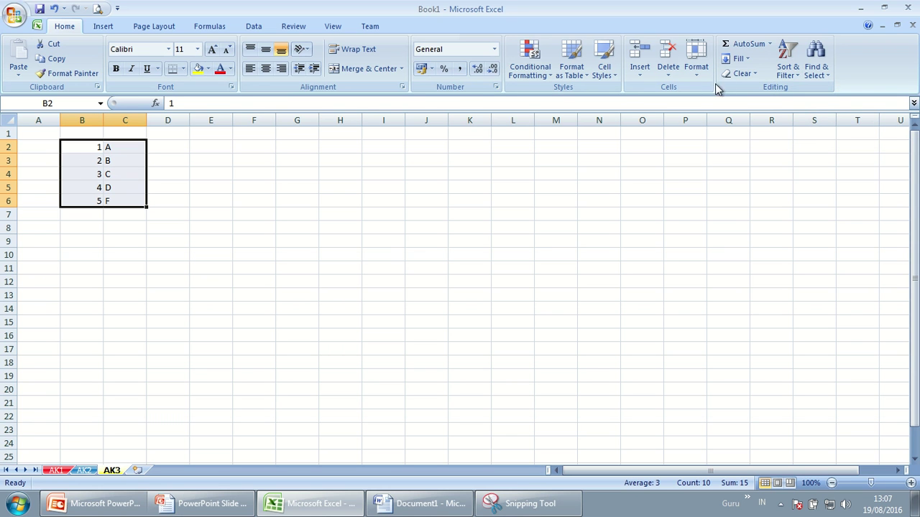
pyautogui.click(787, 72)
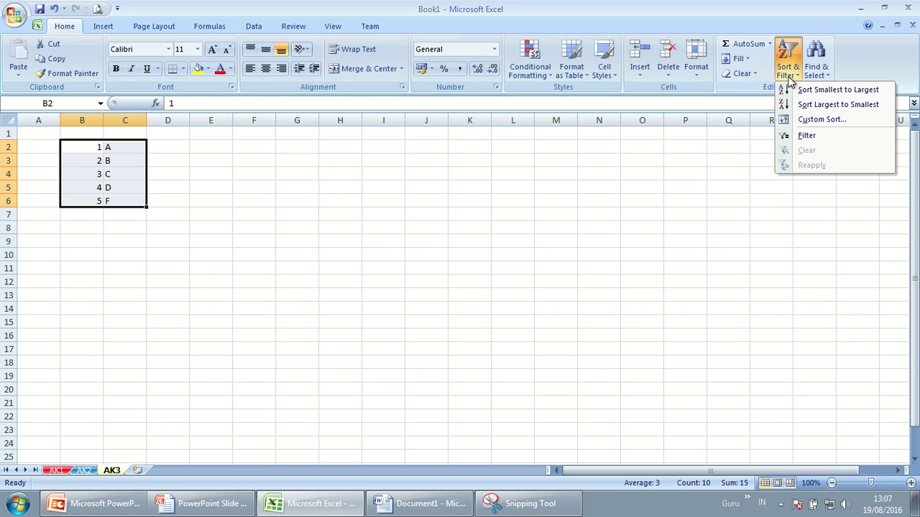
pyautogui.click(819, 105)
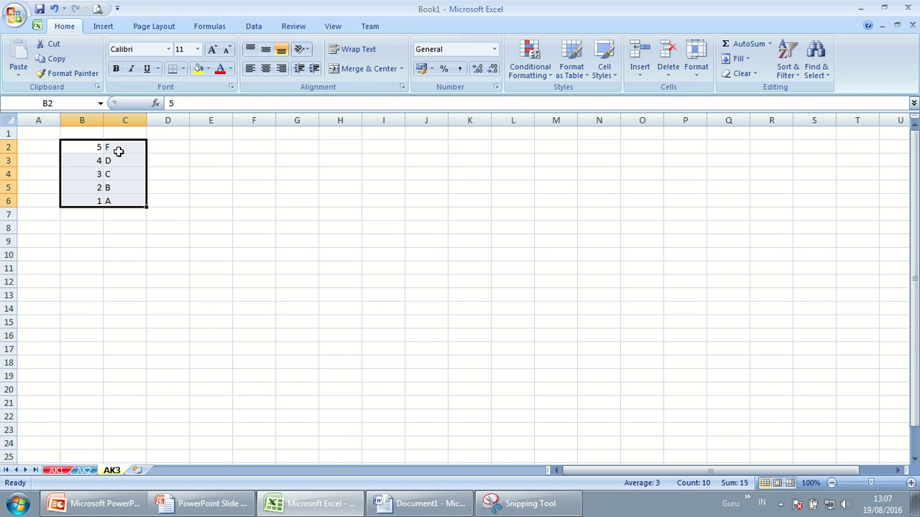
pyautogui.click(789, 66)
pyautogui.click(814, 88)
pyautogui.click(788, 66)
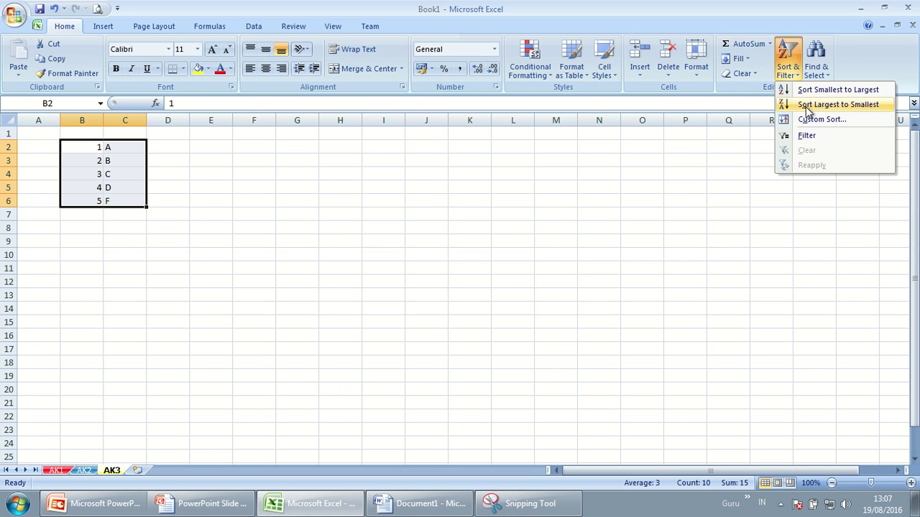
pyautogui.click(807, 105)
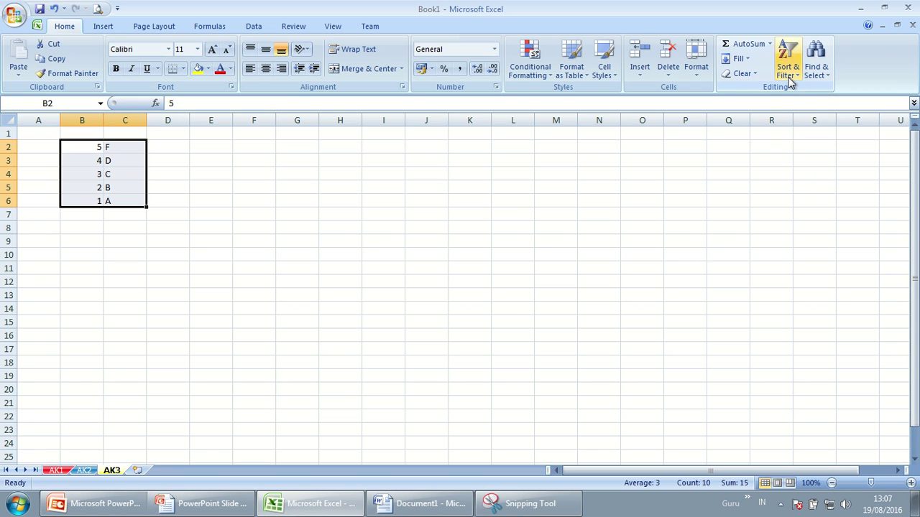
pyautogui.click(790, 75)
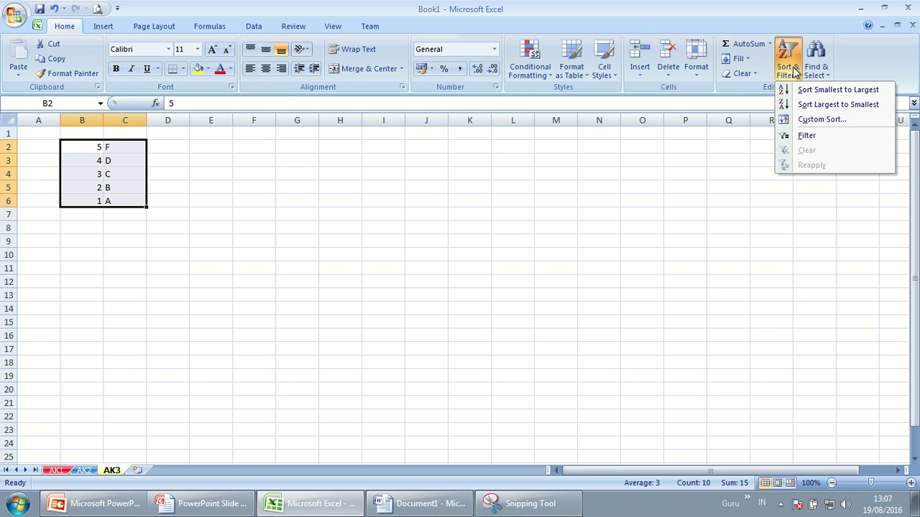
pyautogui.click(803, 137)
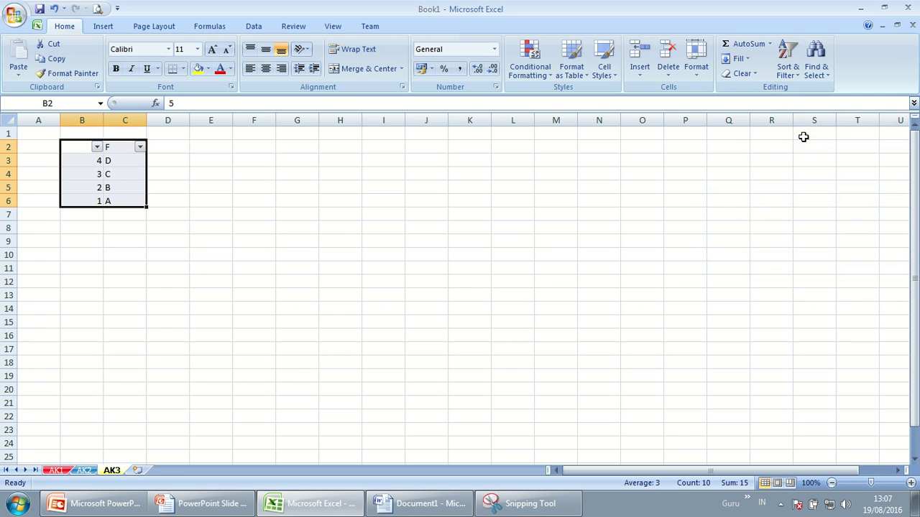
pyautogui.click(242, 271)
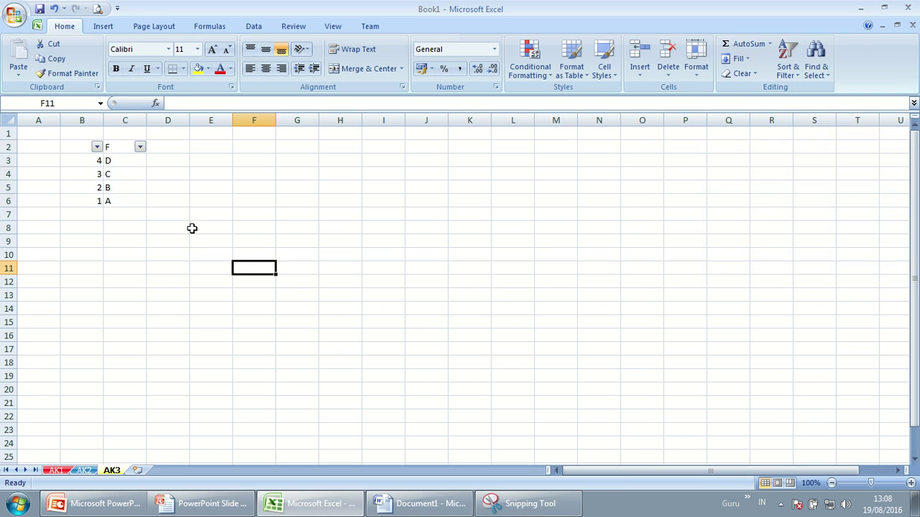
pyautogui.click(97, 147)
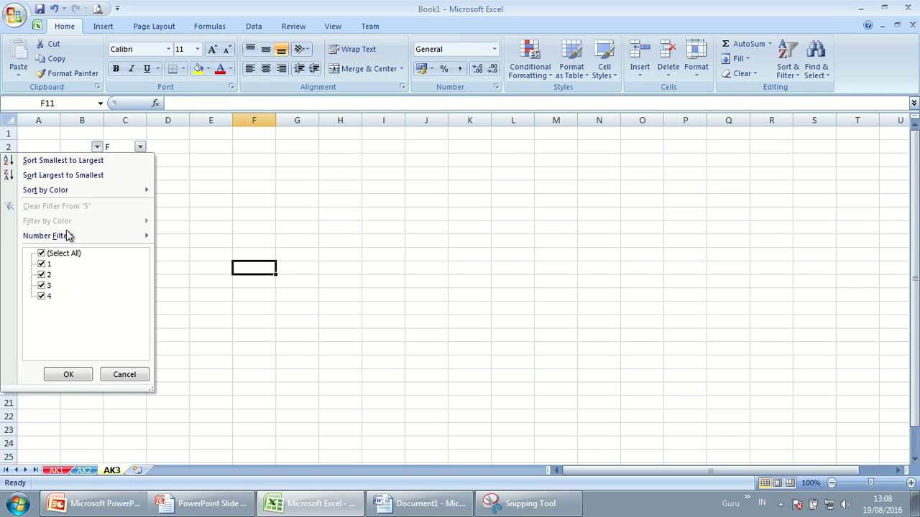
pyautogui.click(213, 191)
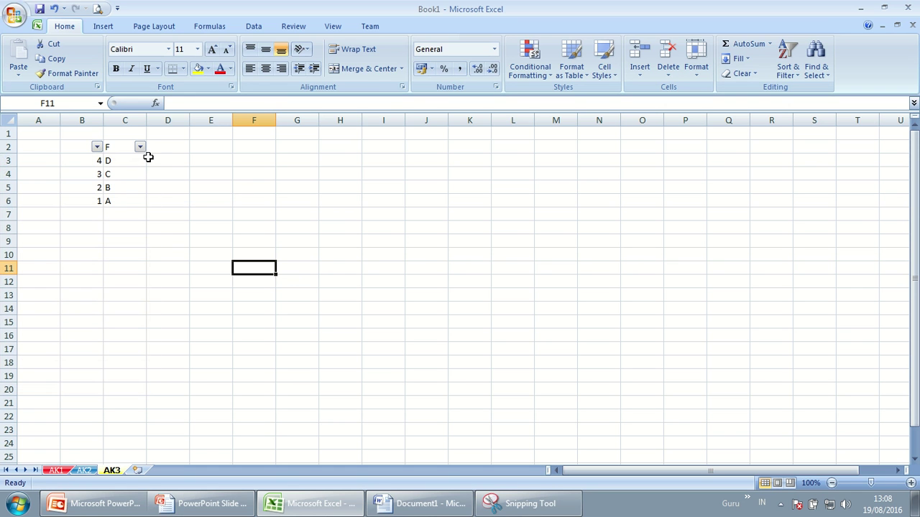
pyautogui.click(141, 148)
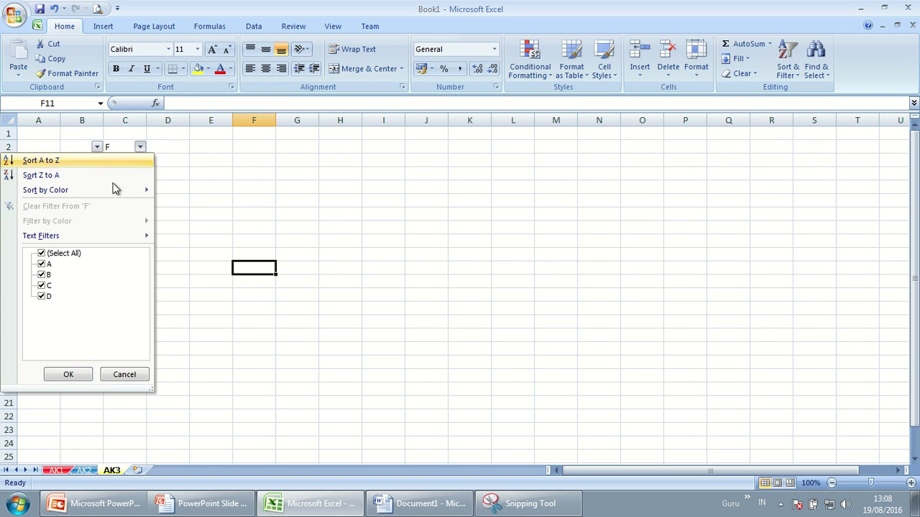
pyautogui.click(41, 254)
pyautogui.click(41, 285)
pyautogui.click(61, 376)
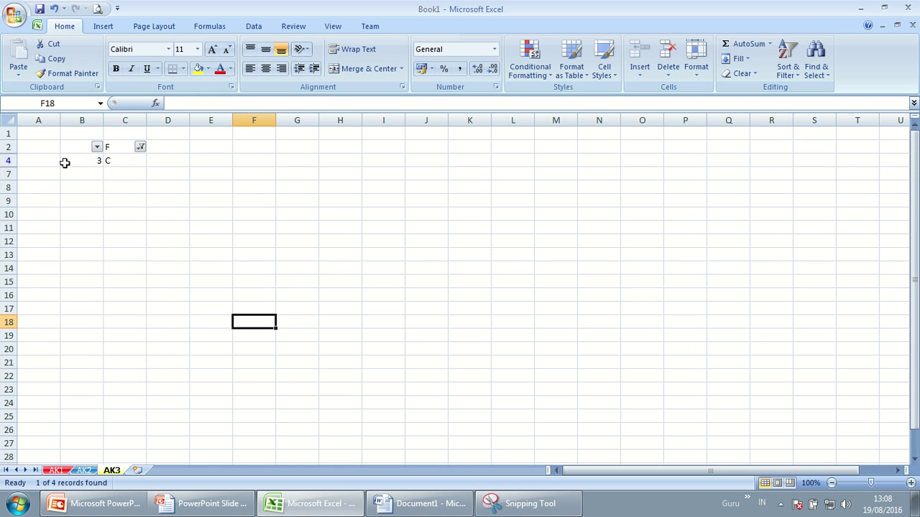
pyautogui.click(123, 157)
pyautogui.click(141, 147)
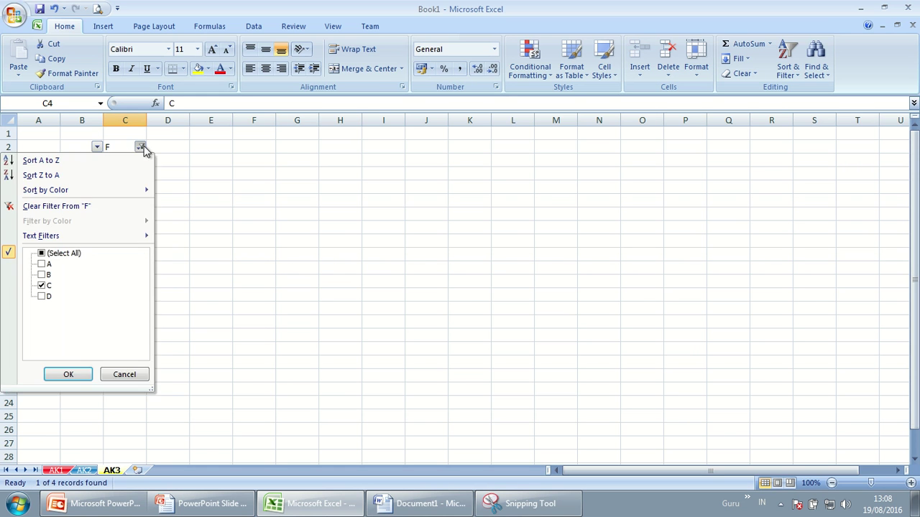
pyautogui.click(41, 285)
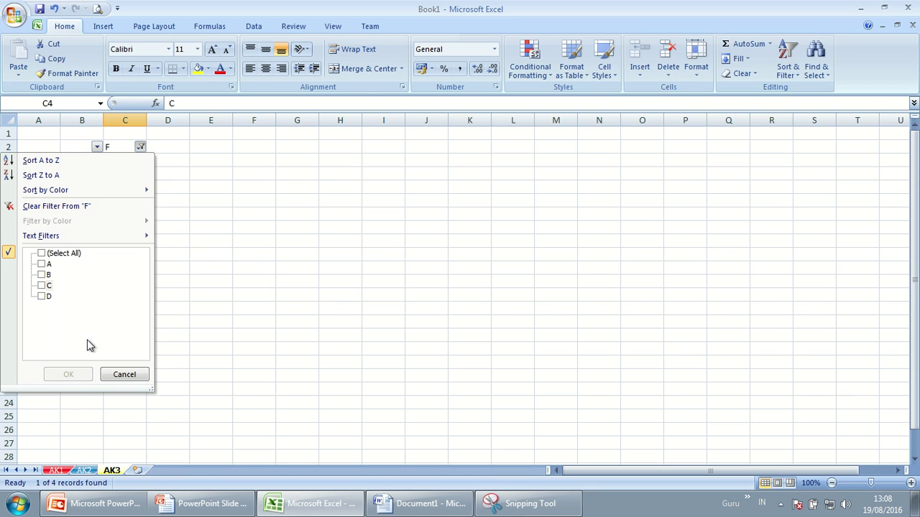
pyautogui.click(42, 253)
pyautogui.click(68, 374)
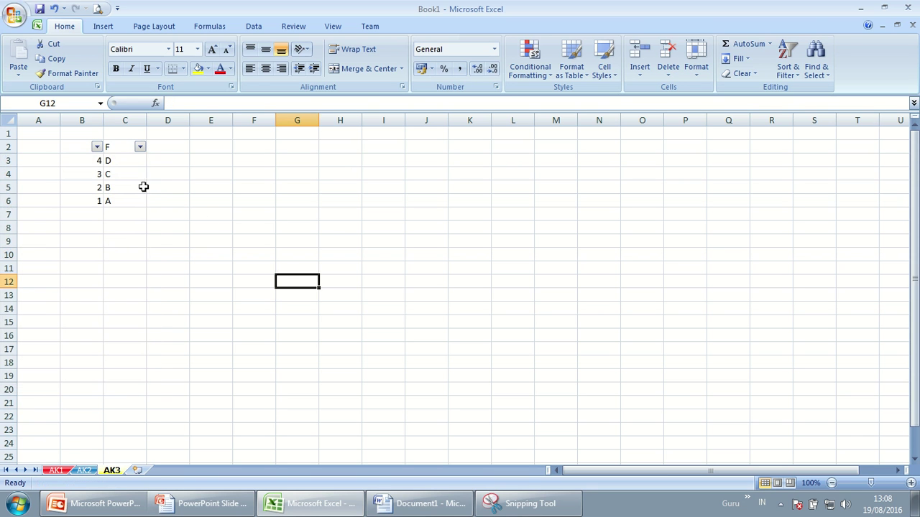
pyautogui.moveTo(69, 143)
pyautogui.mouseDown()
pyautogui.moveTo(150, 173)
pyautogui.moveTo(131, 200)
pyautogui.mouseUp()
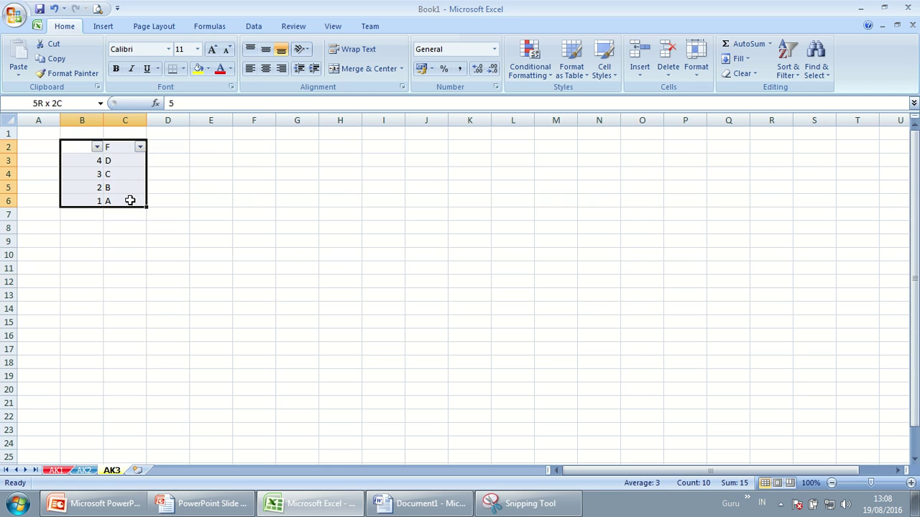
pyautogui.click(780, 80)
pyautogui.click(799, 135)
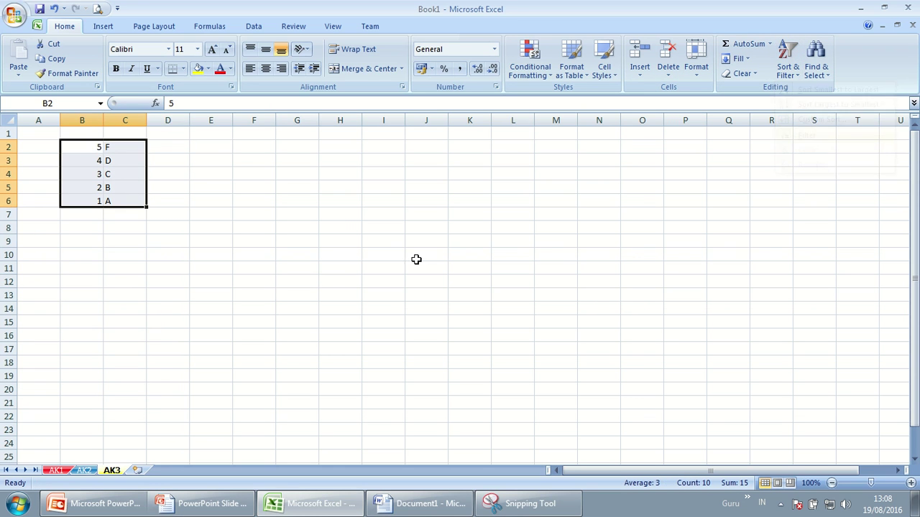
pyautogui.click(339, 268)
# - Enter the headers NO in B1 and DATA in C1
pyautogui.click(97, 136)
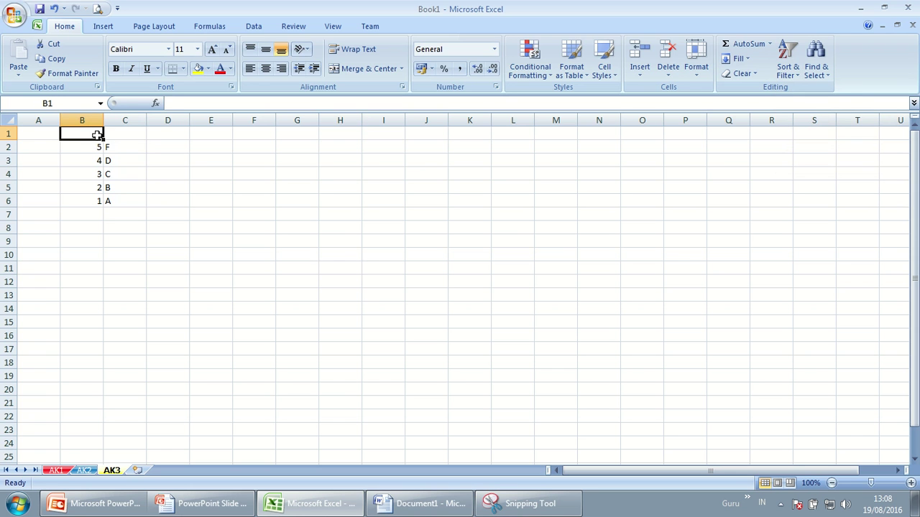
pyautogui.write('NO')
pyautogui.press('Tab')
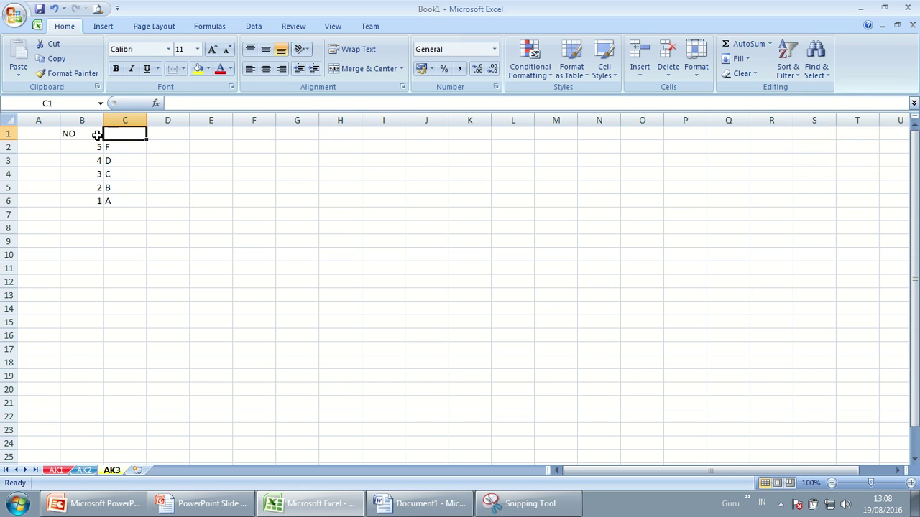
pyautogui.write('DATA')
pyautogui.click(171, 150)
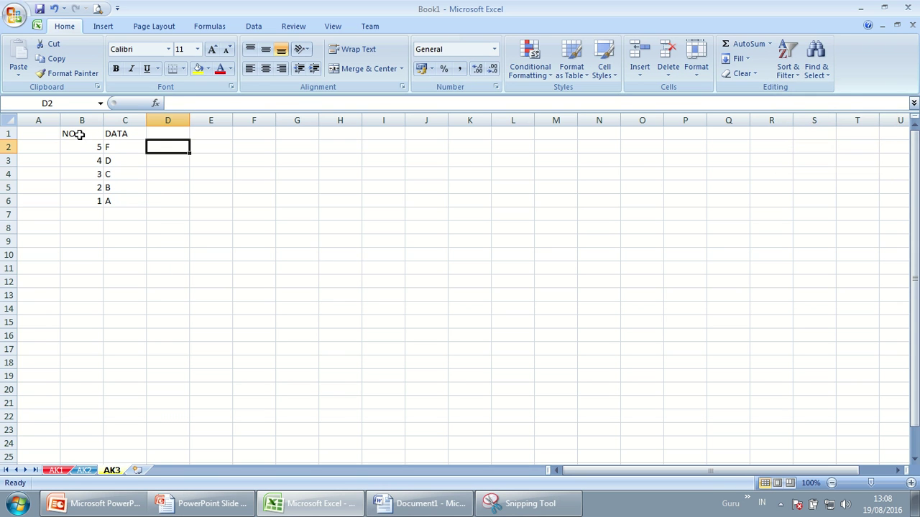
# - Turn on Filter for the whole table B1:C6
pyautogui.moveTo(82, 138); pyautogui.dragTo(112, 134)
pyautogui.click(795, 72)
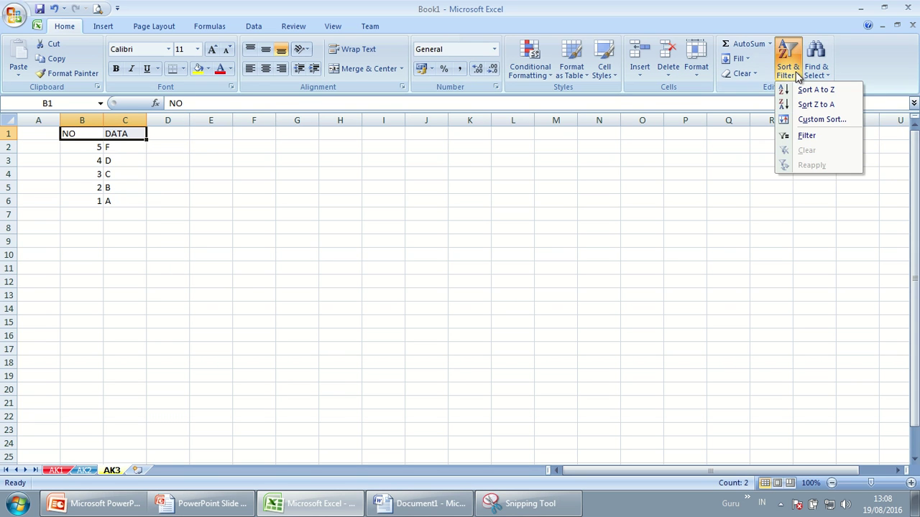
pyautogui.moveTo(96, 132); pyautogui.dragTo(129, 201)
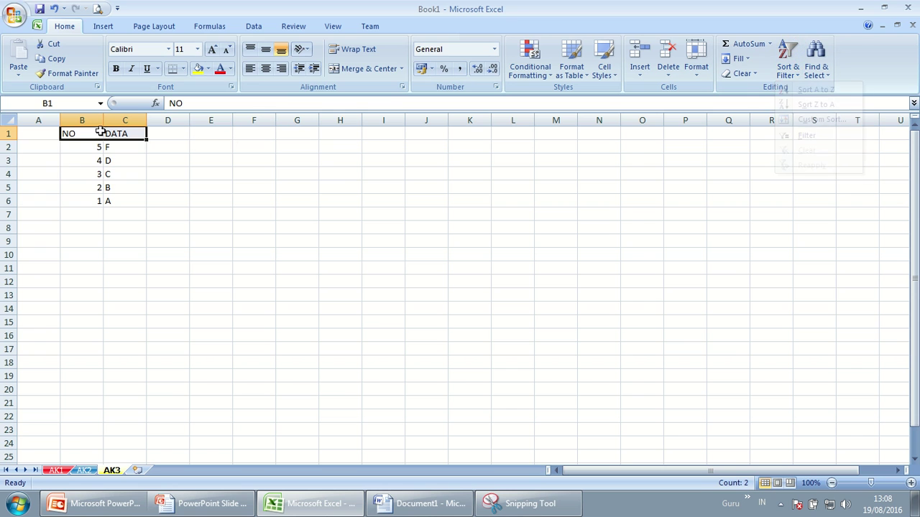
pyautogui.click(791, 70)
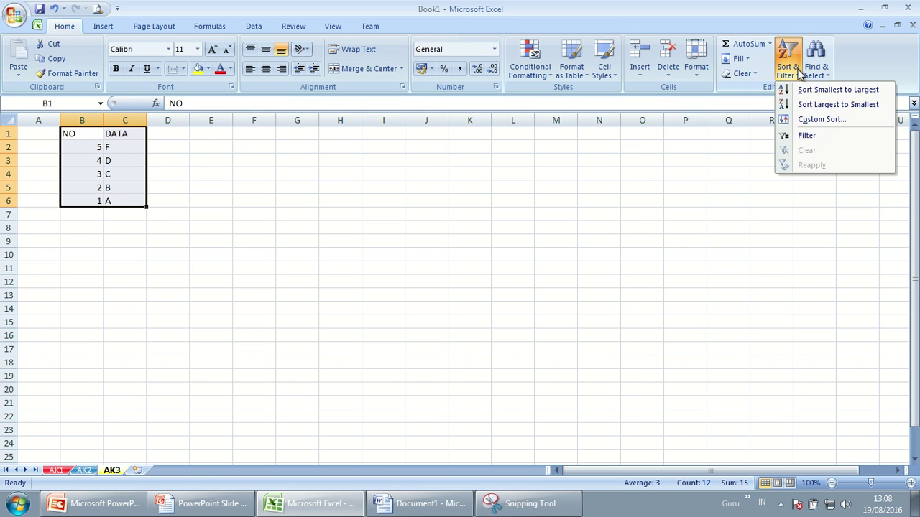
pyautogui.click(810, 134)
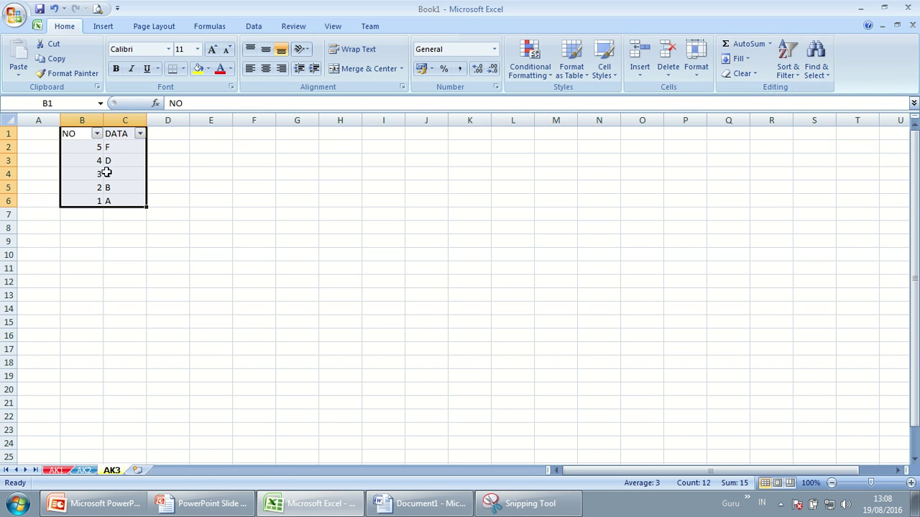
# - Filter the NO column to show only 1, then clear the filter to show all rows
pyautogui.click(96, 134)
pyautogui.click(41, 240)
pyautogui.click(41, 250)
pyautogui.click(67, 361)
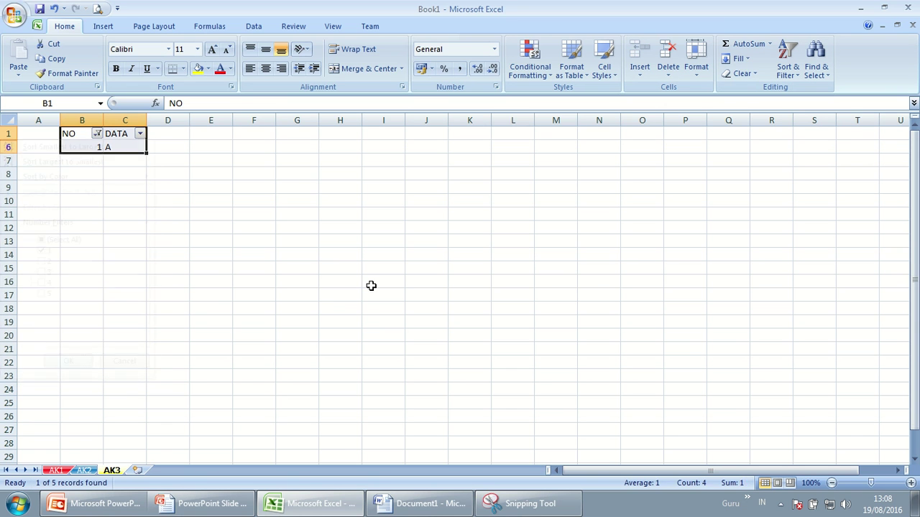
pyautogui.click(371, 283)
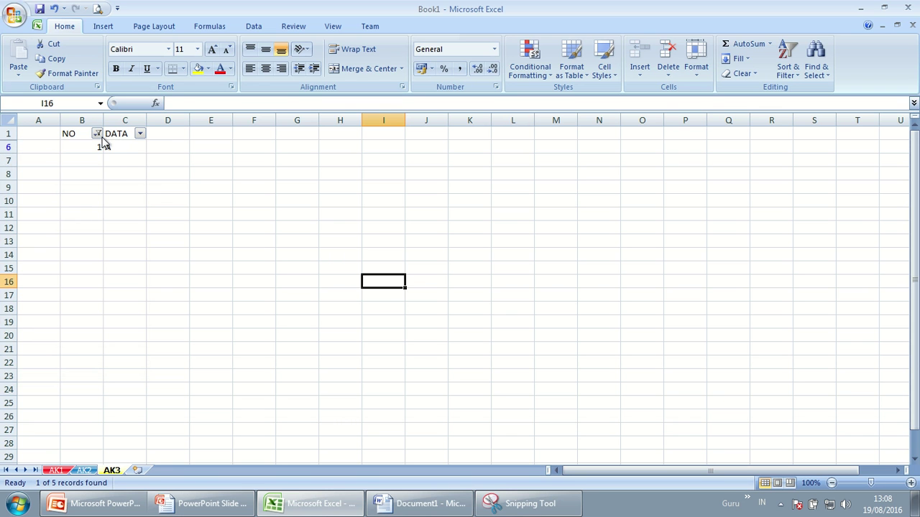
pyautogui.click(97, 134)
pyautogui.click(51, 240)
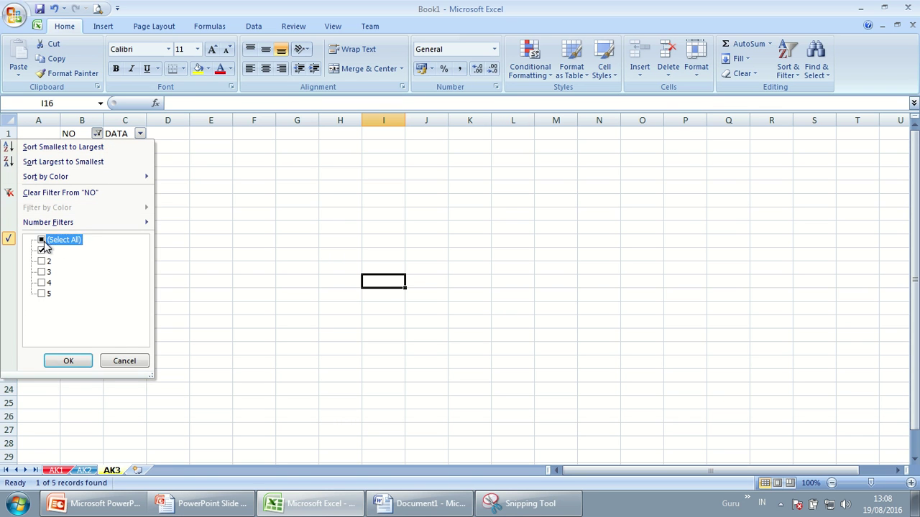
pyautogui.click(72, 361)
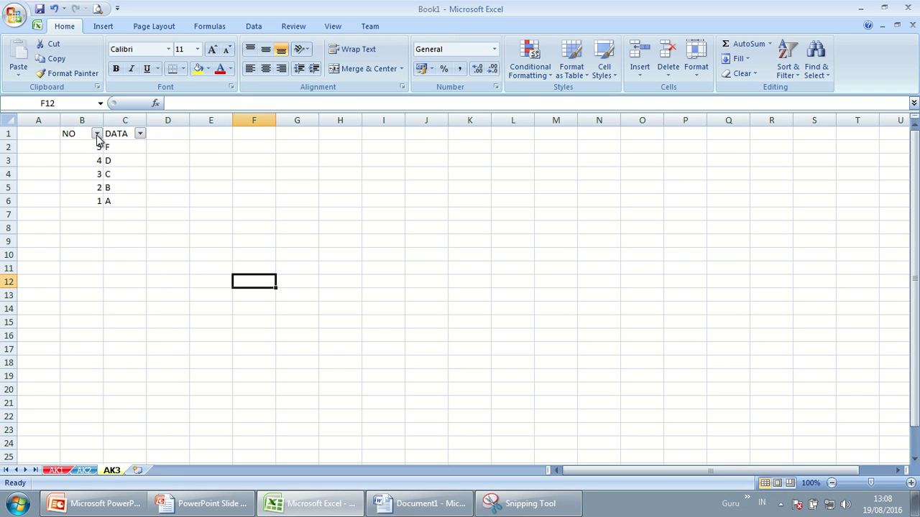
# - Sort the table by NO ascending and descending, ending from 5 down to 1
pyautogui.click(97, 134)
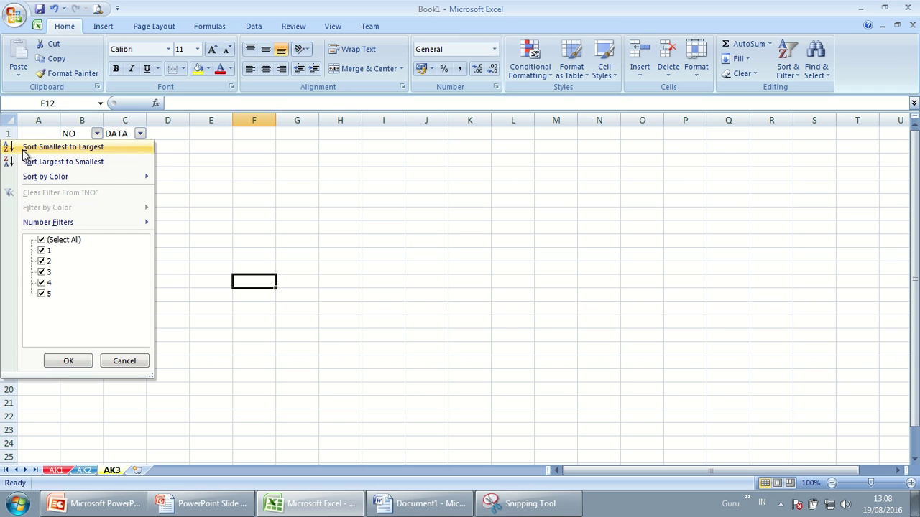
pyautogui.click(51, 150)
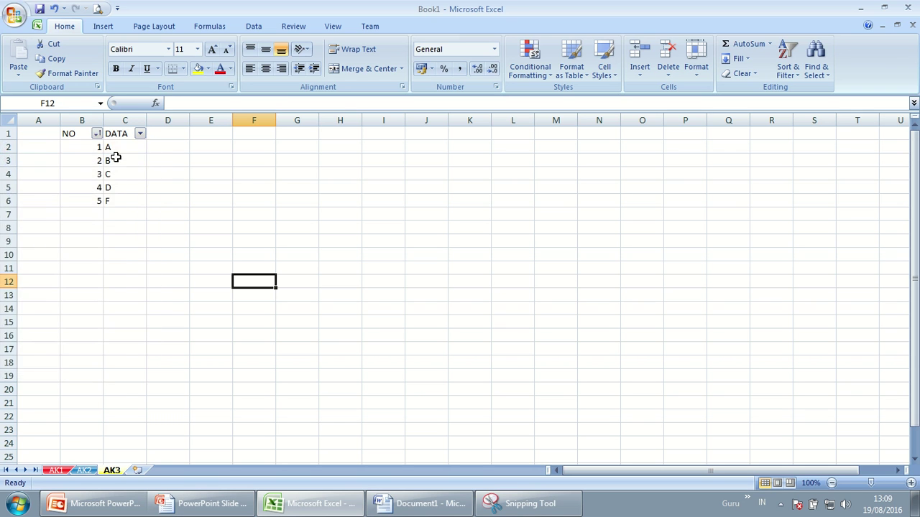
pyautogui.moveTo(89, 148); pyautogui.dragTo(130, 203)
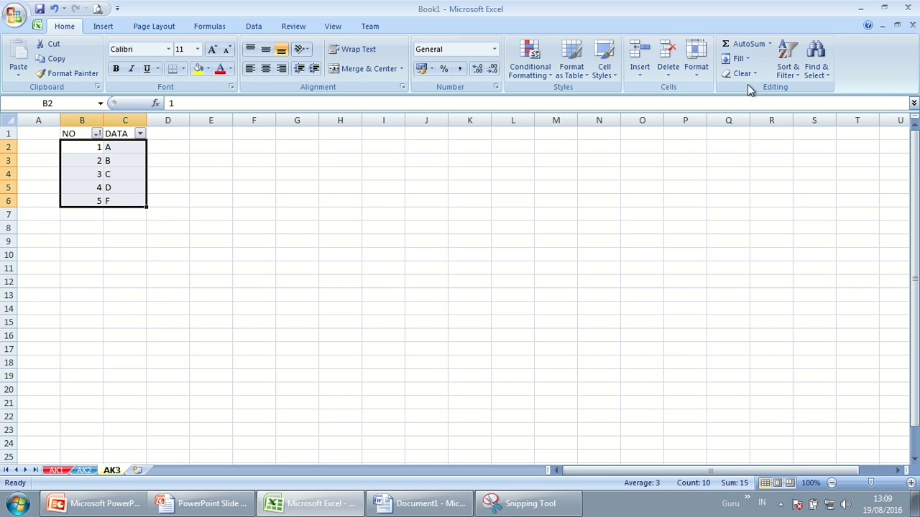
pyautogui.click(787, 63)
pyautogui.click(810, 103)
pyautogui.click(790, 69)
pyautogui.click(808, 90)
pyautogui.click(790, 70)
pyautogui.click(803, 105)
pyautogui.click(251, 228)
# - Sort DATA Z to A, then A to Z so rows run 1 A through 5 F
pyautogui.click(140, 134)
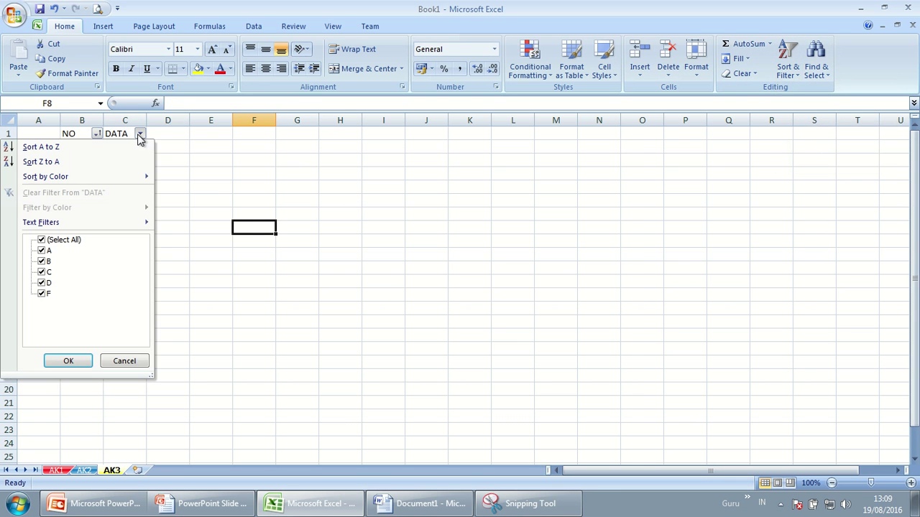
pyautogui.click(41, 162)
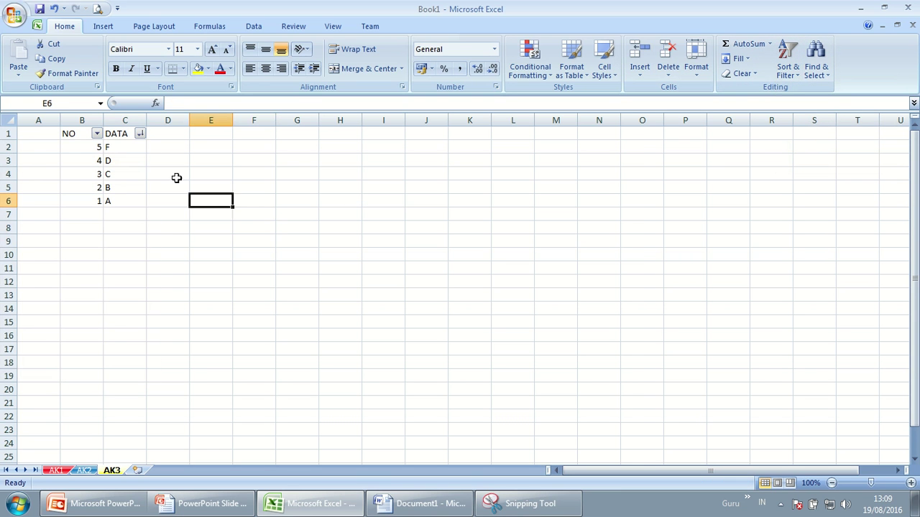
pyautogui.click(149, 137)
pyautogui.click(139, 134)
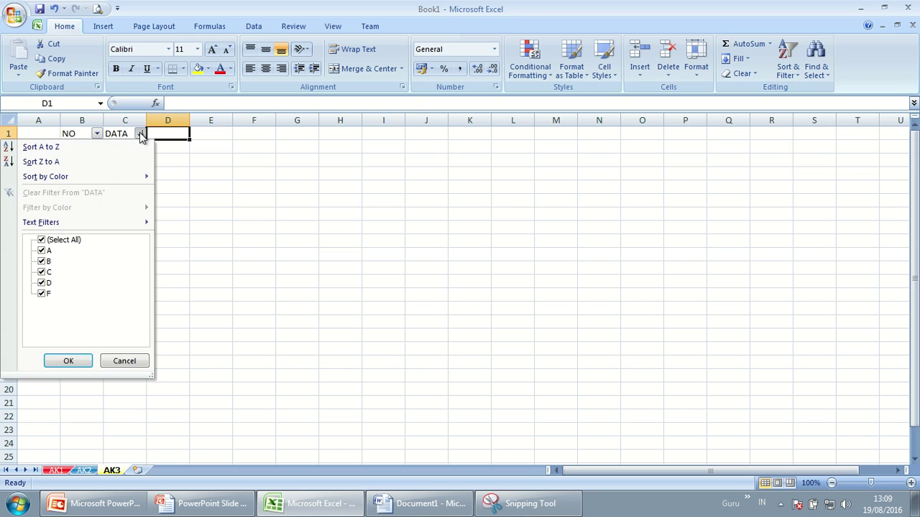
pyautogui.click(91, 148)
pyautogui.click(305, 214)
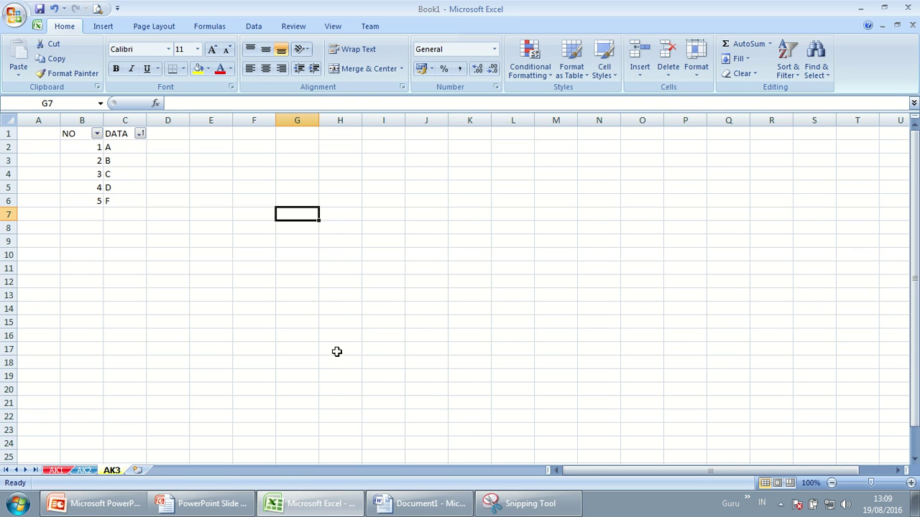
pyautogui.click(227, 282)
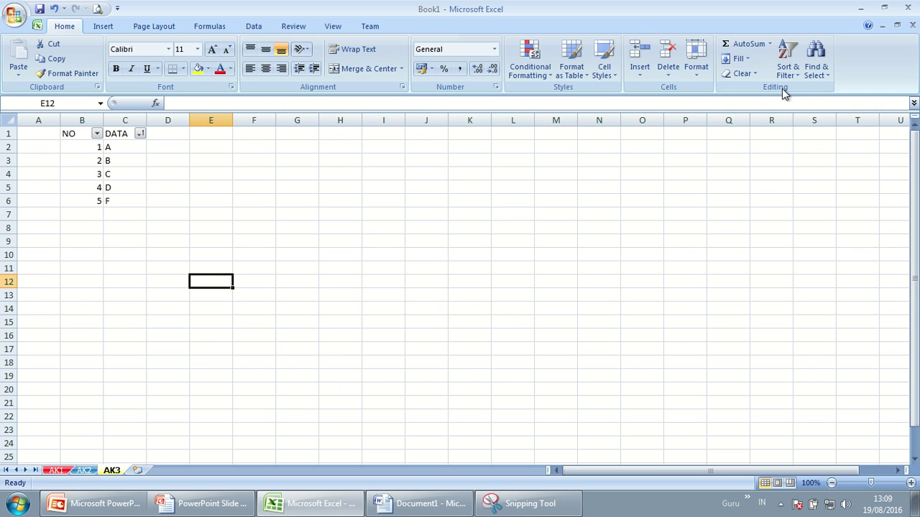
# - Open the Find & Select menu, close it, click empty cells, and reopen it
pyautogui.click(824, 79)
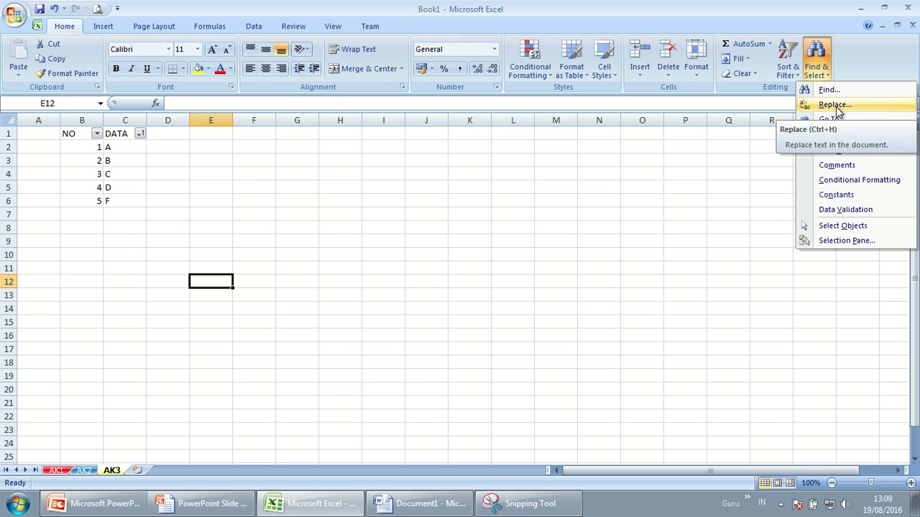
pyautogui.click(266, 213)
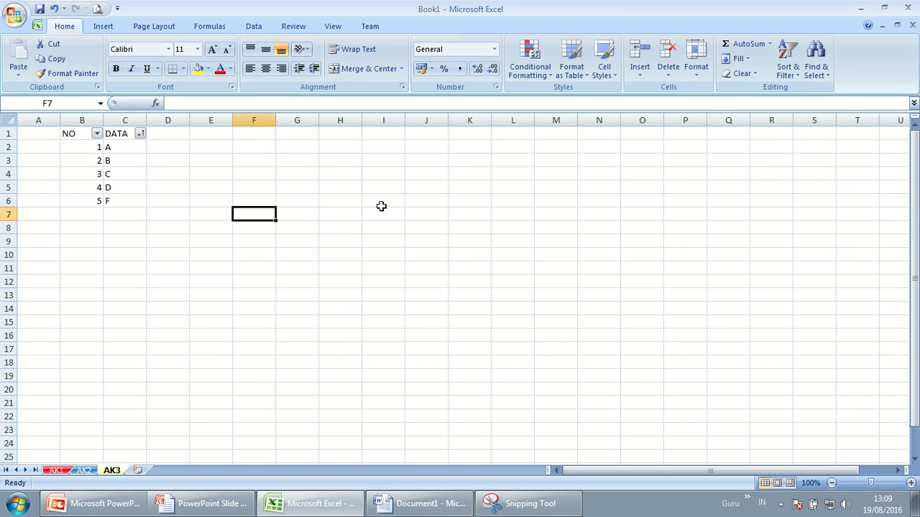
pyautogui.click(483, 213)
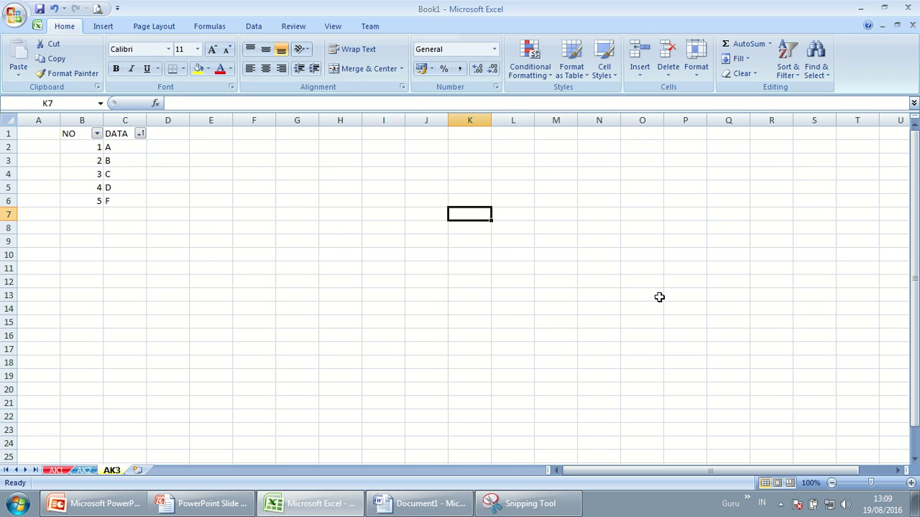
pyautogui.click(687, 204)
pyautogui.click(474, 243)
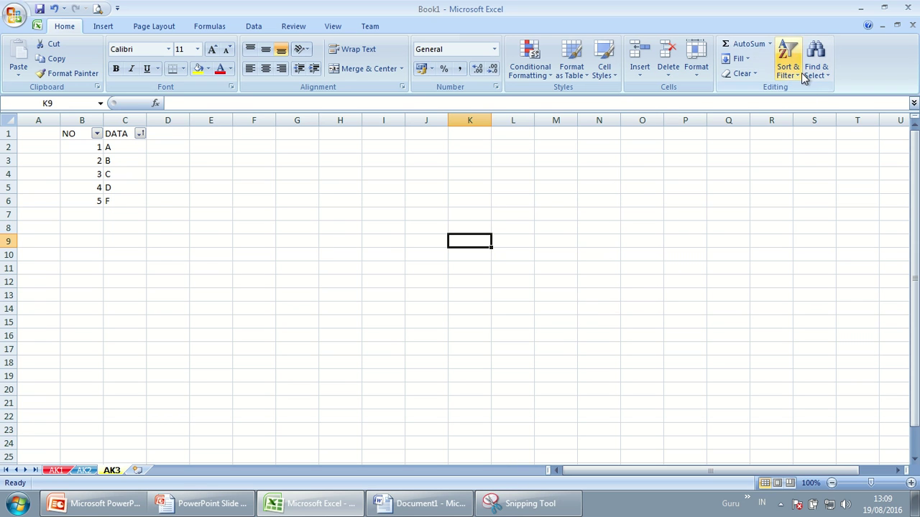
pyautogui.click(821, 75)
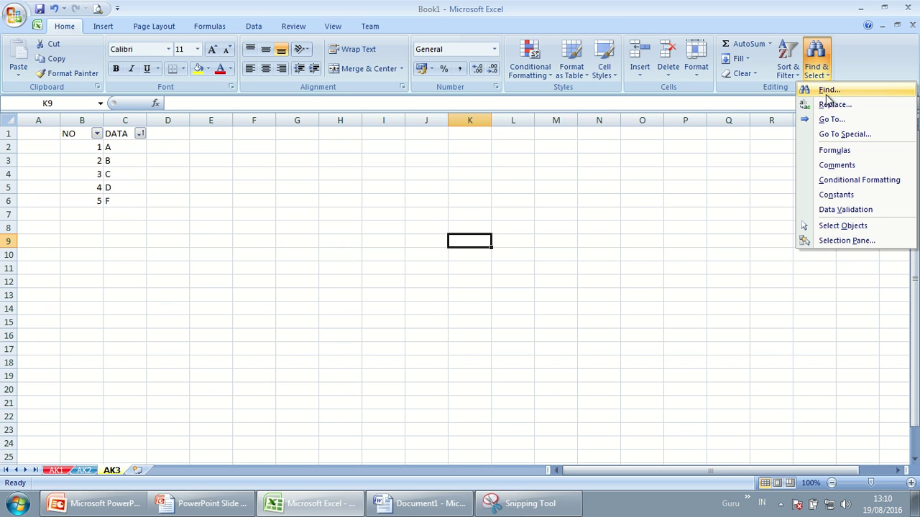
# - Use Find to locate the DATA header, then the cell containing 4, and close the dialog
pyautogui.click(828, 99)
pyautogui.moveTo(399, 204)
pyautogui.mouseDown()
pyautogui.moveTo(540, 219)
pyautogui.moveTo(677, 178)
pyautogui.mouseUp()
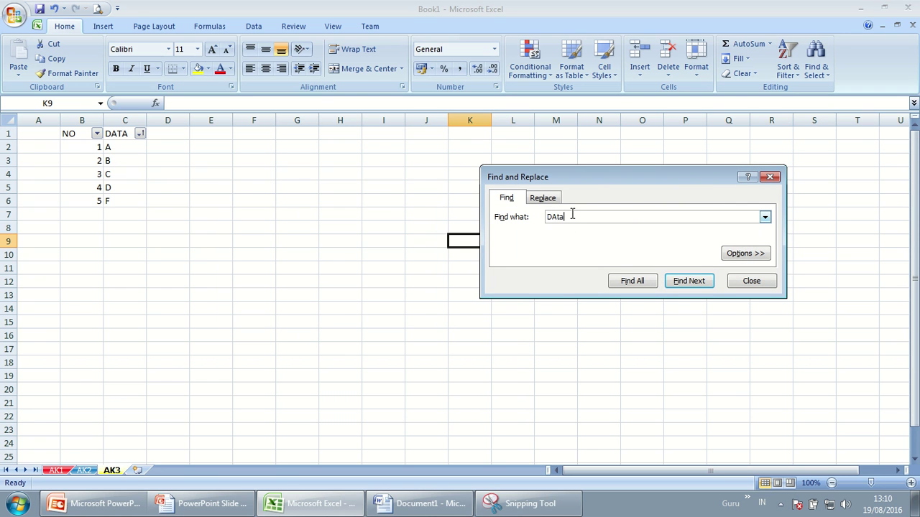
pyautogui.click(696, 281)
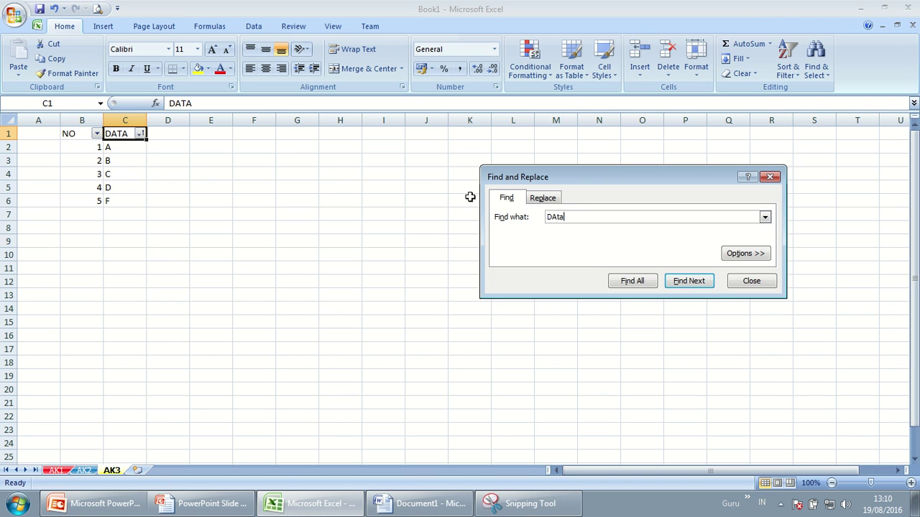
pyautogui.moveTo(589, 216); pyautogui.dragTo(456, 213)
pyautogui.write('4')
pyautogui.click(685, 284)
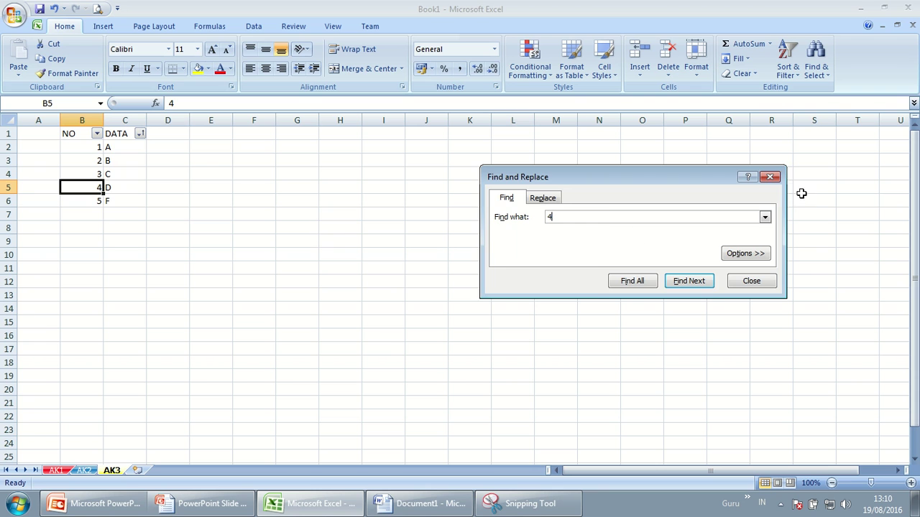
pyautogui.click(769, 177)
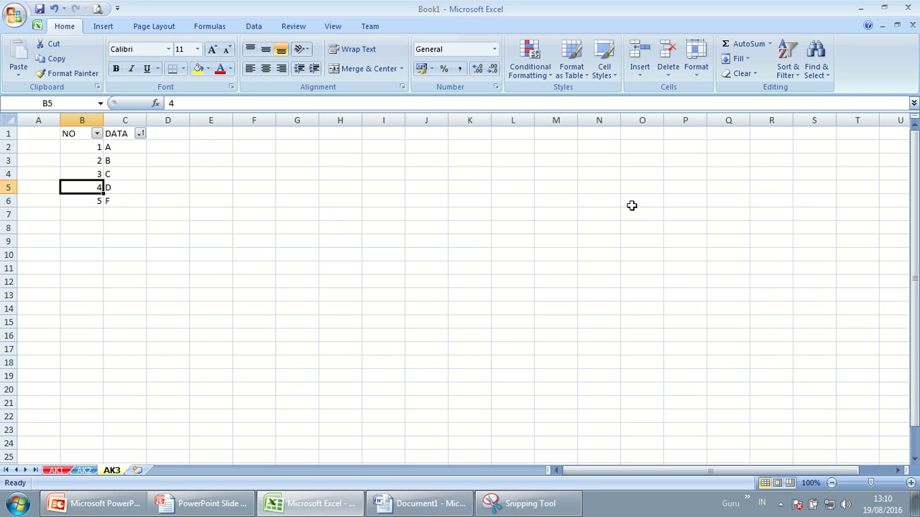
pyautogui.click(185, 202)
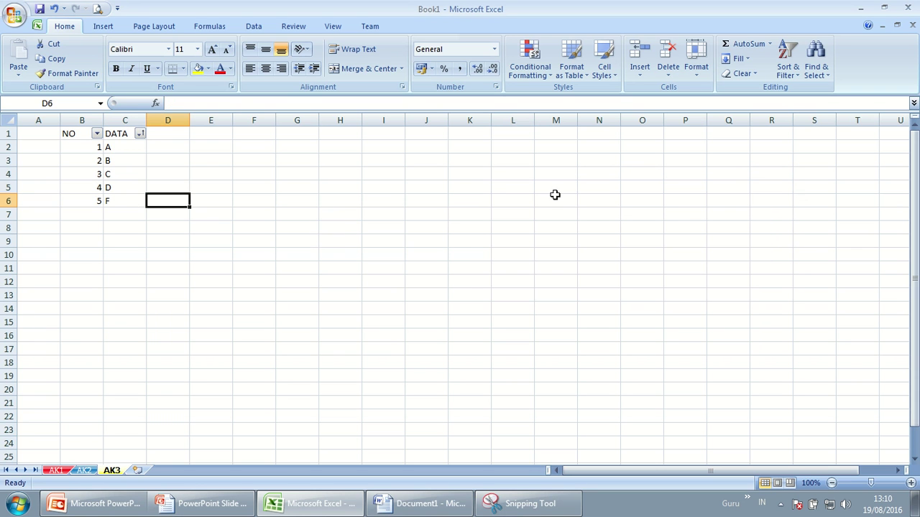
pyautogui.click(581, 201)
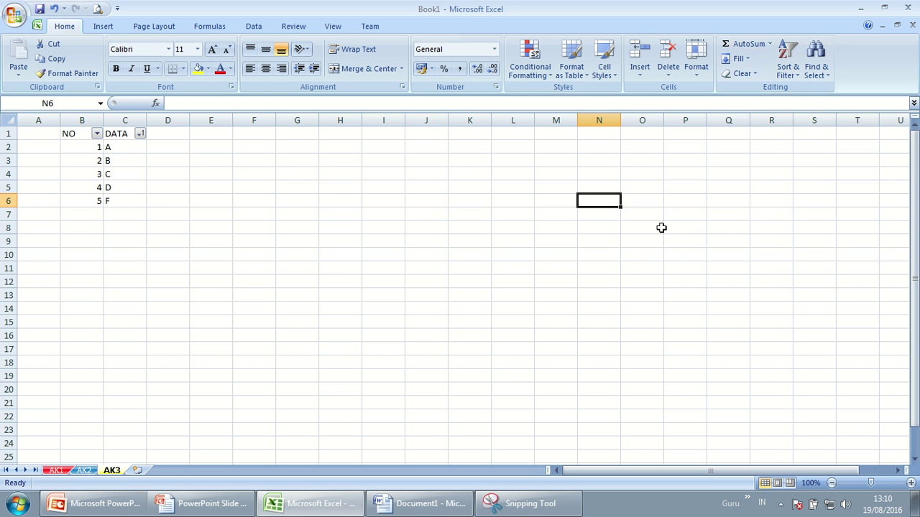
# - Open Find and Replace with DATA as the search text and HURUF as the replacement
pyautogui.click(816, 59)
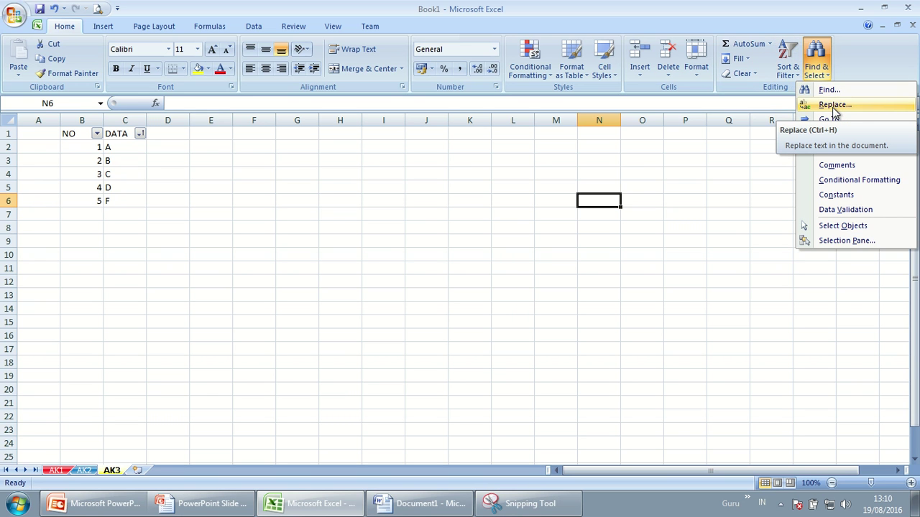
pyautogui.click(834, 105)
pyautogui.moveTo(681, 176); pyautogui.dragTo(462, 185)
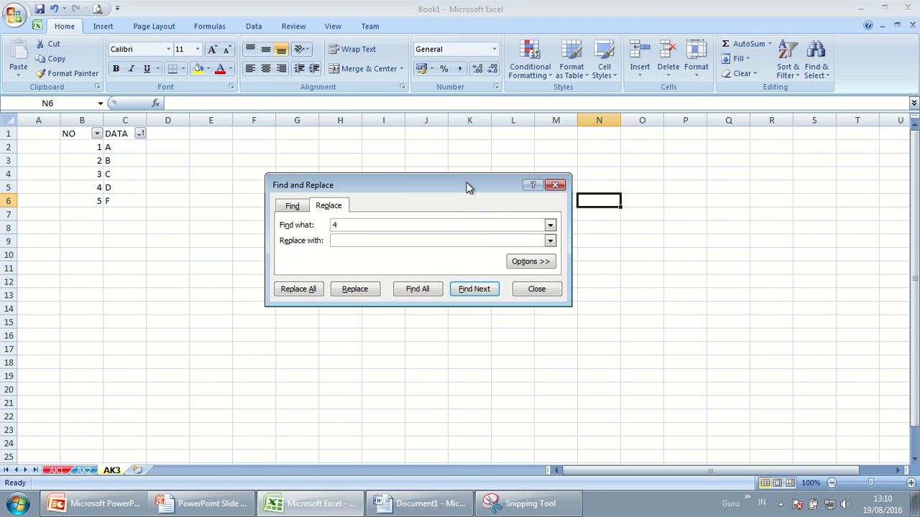
pyautogui.click(291, 207)
pyautogui.click(328, 209)
pyautogui.click(352, 226)
pyautogui.write('DTA')
pyautogui.press('BackSpace')
pyautogui.press('BackSpace')
pyautogui.write('A')
pyautogui.write('A')
pyautogui.write('HURUF')
# - Find the DATA header and replace it with HURUF in C1, then close the dialog
pyautogui.click(355, 291)
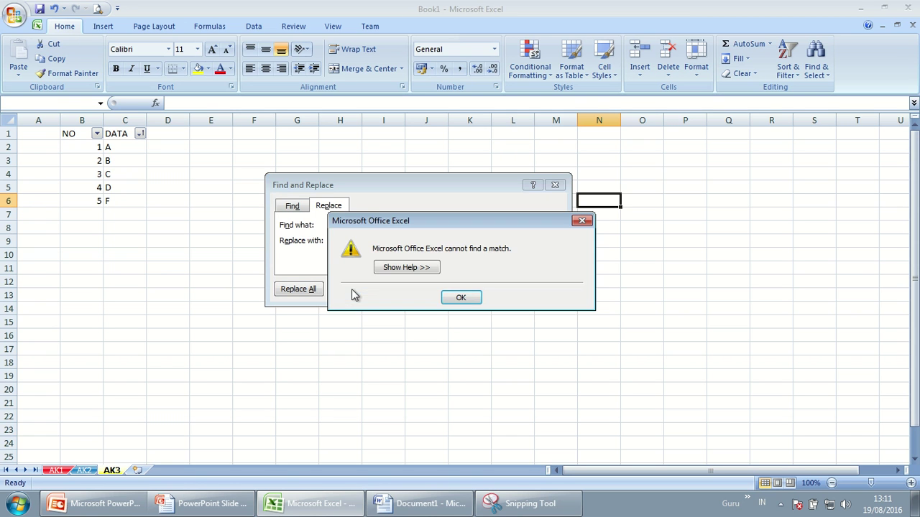
pyautogui.click(463, 297)
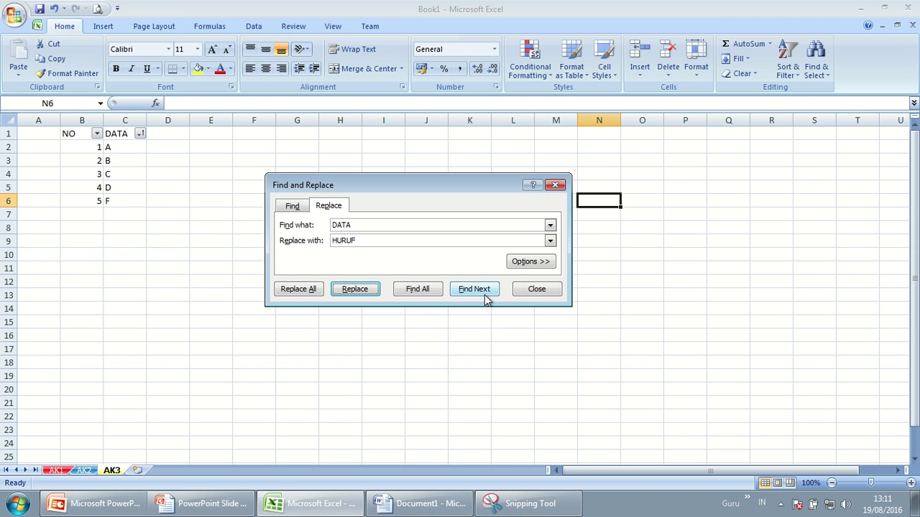
pyautogui.click(475, 290)
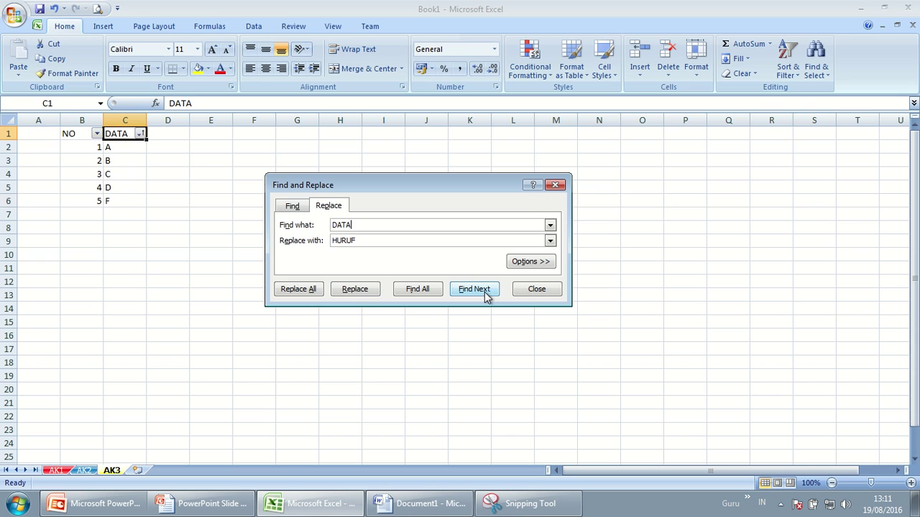
pyautogui.click(363, 291)
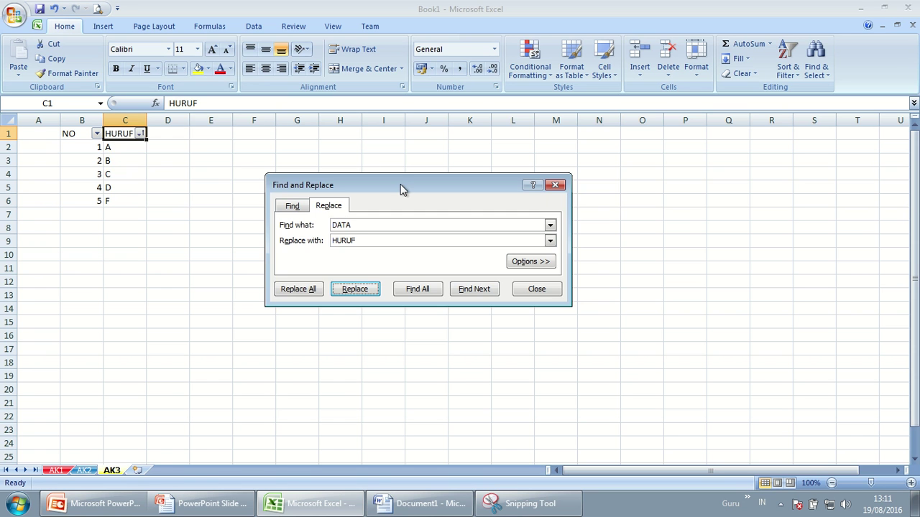
pyautogui.moveTo(400, 186)
pyautogui.mouseDown()
pyautogui.moveTo(559, 212)
pyautogui.moveTo(488, 172)
pyautogui.mouseUp()
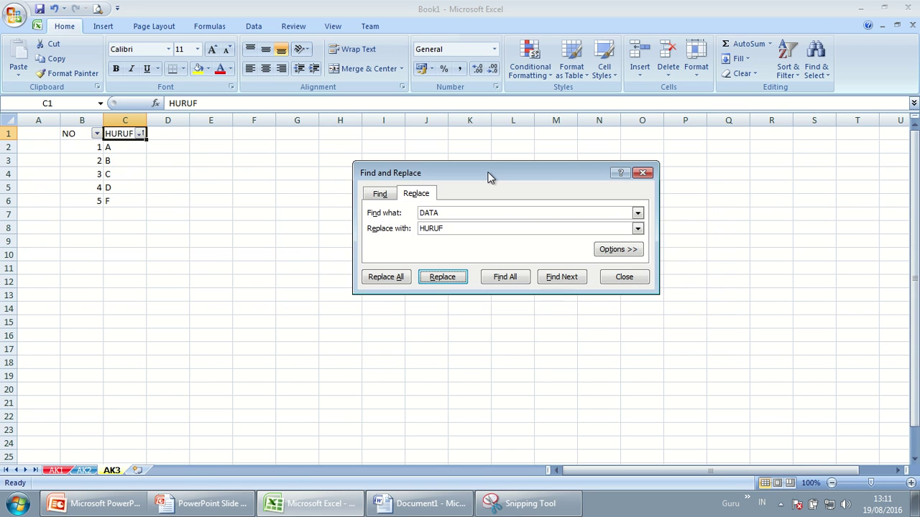
pyautogui.click(637, 177)
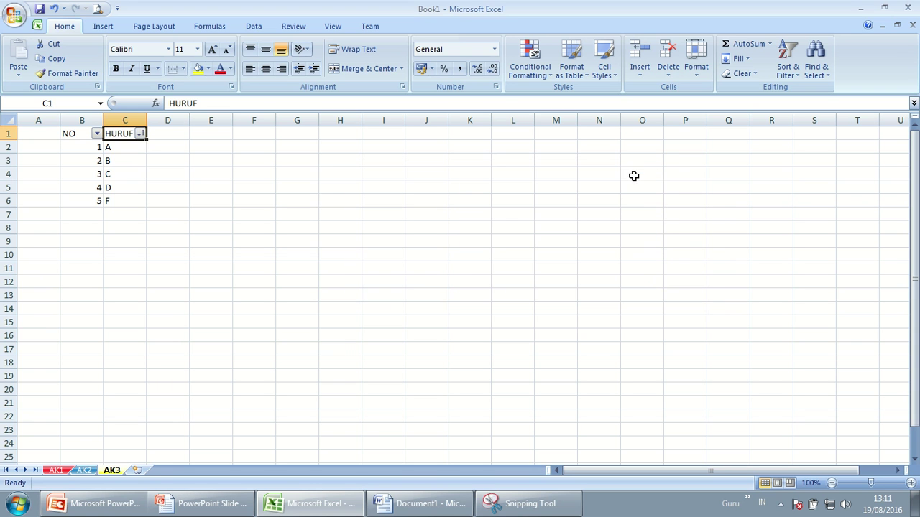
pyautogui.click(421, 295)
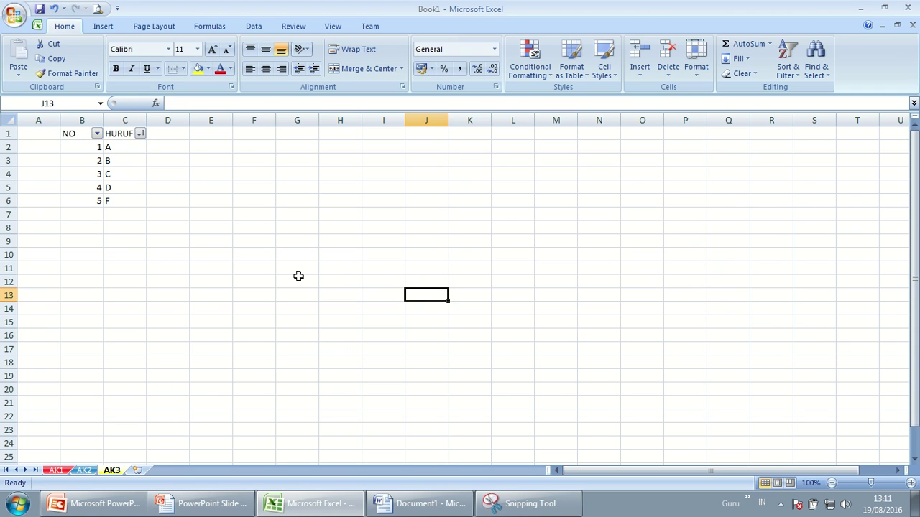
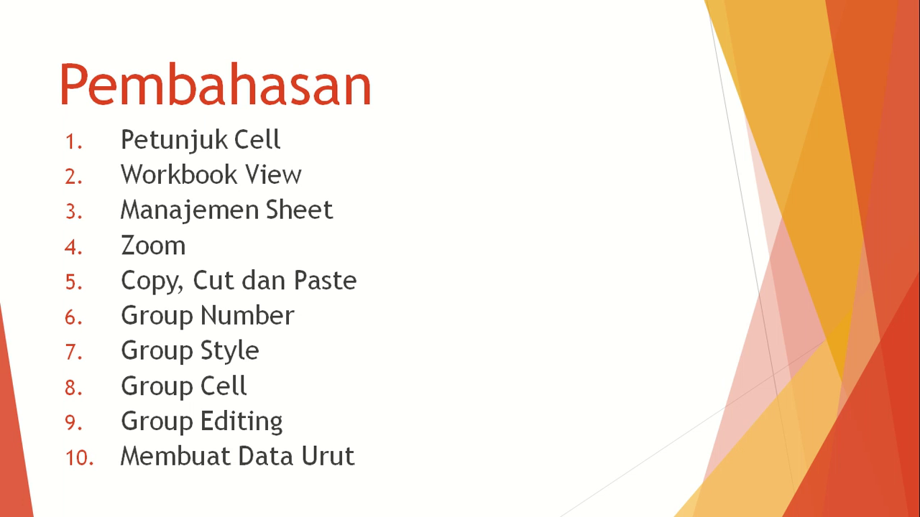
# - Switch from the PowerPoint slide show to Excel's Book1, showing the AK3 NO/HURUF table
pyautogui.hotkey('alt', 'Tab')
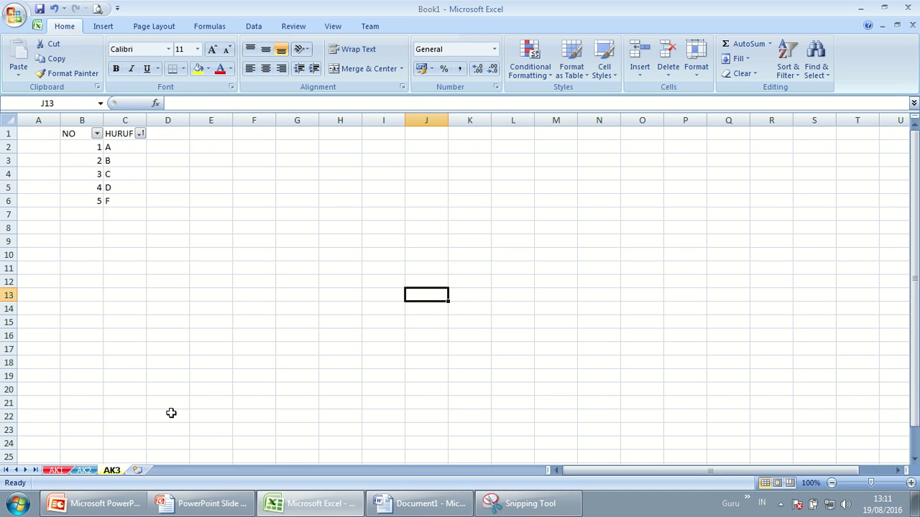
# - Add a new blank worksheet and enter 1 in C3 and 2 in C4
pyautogui.click(137, 470)
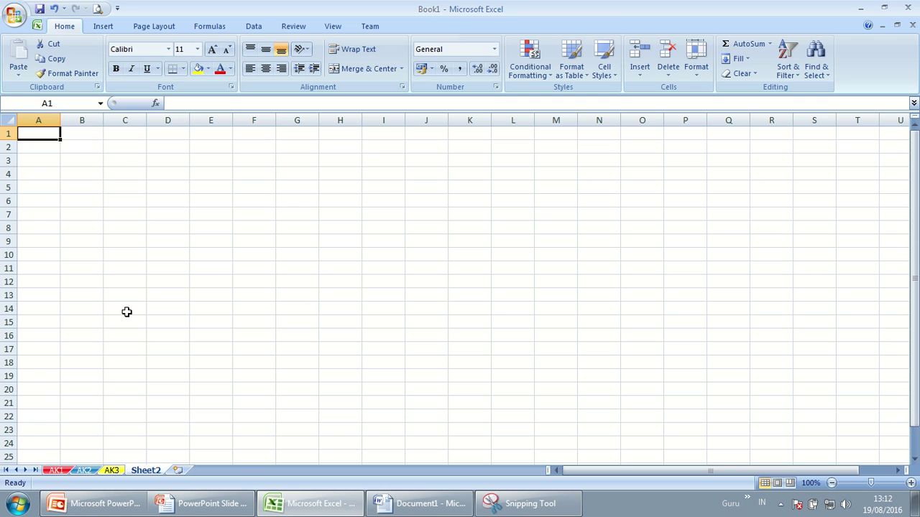
pyautogui.click(94, 193)
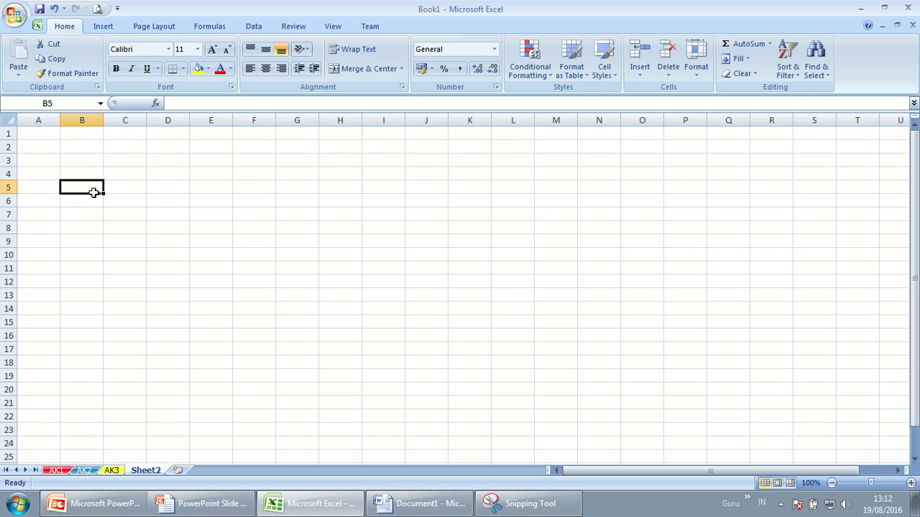
pyautogui.click(131, 166)
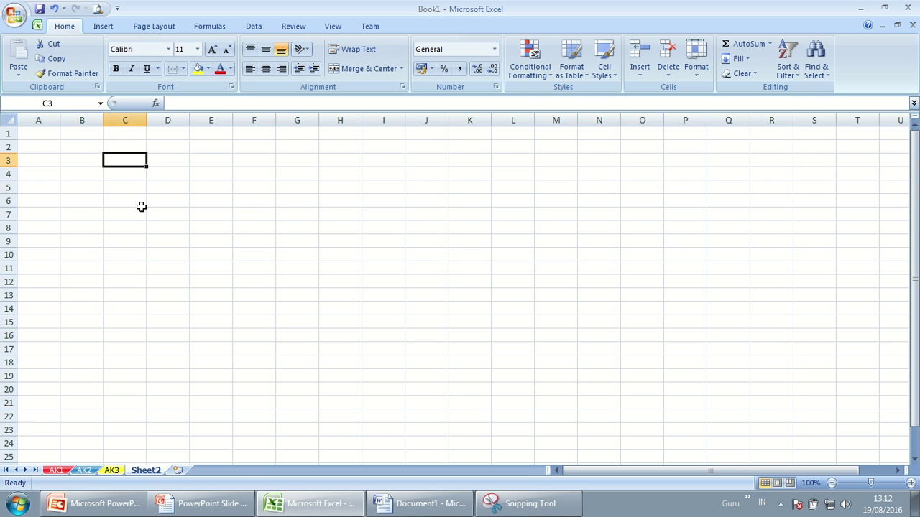
pyautogui.write('1')
pyautogui.press('Return')
pyautogui.write('2')
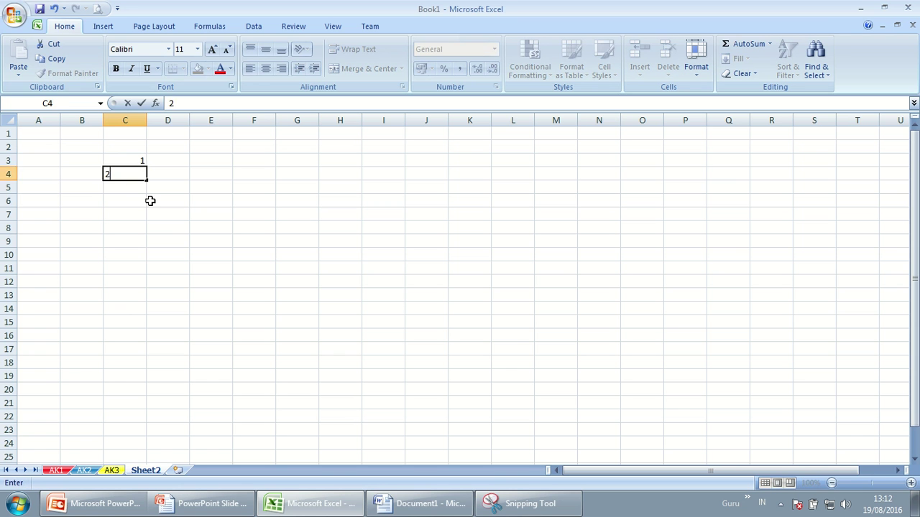
pyautogui.click(150, 199)
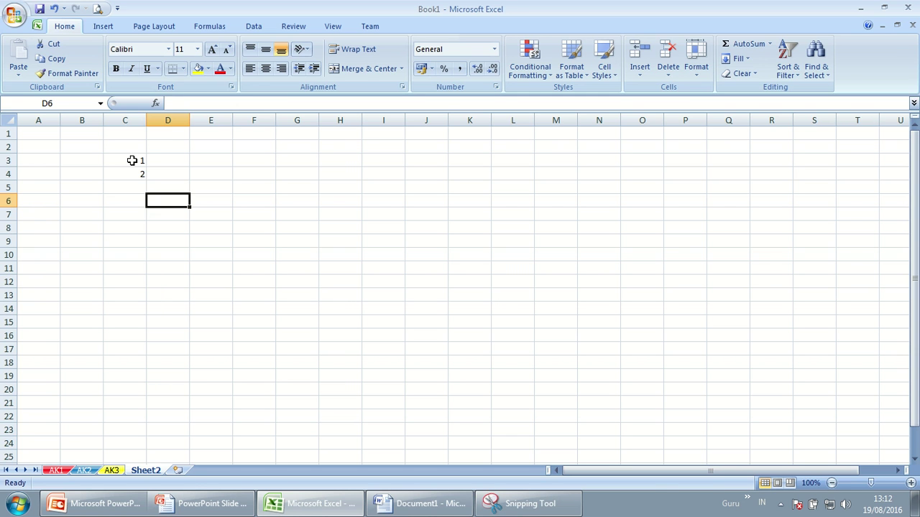
# - Auto-fill the 1, 2 pattern down column C to C22, giving 1 through 20
pyautogui.moveTo(136, 159); pyautogui.dragTo(136, 174)
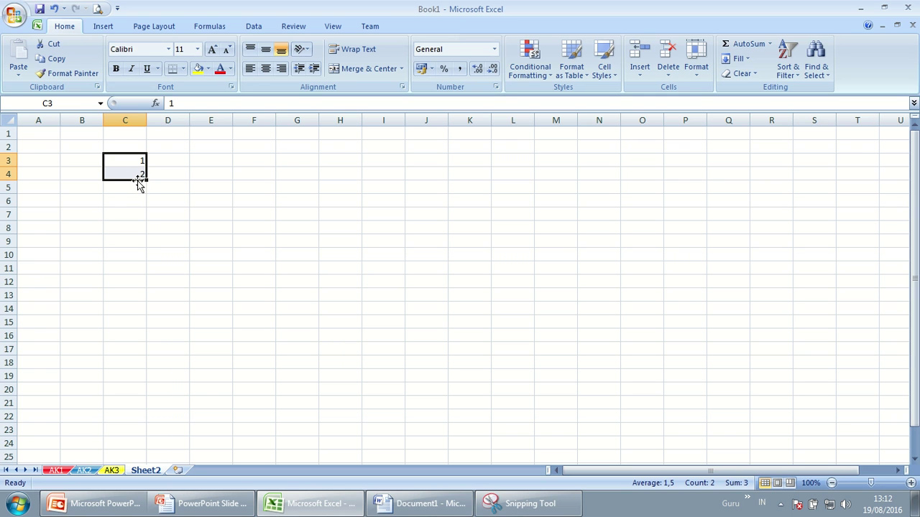
pyautogui.moveTo(146, 181); pyautogui.dragTo(151, 428)
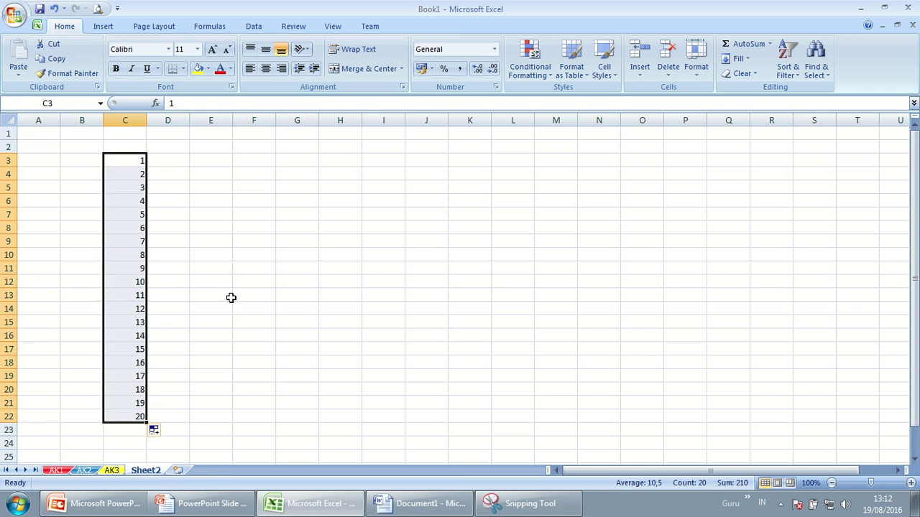
pyautogui.click(279, 226)
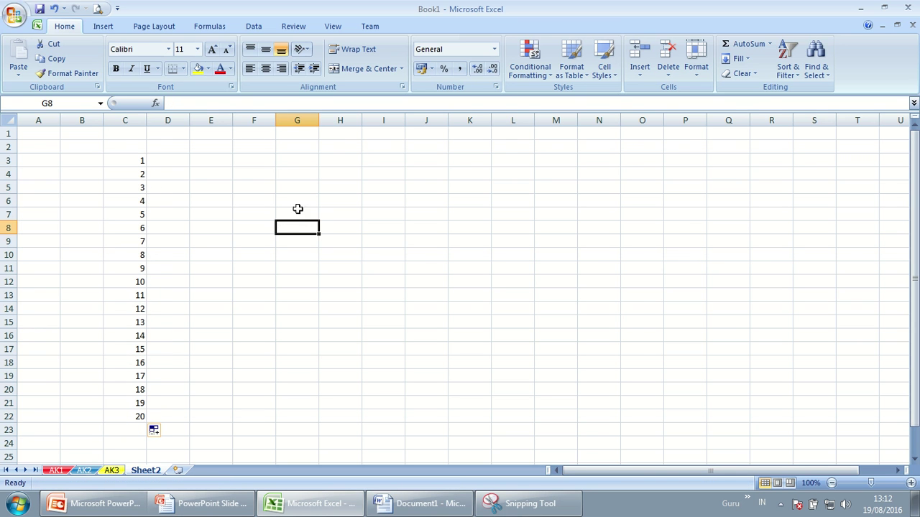
# - Fill E3:E22 with odd numbers 1 to 39 from the starting values 1 and 3
pyautogui.click(214, 161)
pyautogui.write('1')
pyautogui.click(215, 176)
pyautogui.write('3')
pyautogui.click(218, 199)
pyautogui.moveTo(218, 160); pyautogui.dragTo(220, 429)
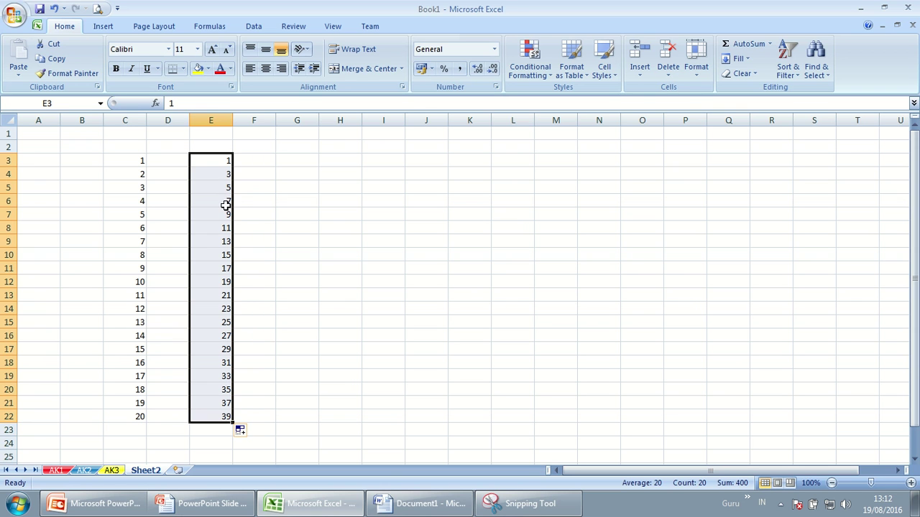
# - Fill G3:G22 with steps of 11, from 0 to 209, starting from 0 and 11
pyautogui.click(292, 166)
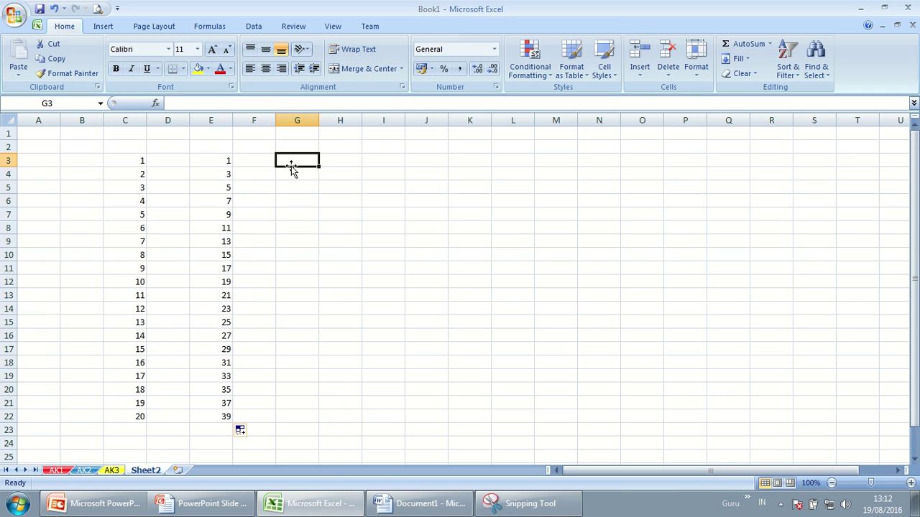
pyautogui.write('0')
pyautogui.press('Return')
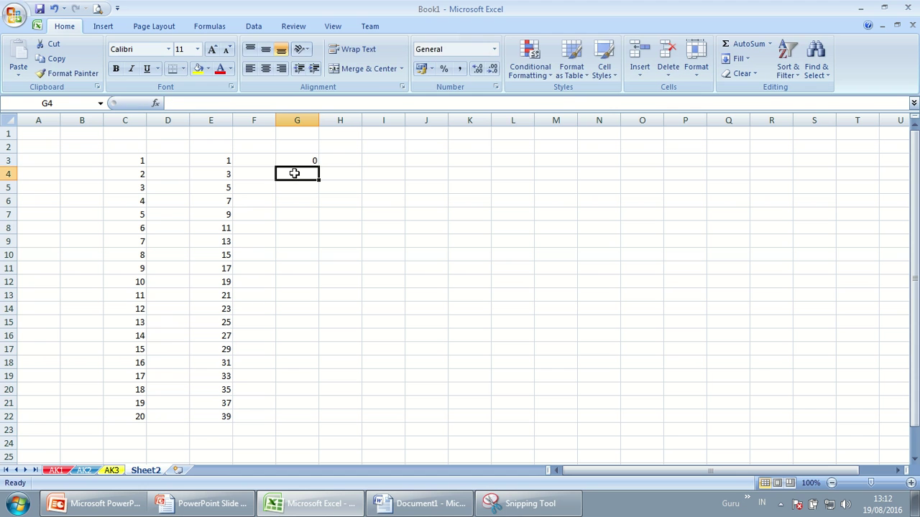
pyautogui.write('11')
pyautogui.press('Return')
pyautogui.moveTo(294, 161)
pyautogui.mouseDown()
pyautogui.moveTo(306, 174)
pyautogui.moveTo(310, 418)
pyautogui.mouseUp()
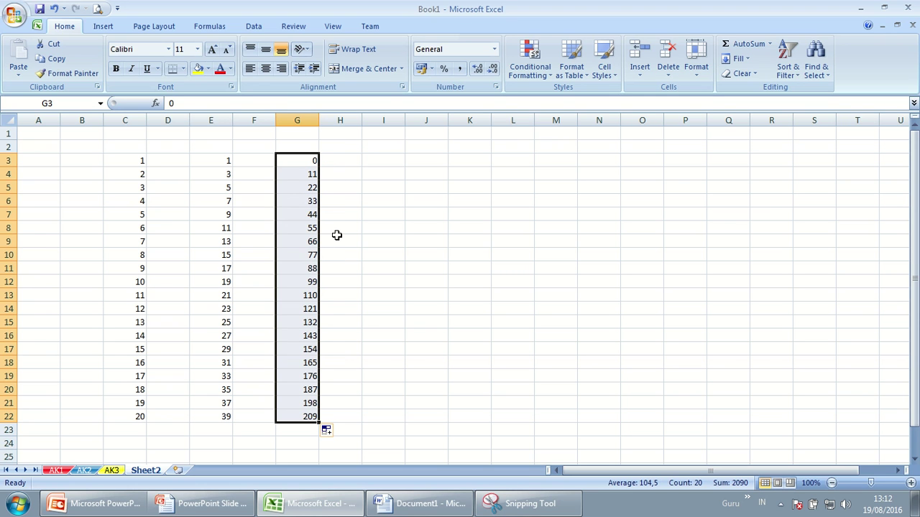
pyautogui.click(393, 197)
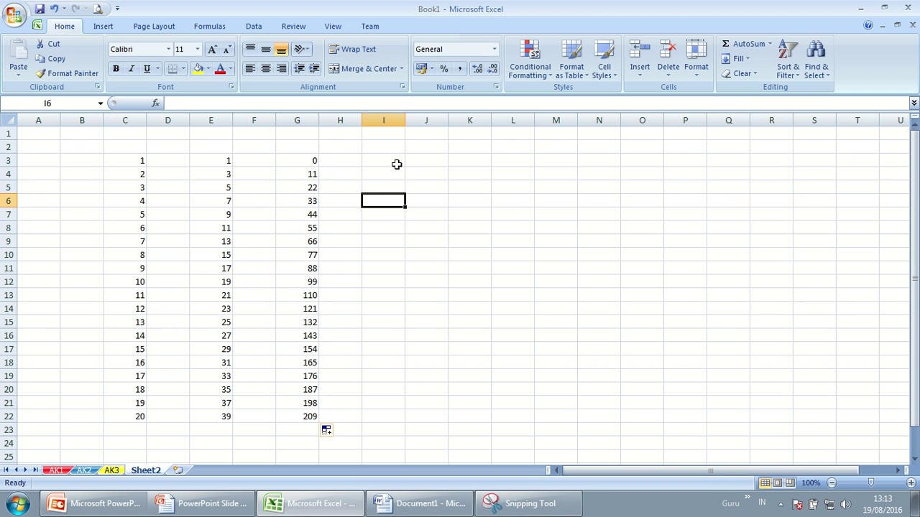
# - Enter 01/08/2016 in I3 and fill consecutive dates down to I22 (20/08/2016)
pyautogui.click(396, 163)
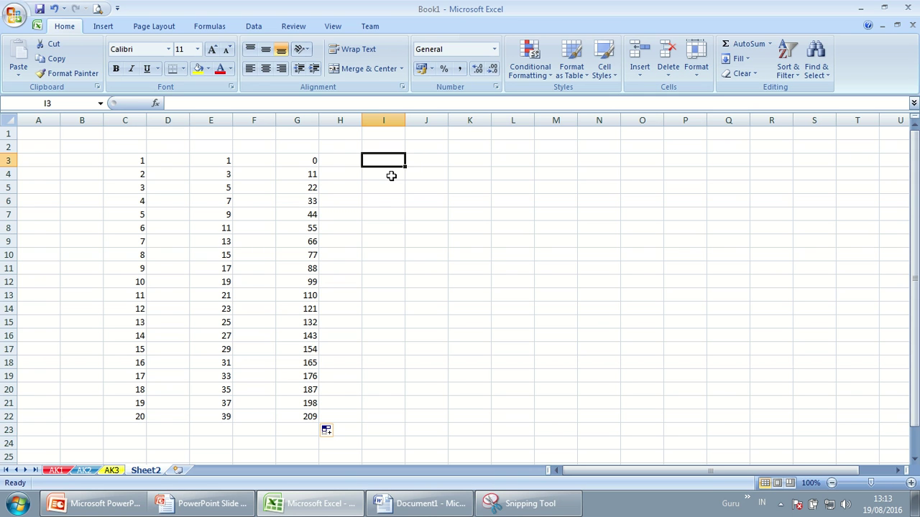
pyautogui.write('01/08/2016')
pyautogui.press('Return')
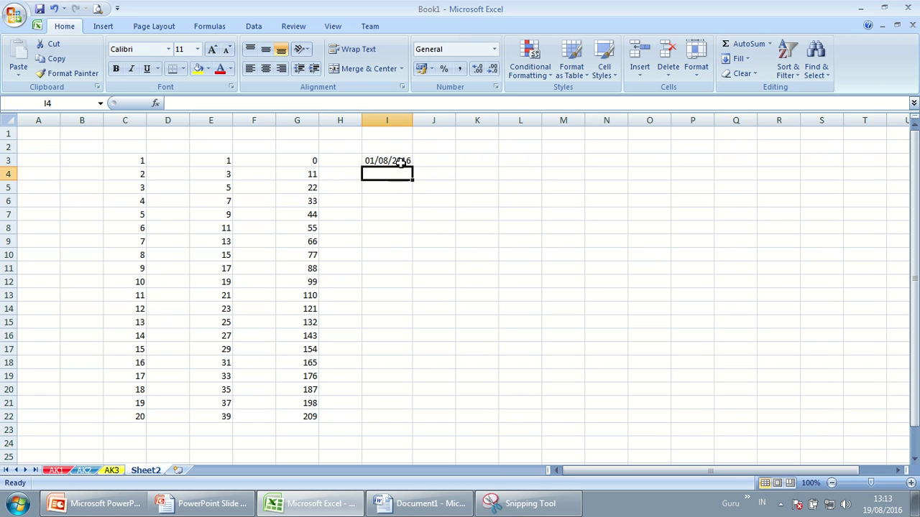
pyautogui.click(398, 161)
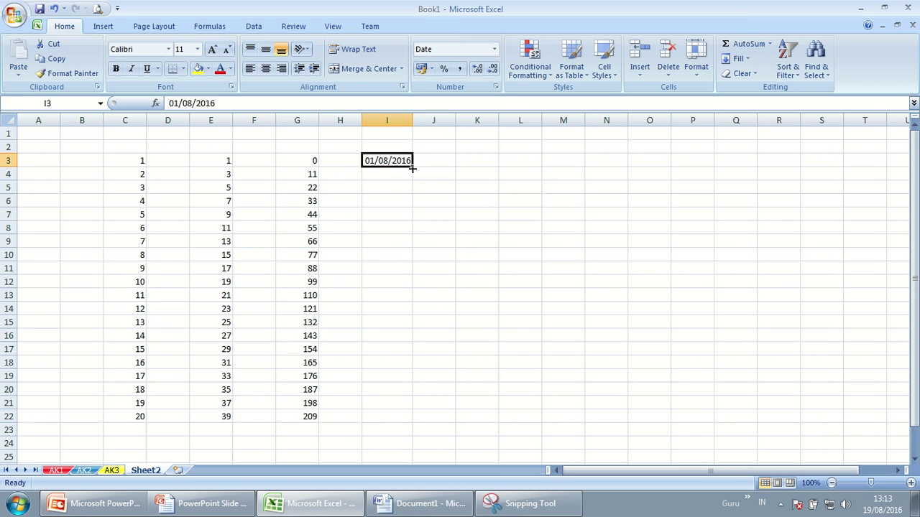
pyautogui.moveTo(412, 167); pyautogui.dragTo(406, 423)
pyautogui.click(481, 265)
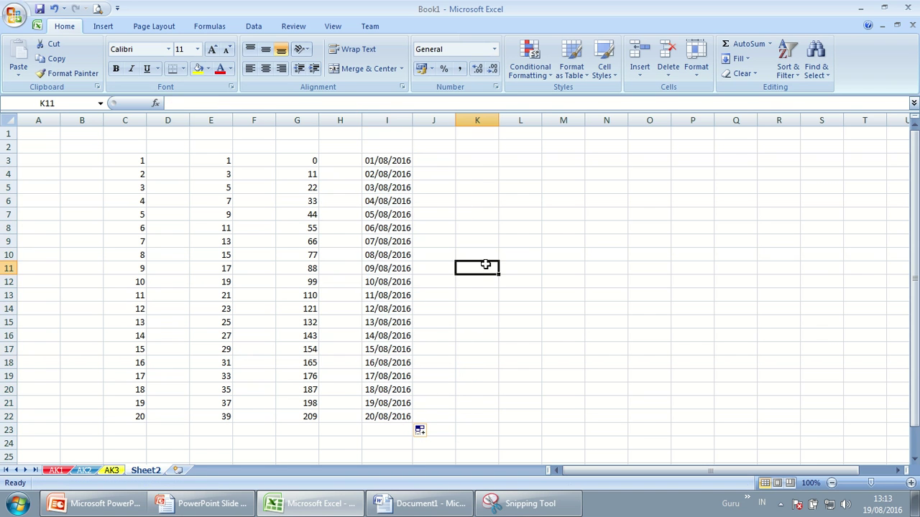
# - Extend the 01/08/2016 date across row 3 from I3 to R3
pyautogui.moveTo(397, 161); pyautogui.dragTo(403, 420)
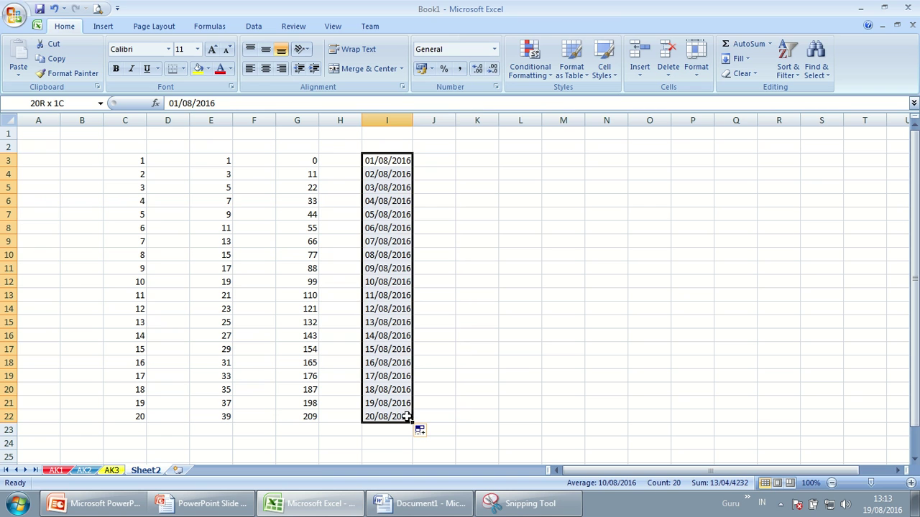
pyautogui.click(526, 364)
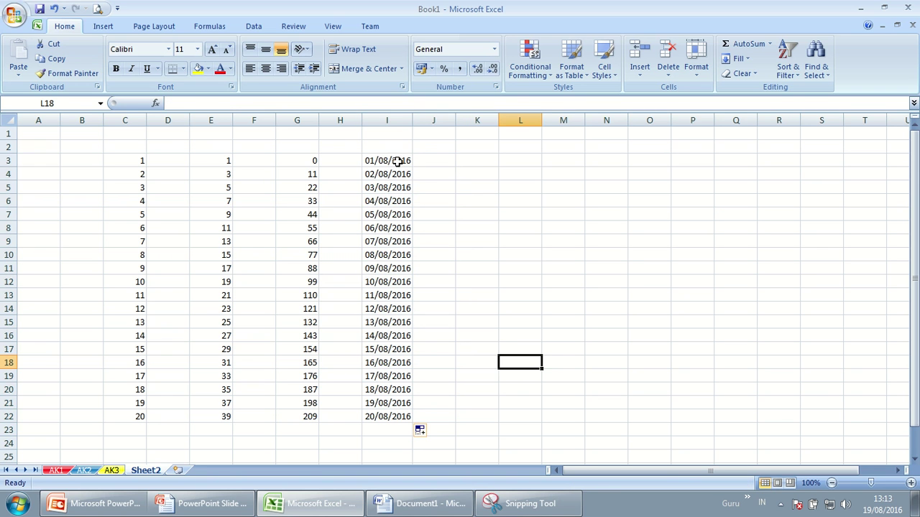
pyautogui.click(396, 161)
pyautogui.moveTo(412, 166); pyautogui.dragTo(778, 165)
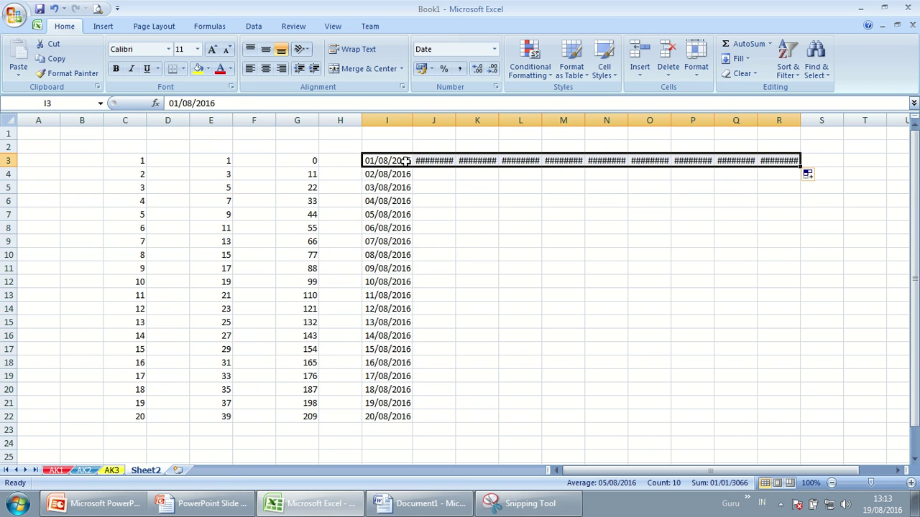
# - Inspect the dates shown as ######## in row 3 from J3 onward
pyautogui.click(436, 161)
pyautogui.click(573, 160)
pyautogui.click(519, 160)
pyautogui.click(477, 161)
pyautogui.click(441, 163)
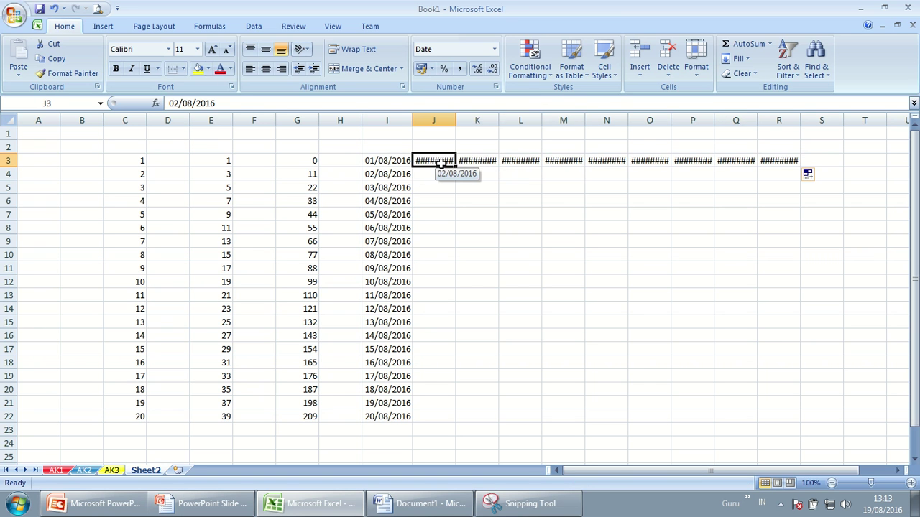
pyautogui.click(391, 160)
pyautogui.click(462, 161)
pyautogui.click(449, 161)
# - Widen columns J through R so the dates 02/08/2016 to 10/08/2016 display fully
pyautogui.moveTo(455, 120)
pyautogui.mouseDown()
pyautogui.moveTo(798, 128)
pyautogui.moveTo(861, 120)
pyautogui.mouseUp()
pyautogui.click(531, 120)
pyautogui.click(776, 266)
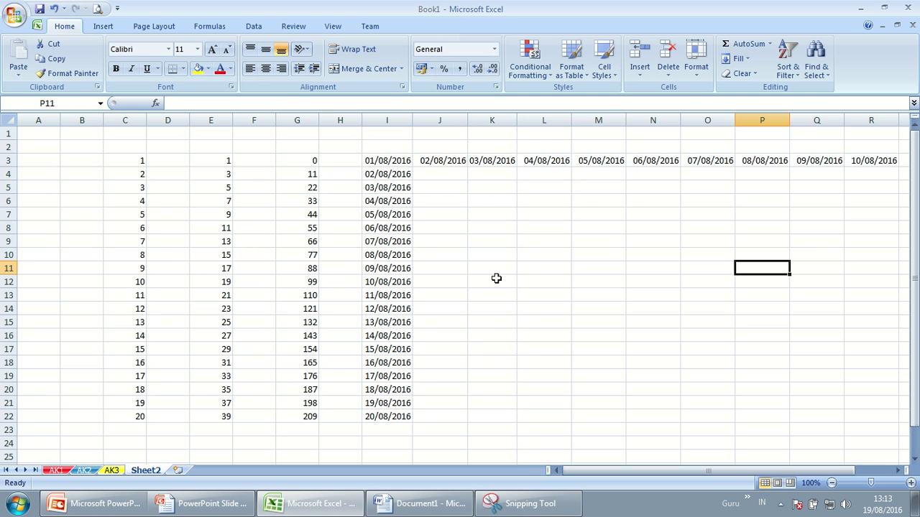
pyautogui.click(546, 228)
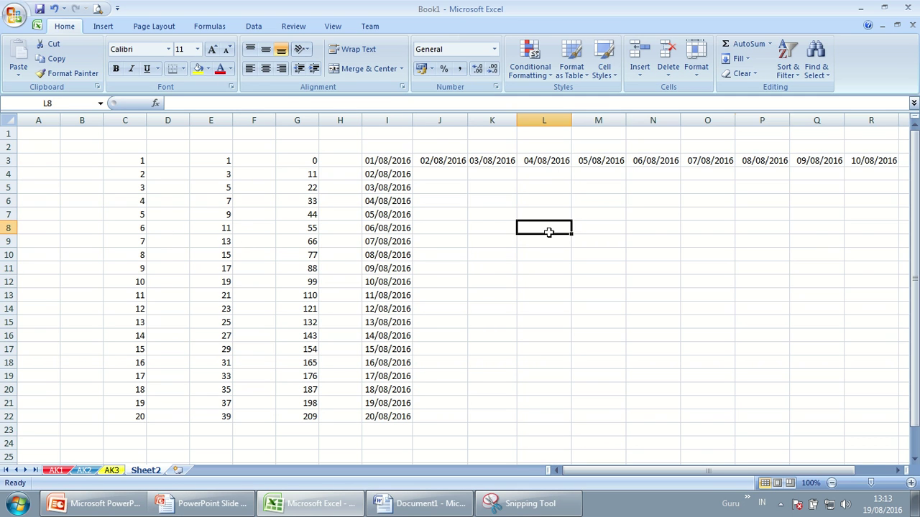
# - Enter 1 and 2 in K8:L8 and fill across to Q8, giving 1 to 7
pyautogui.click(501, 224)
pyautogui.write('1')
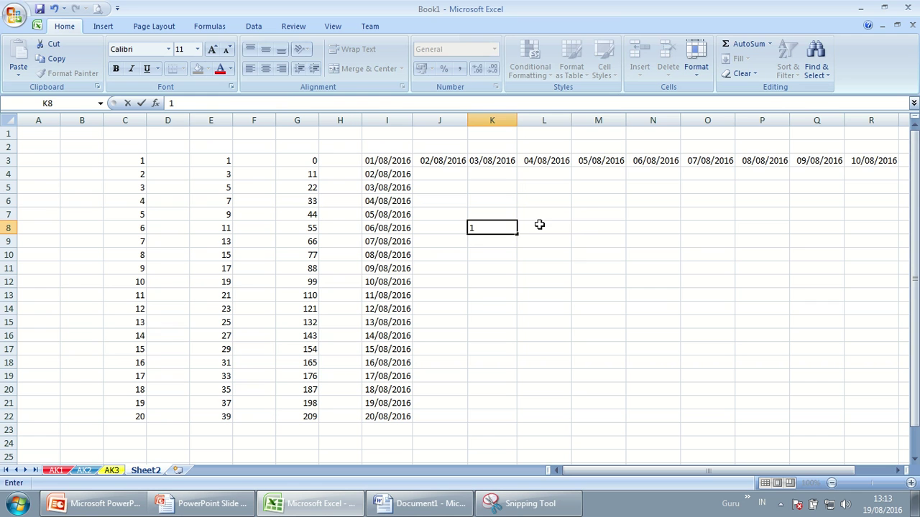
pyautogui.click(539, 225)
pyautogui.write('2')
pyautogui.moveTo(506, 228); pyautogui.dragTo(839, 232)
pyautogui.click(495, 324)
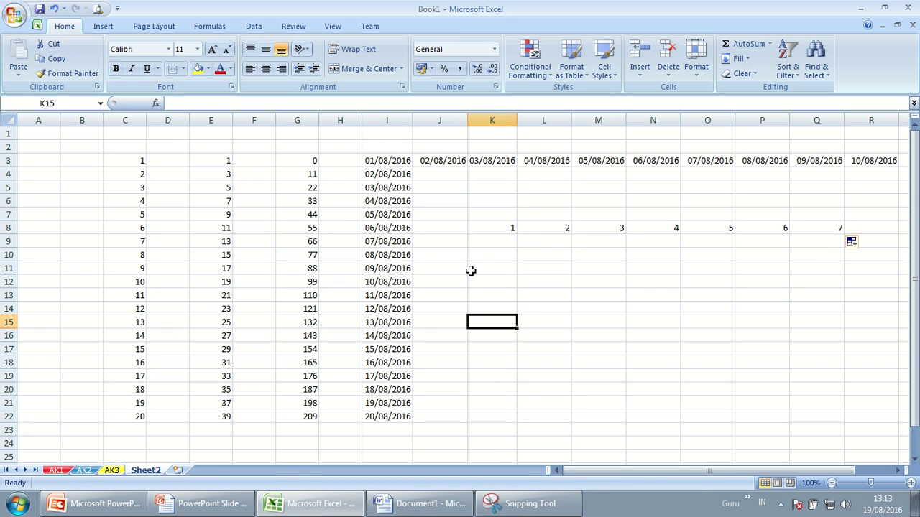
# - Enter 1 and 4 in K11:L11 and fill across to Q11, giving steps of 3 up to 19
pyautogui.click(493, 268)
pyautogui.write('1')
pyautogui.click(536, 267)
pyautogui.write('4')
pyautogui.click(540, 291)
pyautogui.moveTo(507, 268); pyautogui.dragTo(818, 301)
pyautogui.click(553, 380)
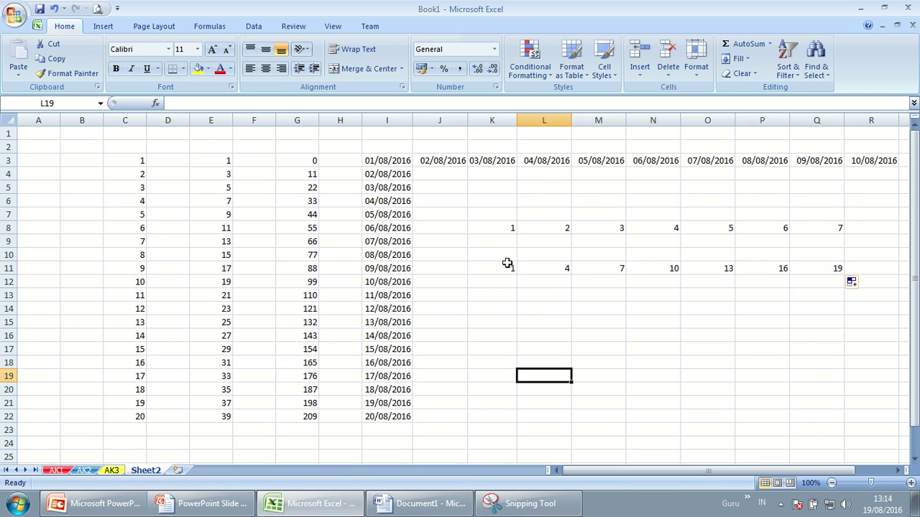
pyautogui.click(507, 265)
pyautogui.click(617, 266)
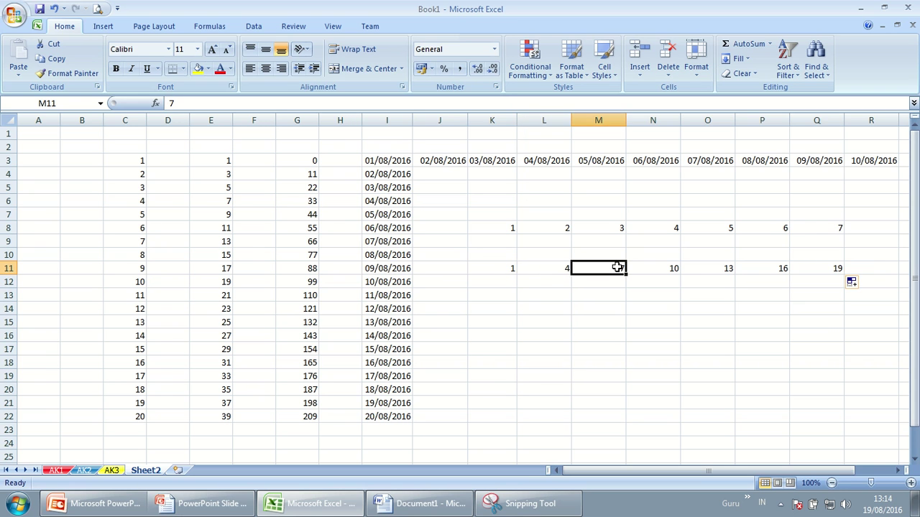
pyautogui.click(684, 267)
pyautogui.click(793, 345)
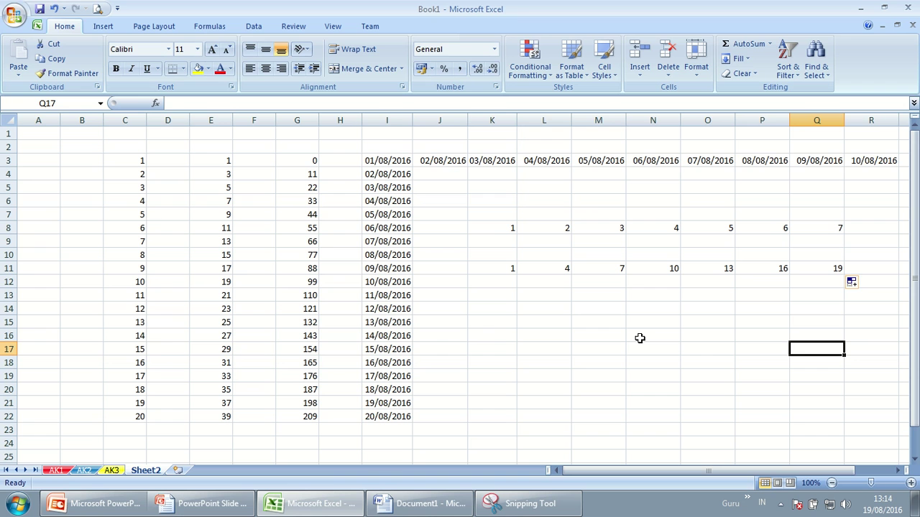
# - Return to the PowerPoint slide show on the Pembahasan agenda slide
pyautogui.click(181, 506)
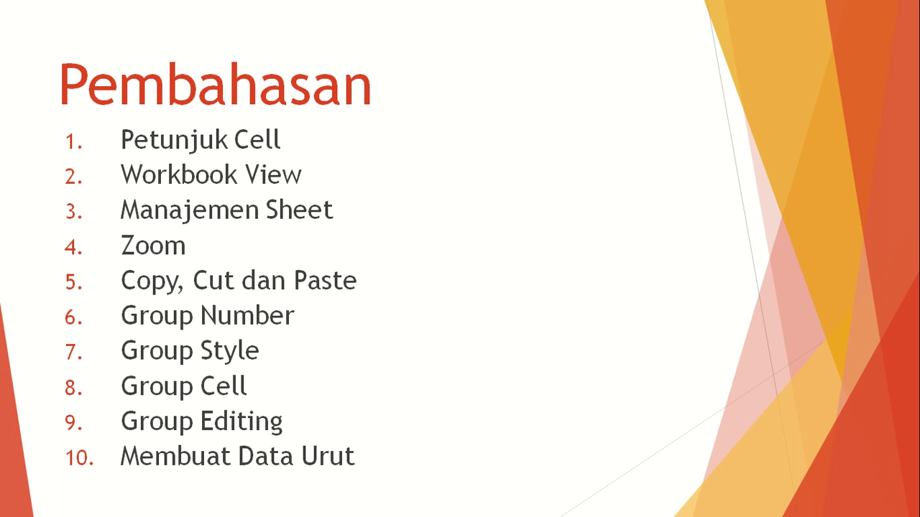
pyautogui.hotkey('ctrl', 'f')
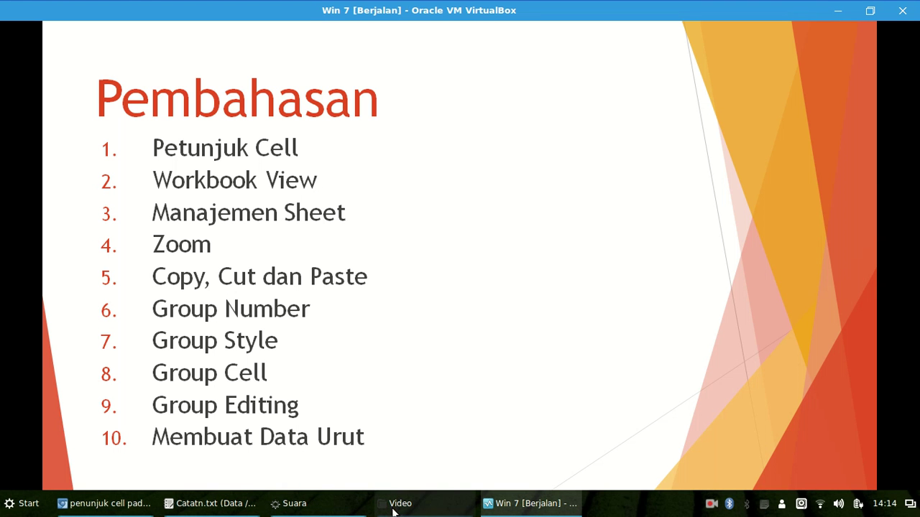